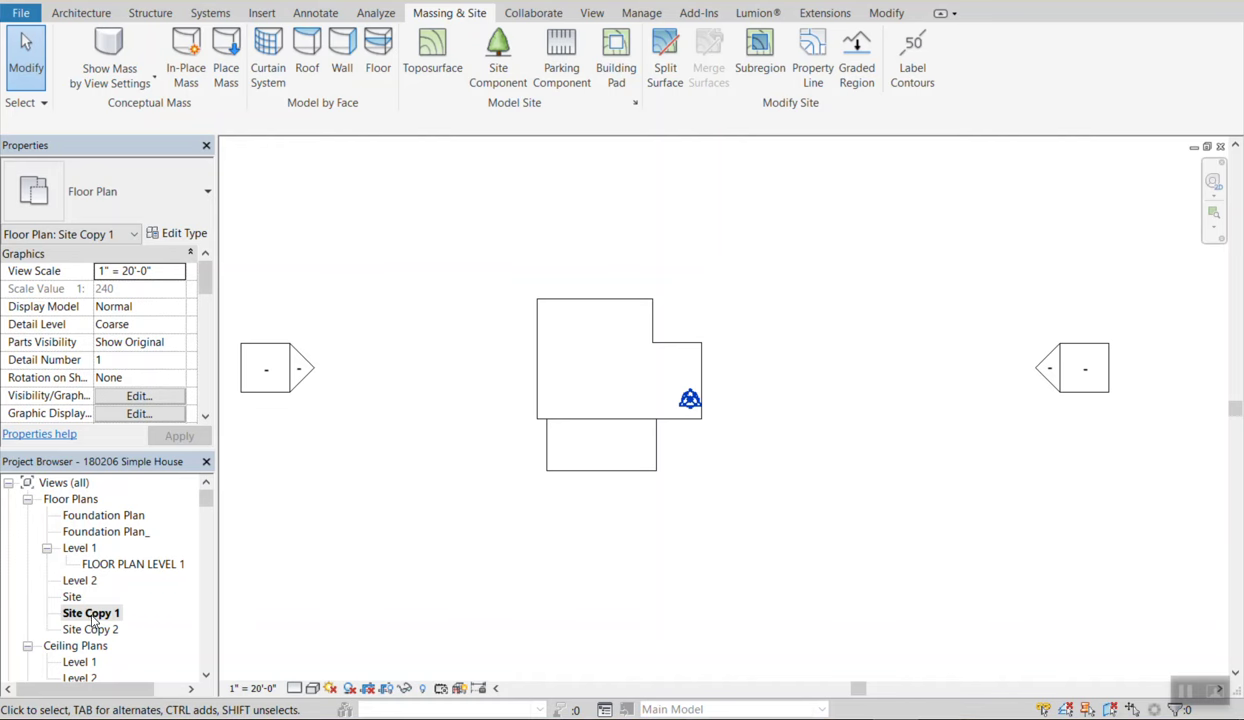
# Centre the plan on the house and start sketching a property line.
pyautogui.moveTo(636, 524); pyautogui.dragTo(720, 527, button='middle')
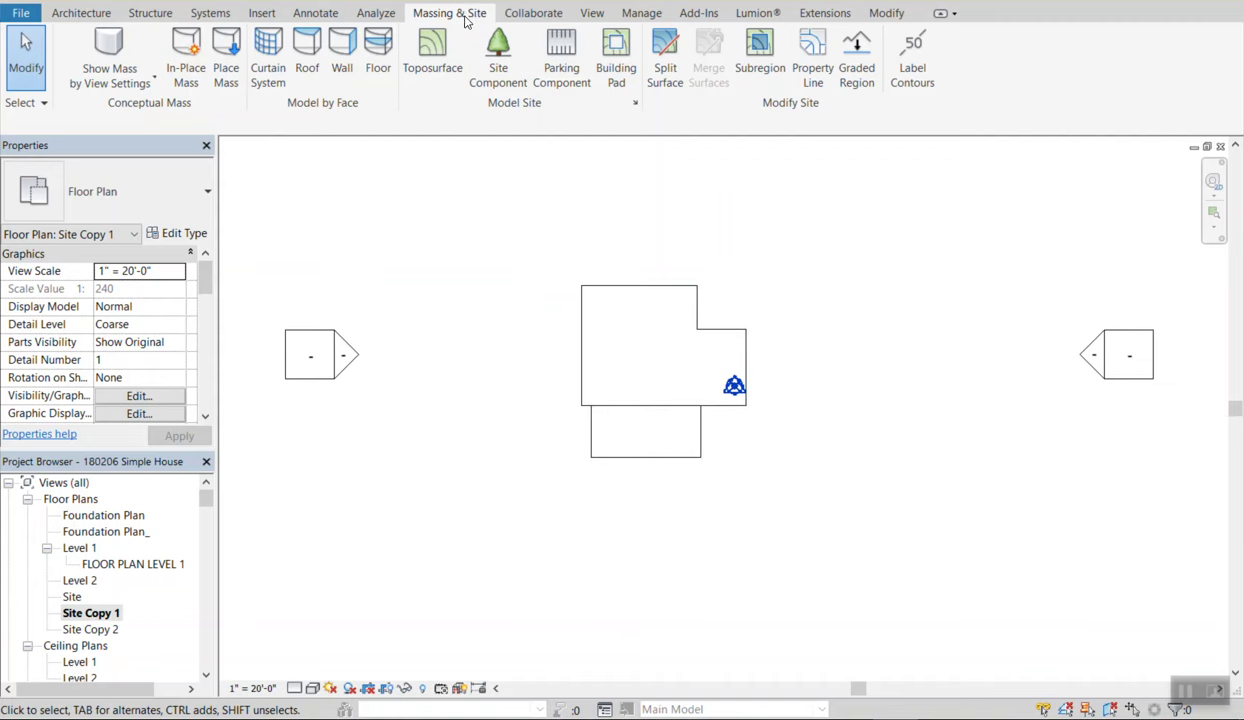
pyautogui.moveTo(562, 298); pyautogui.dragTo(503, 258, button='middle')
pyautogui.moveTo(708, 258); pyautogui.dragTo(700, 288, button='middle')
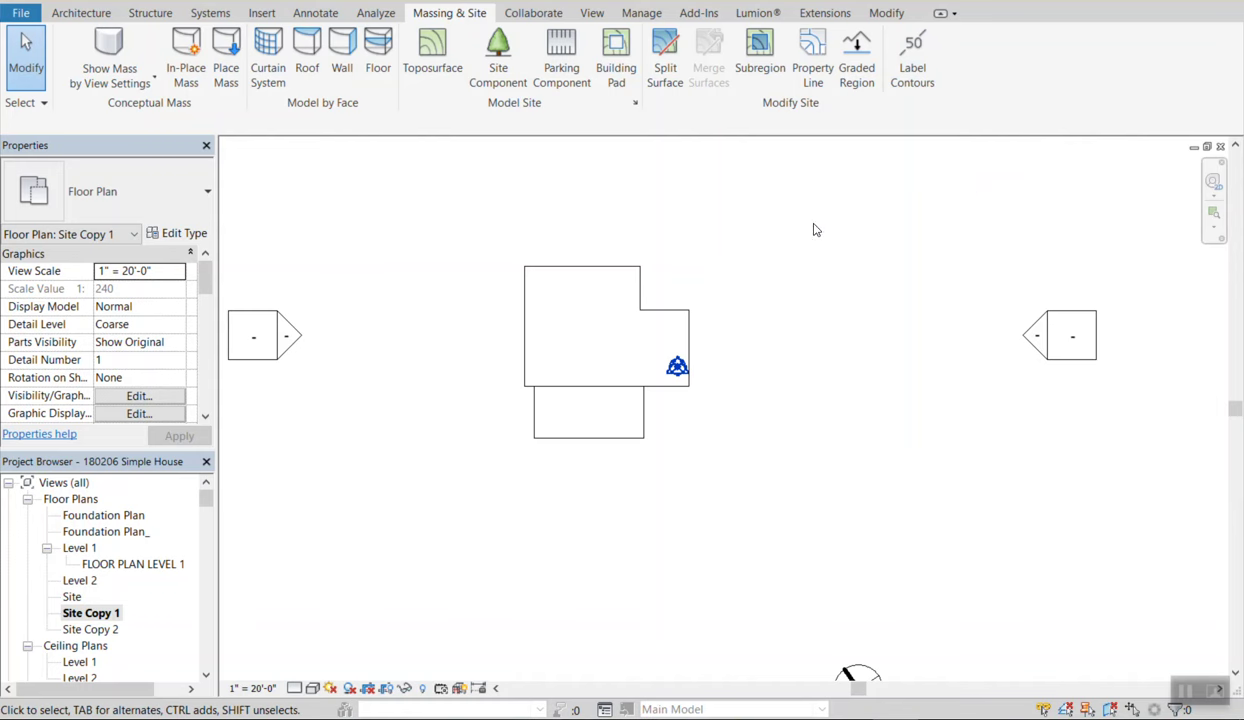
pyautogui.click(815, 55)
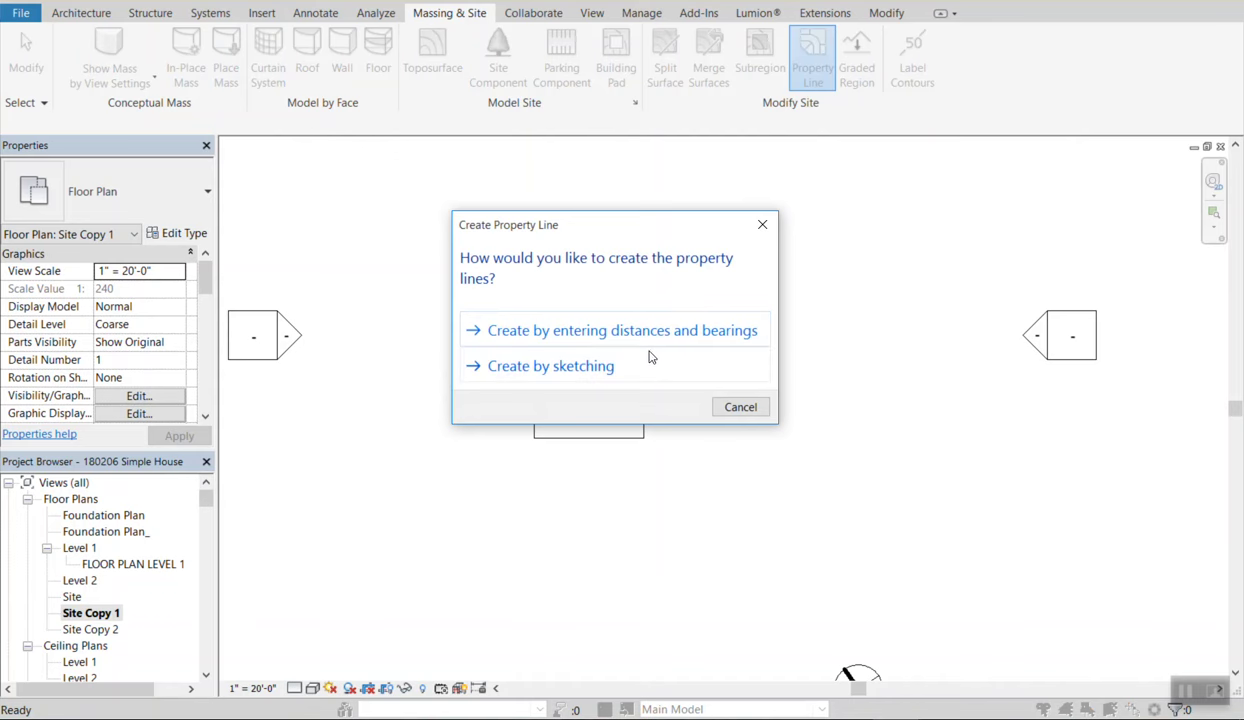
pyautogui.click(577, 367)
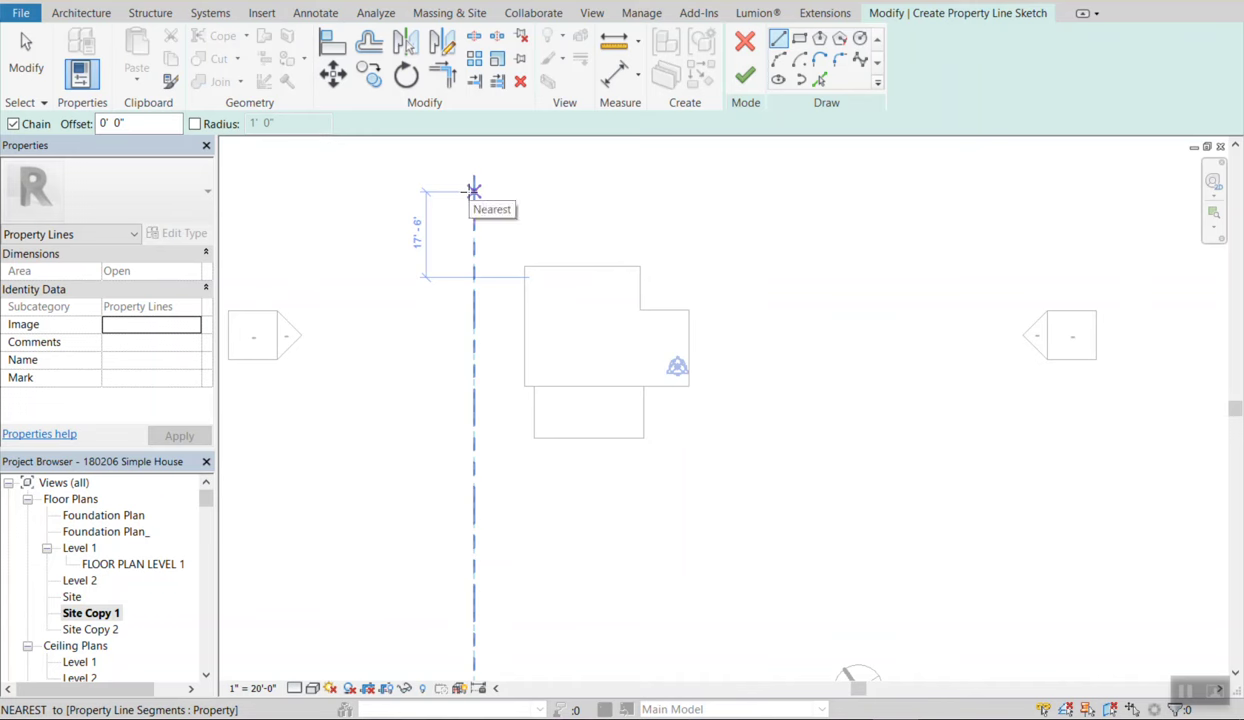
pyautogui.scroll(2, 497, 189)
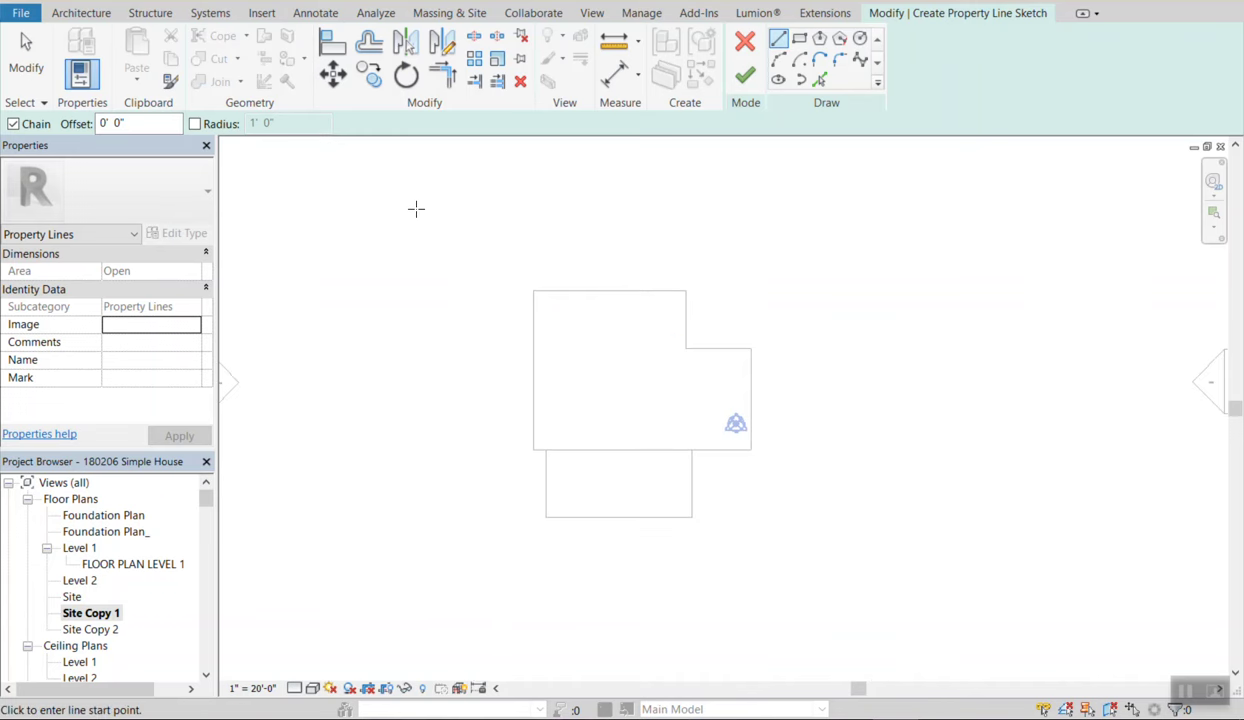
pyautogui.scroll(-1, 547, 375)
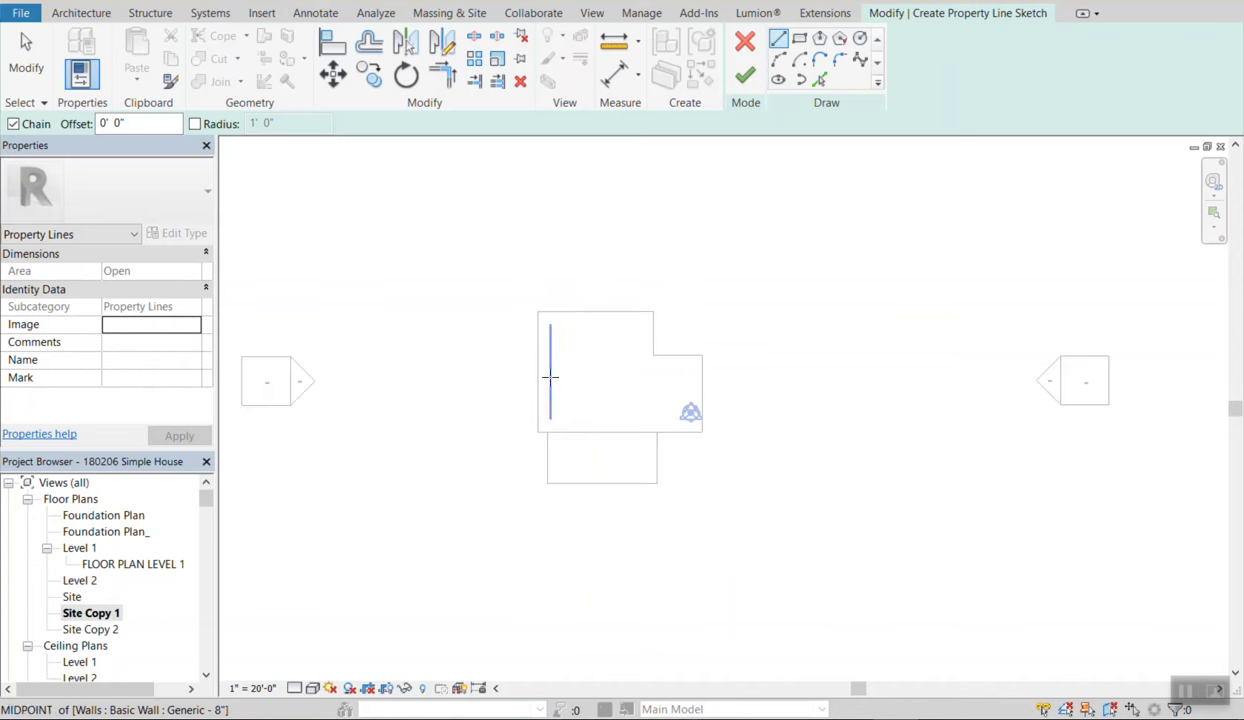
# Draw the first property line edges: 50' across the top and 135' down the side.
pyautogui.click(501, 195)
pyautogui.scroll(-2, 708, 197)
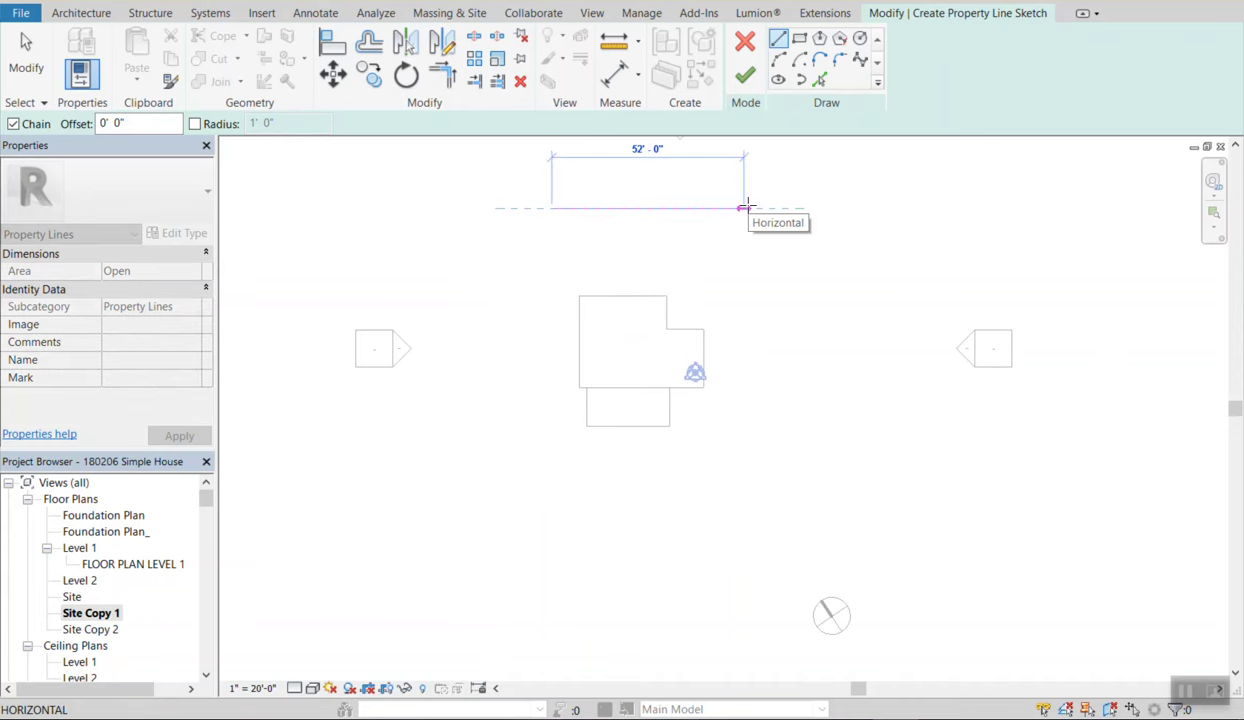
pyautogui.scroll(-1, 641, 244)
pyautogui.scroll(2, 605, 269)
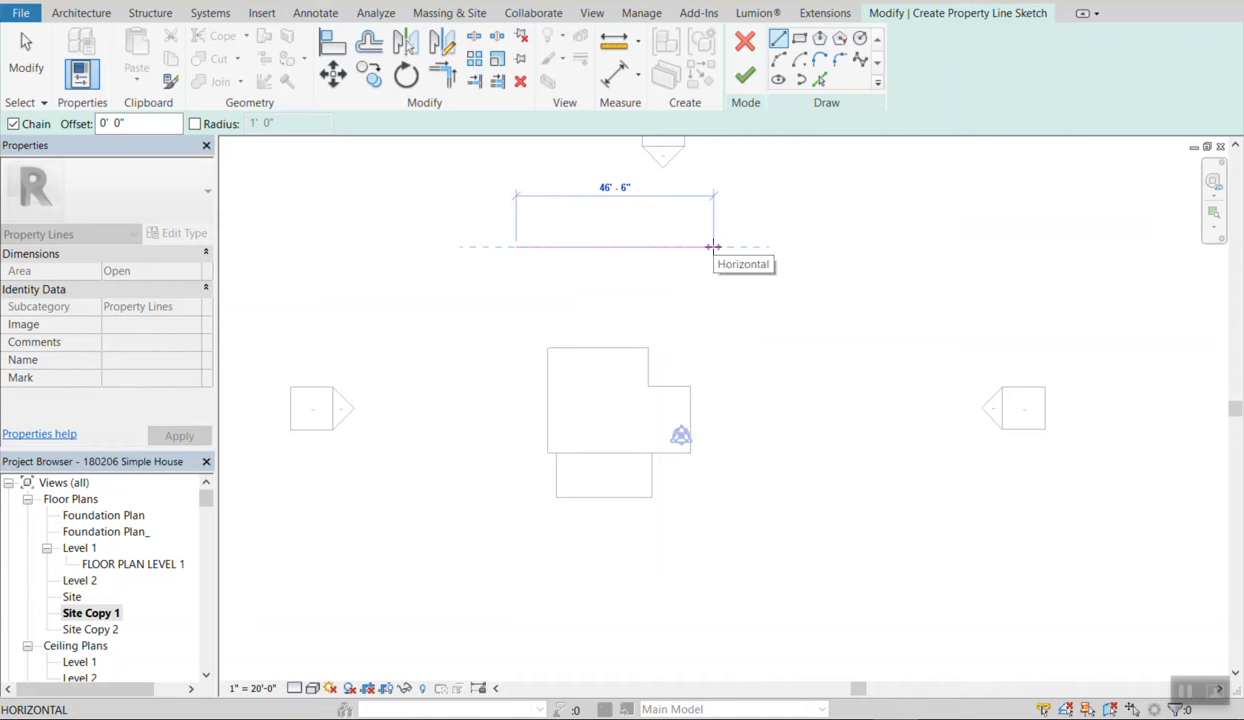
pyautogui.write('50')
pyautogui.press('Return')
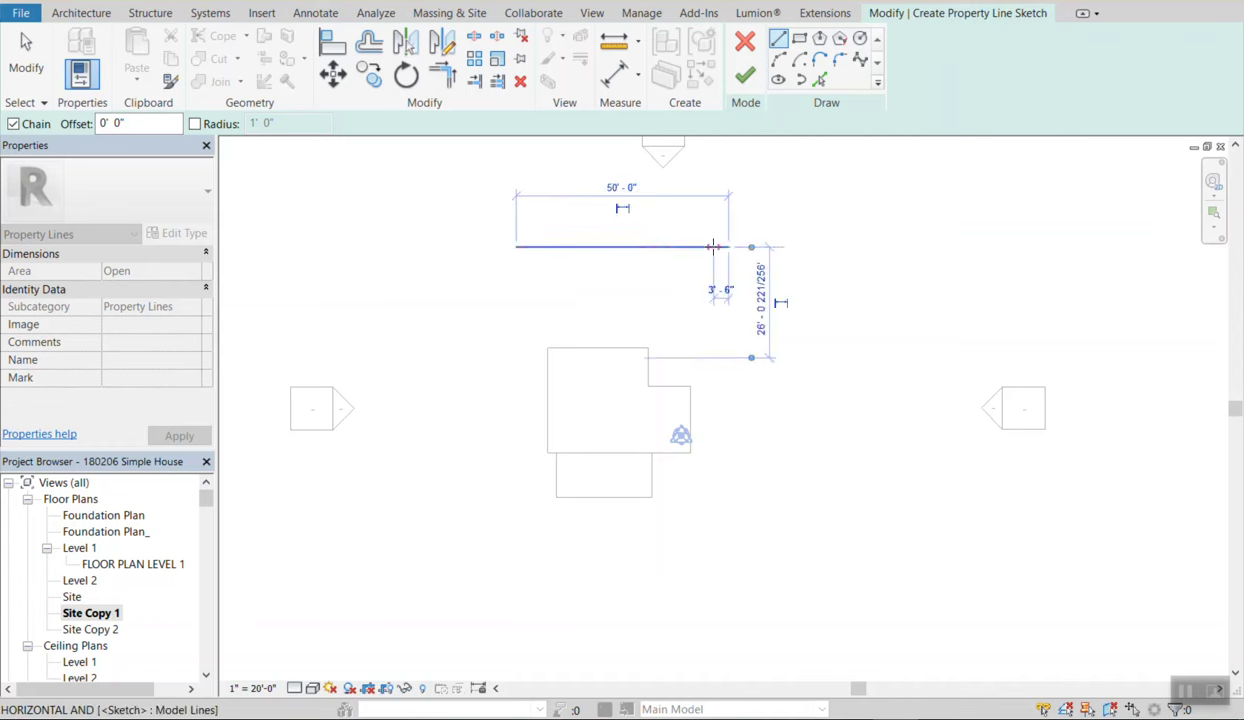
pyautogui.scroll(-2, 800, 371)
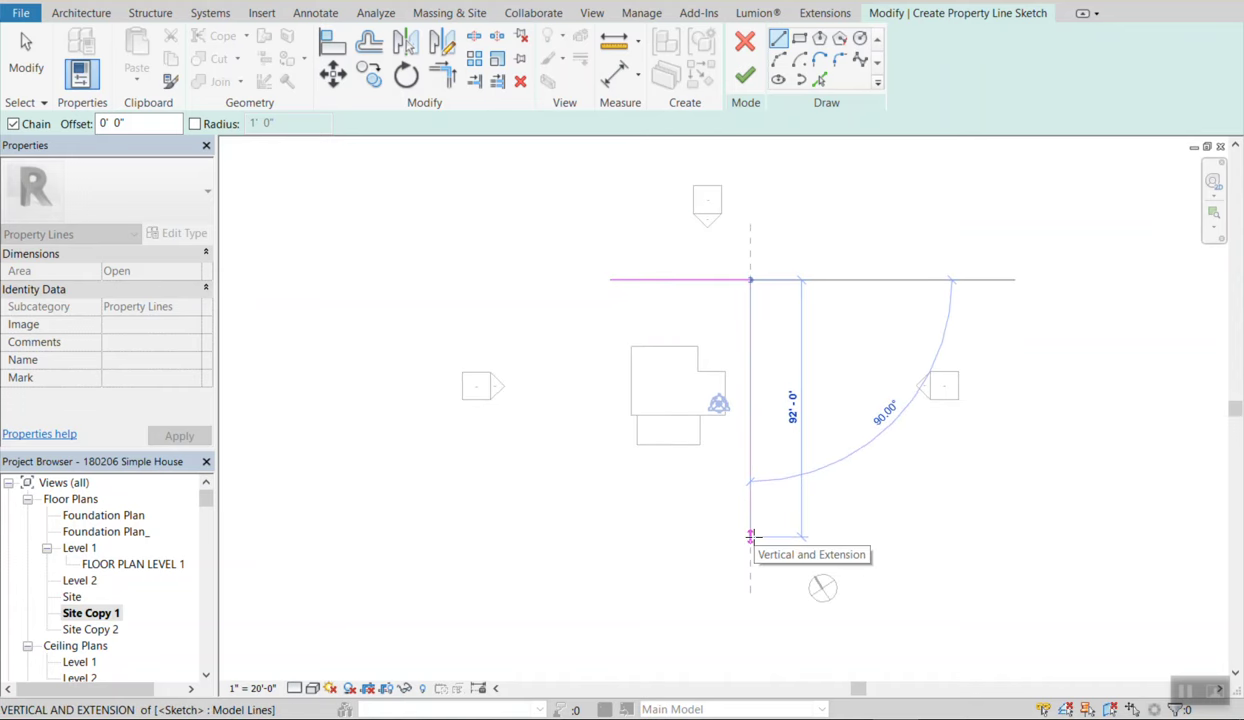
pyautogui.write('135')
pyautogui.press('Return')
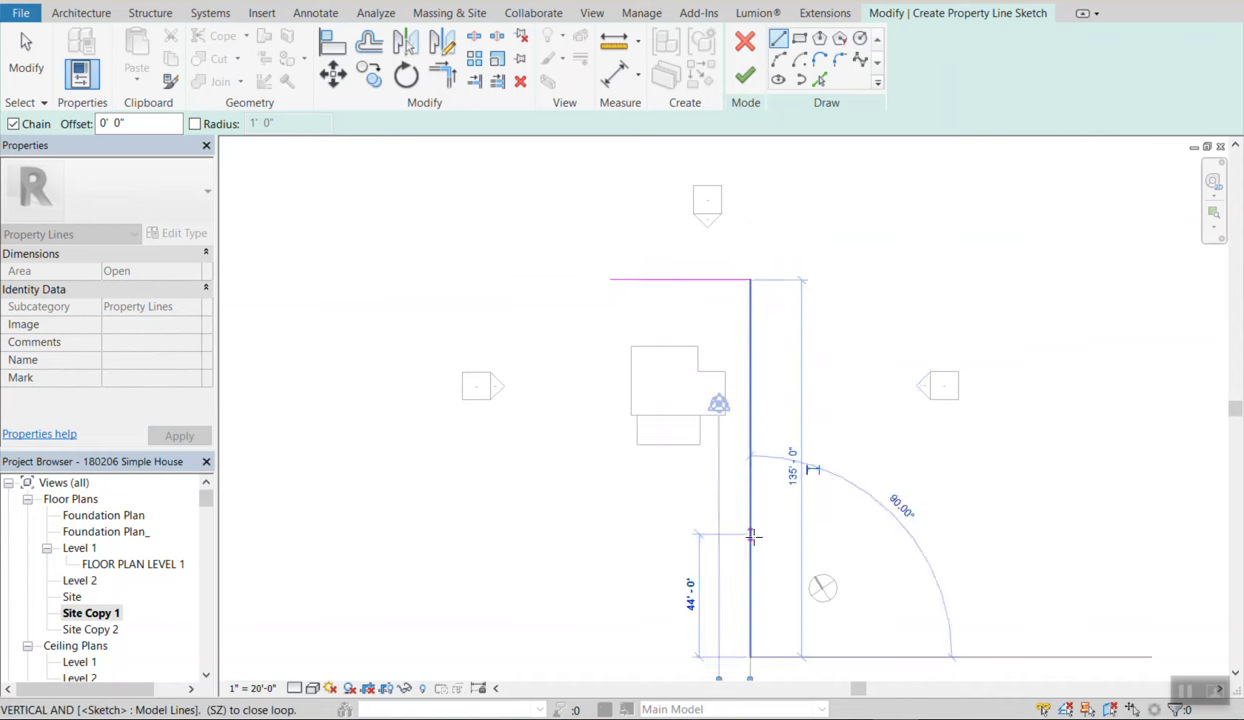
# Close the rectangle with the bottom and left edges back to the top-left corner.
pyautogui.click(569, 656)
pyautogui.click(610, 656)
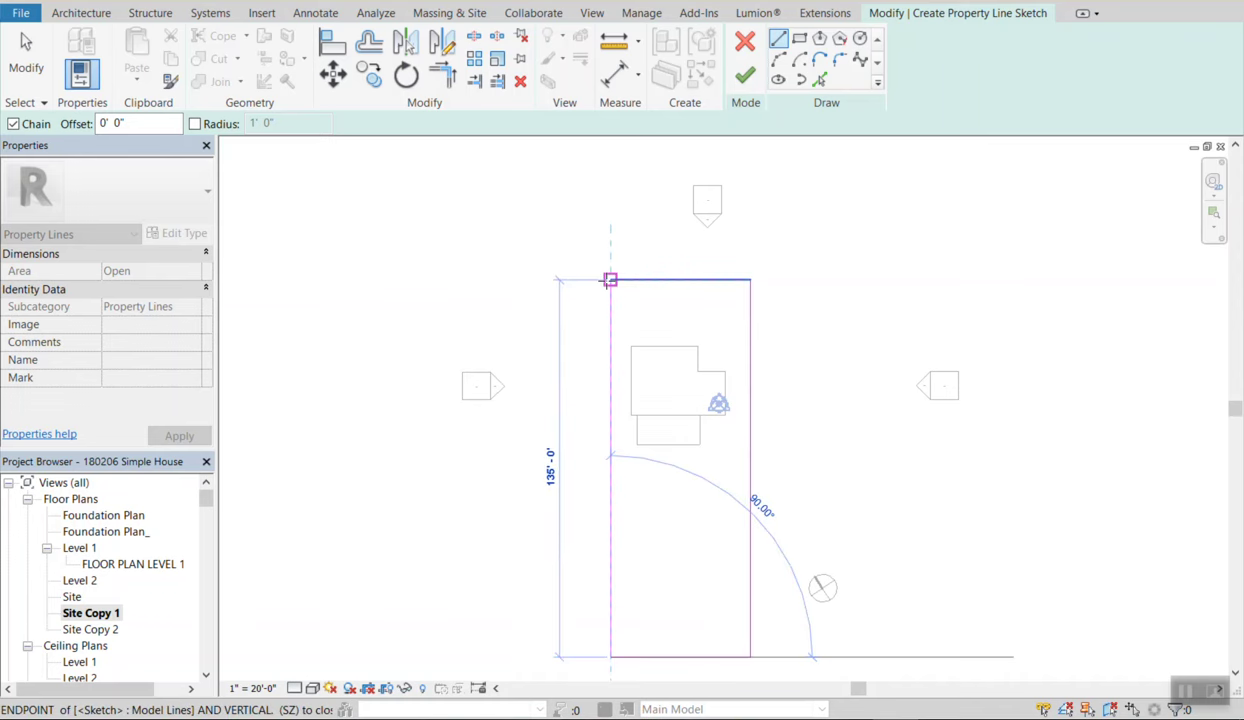
pyautogui.click(610, 279)
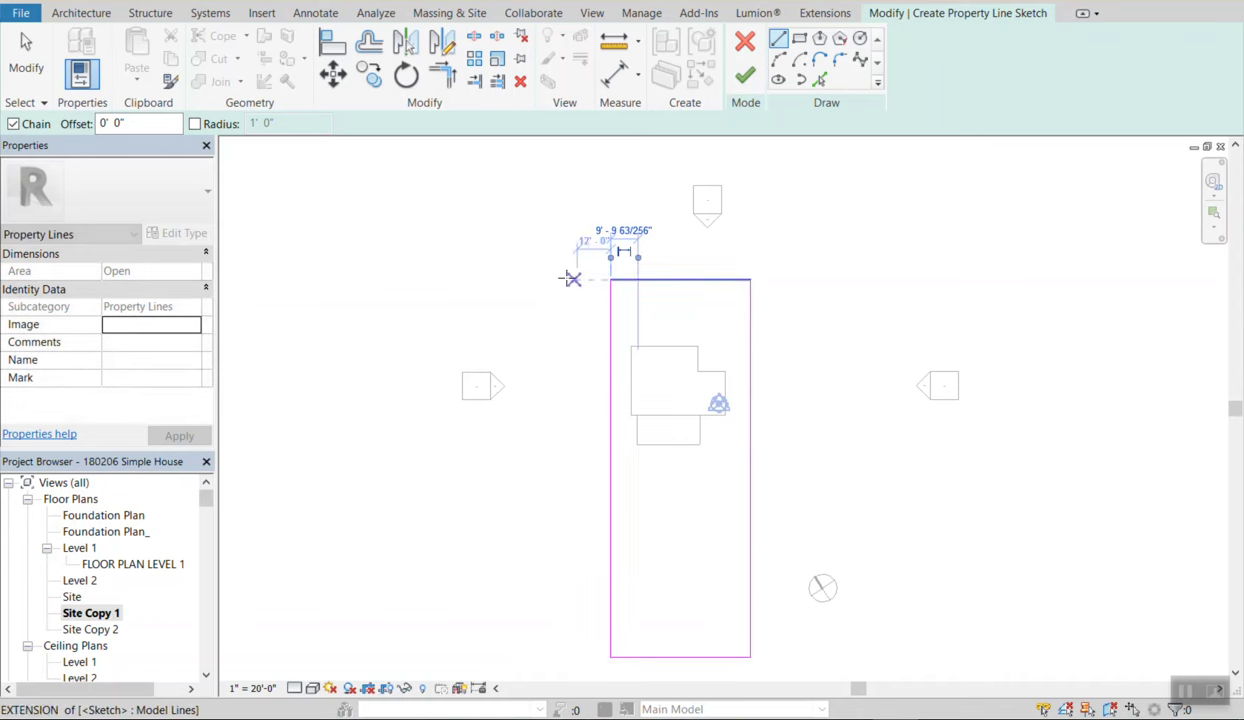
pyautogui.scroll(-2, 533, 258)
pyautogui.scroll(2, 692, 470)
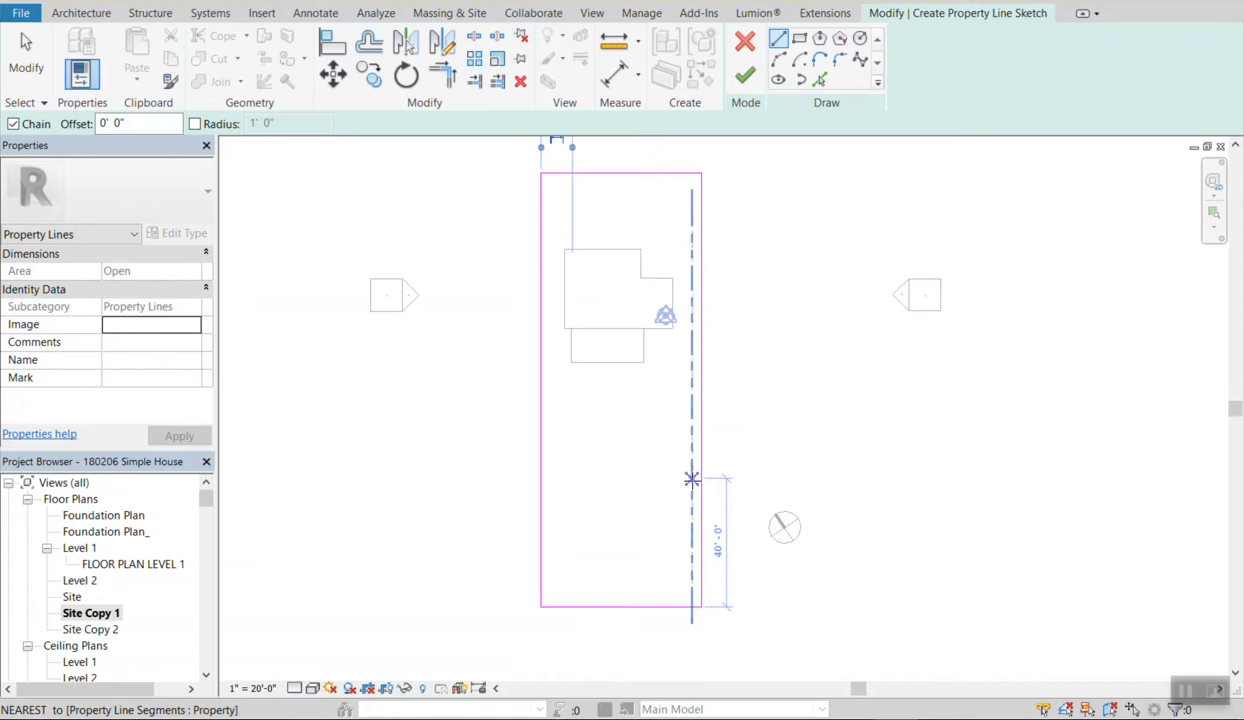
pyautogui.press('Escape')
pyautogui.press('Escape')
pyautogui.scroll(1, 778, 421)
pyautogui.moveTo(778, 421); pyautogui.dragTo(808, 420, button='middle')
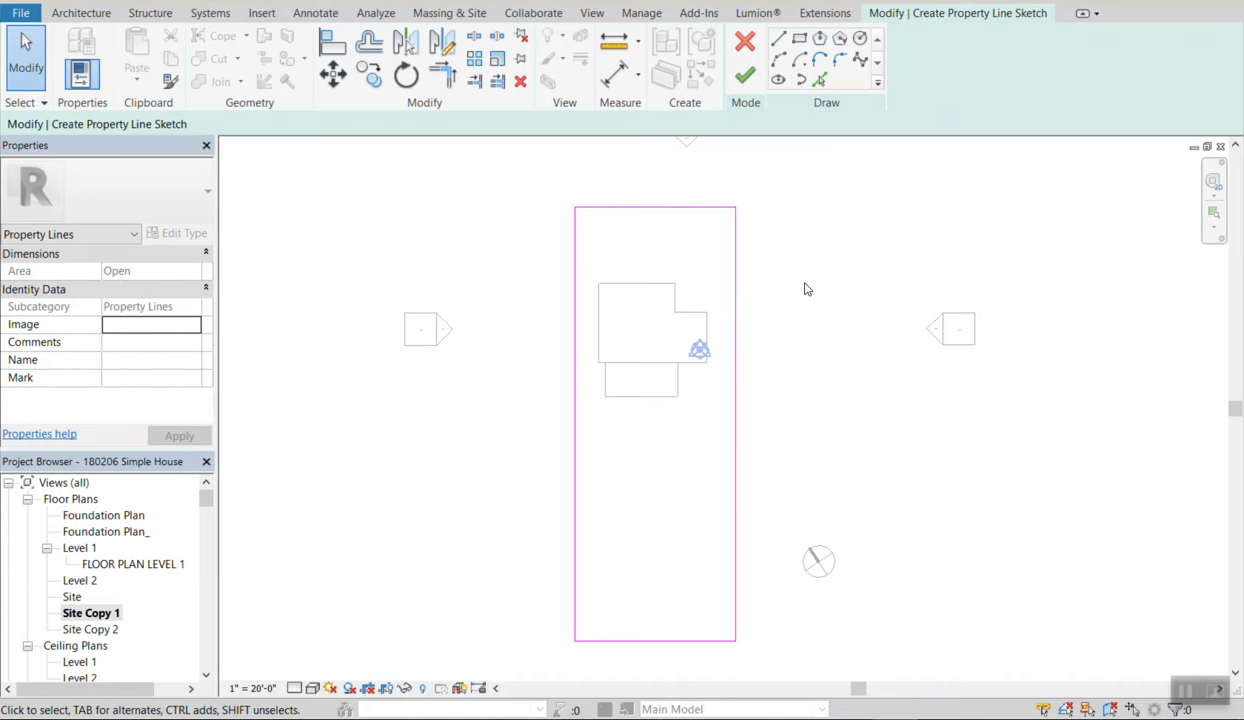
pyautogui.click(735, 333)
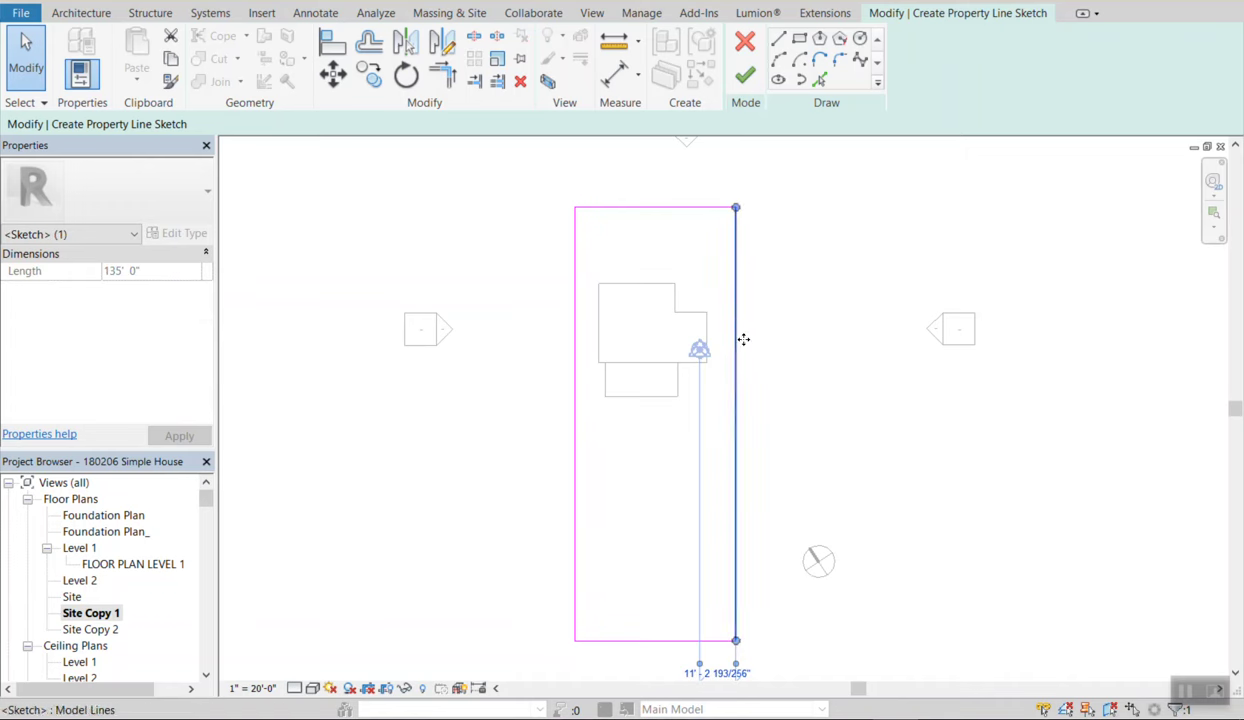
pyautogui.scroll(-1, 770, 331)
pyautogui.scroll(1, 660, 400)
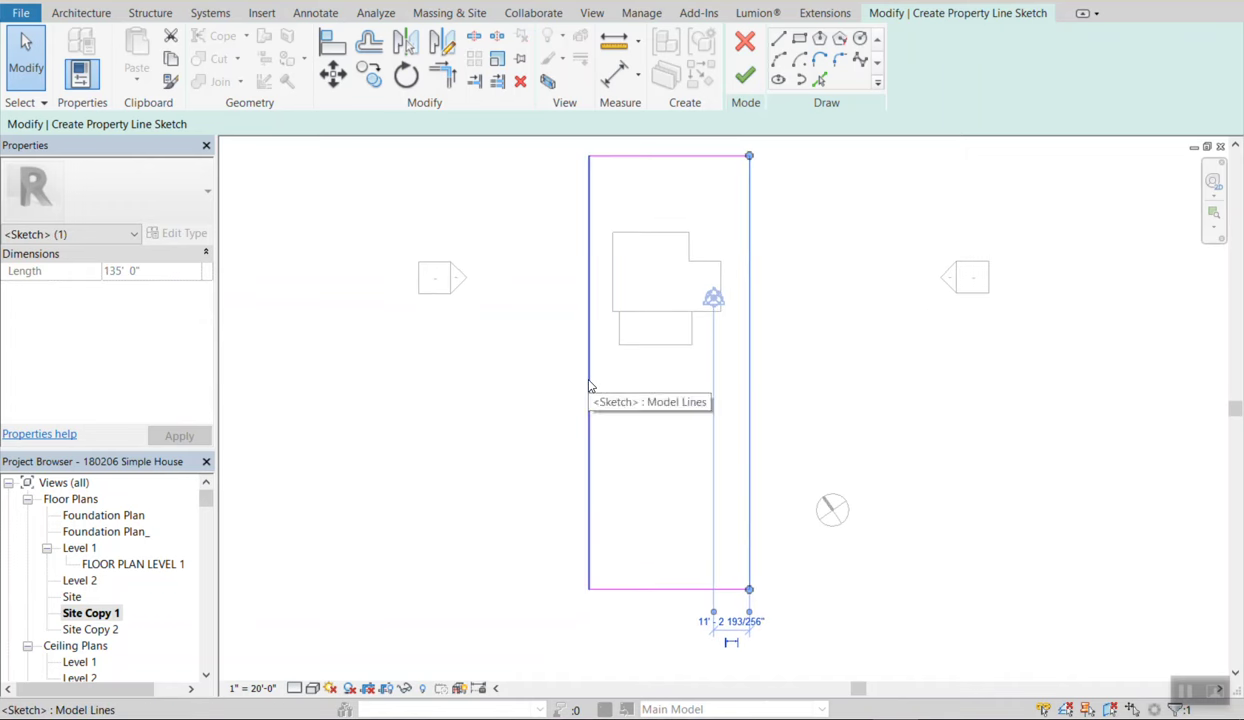
pyautogui.click(588, 386)
pyautogui.scroll(-1, 644, 422)
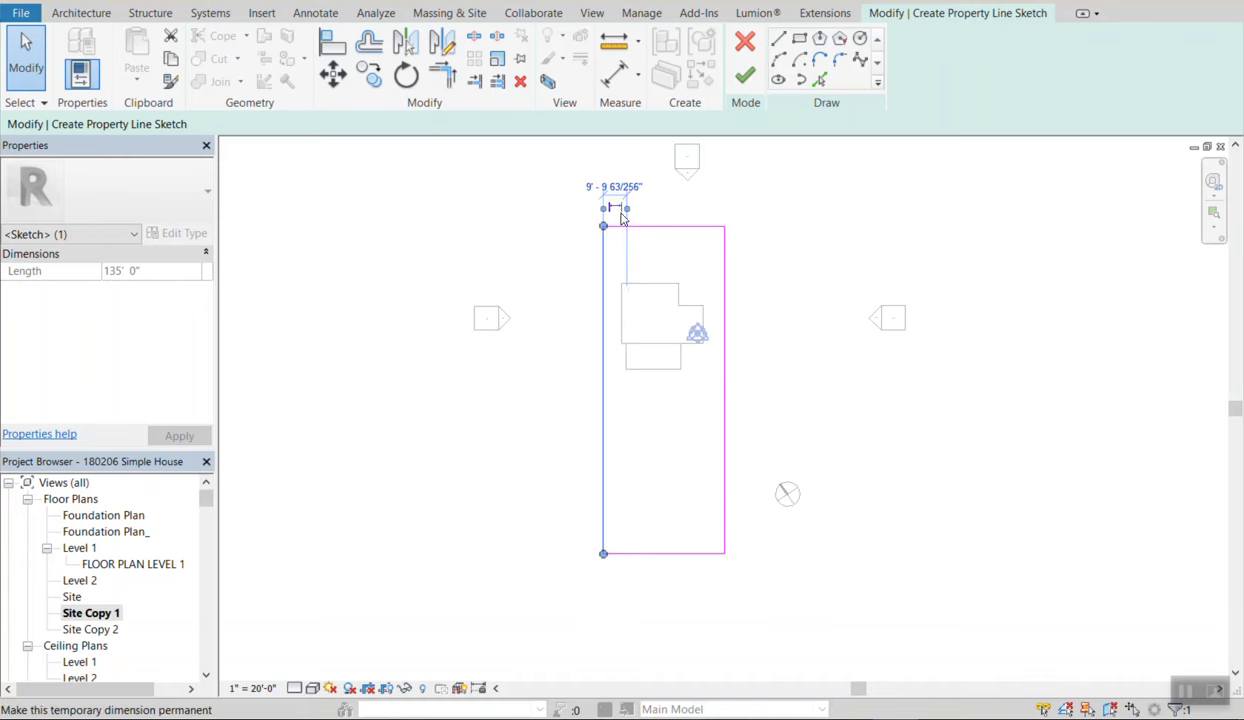
pyautogui.scroll(1, 621, 218)
pyautogui.scroll(2, 636, 413)
pyautogui.scroll(-2, 640, 410)
pyautogui.click(816, 203)
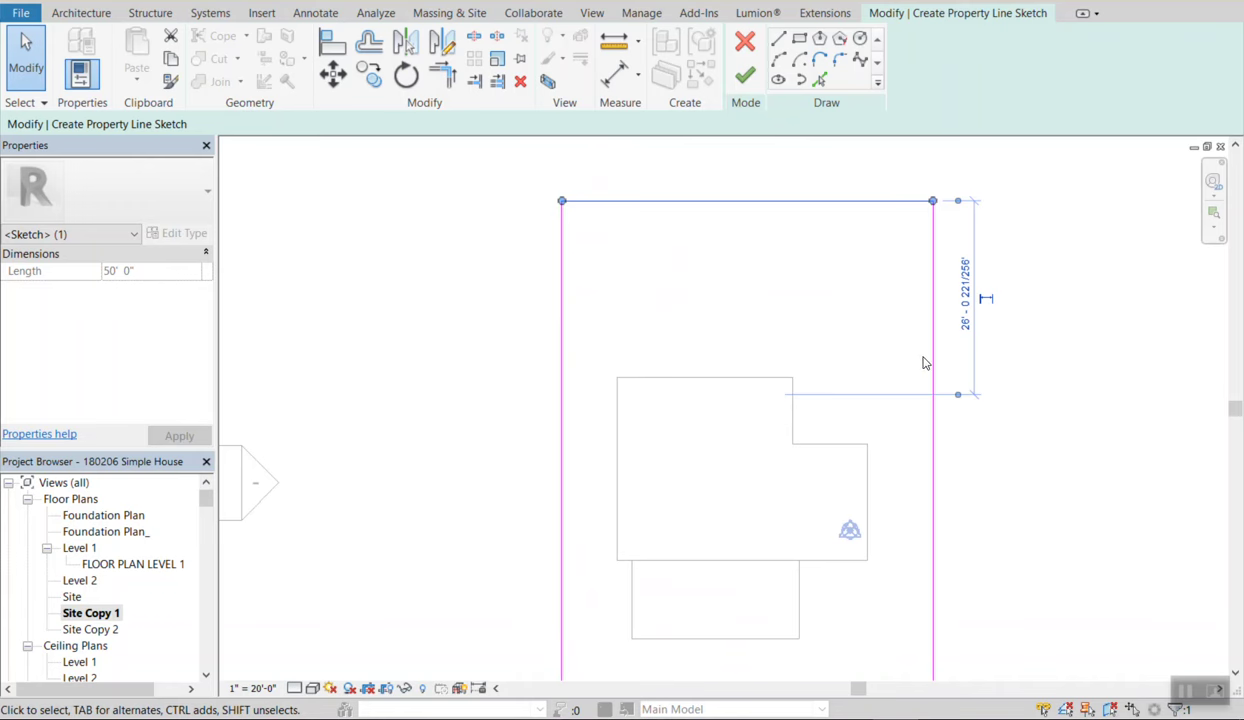
pyautogui.scroll(2, 795, 392)
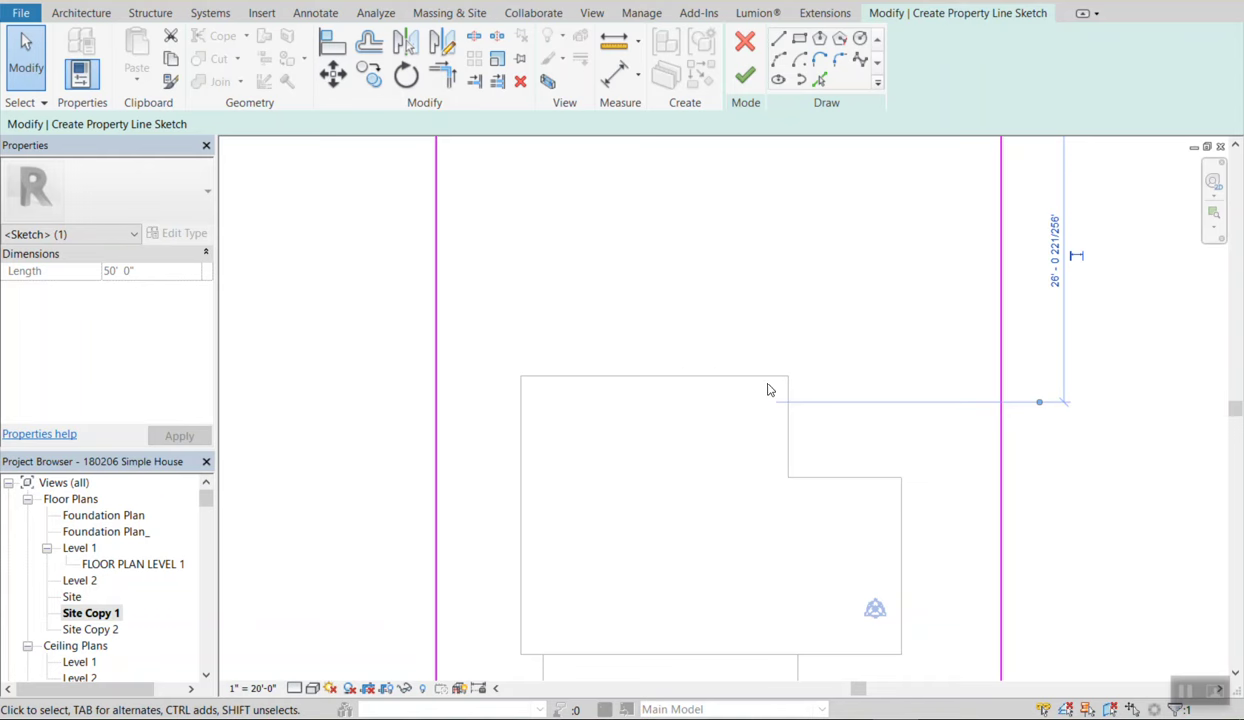
pyautogui.scroll(-2, 795, 390)
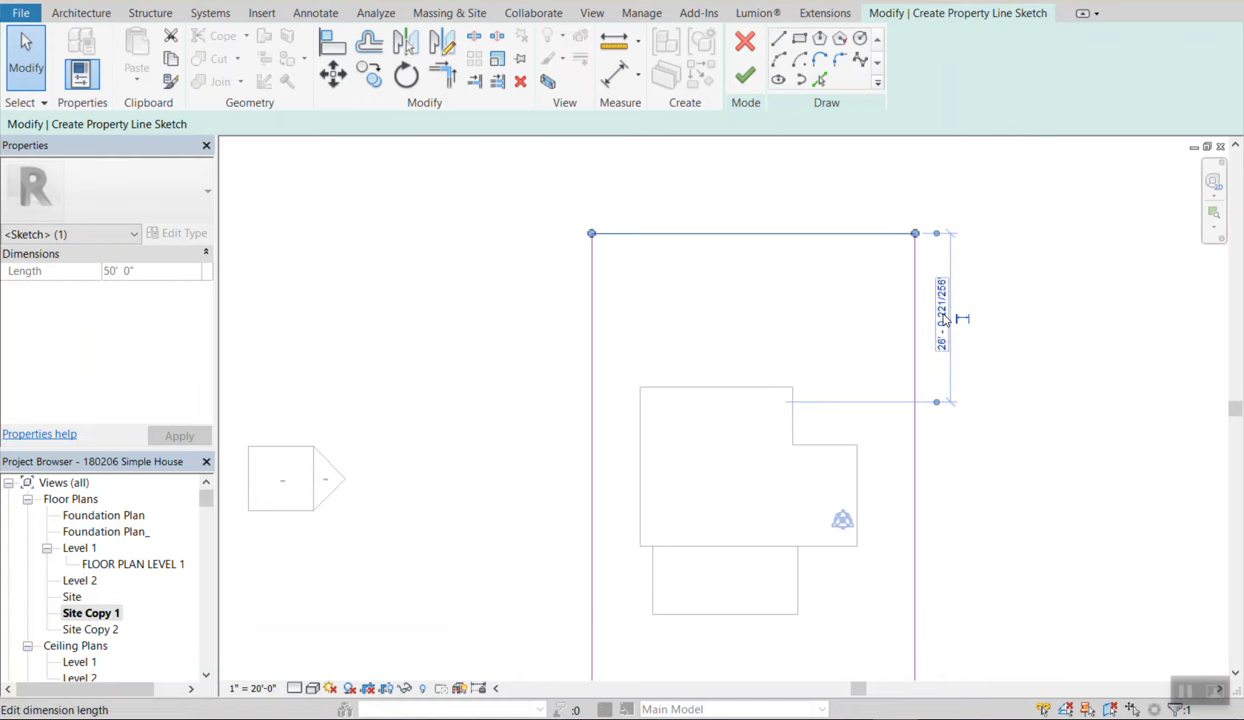
pyautogui.scroll(-2, 775, 233)
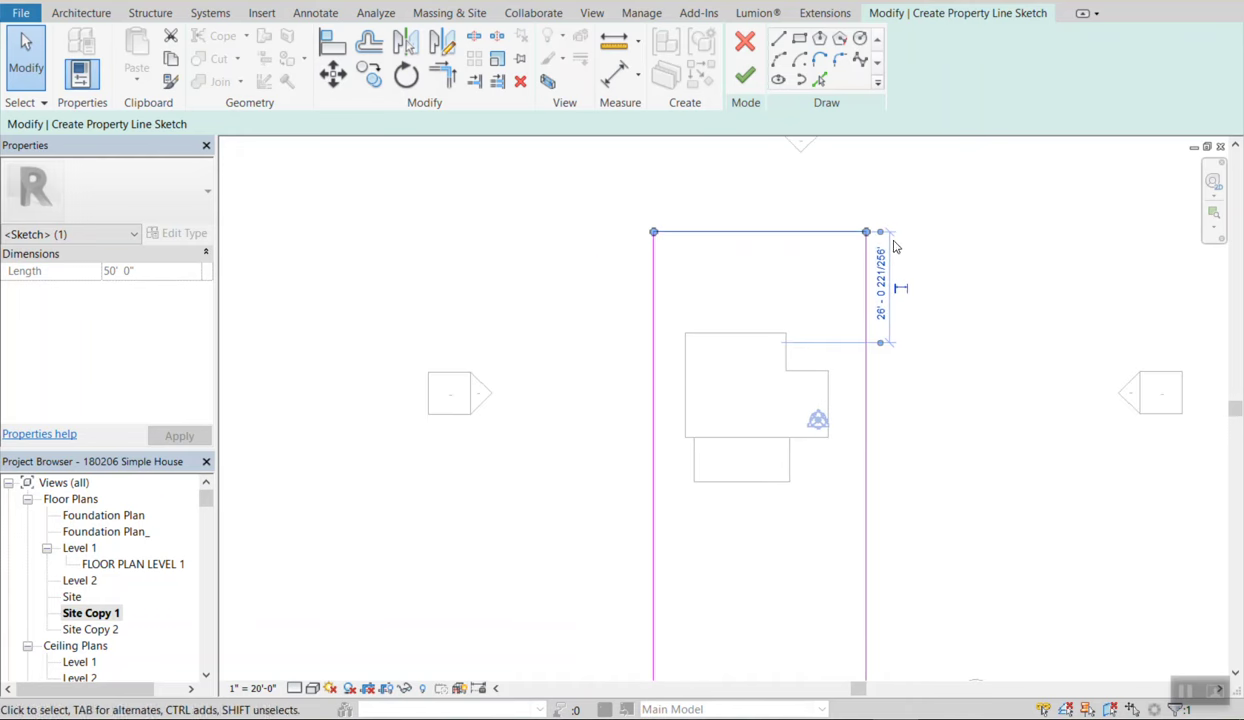
# Finish the property line sketch and check the new property line by selecting it.
pyautogui.click(745, 76)
pyautogui.click(908, 238)
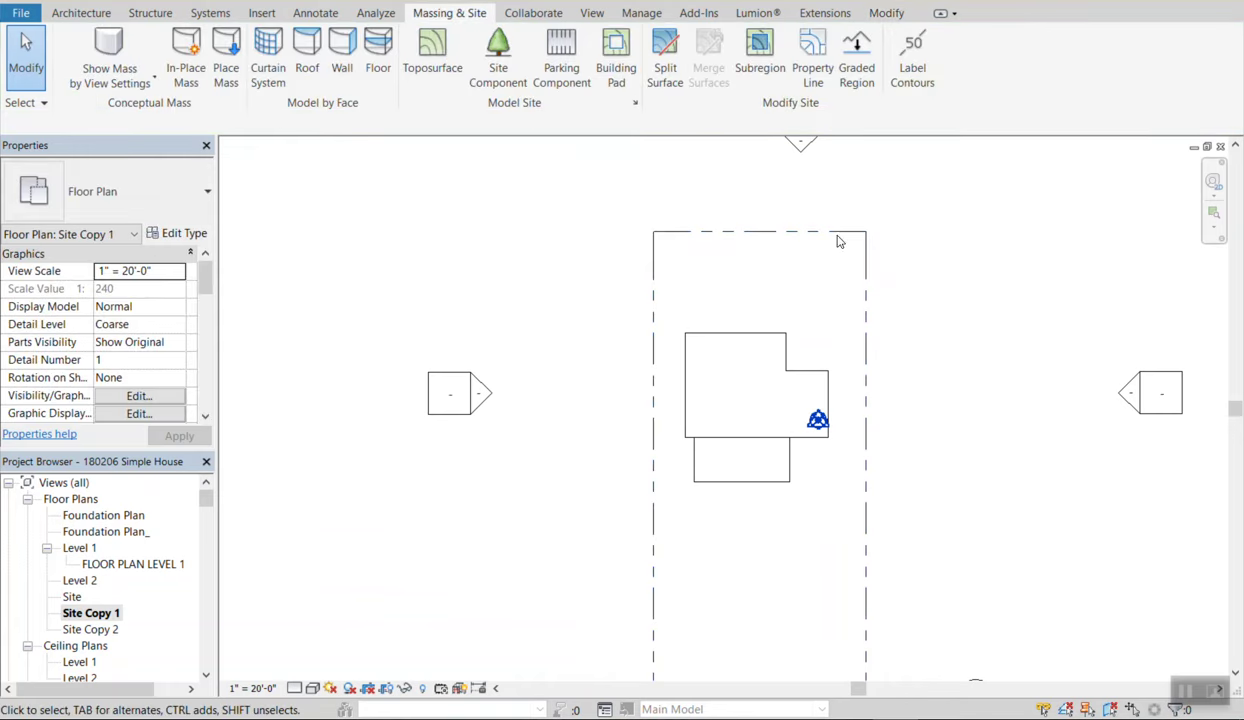
pyautogui.scroll(-1, 578, 241)
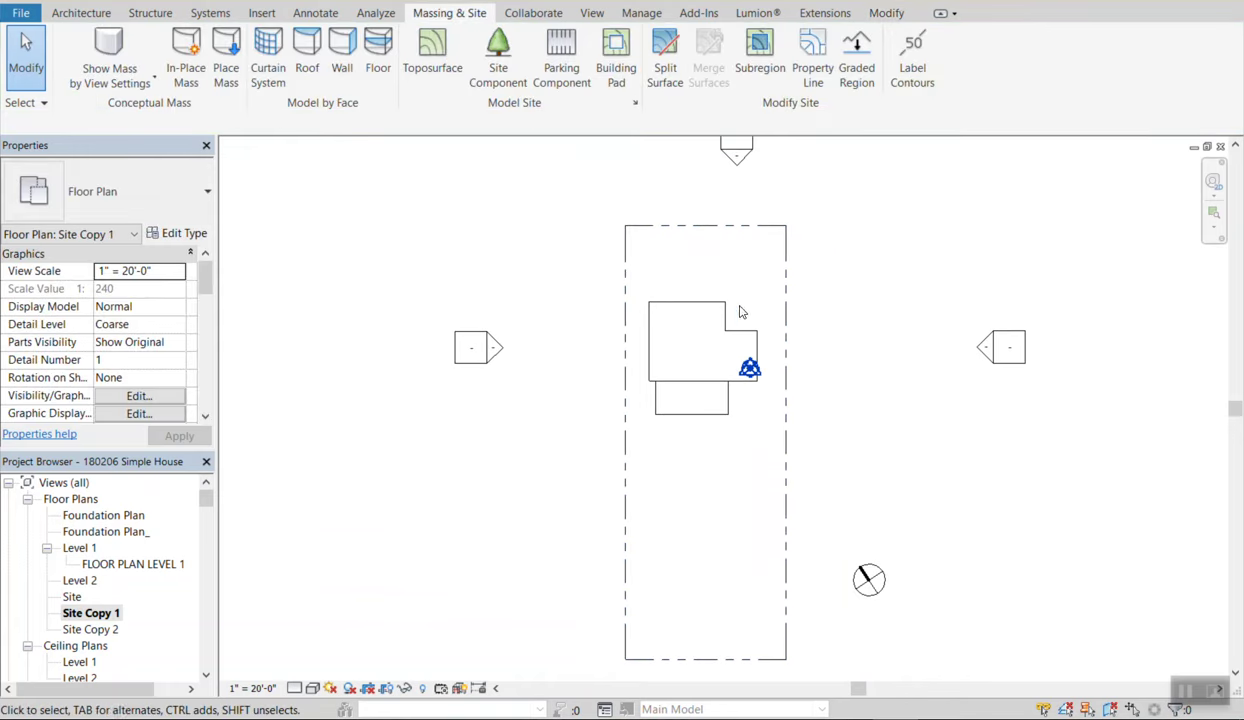
pyautogui.click(787, 360)
pyautogui.click(826, 356)
# Start an aligned dimension (DI) from the roof edge, then cancel it.
pyautogui.press('d')
pyautogui.press('i')
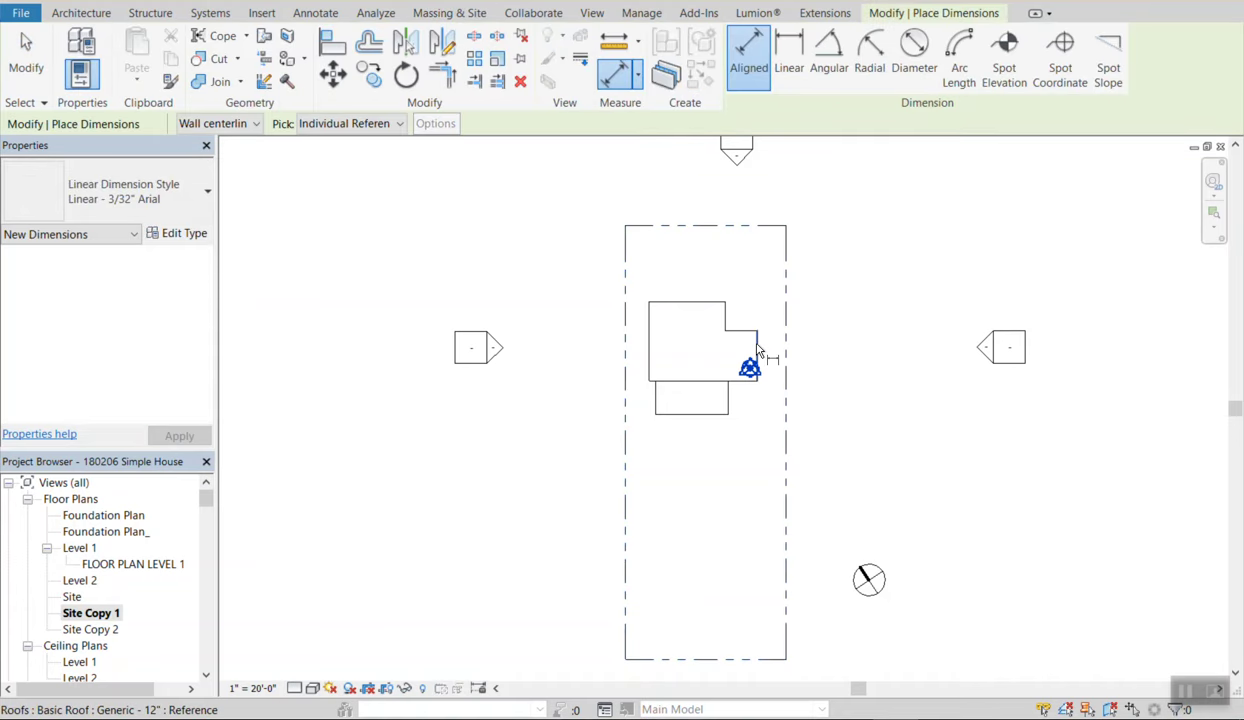
pyautogui.click(757, 352)
pyautogui.scroll(1, 786, 343)
pyautogui.scroll(3, 788, 345)
pyautogui.scroll(-4, 784, 350)
pyautogui.press('Escape')
pyautogui.press('Escape')
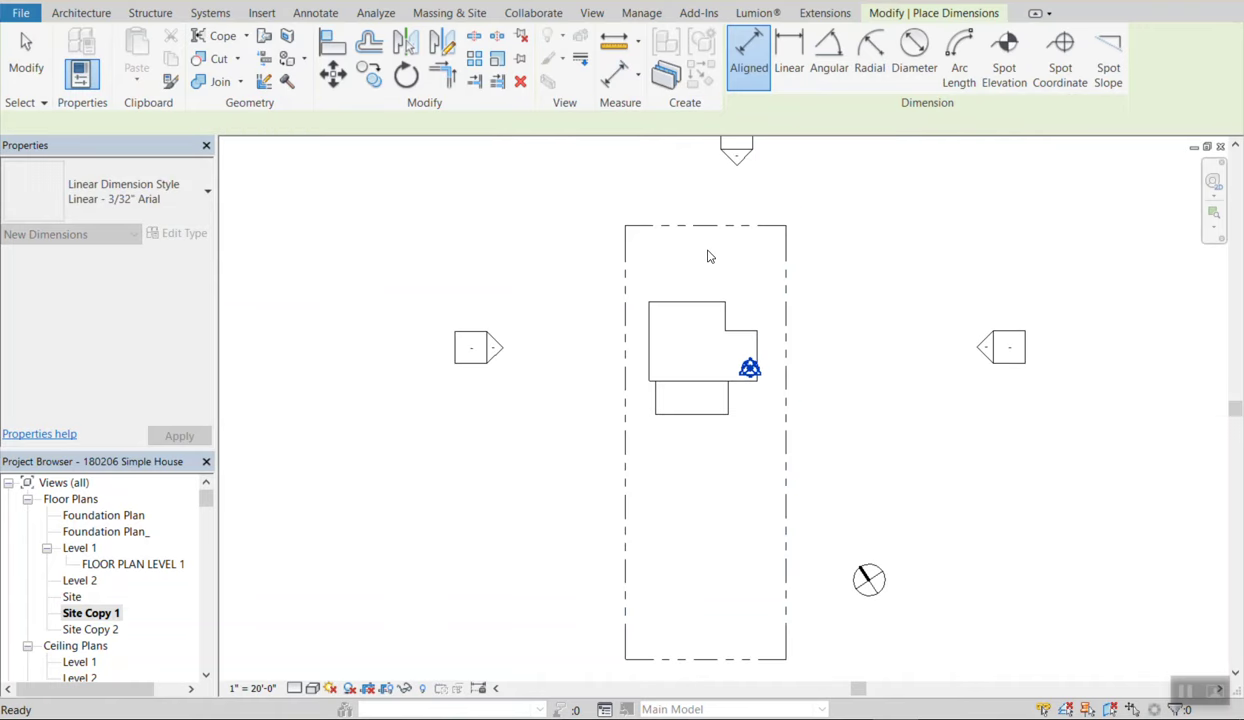
# Place an 8' - 10 3/4" aligned dimension from the house's east wall to the right property line.
pyautogui.press('d')
pyautogui.press('i')
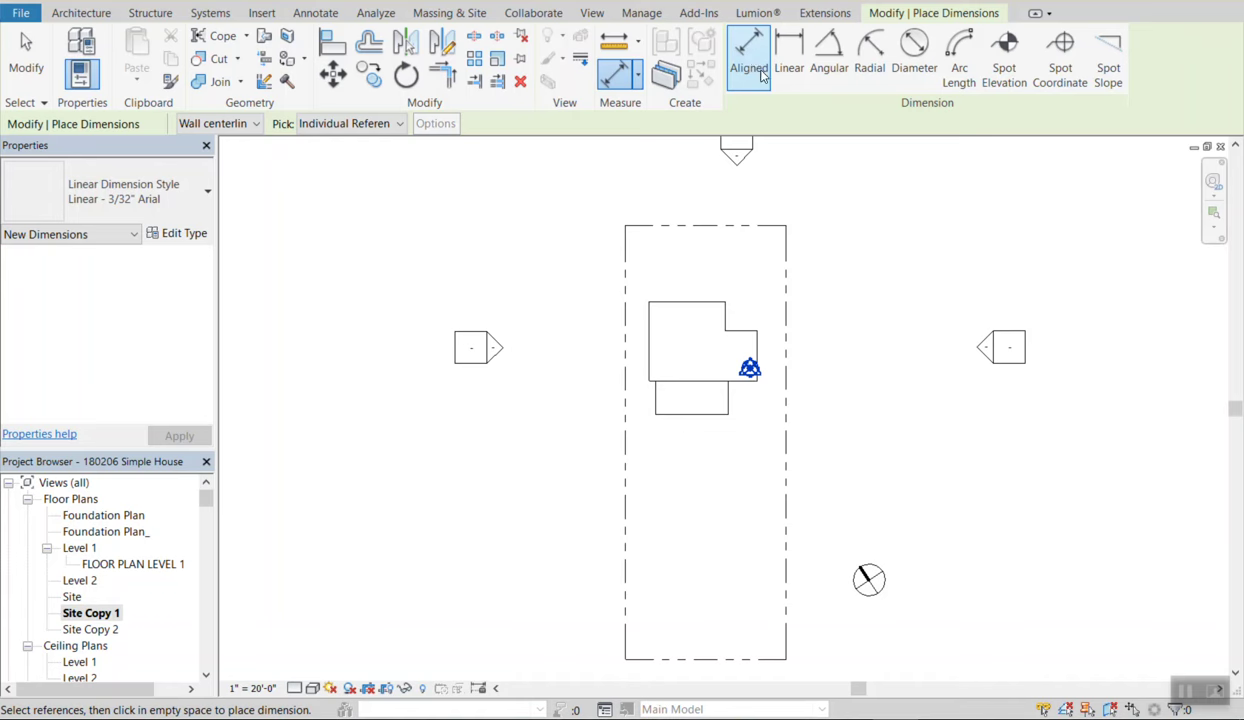
pyautogui.click(758, 352)
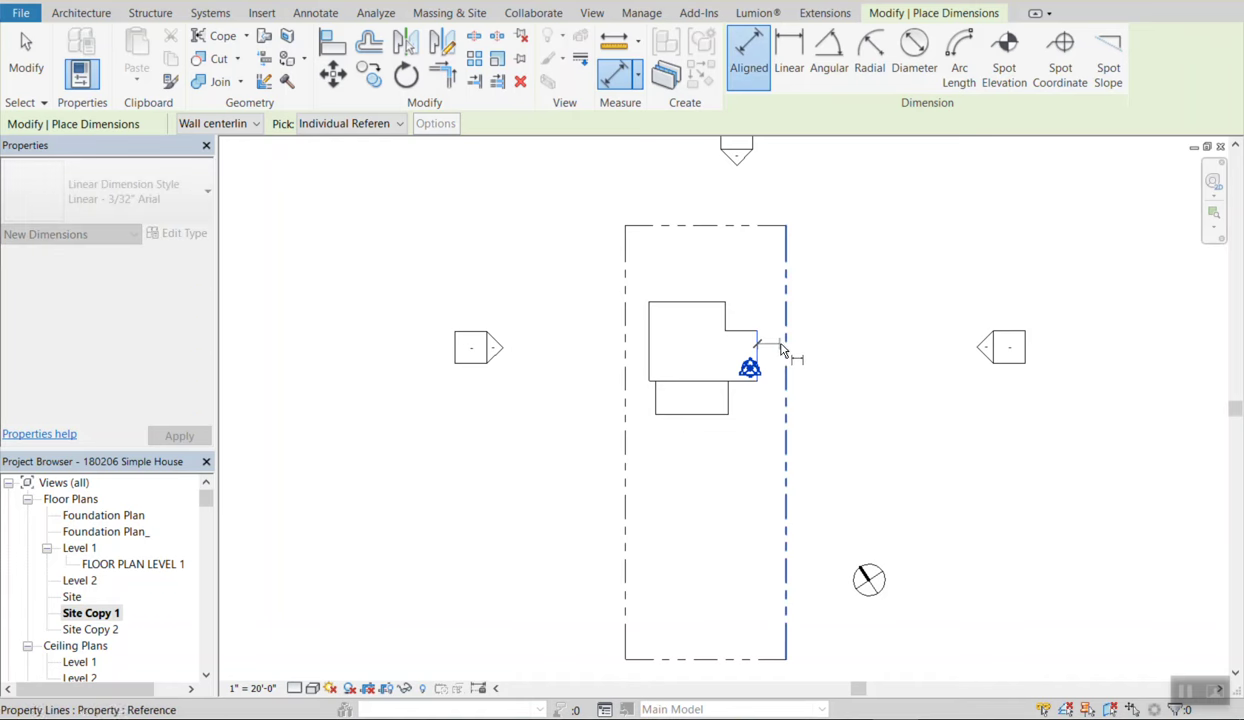
pyautogui.click(781, 347)
pyautogui.scroll(4, 781, 347)
pyautogui.click(785, 302)
pyautogui.press('Escape')
pyautogui.press('Escape')
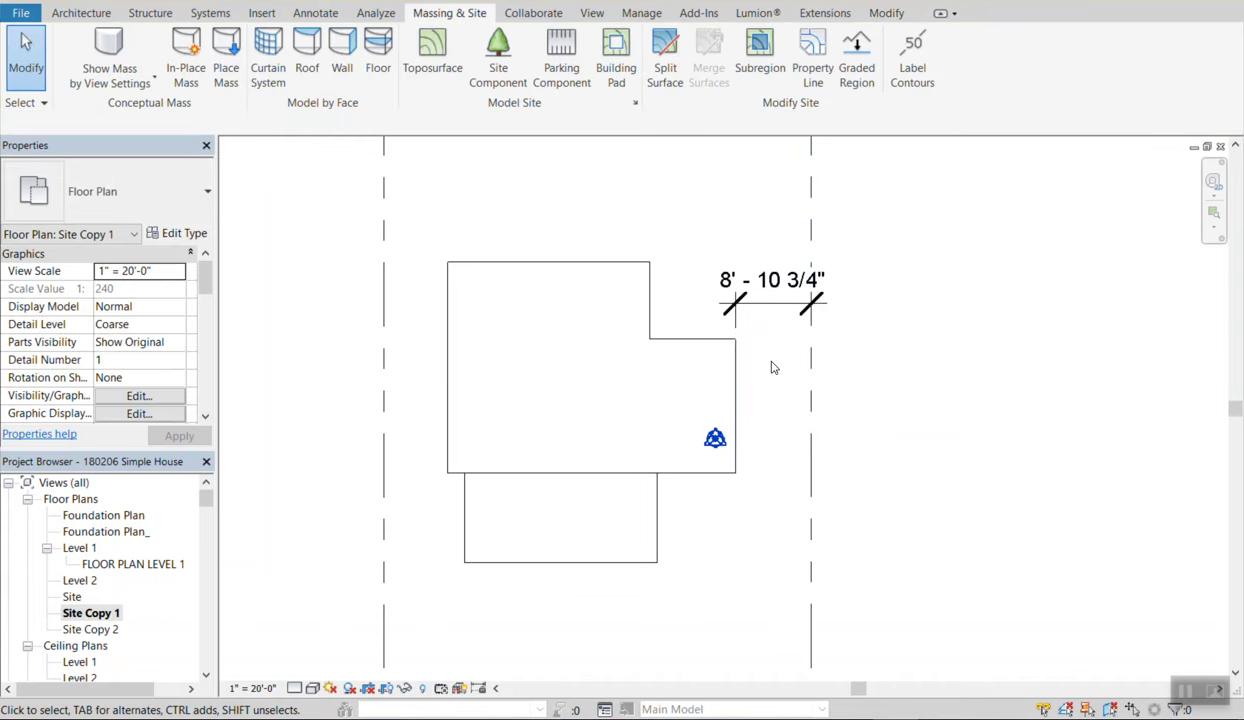
pyautogui.scroll(-2, 772, 364)
pyautogui.click(795, 385)
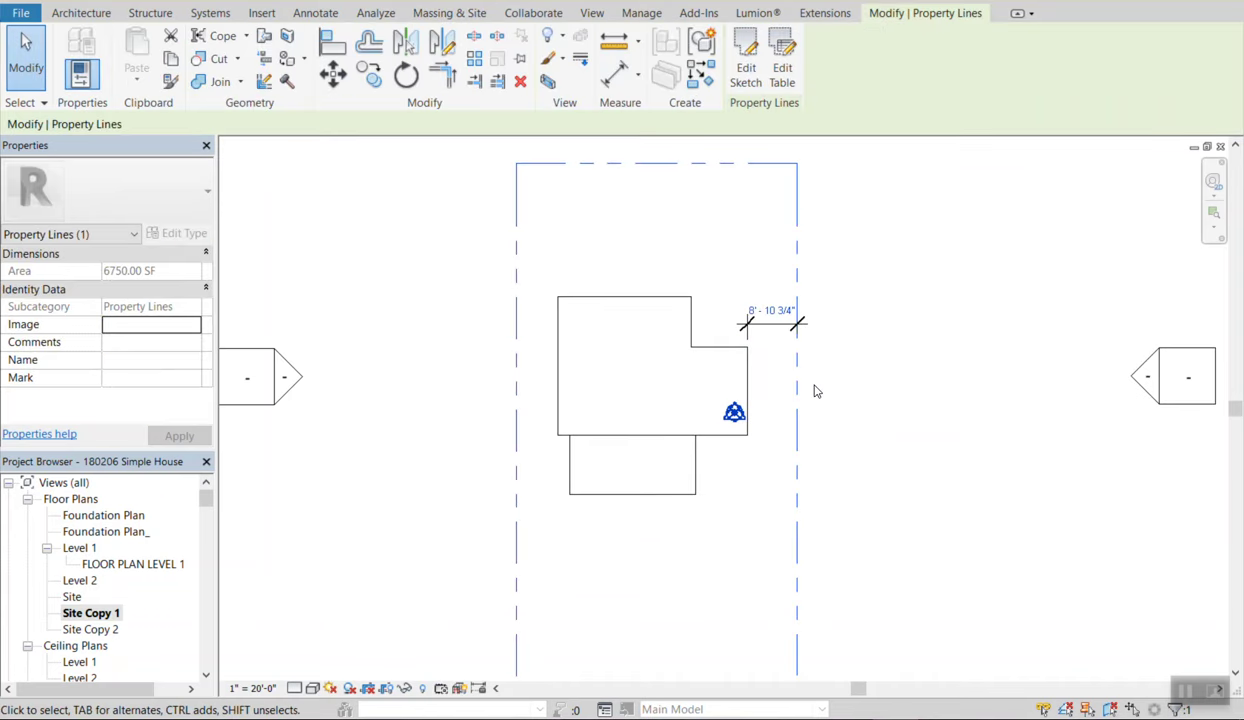
# Set the house-to-property-line distance to 5' through the property line's dimension.
pyautogui.press('Escape')
pyautogui.click(799, 380)
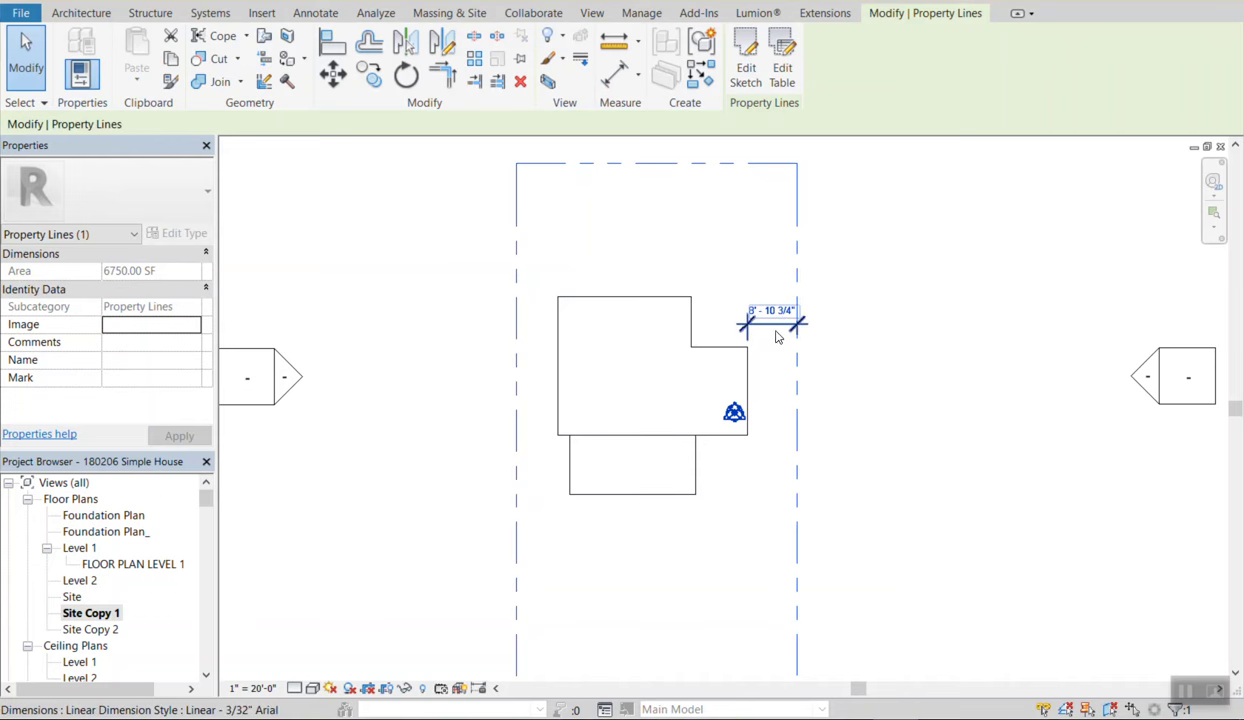
pyautogui.click(833, 375)
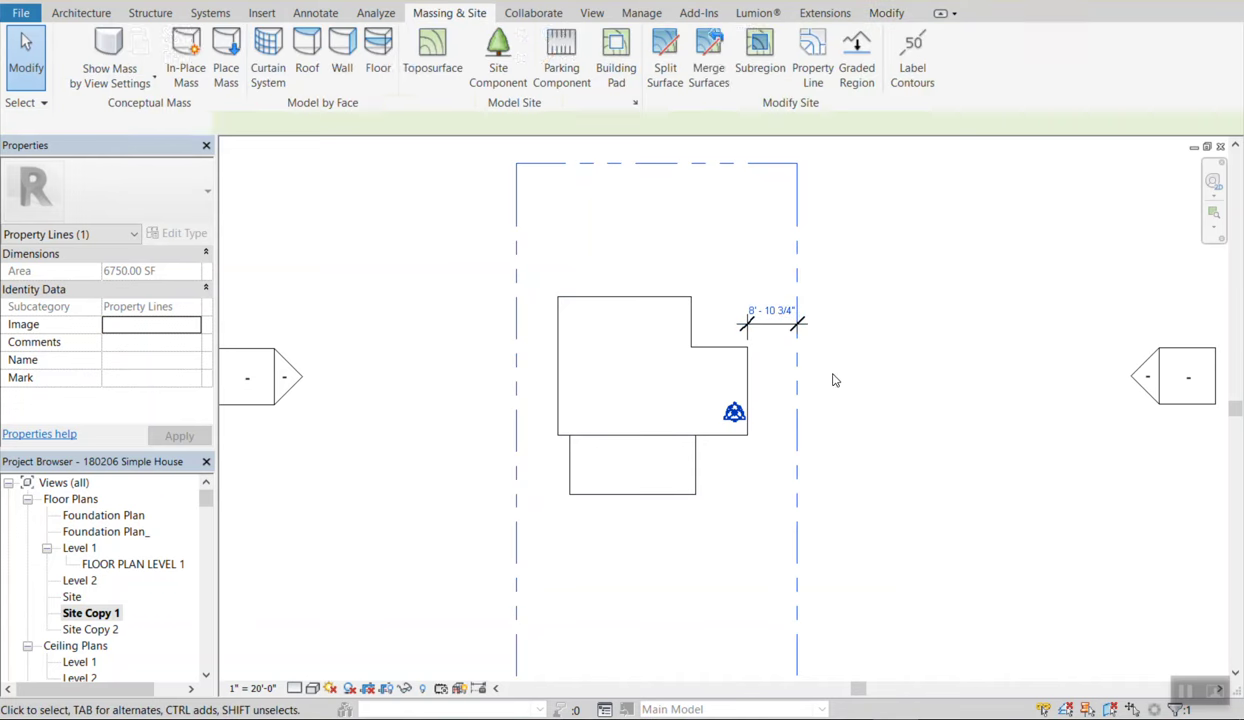
pyautogui.click(799, 362)
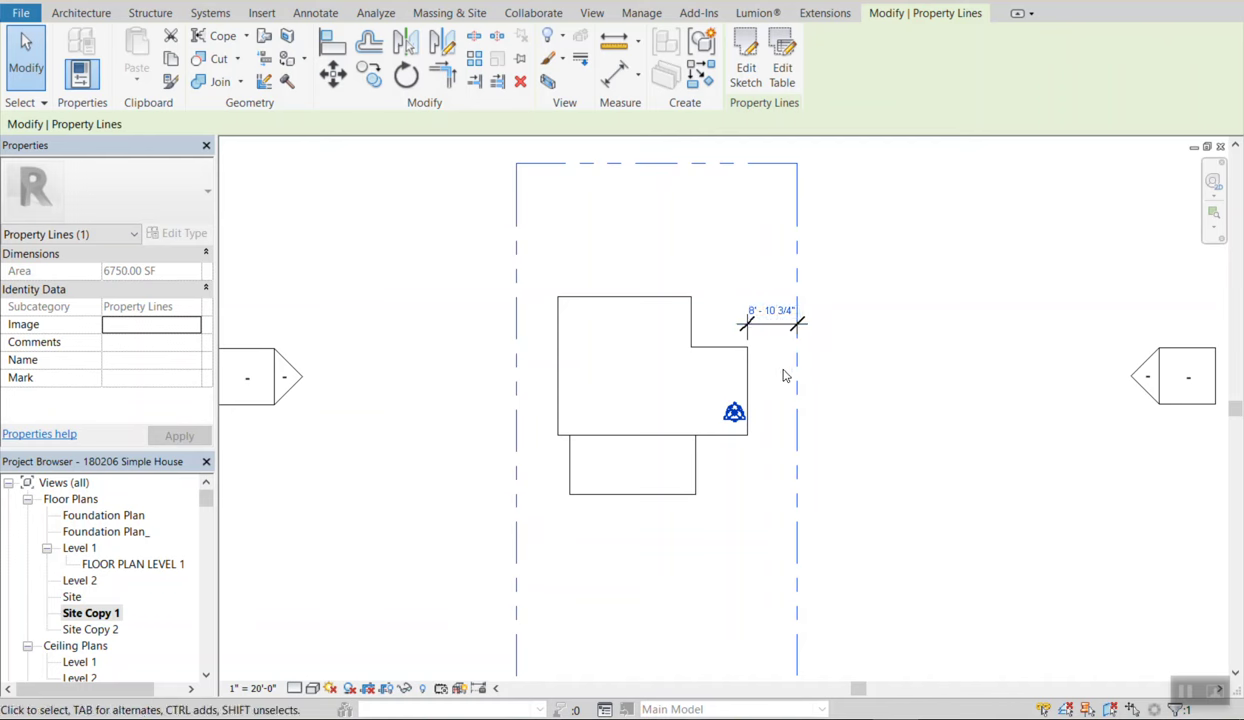
pyautogui.click(778, 316)
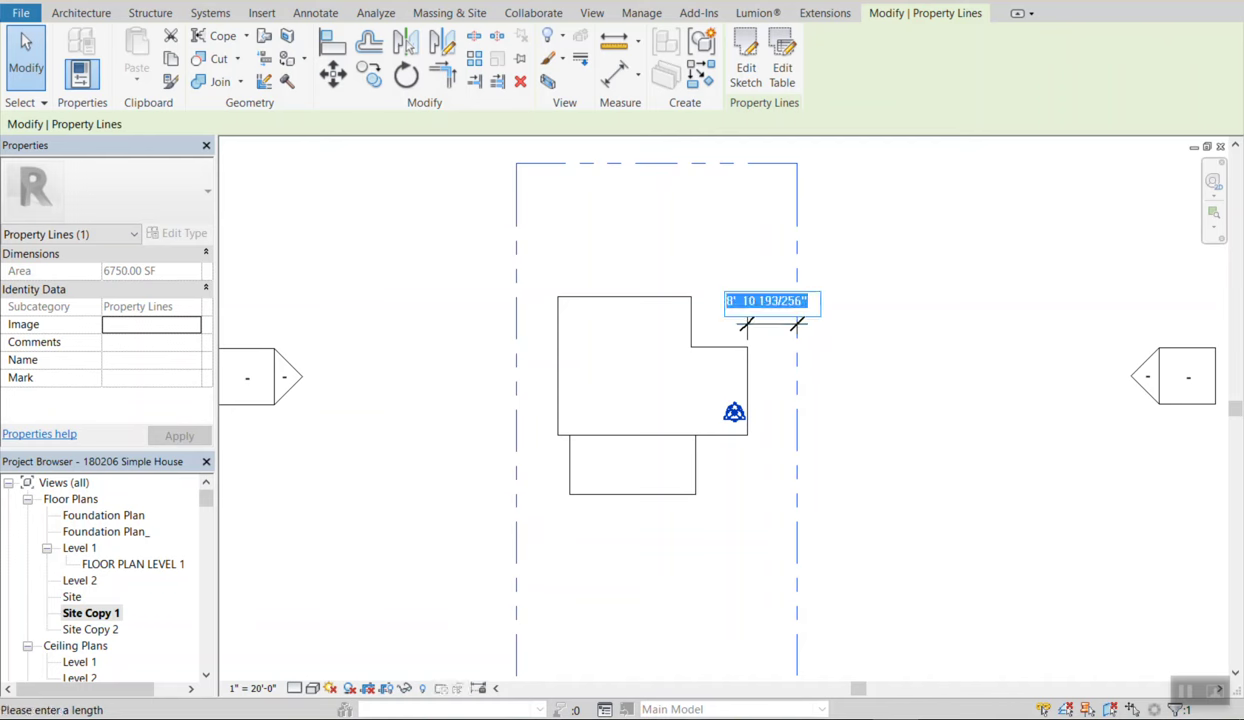
pyautogui.write("5' - 0")
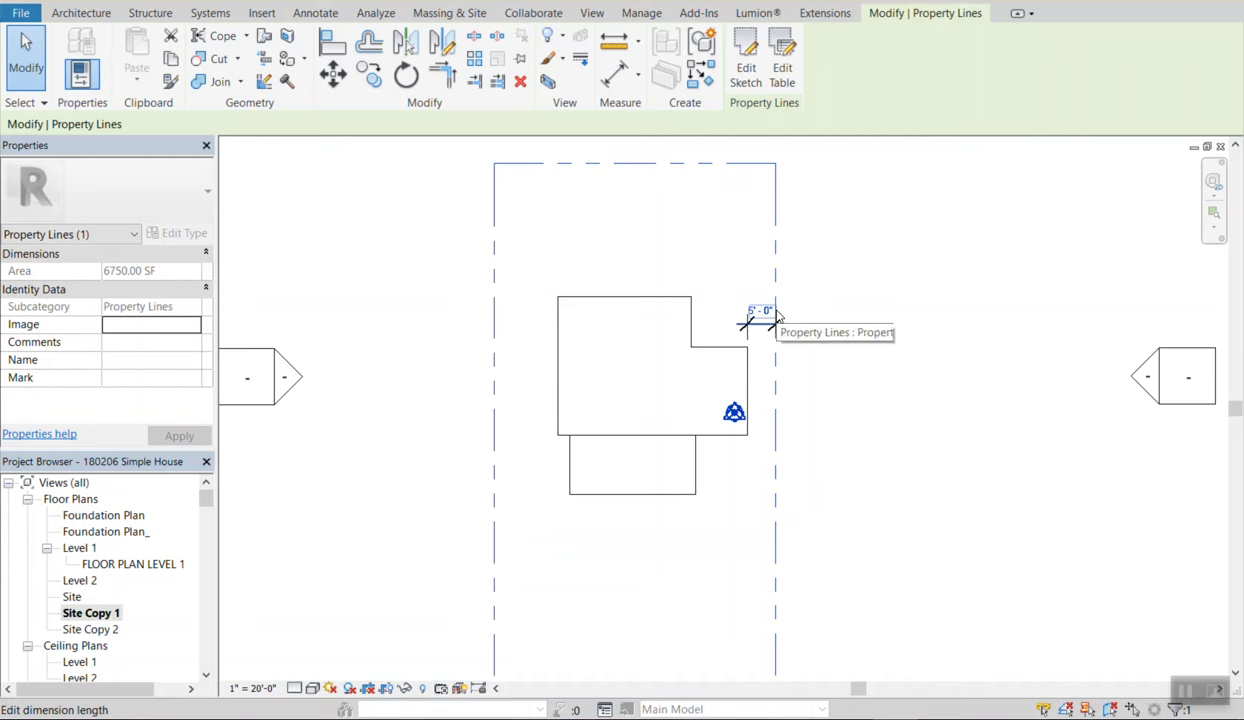
pyautogui.click(886, 314)
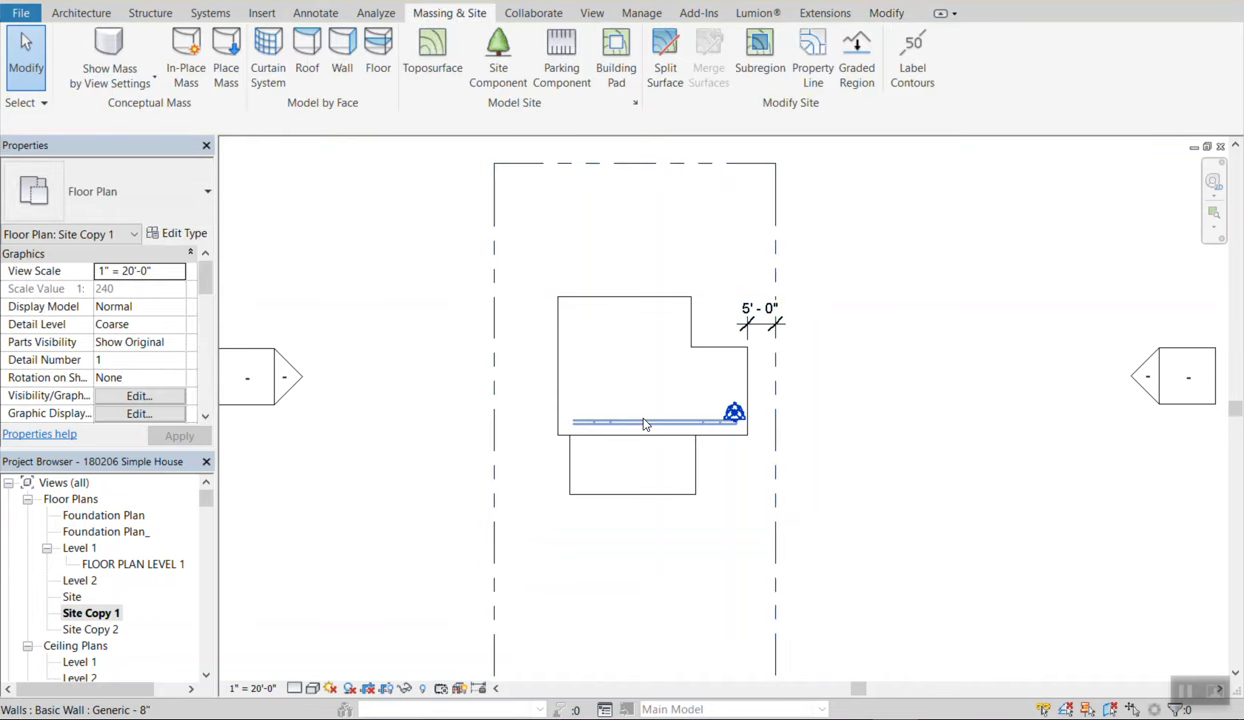
# Change the house-to-property-line distance to 6' - 0".
pyautogui.moveTo(658, 453); pyautogui.dragTo(634, 324, button='middle')
pyautogui.scroll(-2, 531, 312)
pyautogui.moveTo(575, 372); pyautogui.dragTo(558, 436, button='middle')
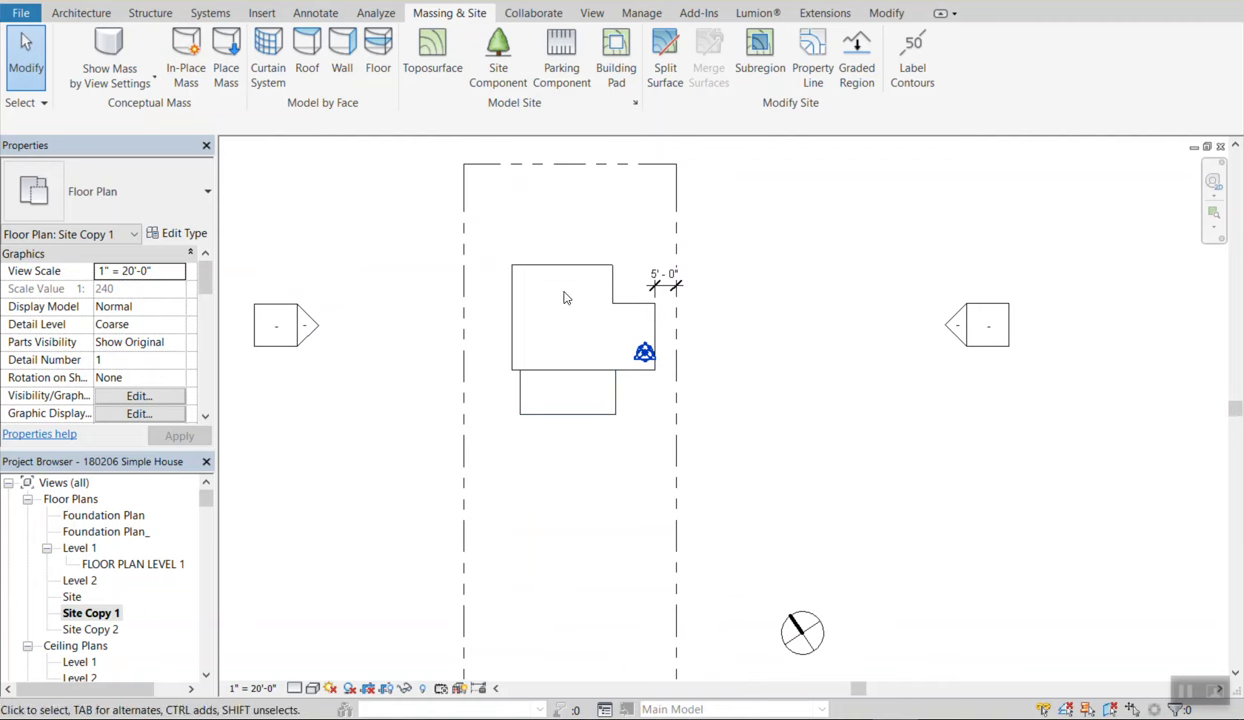
pyautogui.scroll(2, 665, 293)
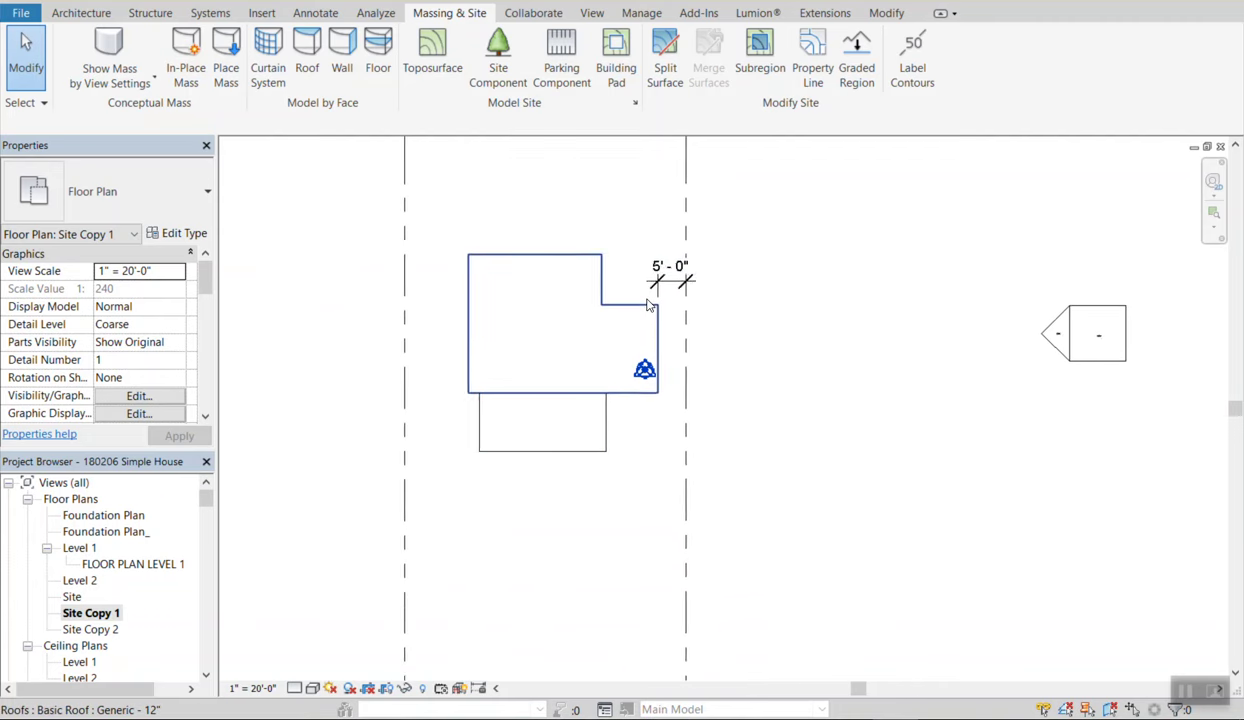
pyautogui.click(693, 340)
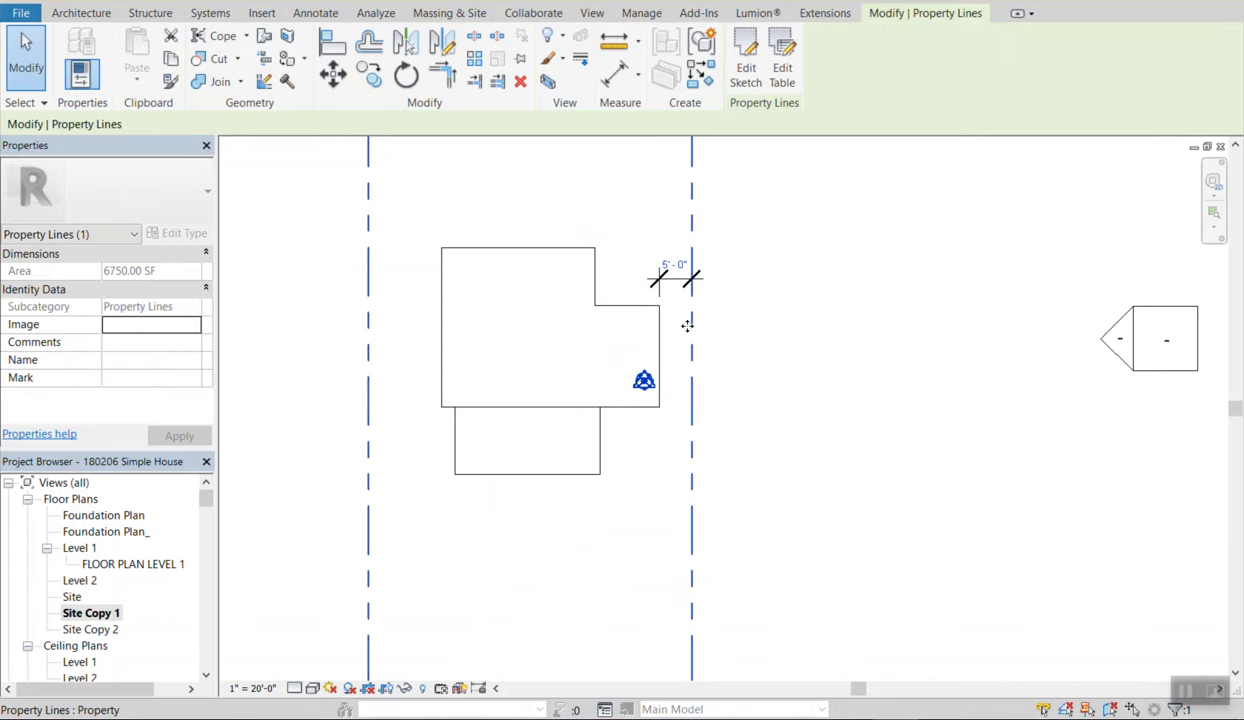
pyautogui.click(678, 266)
pyautogui.write('6')
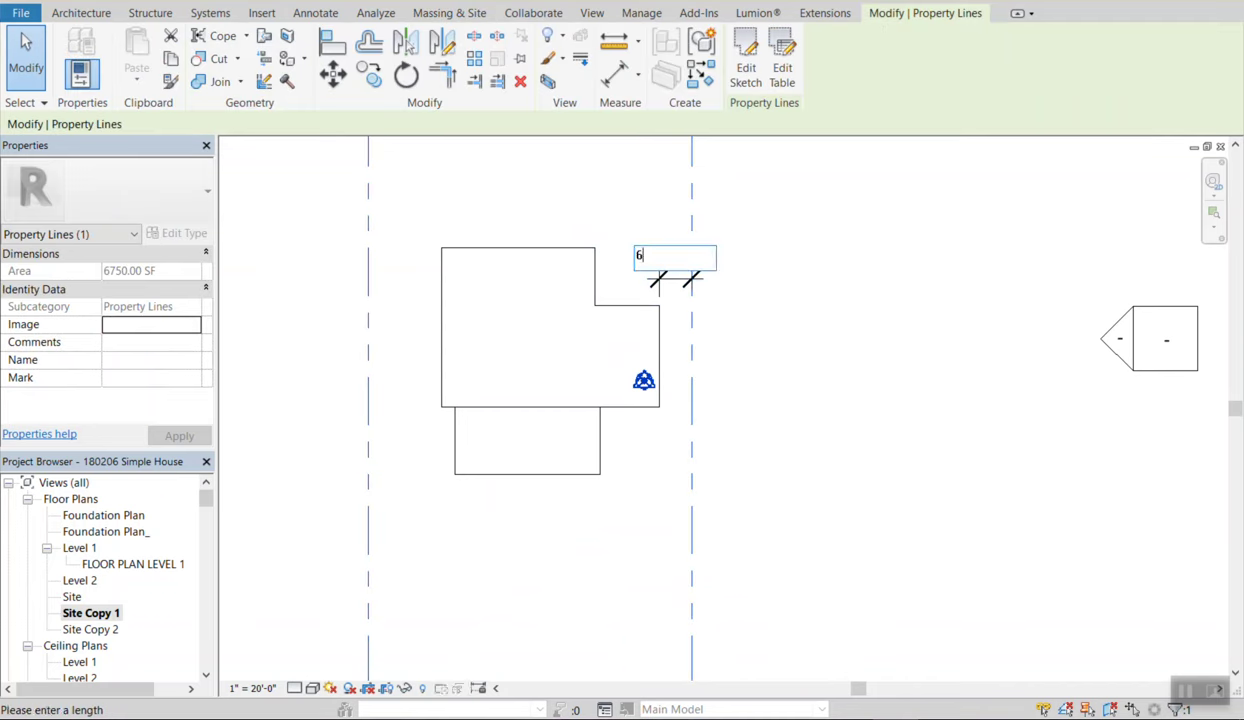
pyautogui.press('Return')
pyautogui.press('Escape')
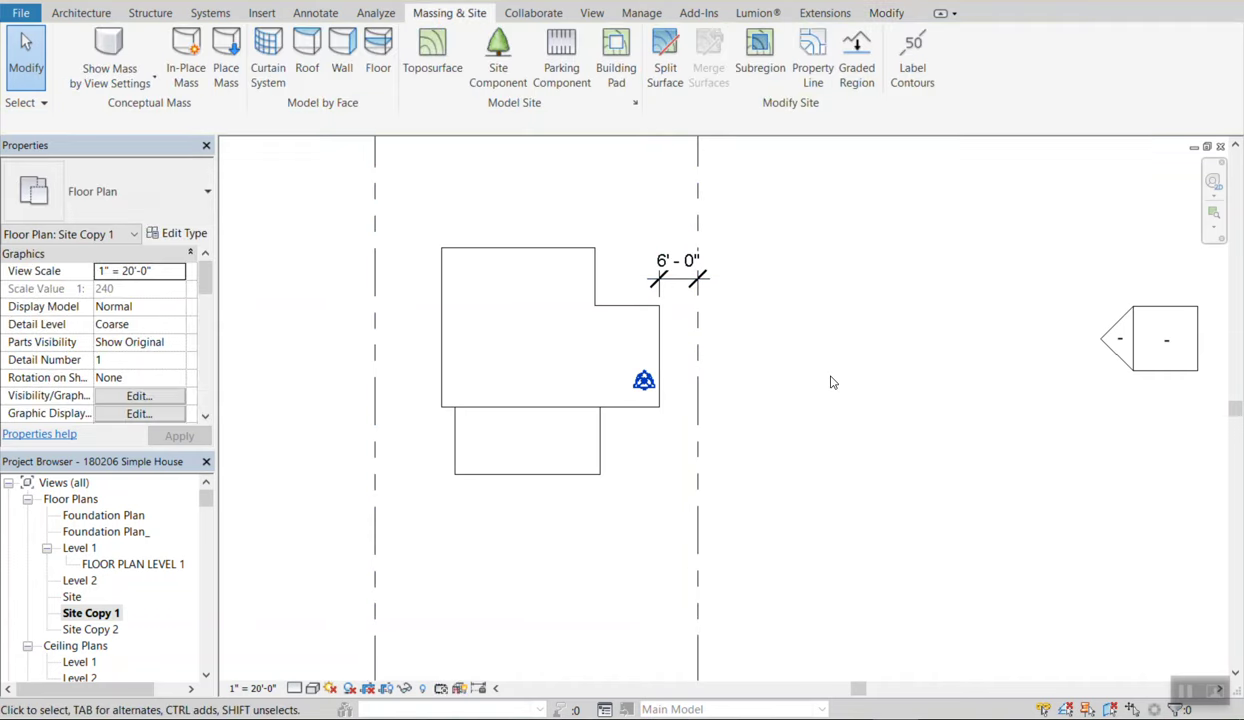
# Delete the 6' - 0" dimension and bring the whole property rectangle into view.
pyautogui.scroll(-5, 700, 300)
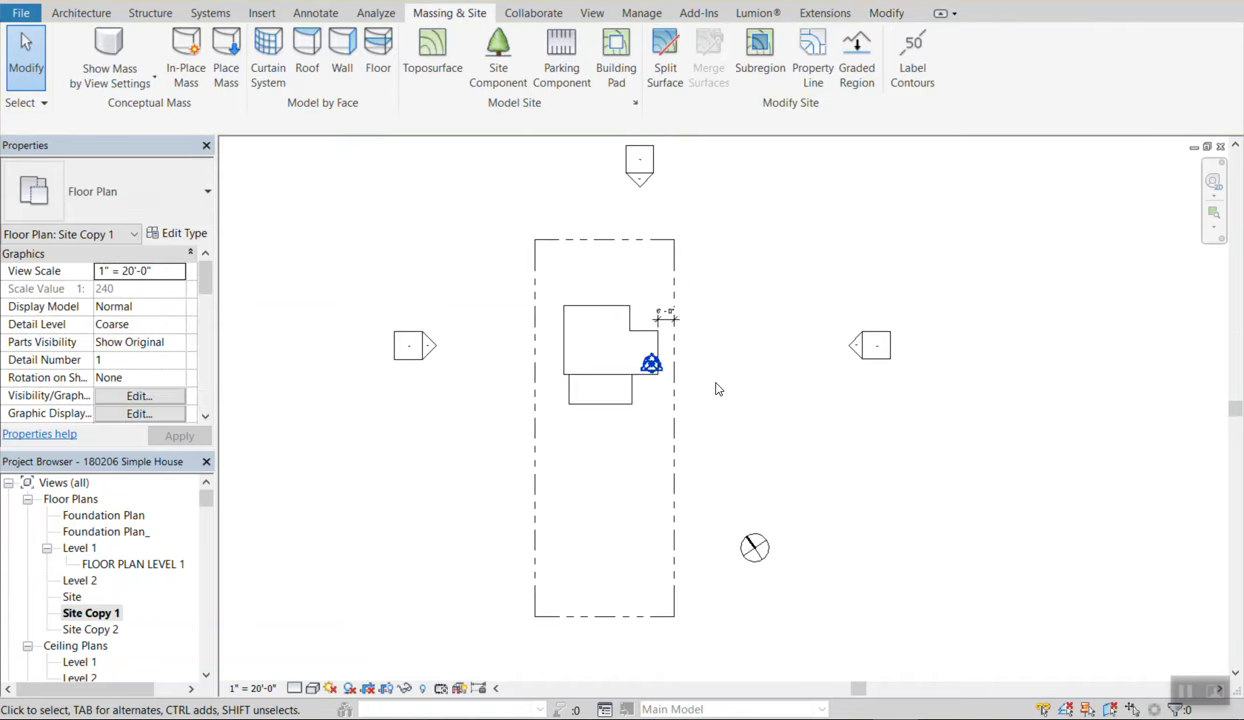
pyautogui.scroll(4, 690, 320)
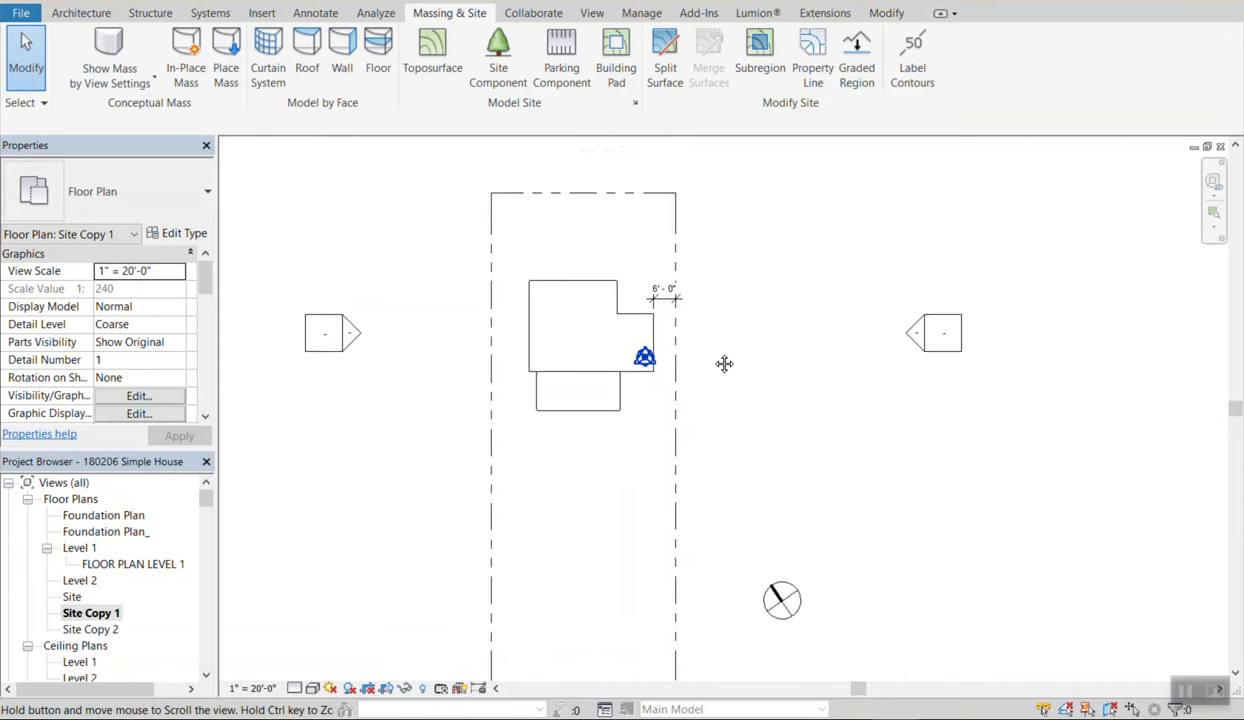
pyautogui.scroll(3, 688, 325)
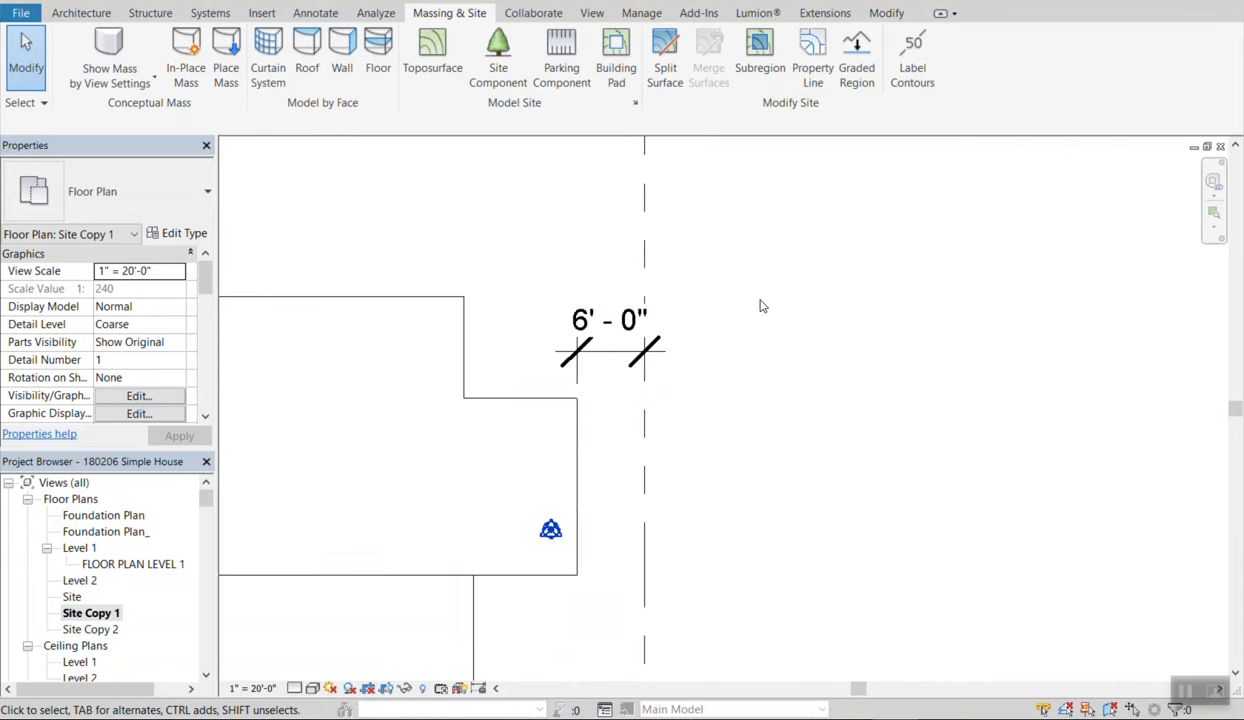
pyautogui.click(645, 244)
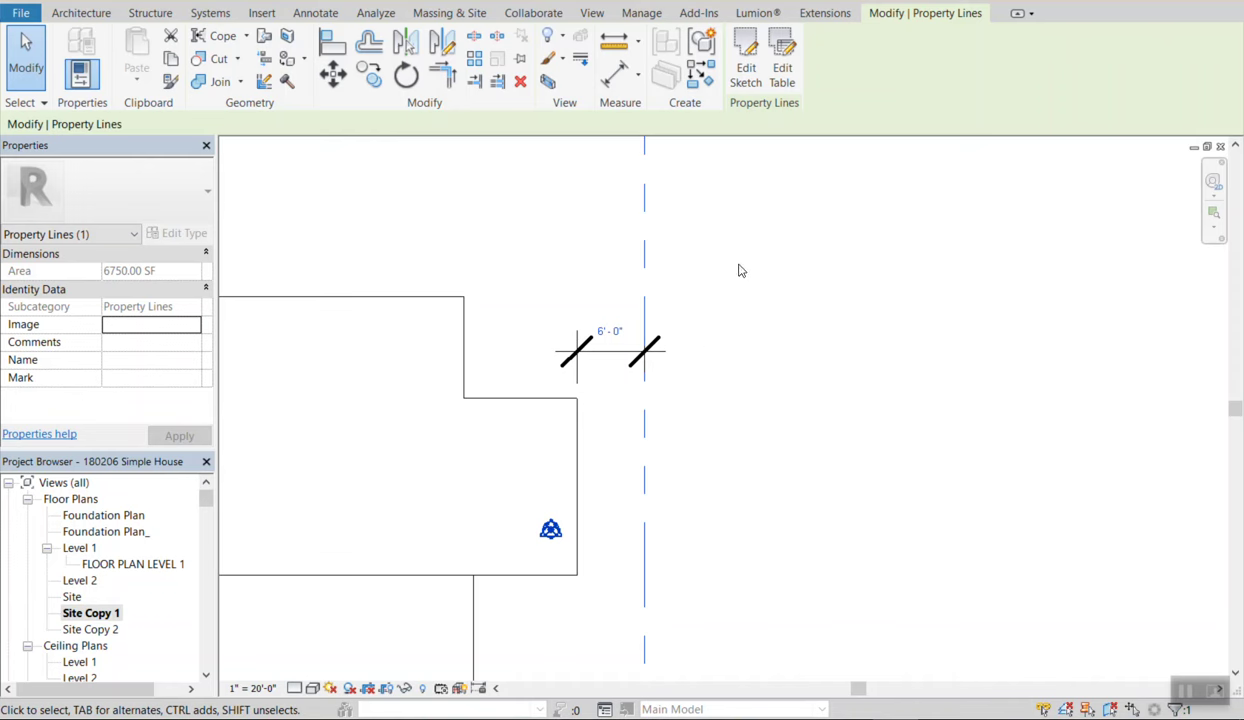
pyautogui.click(744, 372)
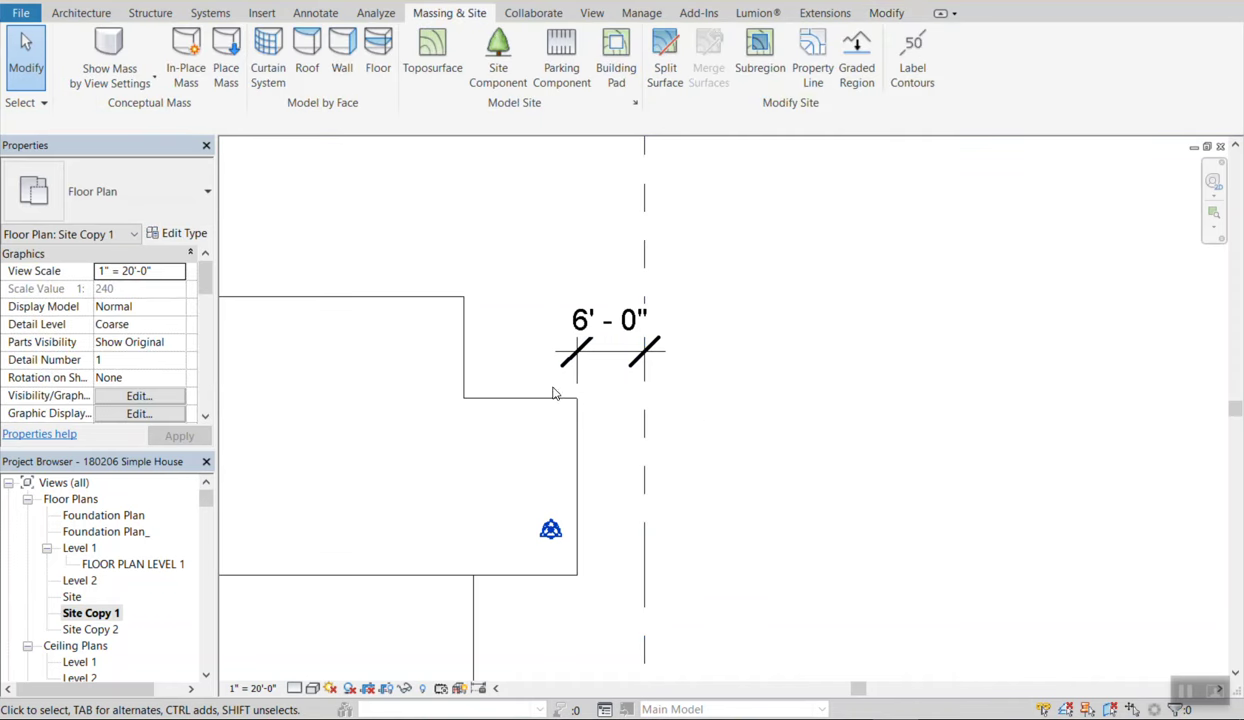
pyautogui.click(605, 345)
pyautogui.click(694, 370)
pyautogui.scroll(-3, 745, 298)
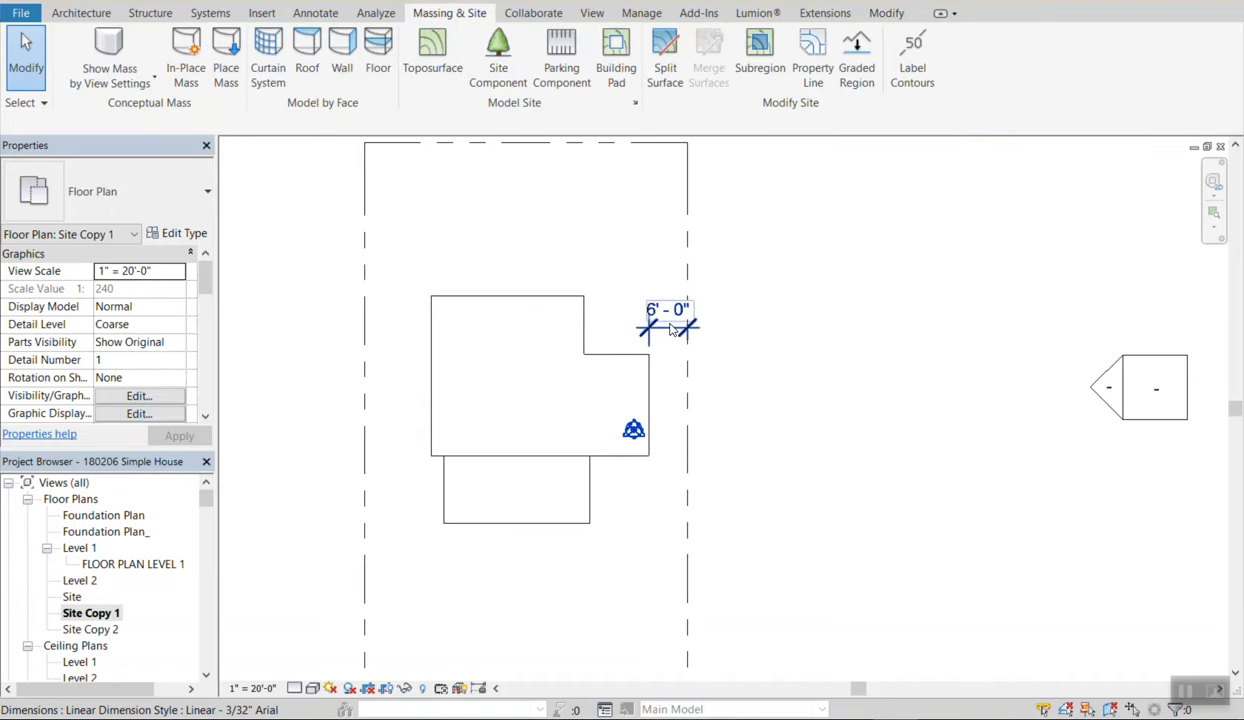
pyautogui.click(671, 336)
pyautogui.press('Delete')
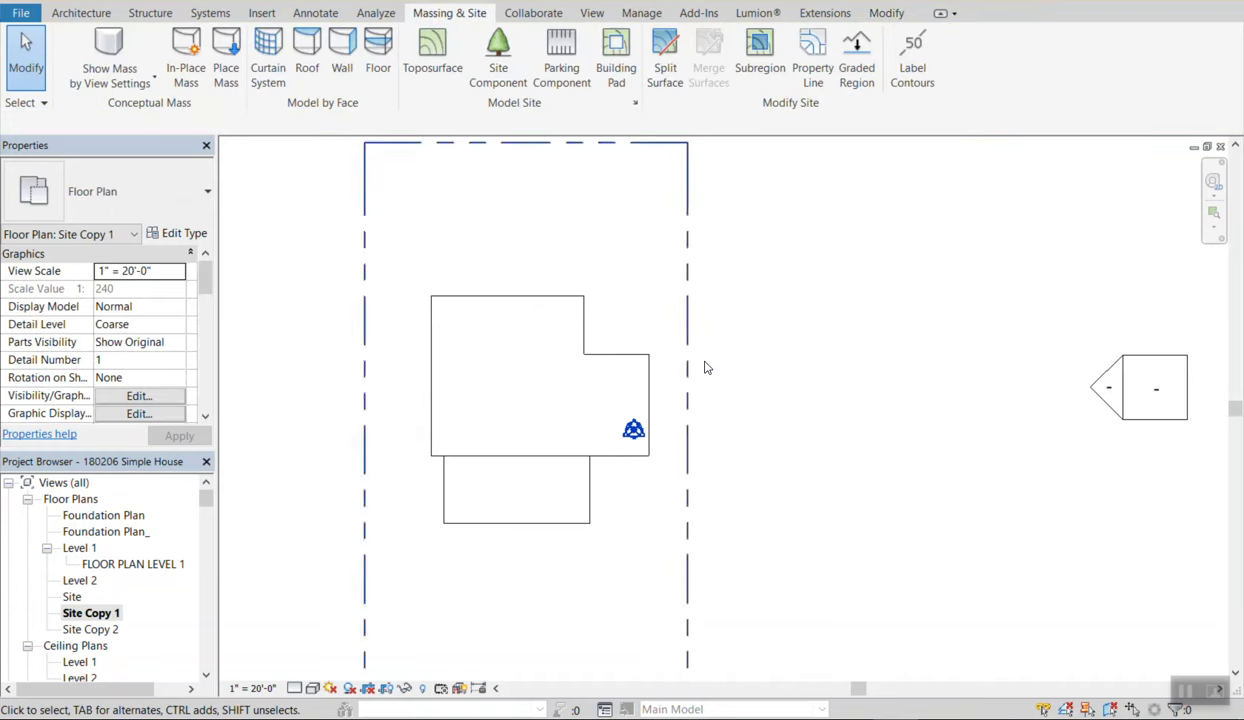
pyautogui.scroll(-2, 822, 269)
pyautogui.moveTo(822, 269)
pyautogui.mouseDown(button='middle')
pyautogui.moveTo(791, 244)
pyautogui.moveTo(828, 289)
pyautogui.mouseUp(button='middle')
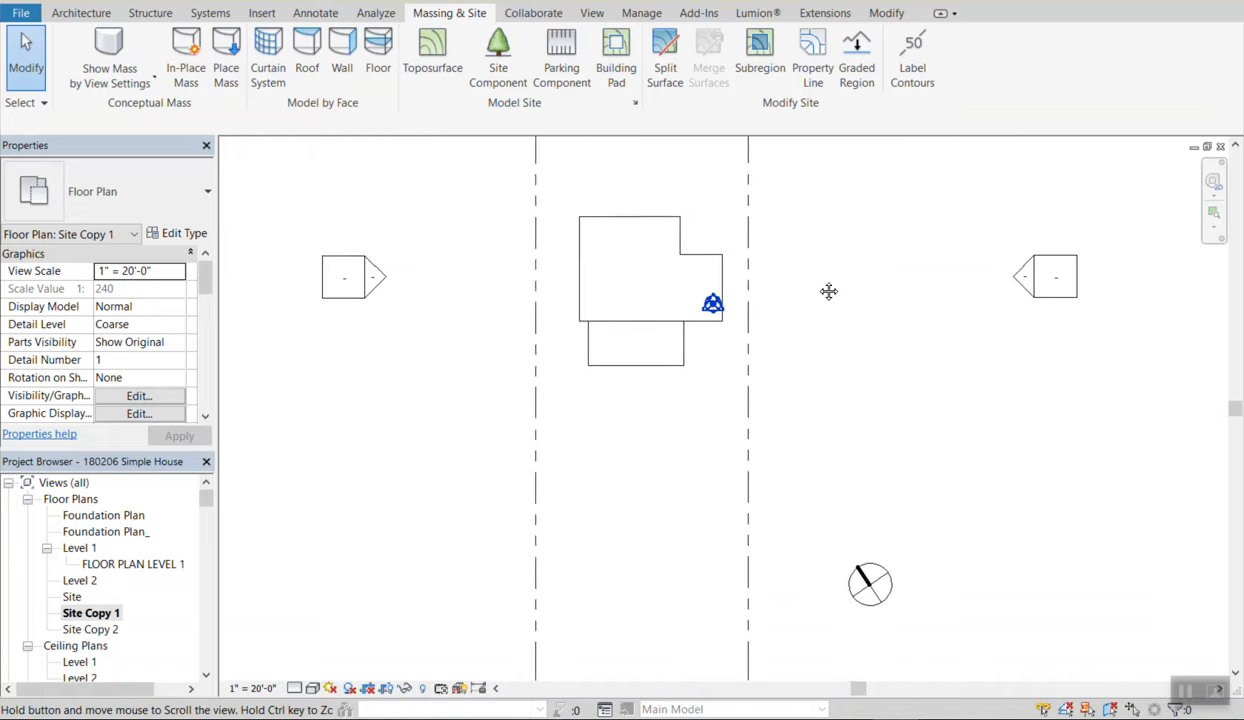
pyautogui.moveTo(700, 258); pyautogui.dragTo(706, 386, button='middle')
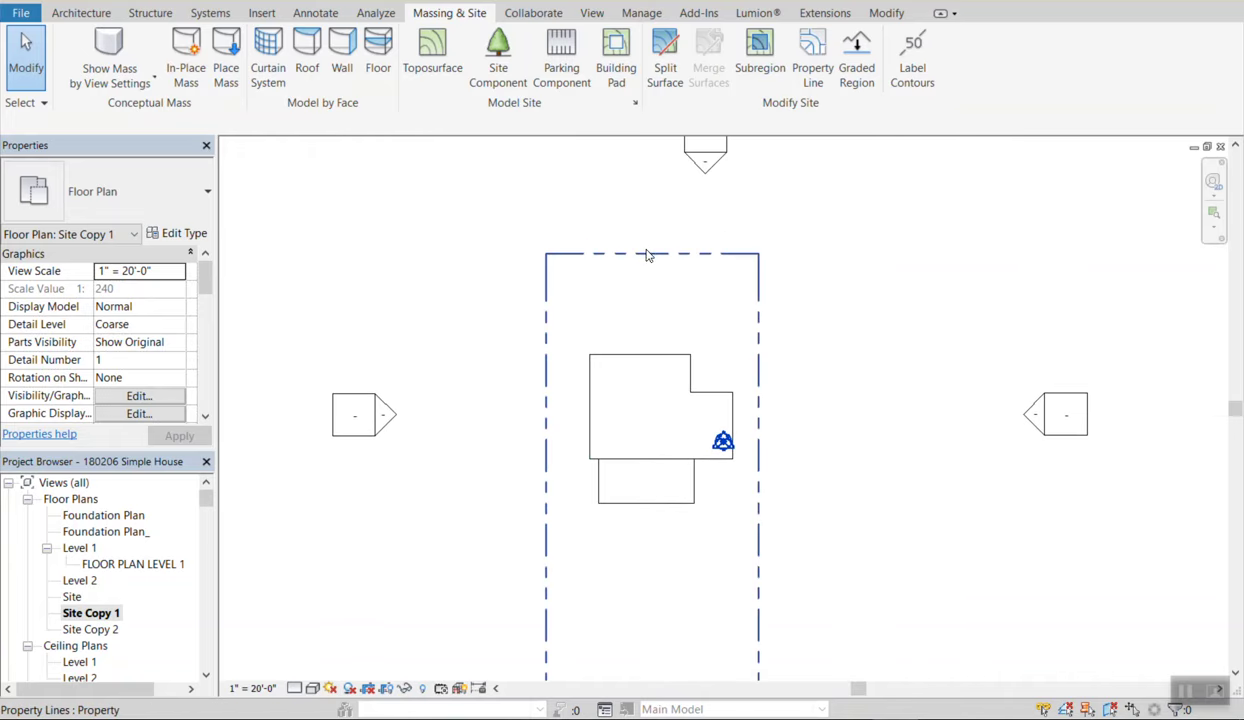
pyautogui.scroll(-1, 671, 343)
pyautogui.scroll(-1, 671, 343)
pyautogui.click(669, 289)
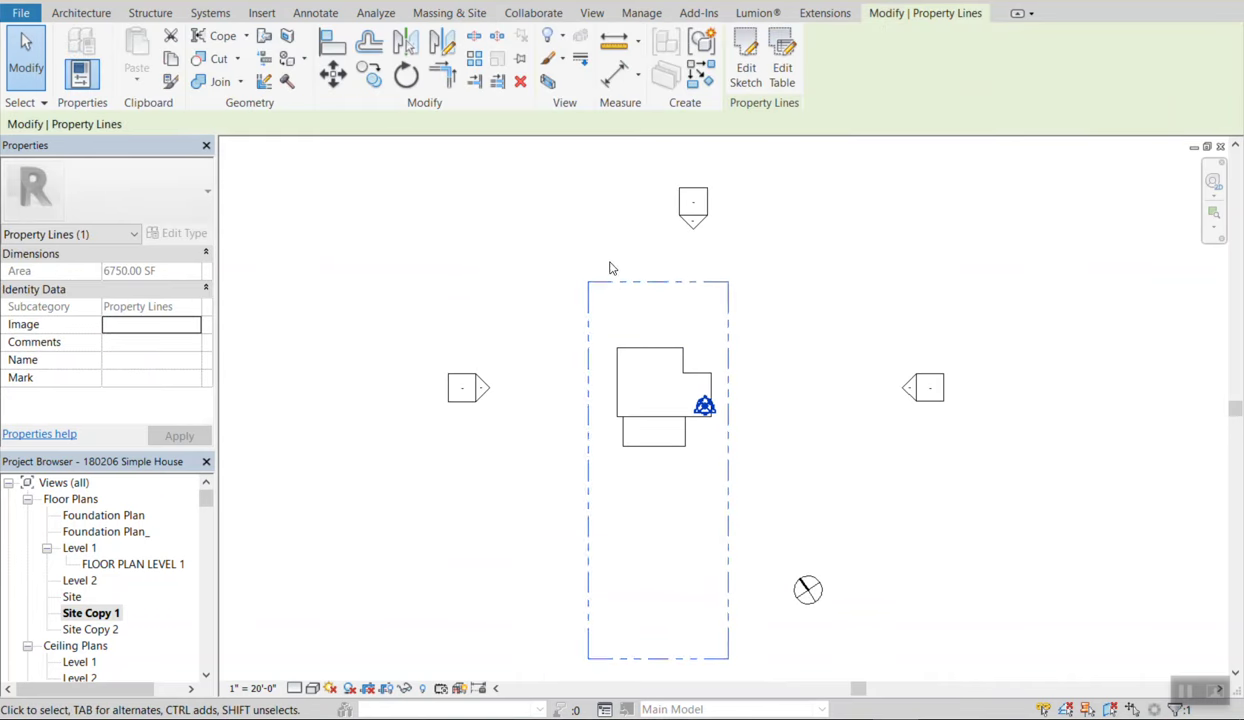
pyautogui.press('r')
pyautogui.press('o')
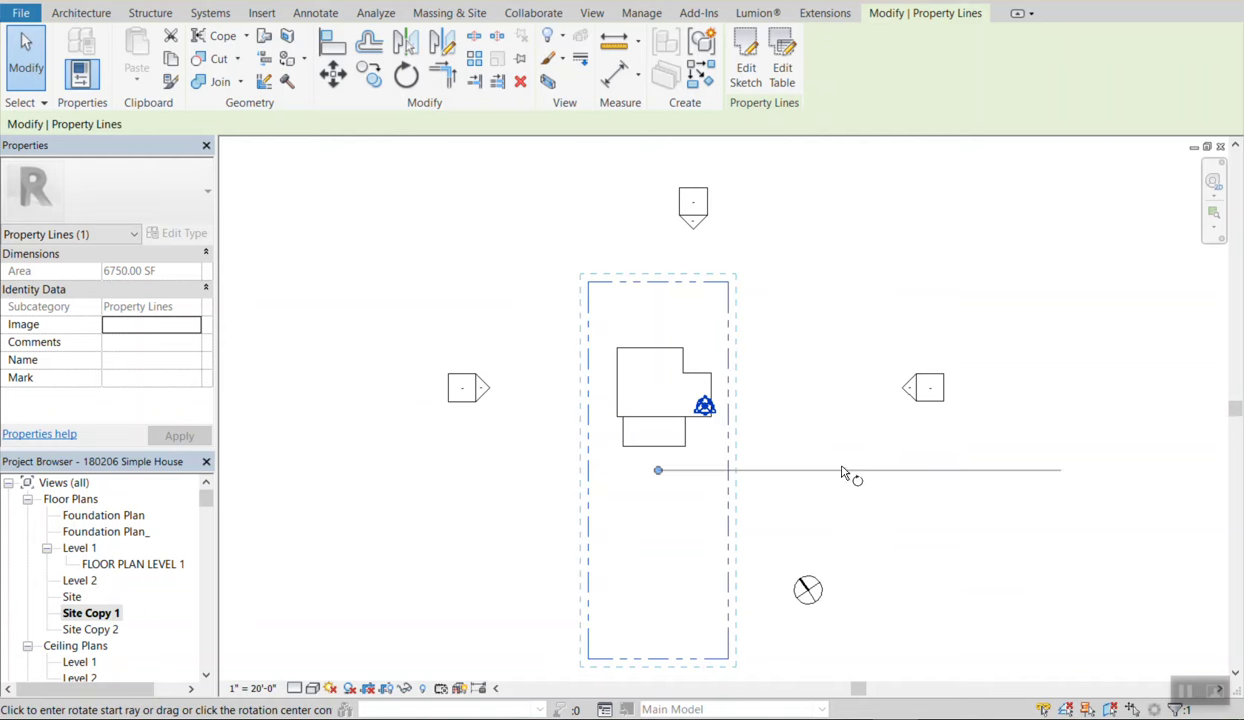
pyautogui.click(843, 483)
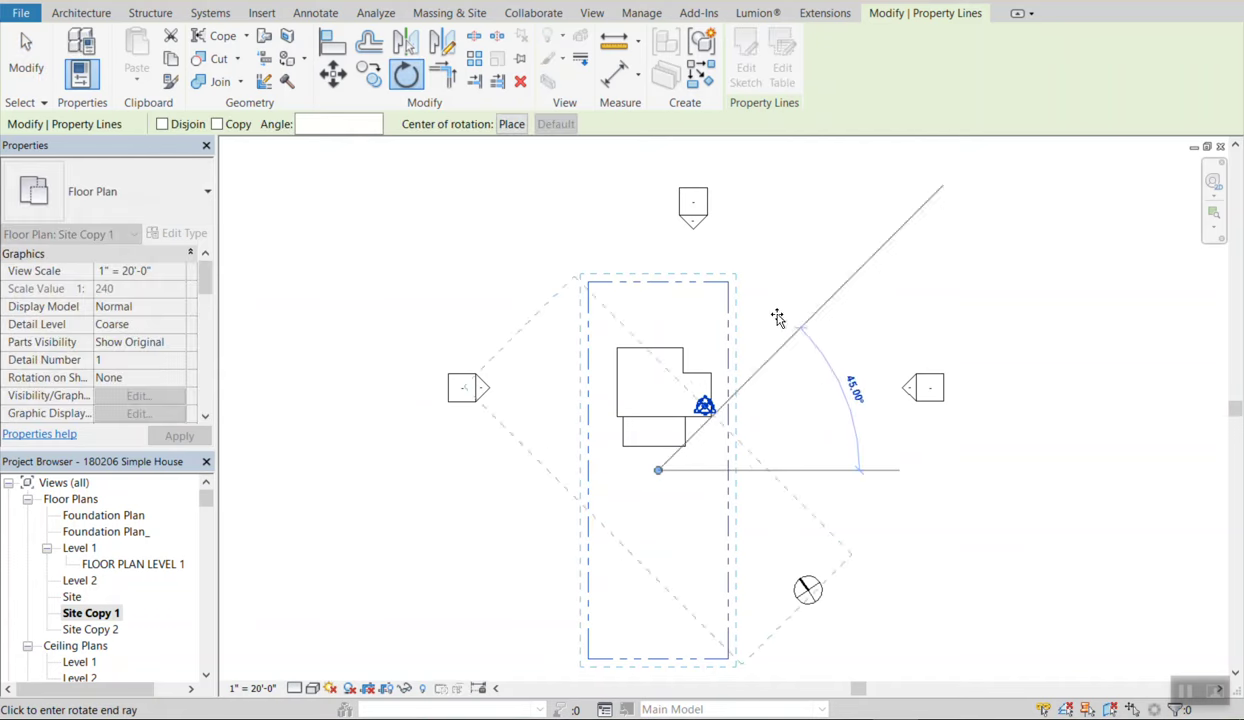
pyautogui.click(662, 309)
pyautogui.moveTo(751, 400); pyautogui.dragTo(855, 324)
pyautogui.click(749, 401)
pyautogui.scroll(2, 683, 404)
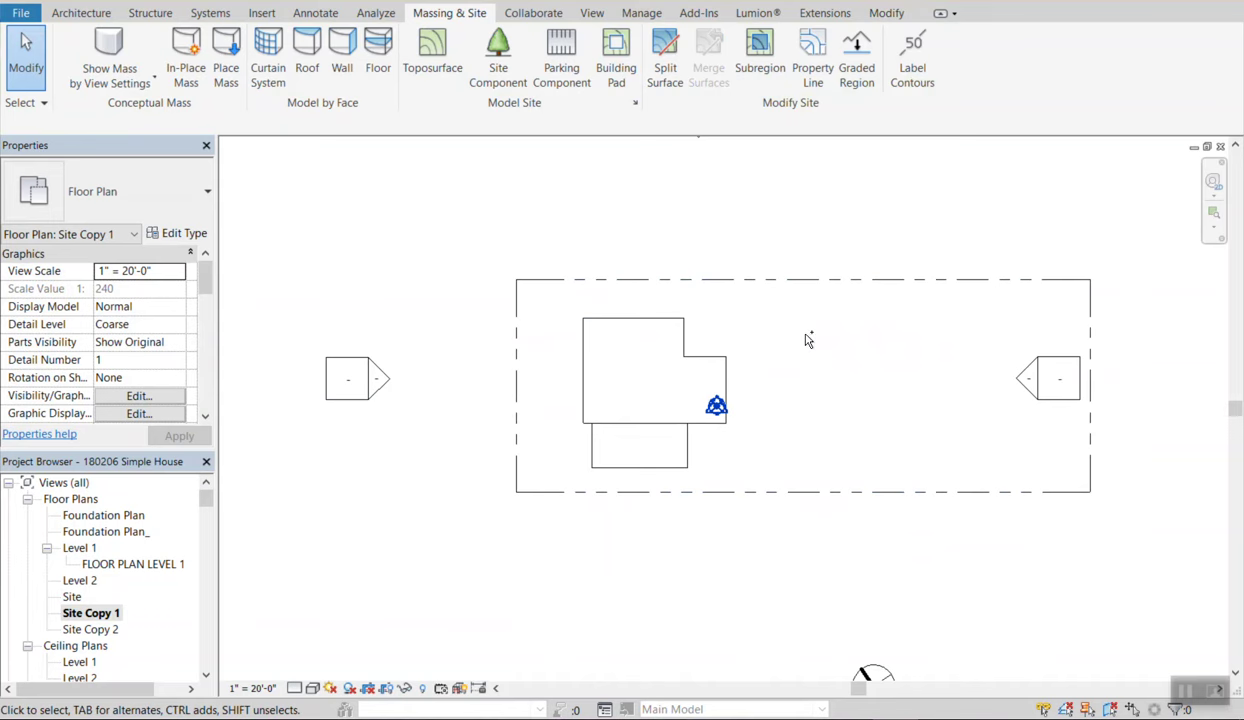
pyautogui.hotkey('ctrl', 'z')
pyautogui.hotkey('ctrl', 'z')
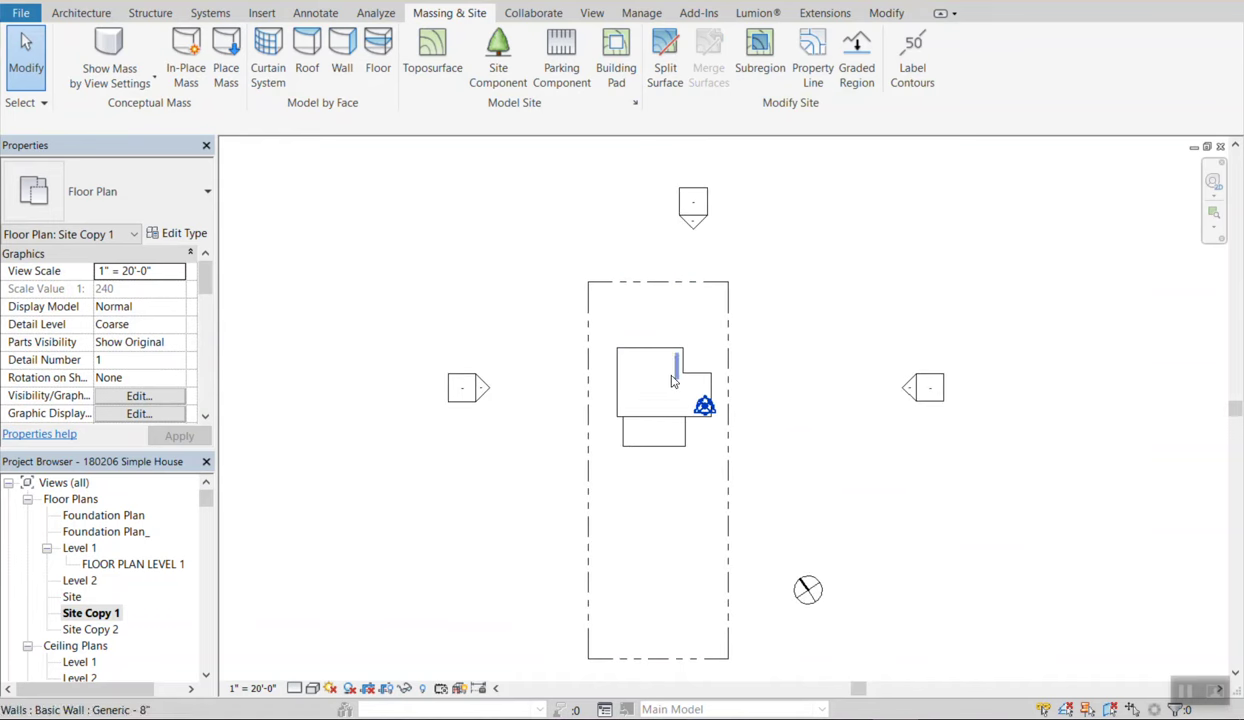
pyautogui.scroll(2, 696, 418)
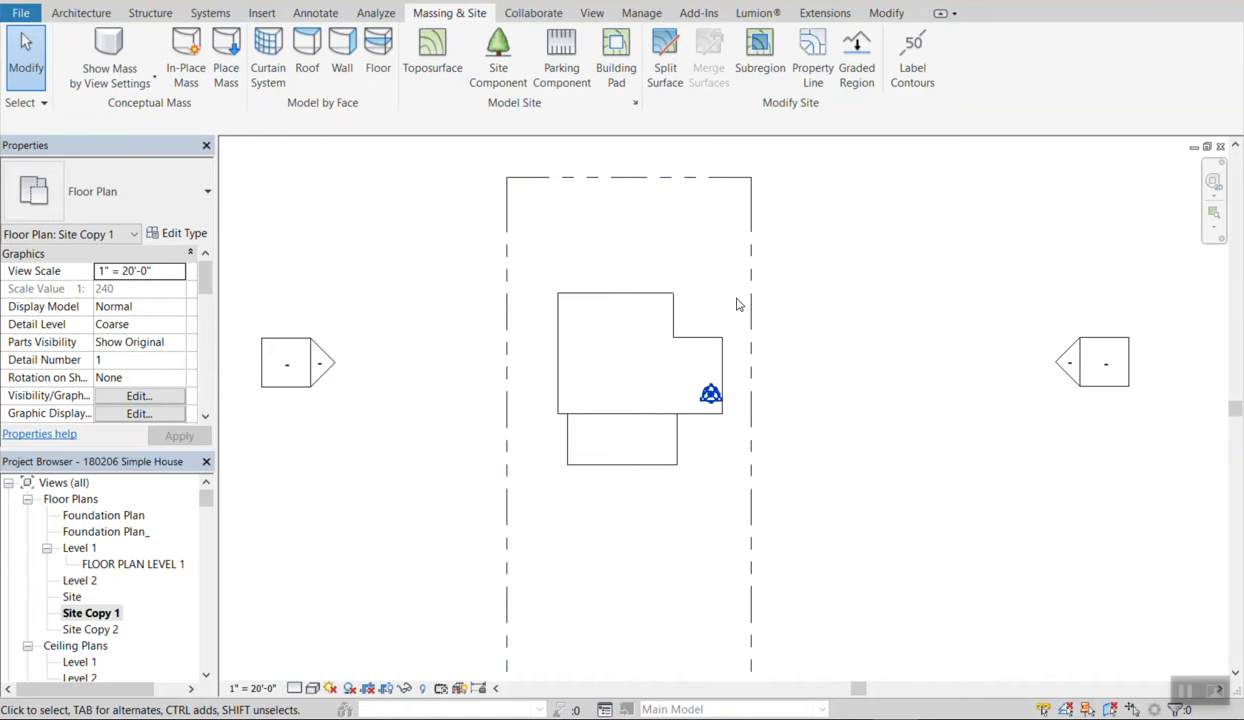
pyautogui.scroll(2, 737, 302)
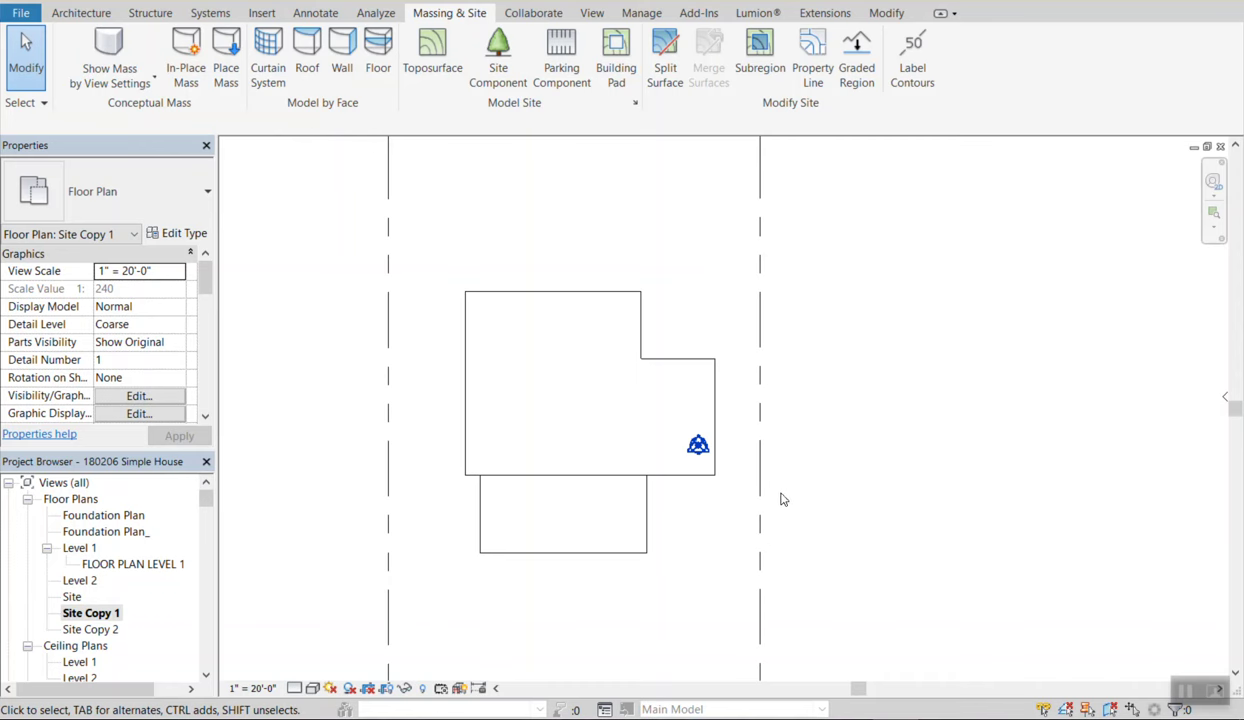
pyautogui.scroll(-2, 641, 262)
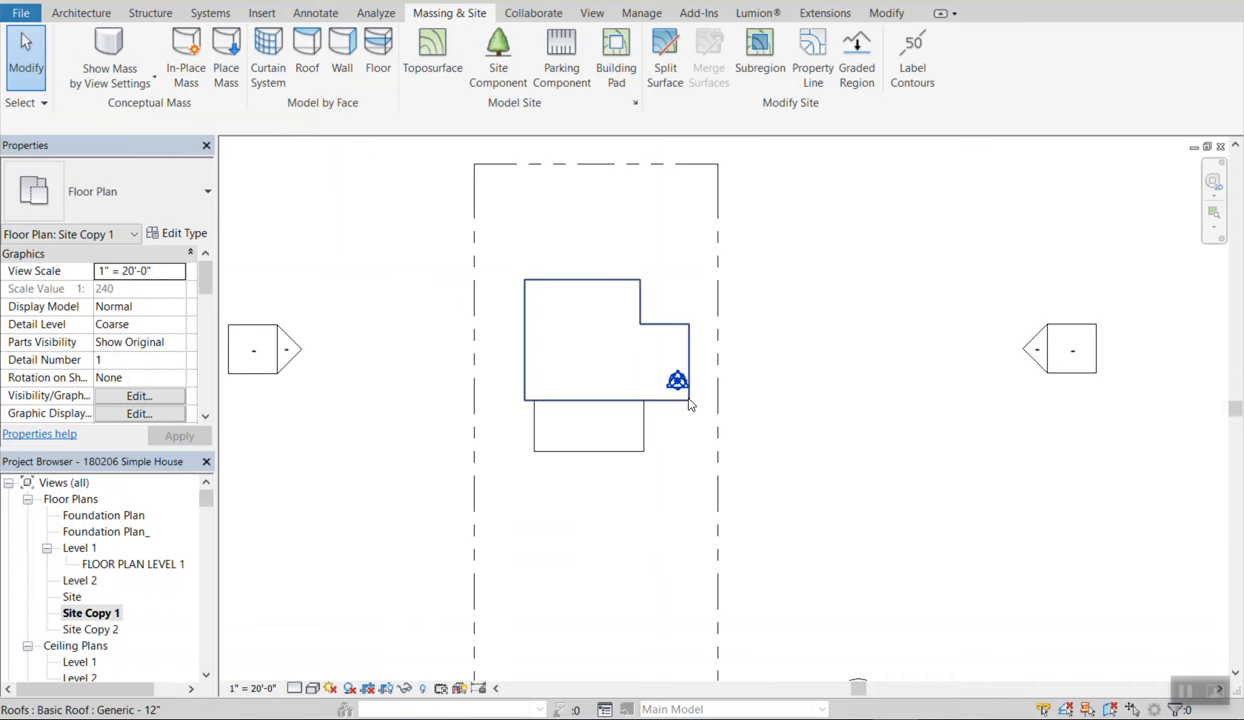
# Place 0' 0" toposurface points at all four property corners and finish the surface.
pyautogui.click(438, 58)
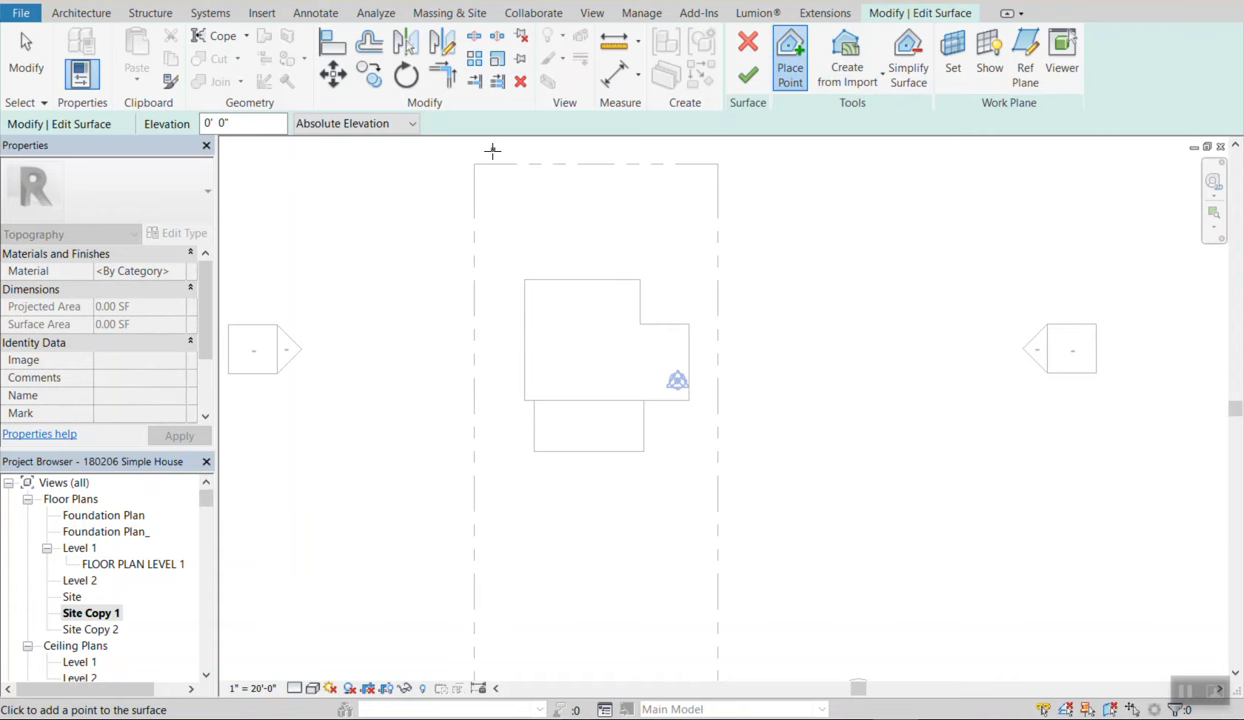
pyautogui.scroll(-2, 474, 162)
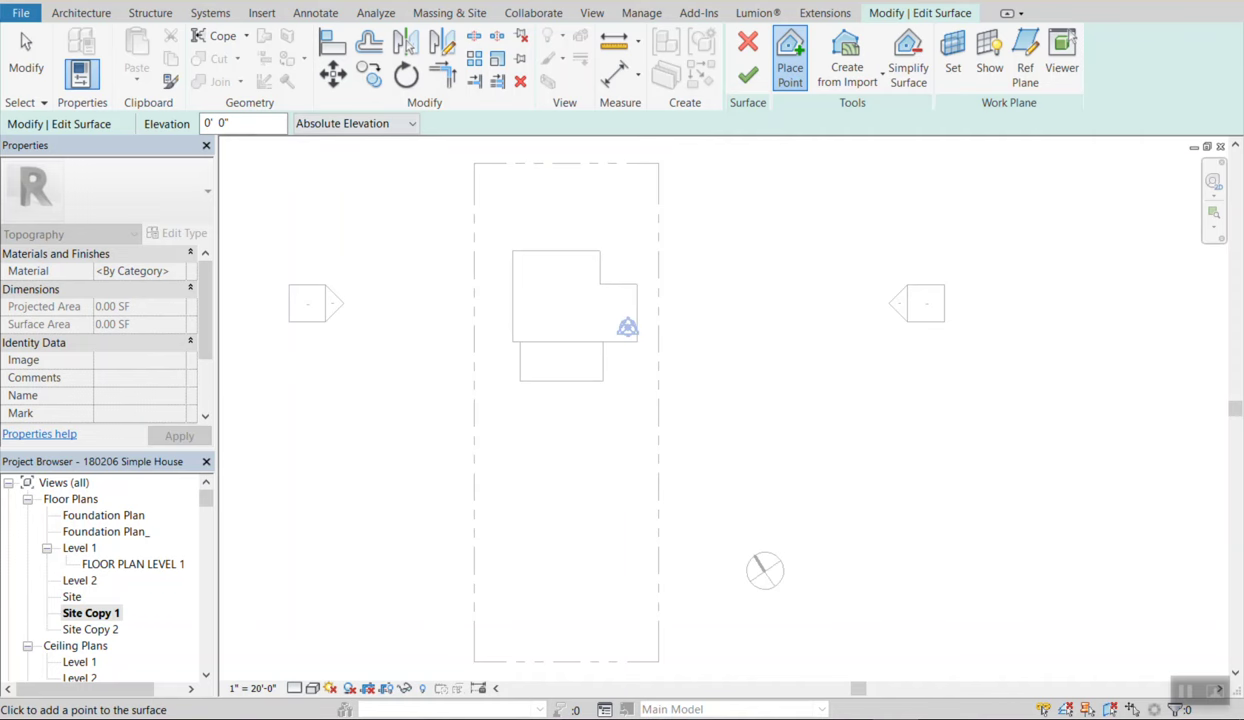
pyautogui.click(474, 163)
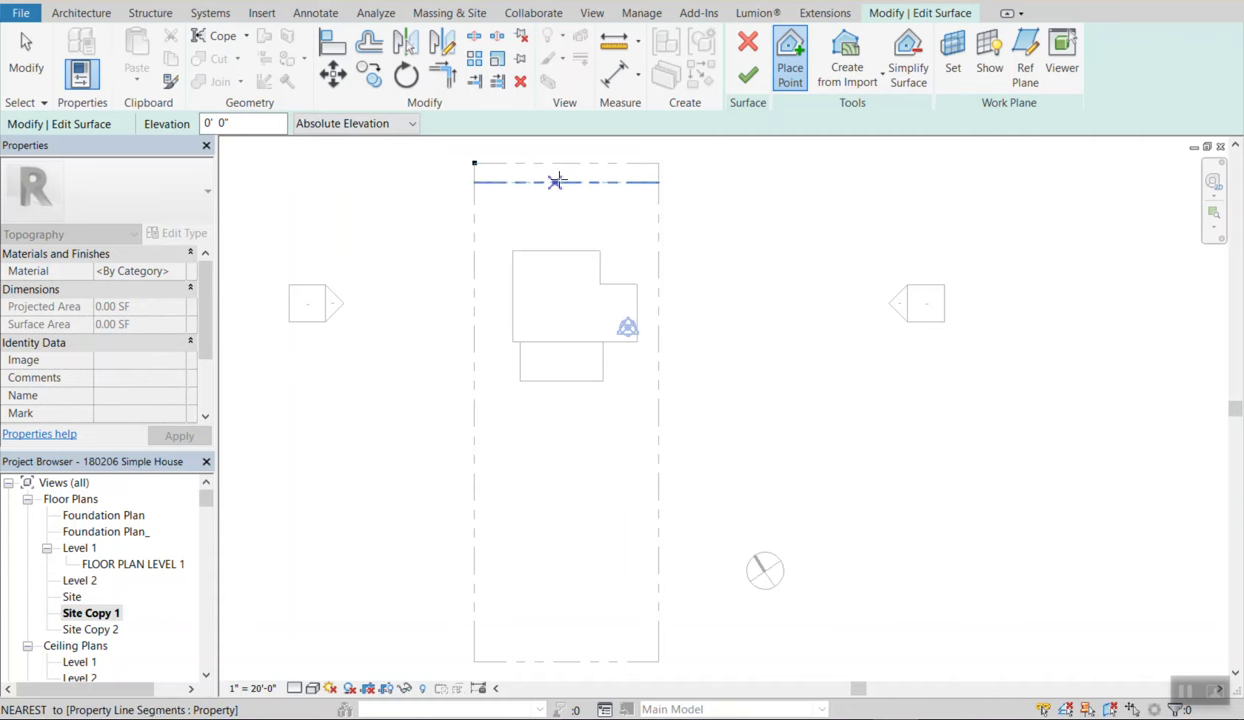
pyautogui.click(659, 163)
pyautogui.scroll(-2, 718, 164)
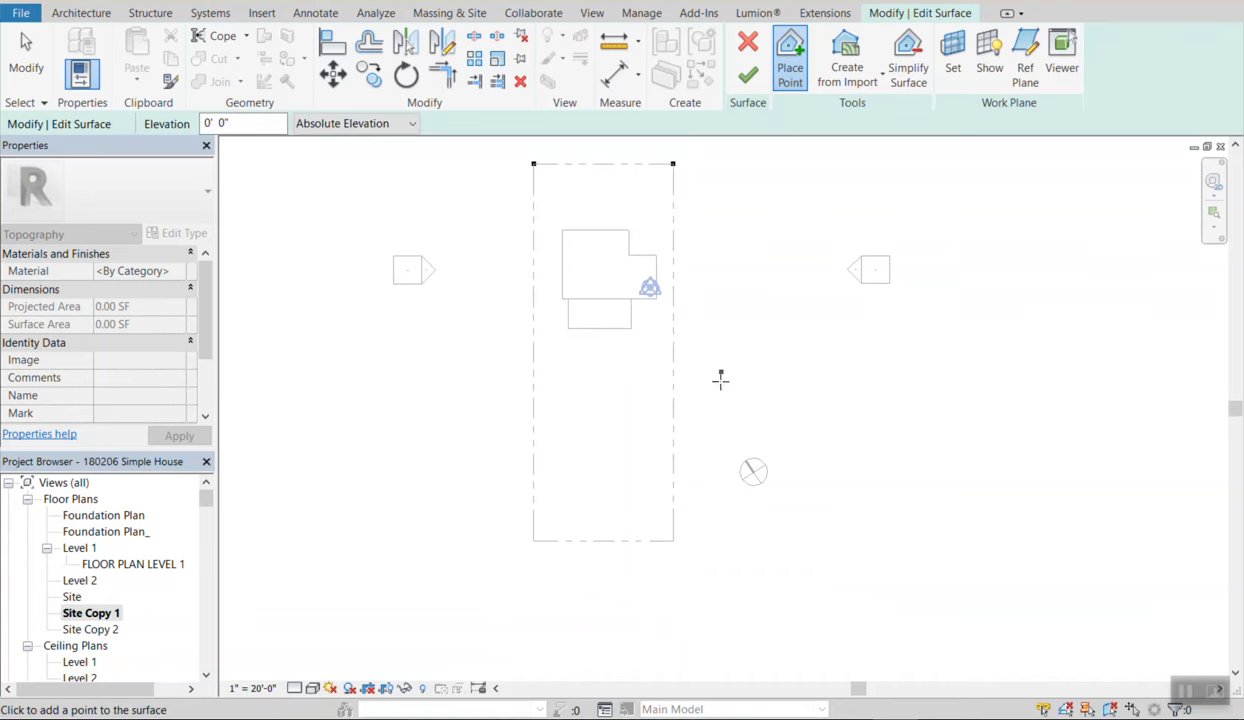
pyautogui.click(672, 540)
pyautogui.click(533, 540)
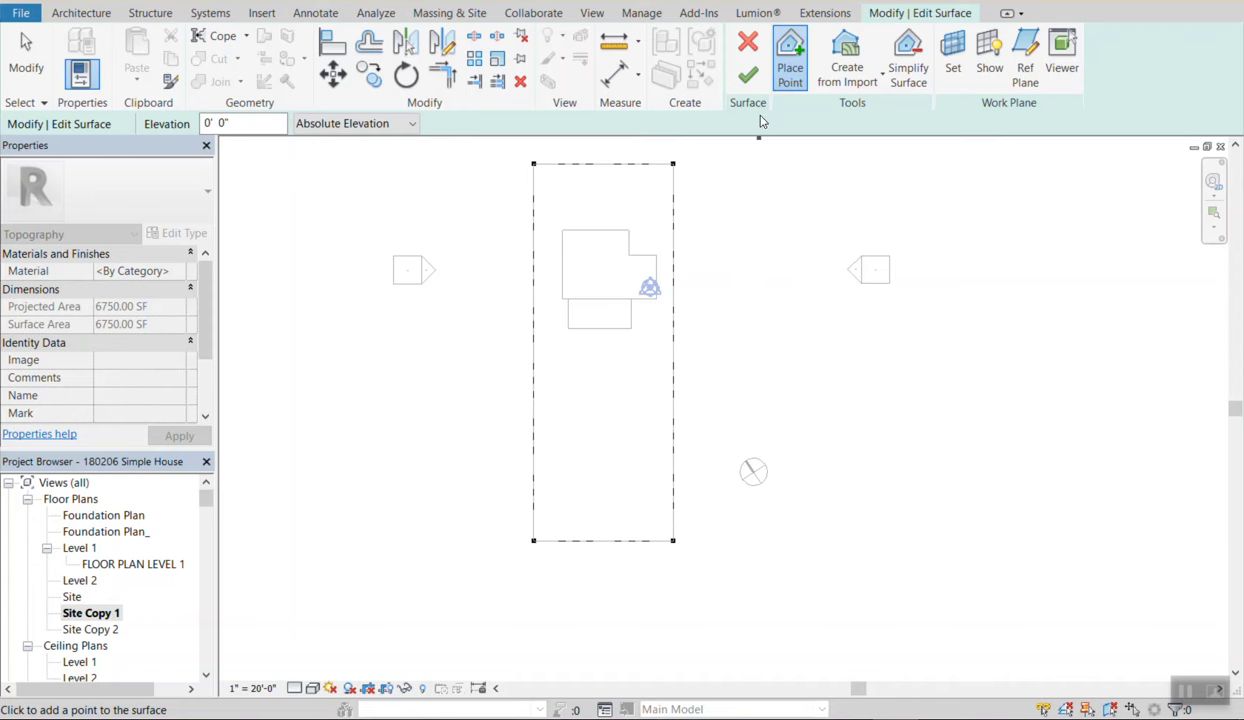
pyautogui.click(748, 75)
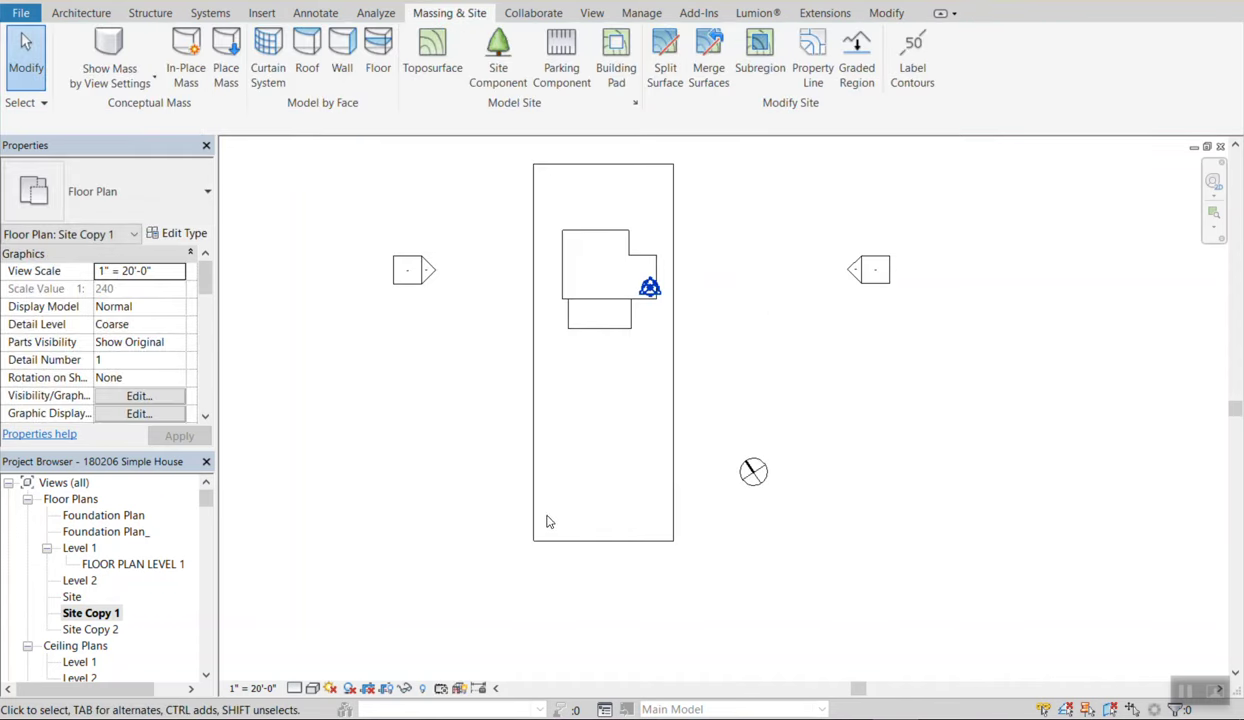
# Select the toposurface to check it, then clear the selection.
pyautogui.scroll(2, 664, 180)
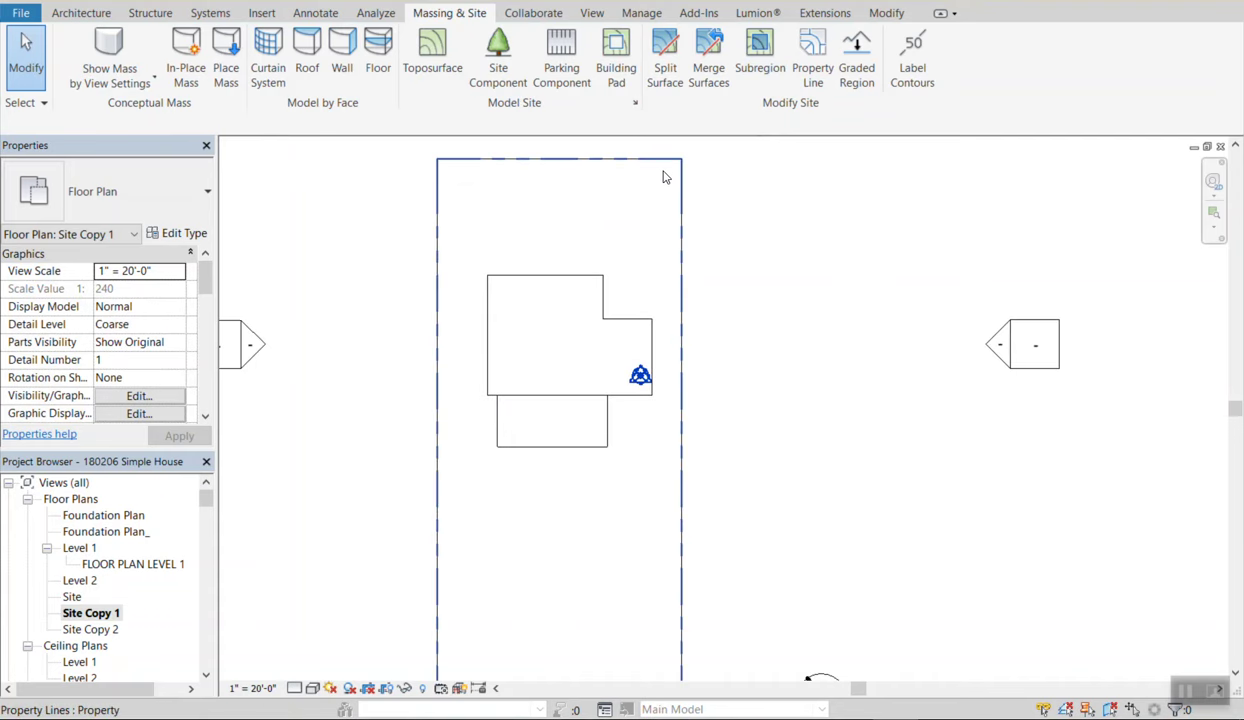
pyautogui.scroll(2, 680, 258)
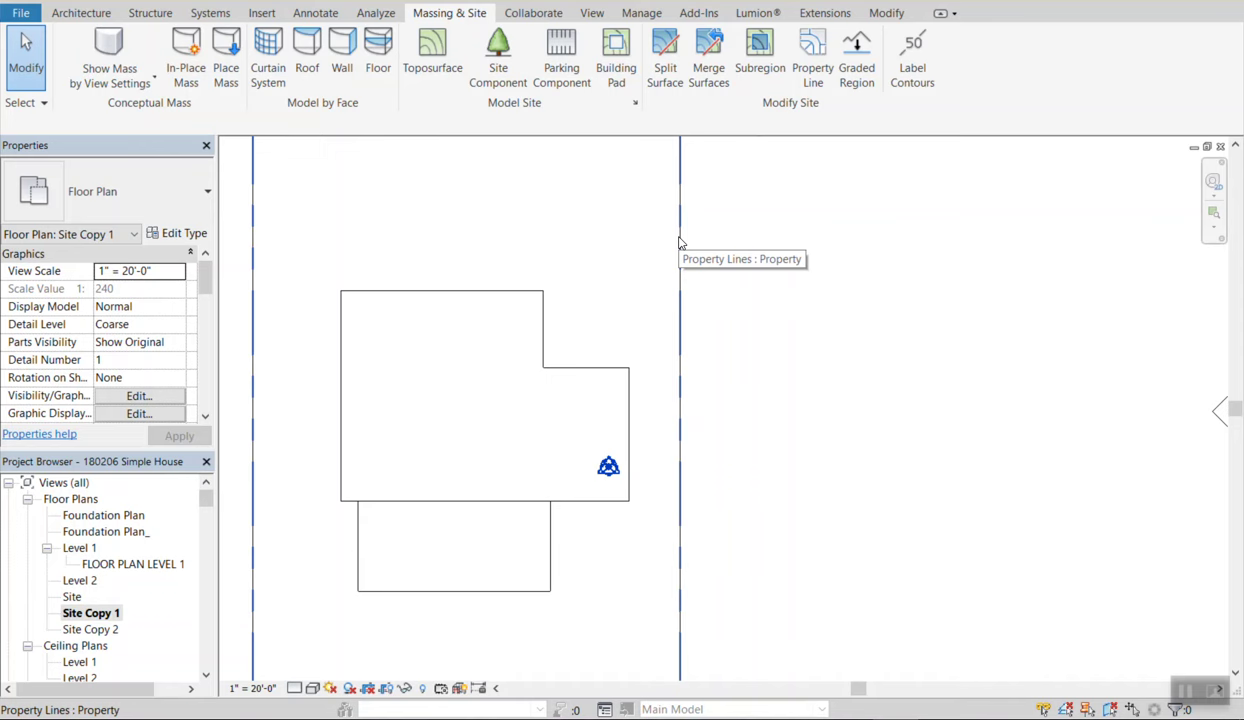
pyautogui.scroll(-1, 688, 275)
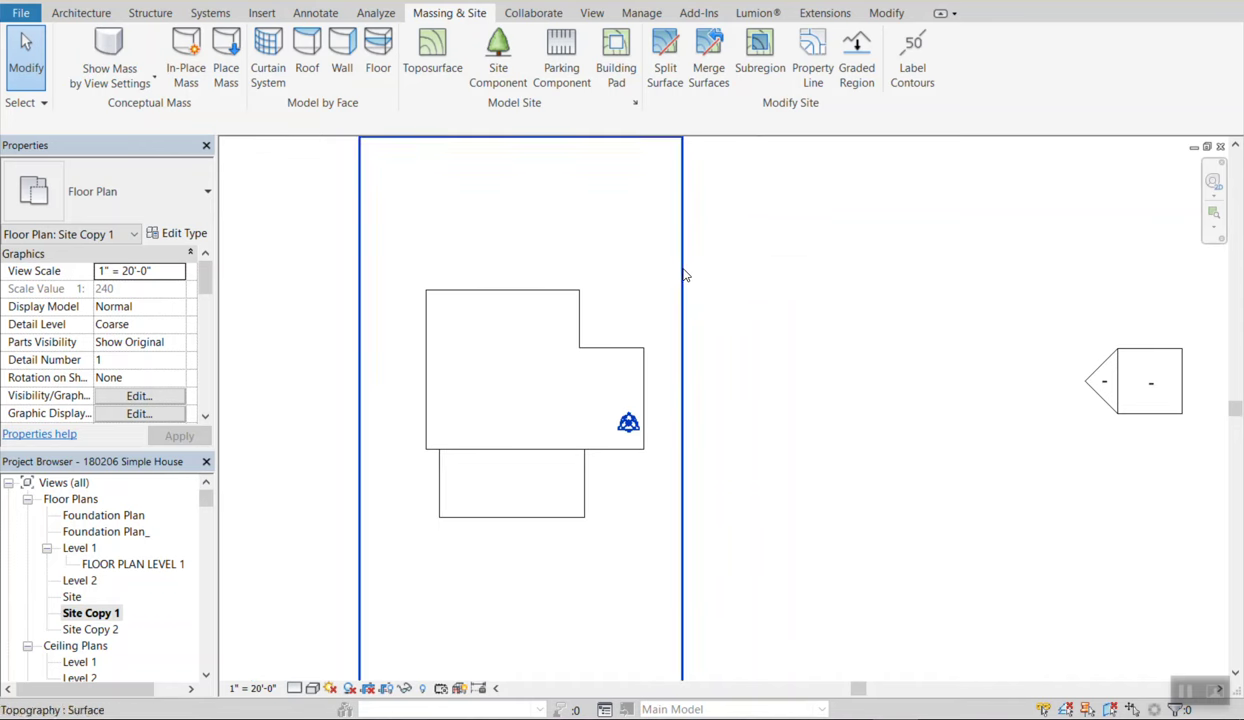
pyautogui.click(686, 275)
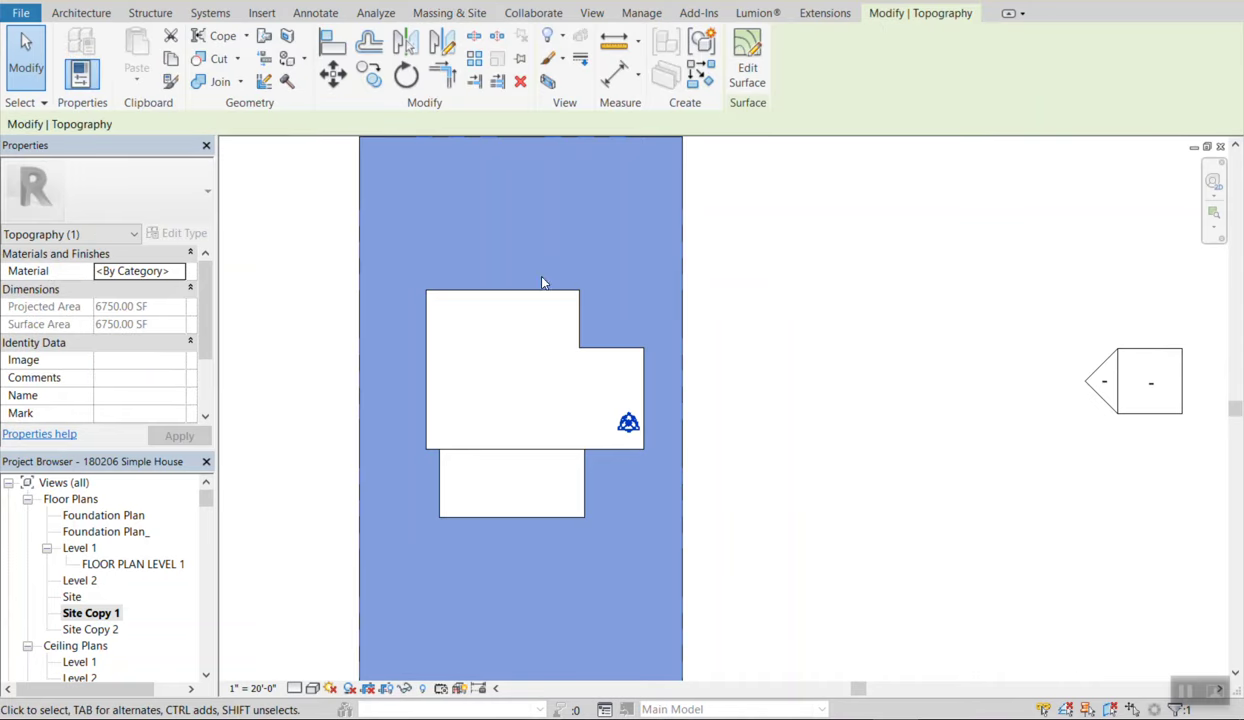
pyautogui.scroll(-1, 458, 271)
pyautogui.scroll(-2, 458, 271)
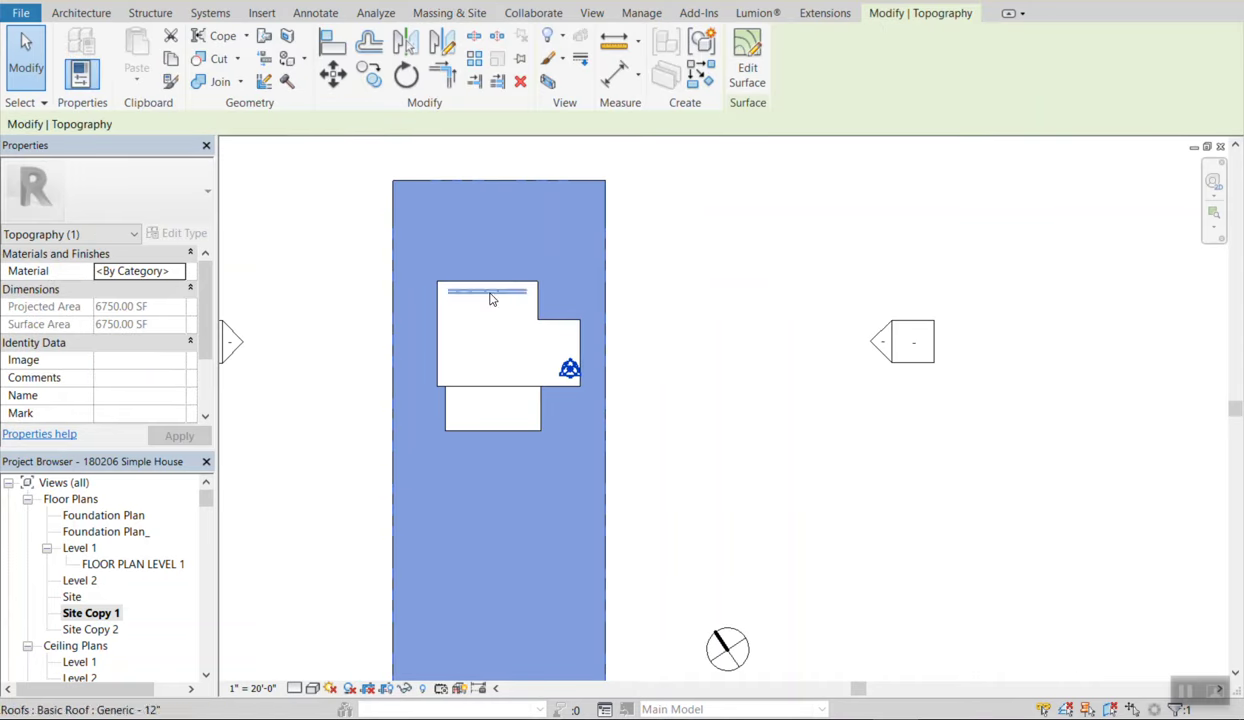
pyautogui.scroll(-1, 491, 294)
pyautogui.click(621, 325)
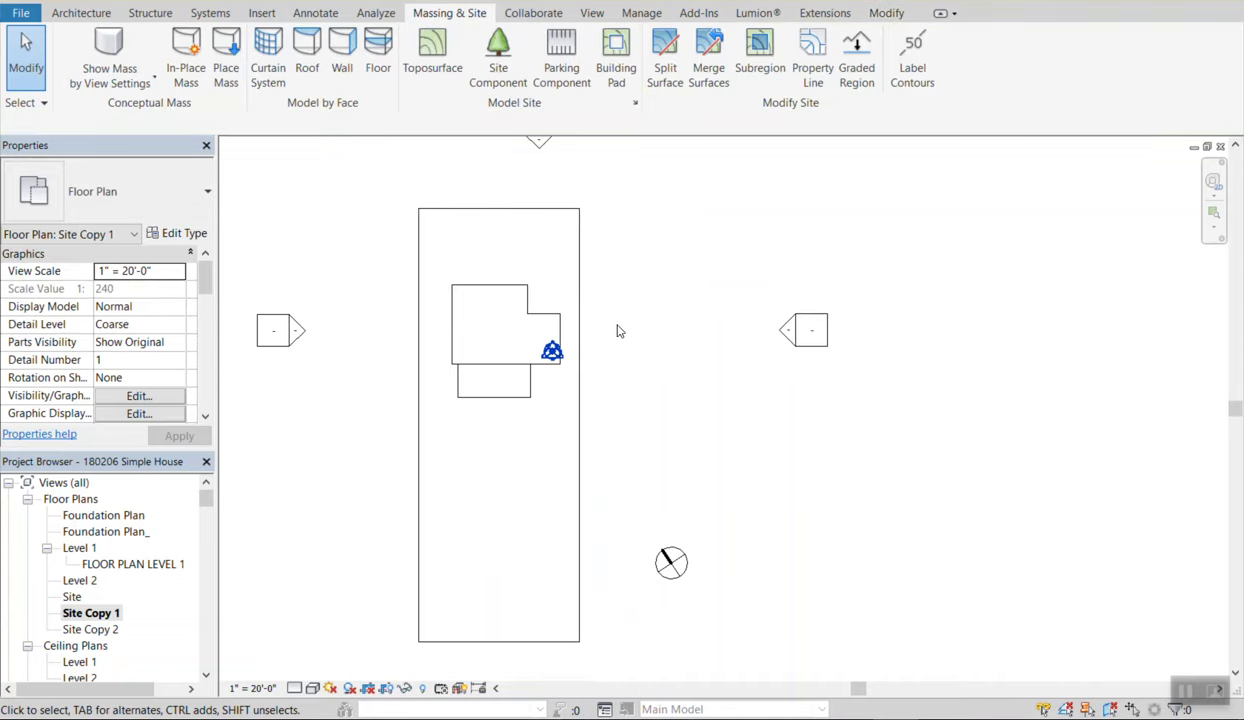
# Change the plan's visual style to Shaded.
pyautogui.click(313, 689)
pyautogui.click(349, 616)
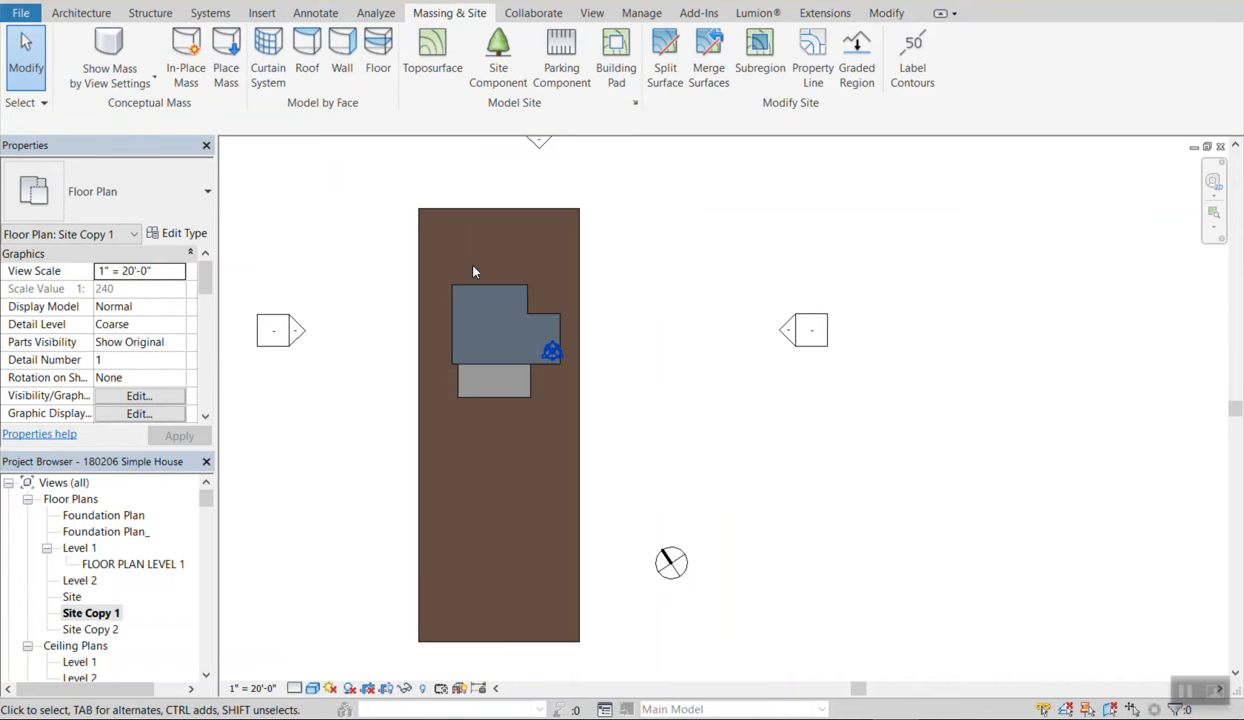
pyautogui.scroll(2, 495, 262)
pyautogui.click(621, 222)
pyautogui.click(688, 214)
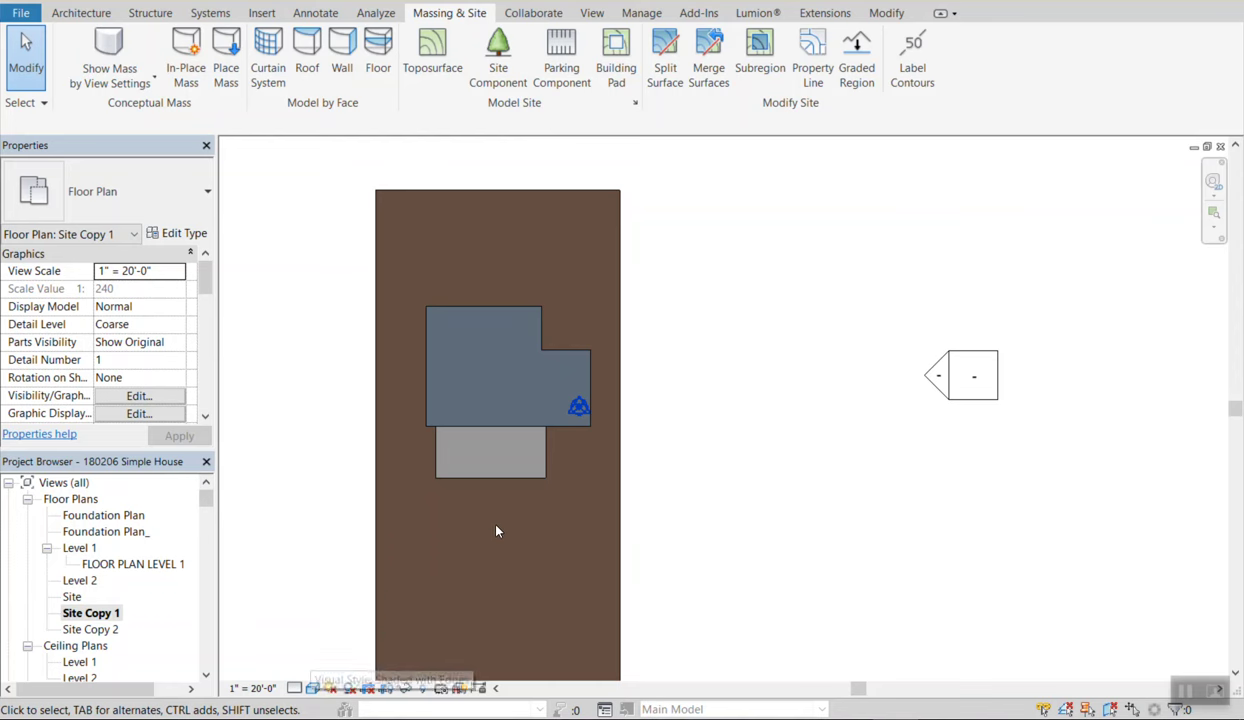
# Switch the plan's visual style back to Hidden Line and pan the site into view.
pyautogui.click(313, 688)
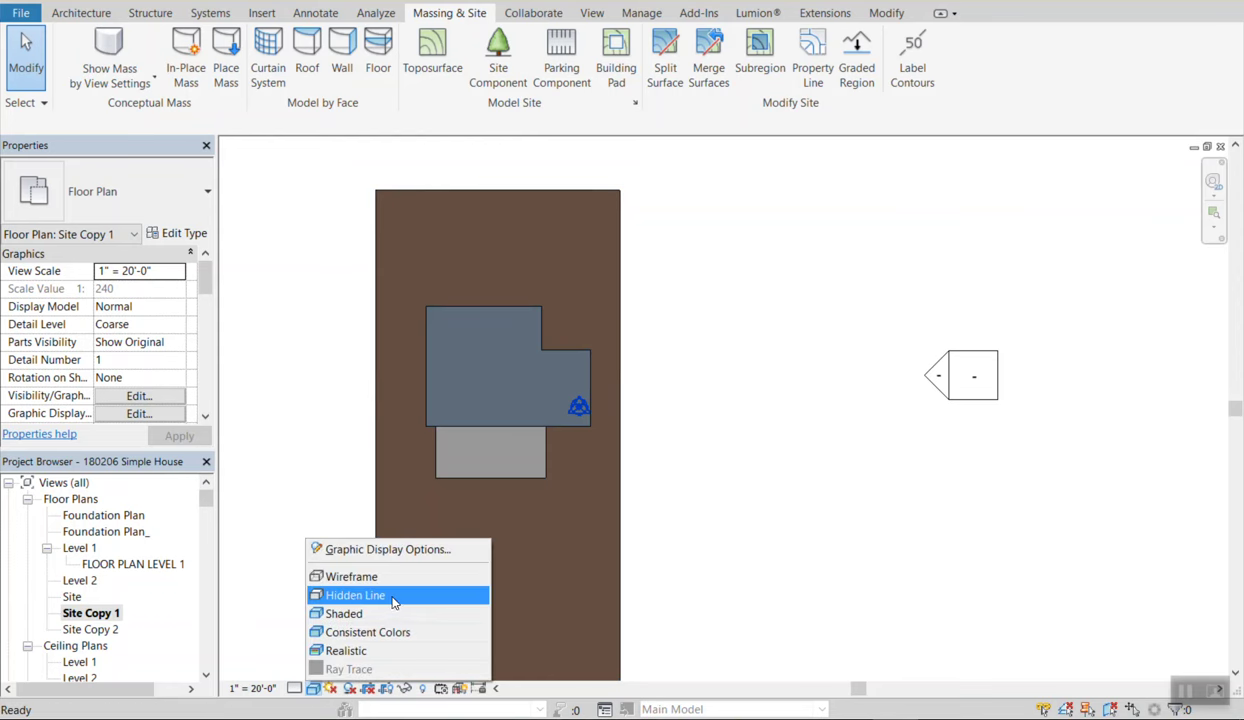
pyautogui.click(389, 597)
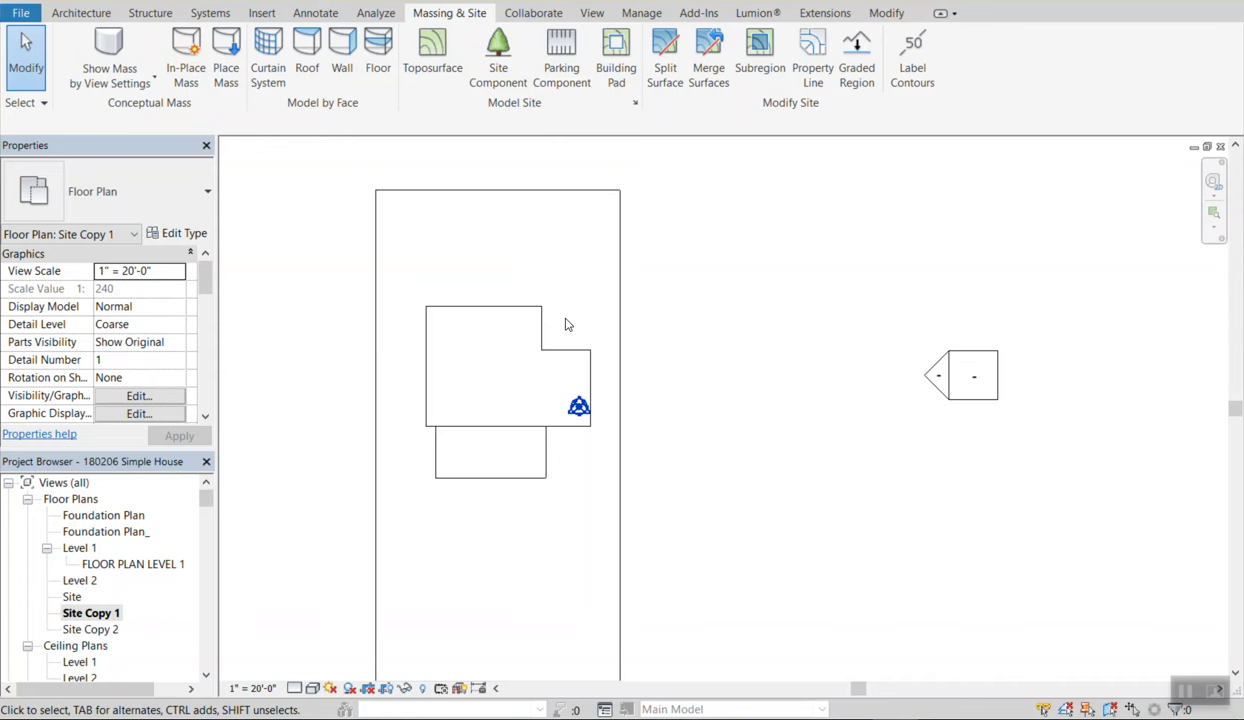
pyautogui.moveTo(692, 240); pyautogui.dragTo(671, 317, button='middle')
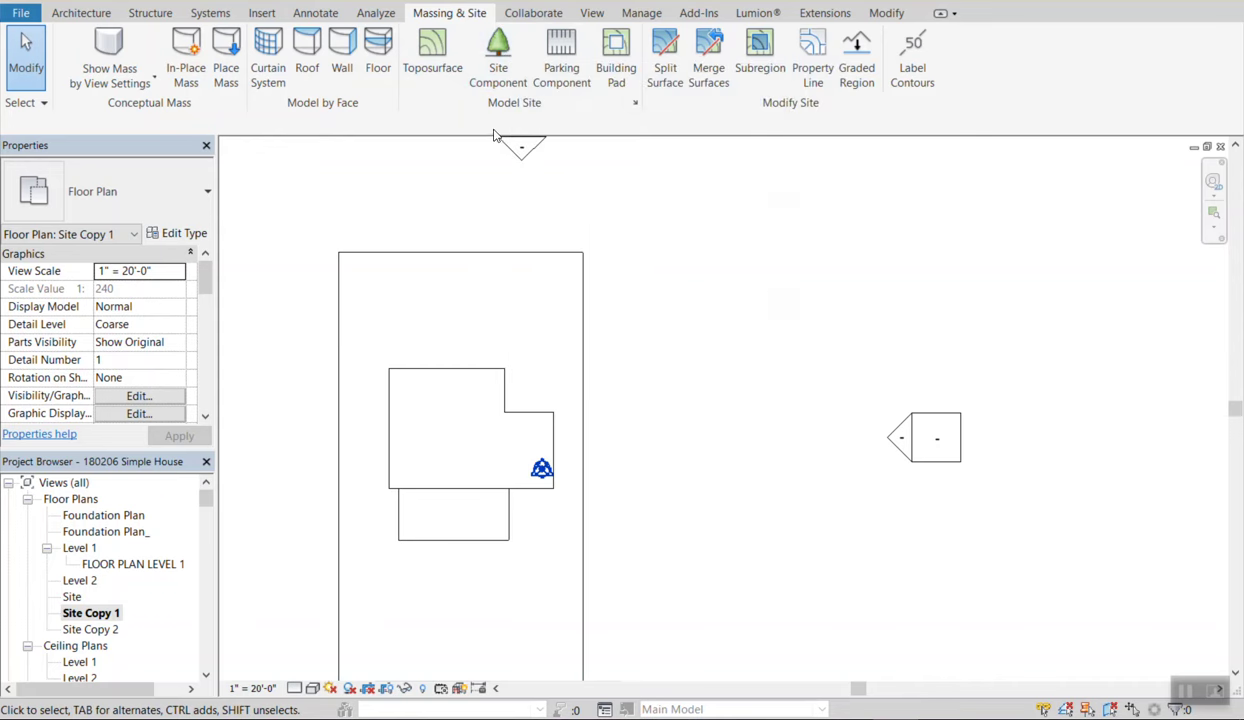
# Place three RPC Common Apple - 20' trees, two above the house and one below.
pyautogui.click(499, 74)
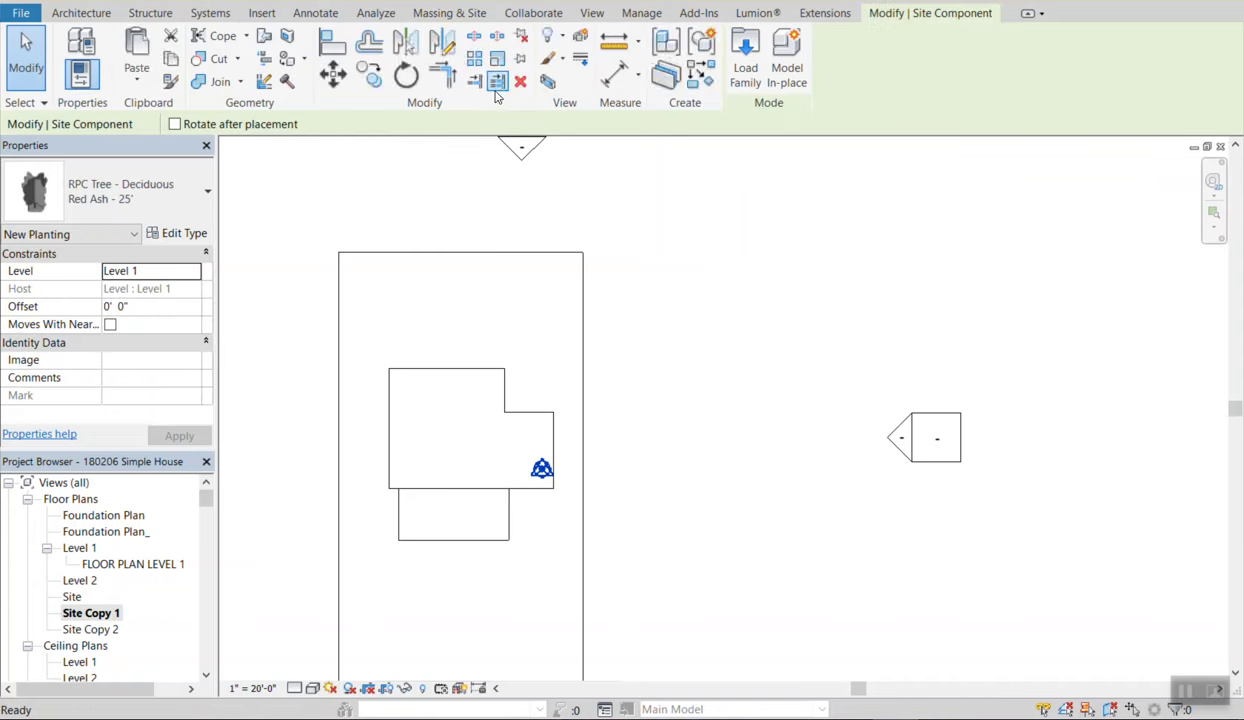
pyautogui.click(140, 200)
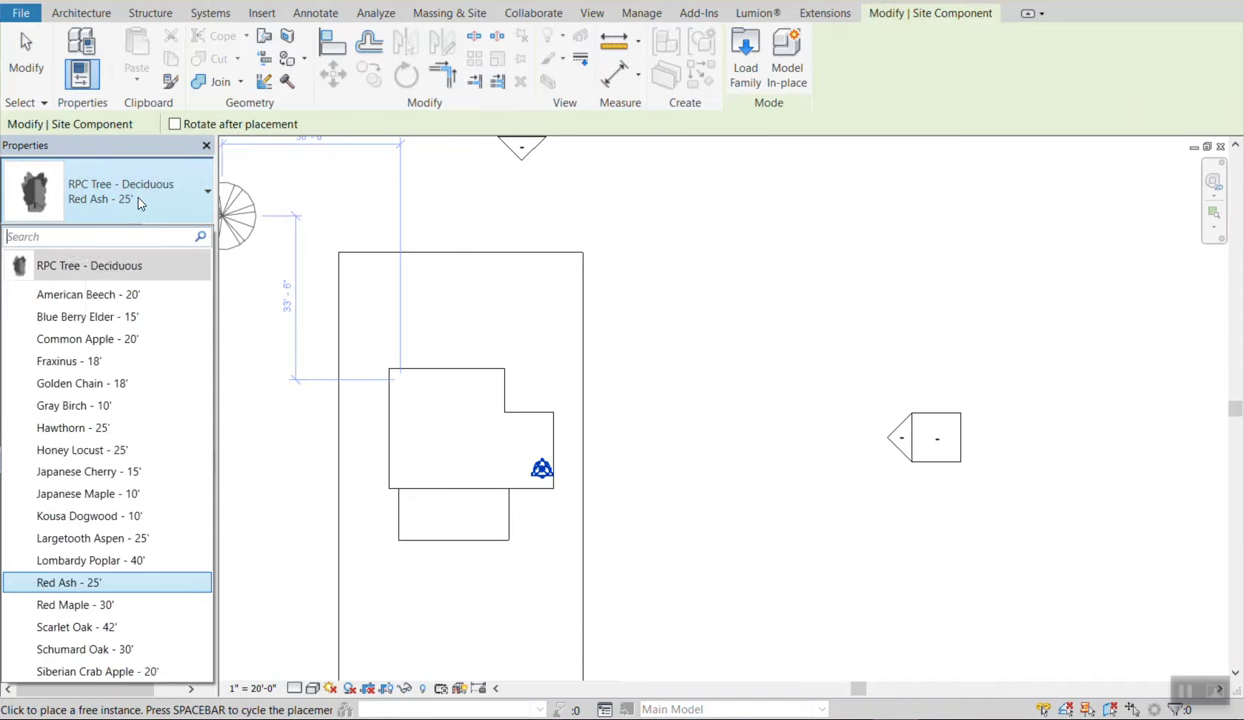
pyautogui.click(112, 339)
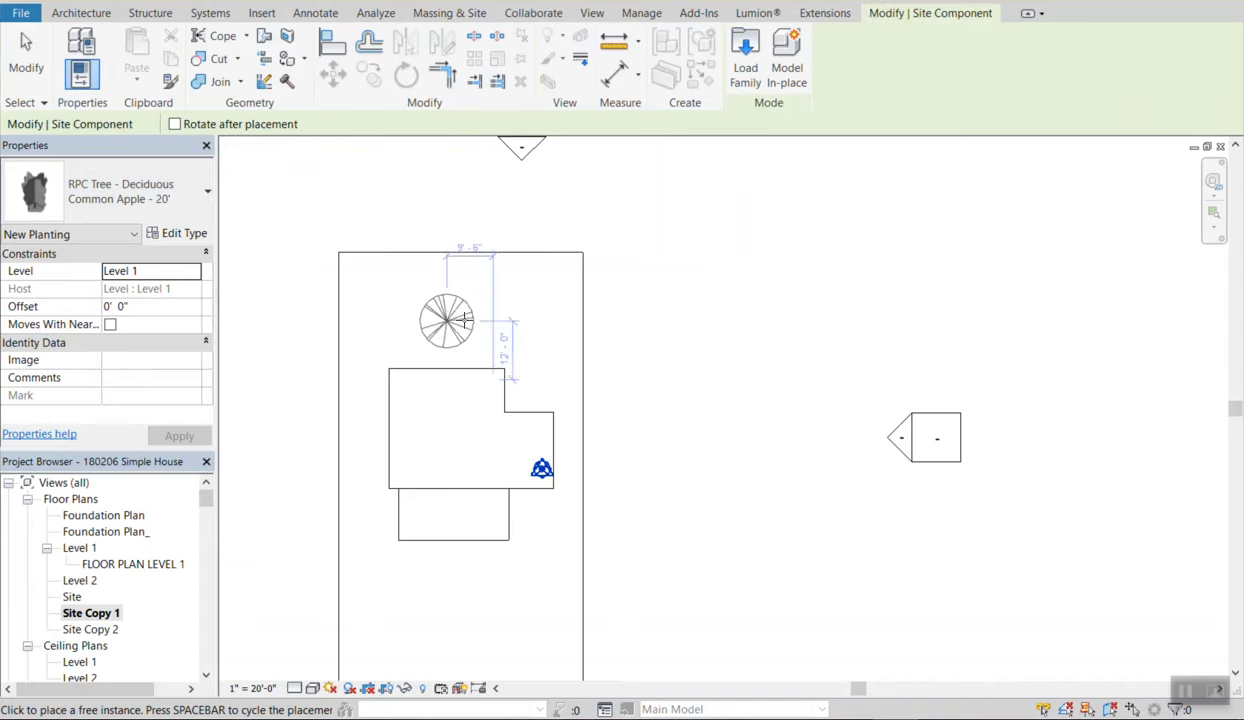
pyautogui.click(530, 305)
pyautogui.click(425, 314)
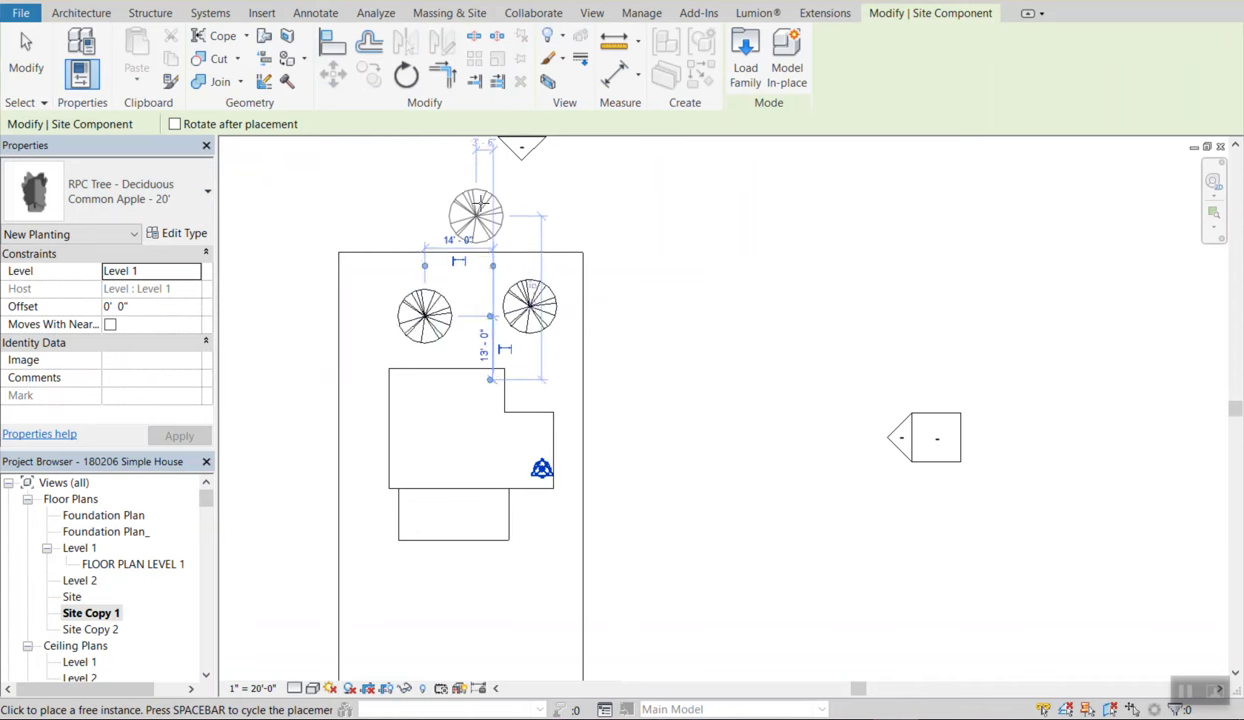
pyautogui.scroll(-2, 472, 228)
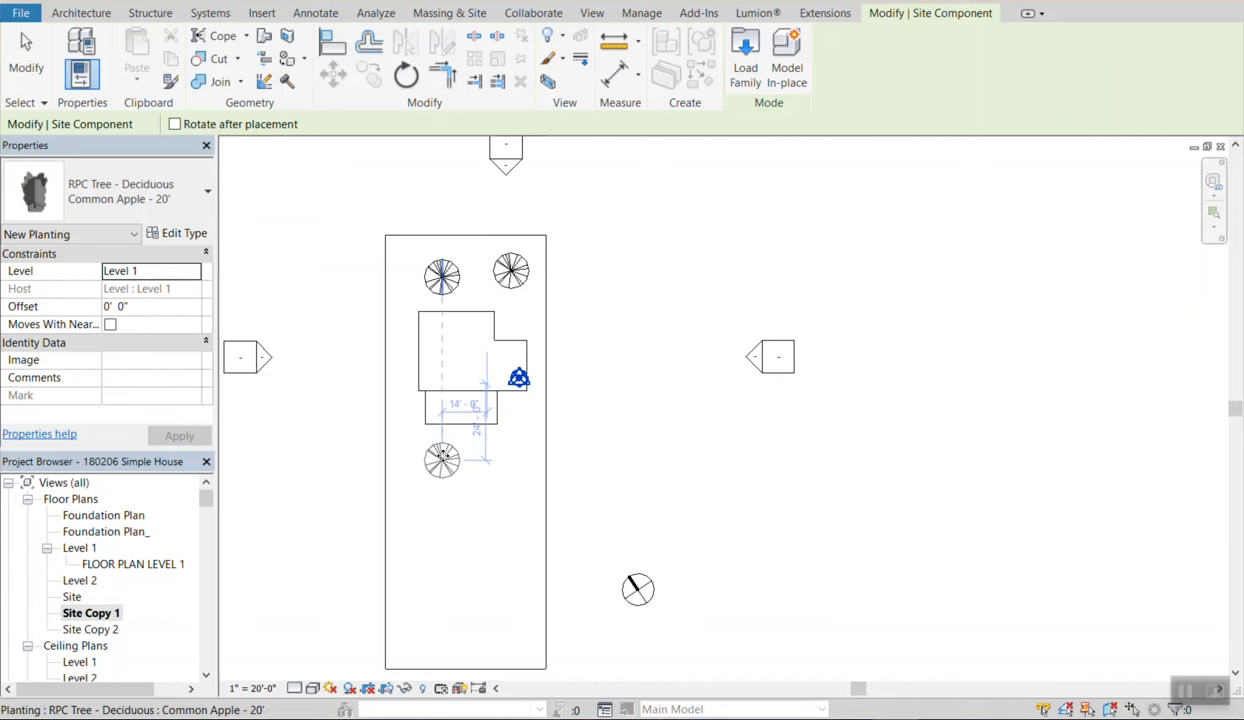
pyautogui.click(442, 460)
pyautogui.press('Escape')
pyautogui.press('Escape')
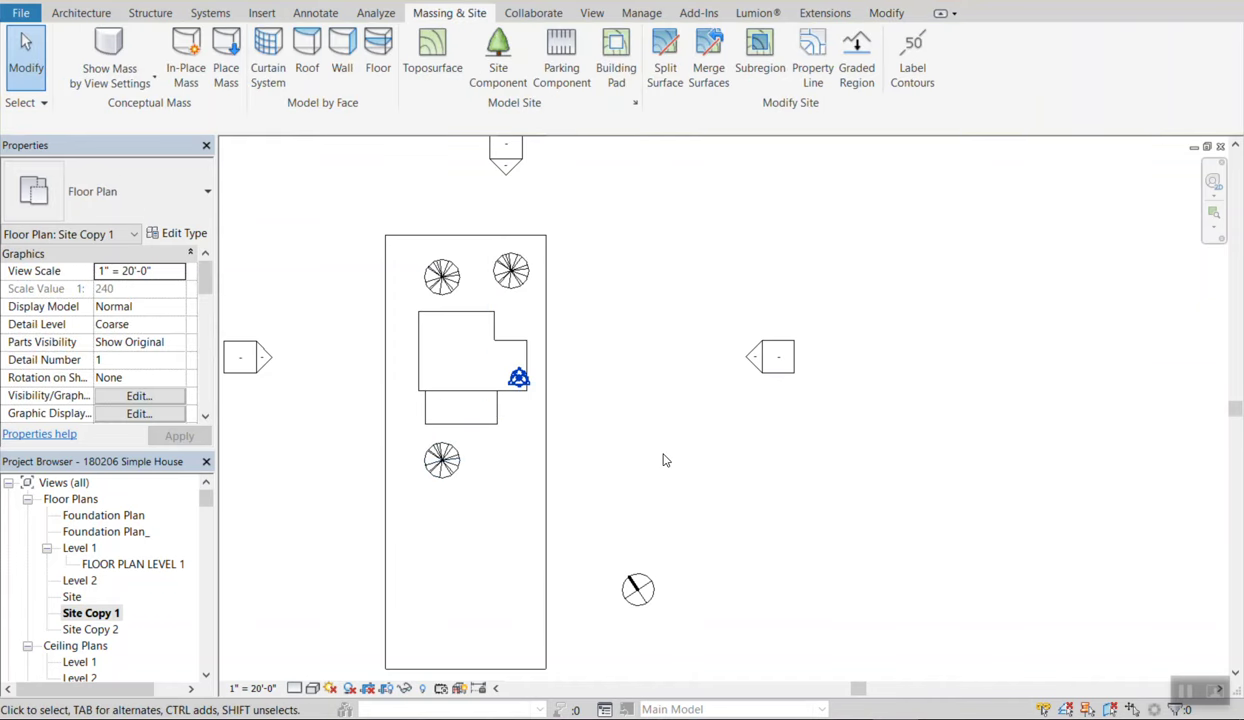
pyautogui.moveTo(632, 427); pyautogui.dragTo(600, 478, button='middle')
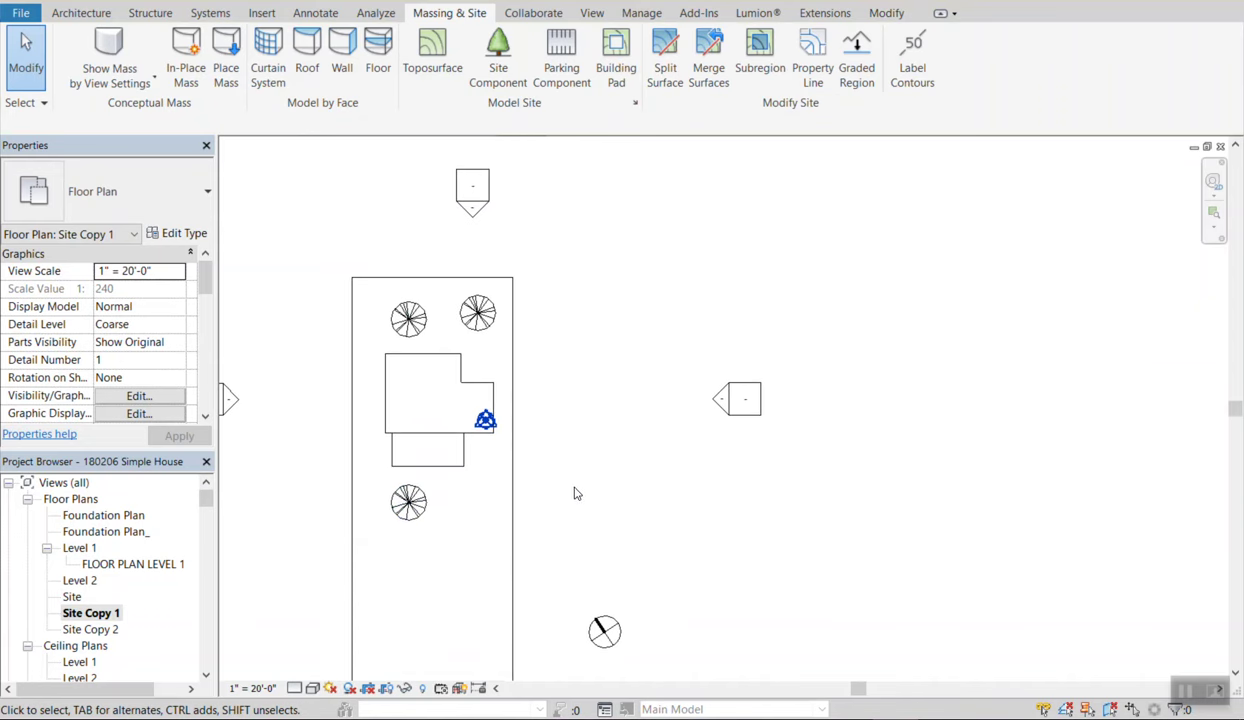
pyautogui.scroll(1, 545, 495)
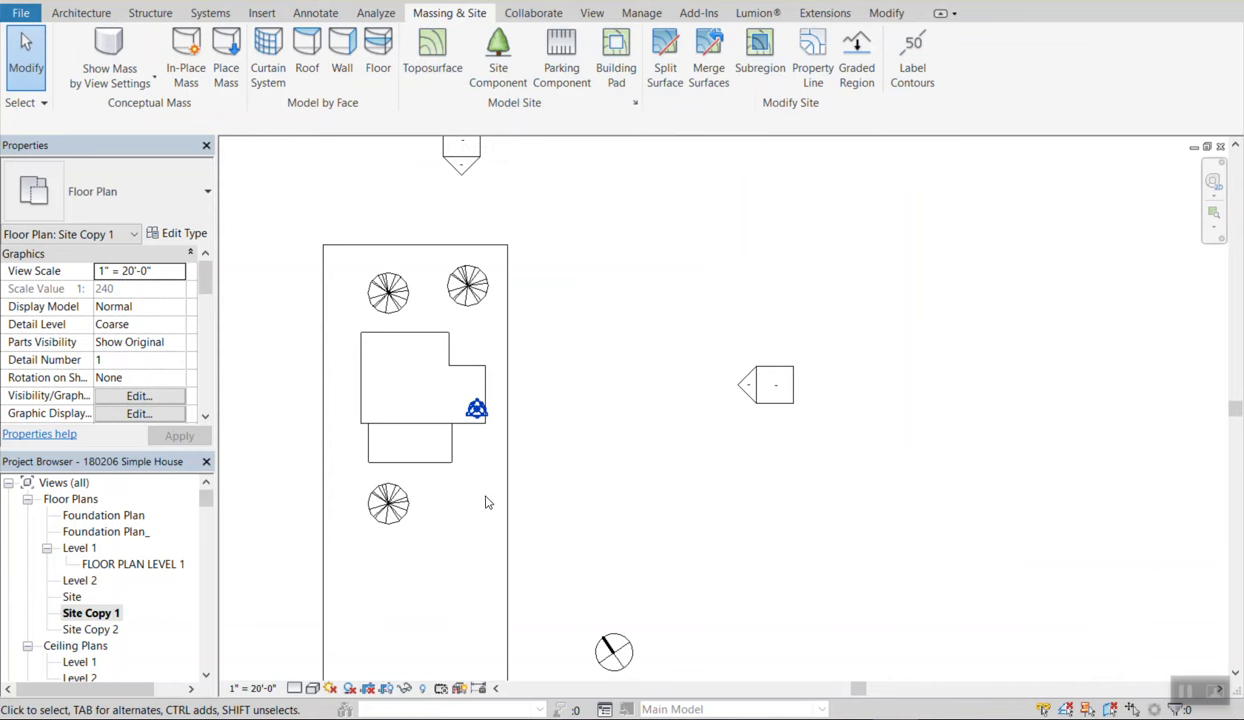
pyautogui.scroll(-1, 478, 331)
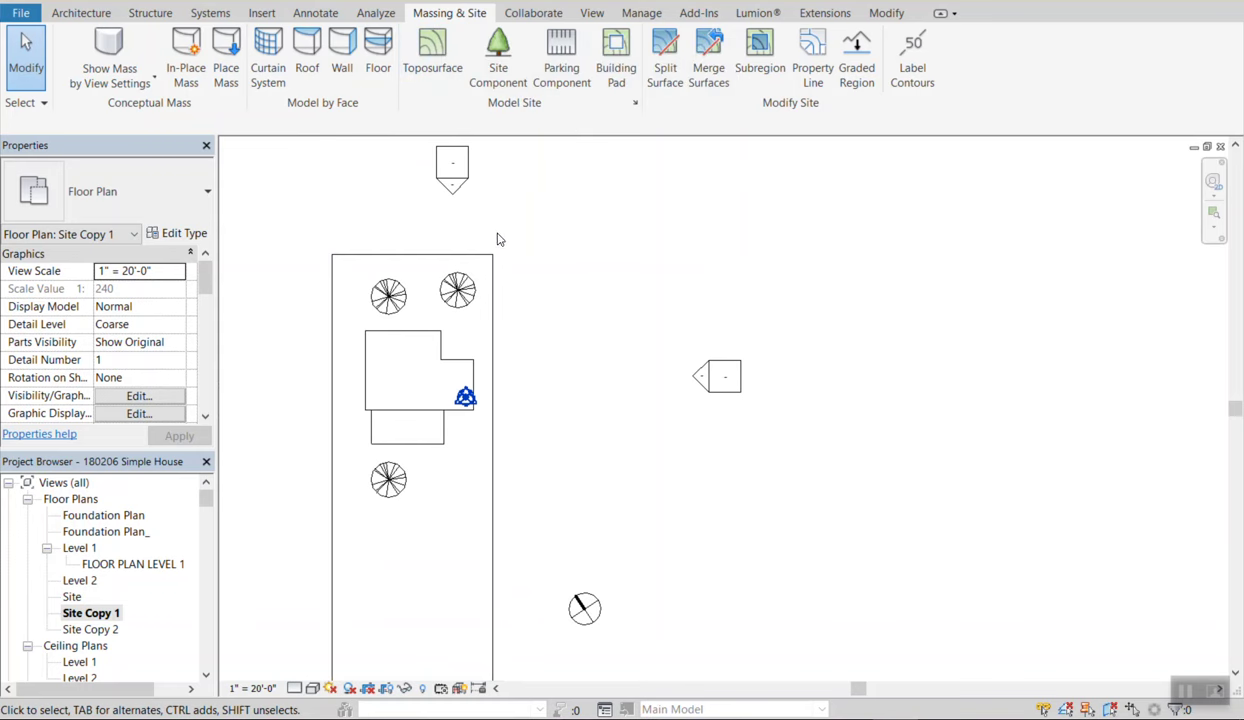
pyautogui.scroll(3, 490, 265)
pyautogui.scroll(-1, 593, 217)
pyautogui.scroll(-1, 593, 217)
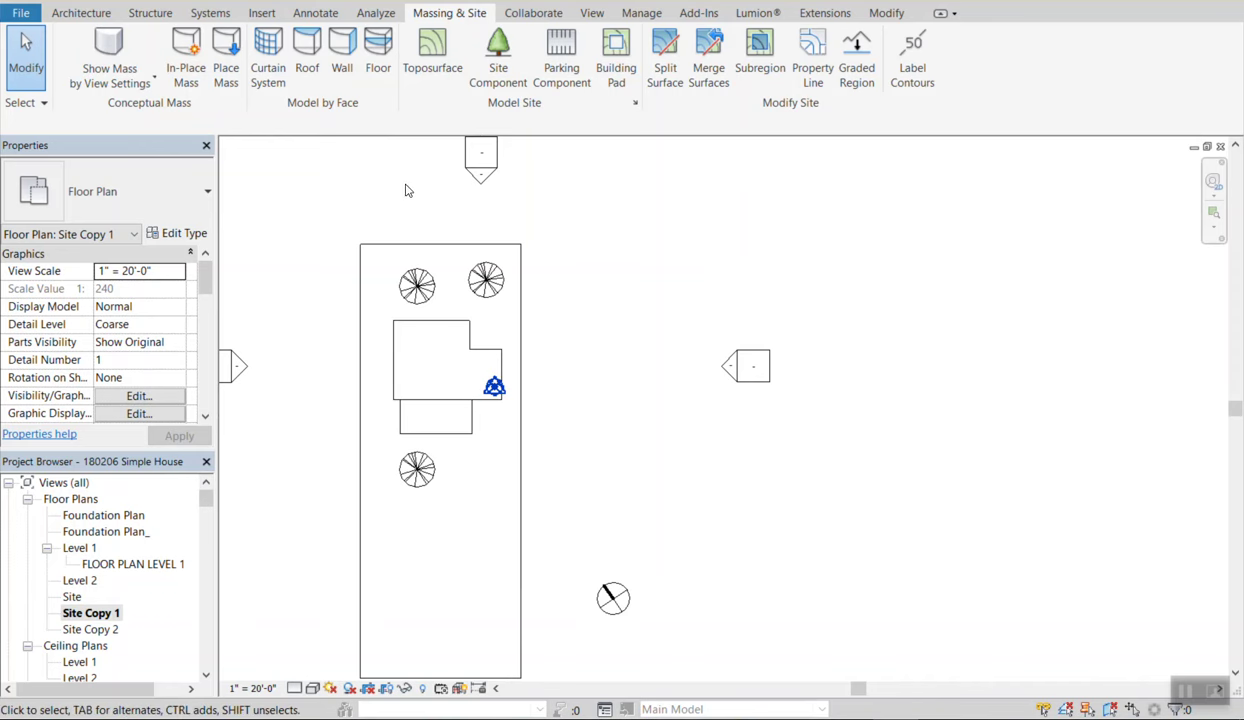
# Switch to the Annotate tab.
pyautogui.click(311, 20)
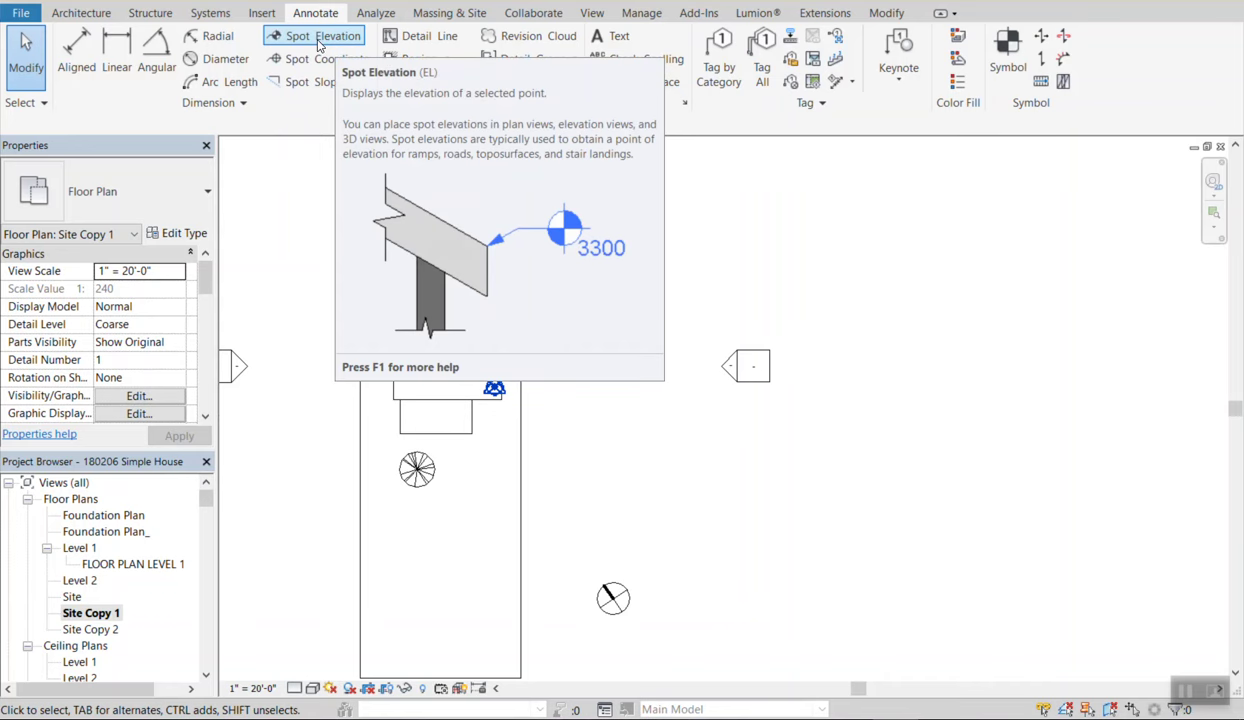
pyautogui.click(318, 40)
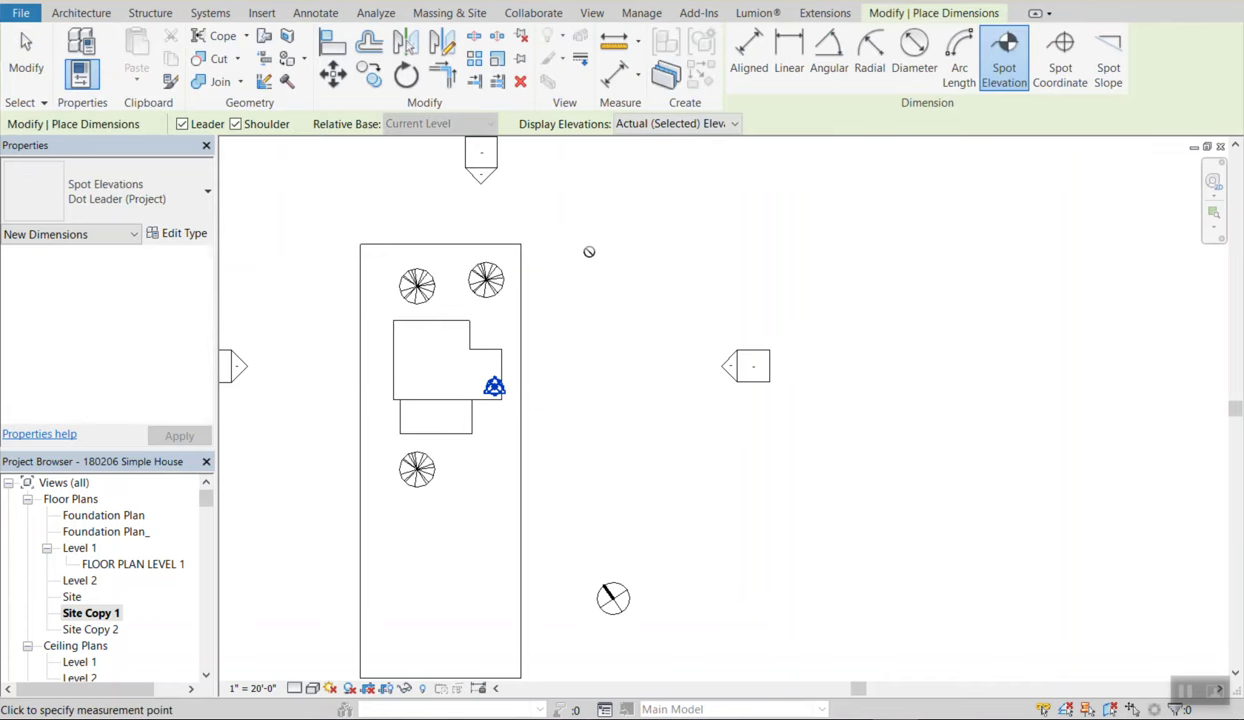
pyautogui.scroll(5, 356, 244)
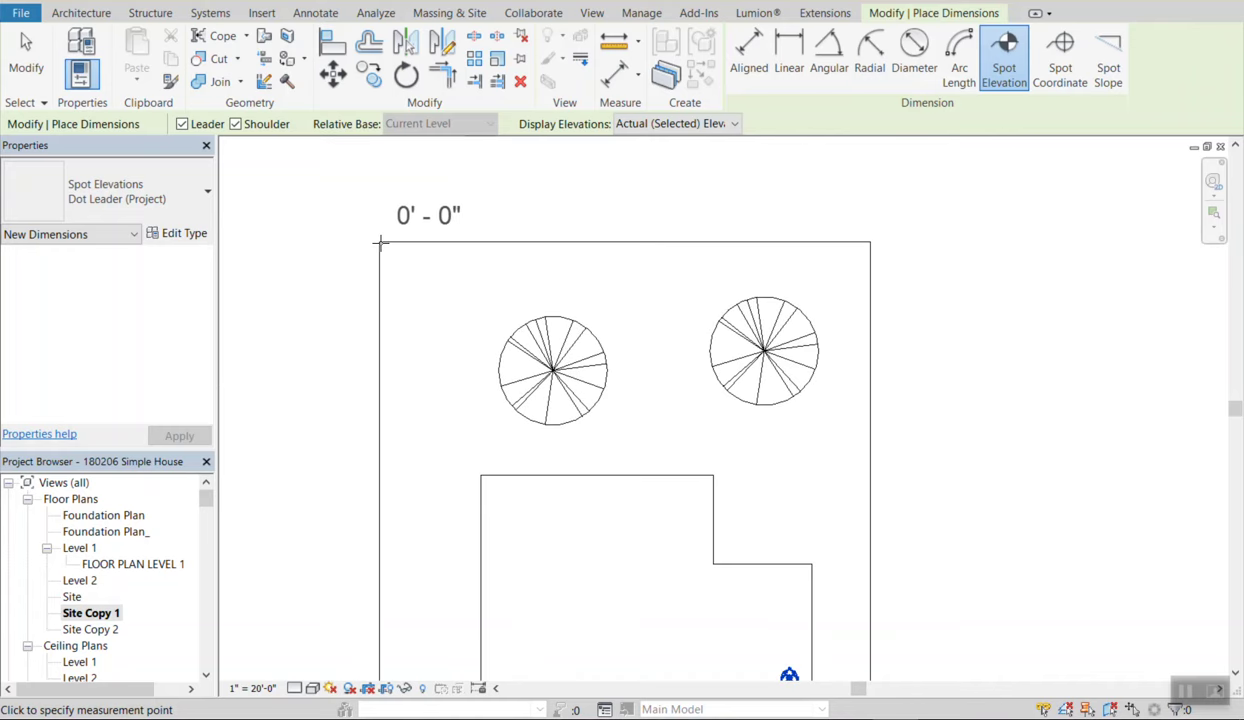
pyautogui.scroll(2, 378, 247)
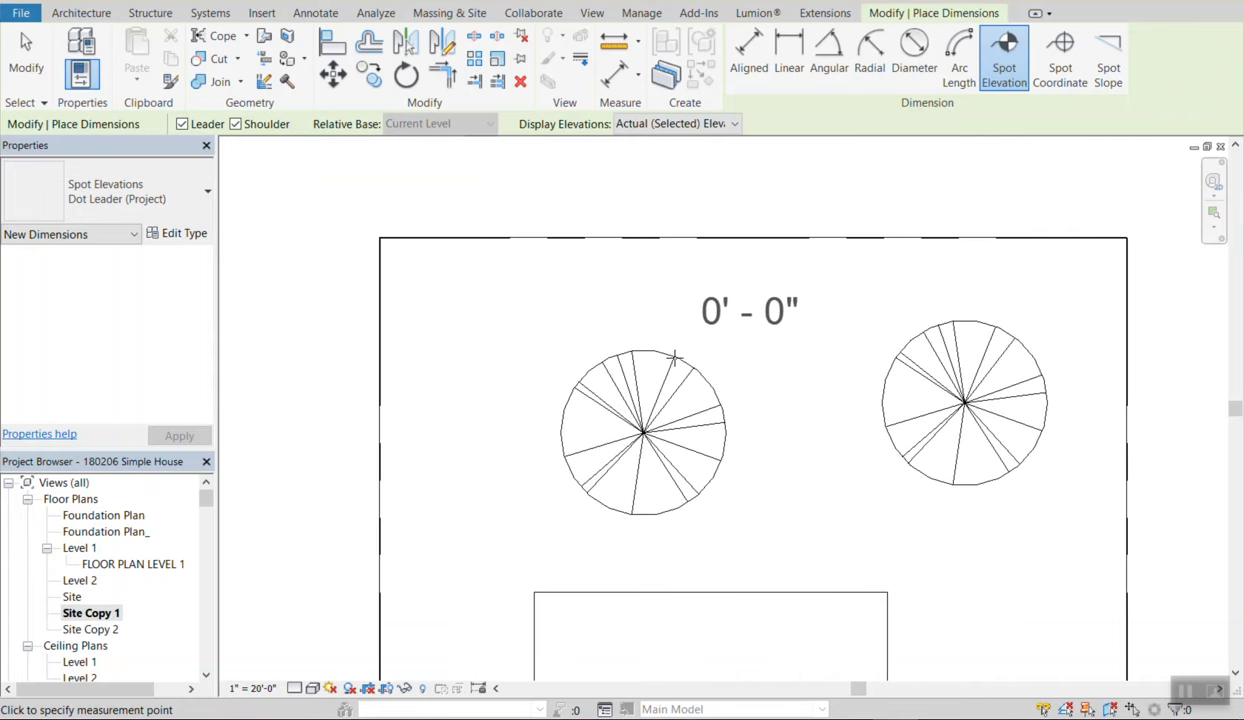
pyautogui.scroll(-2, 754, 348)
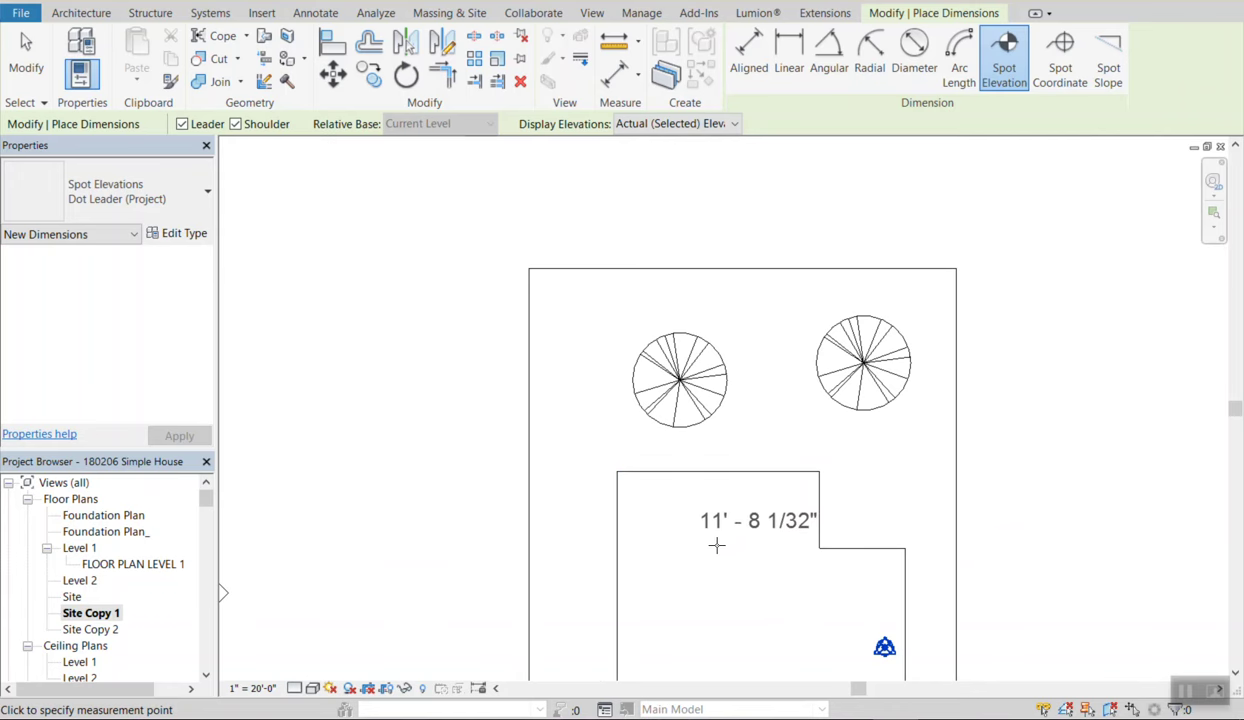
pyautogui.scroll(2, 725, 517)
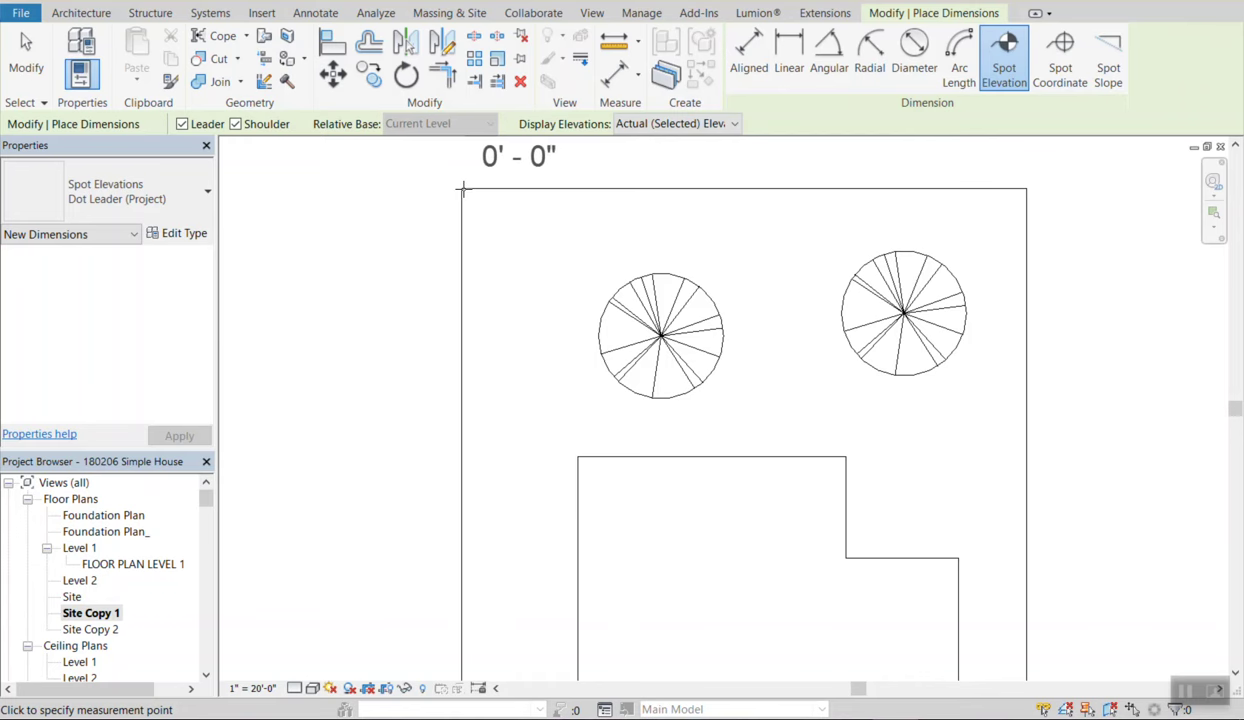
pyautogui.scroll(-2, 470, 200)
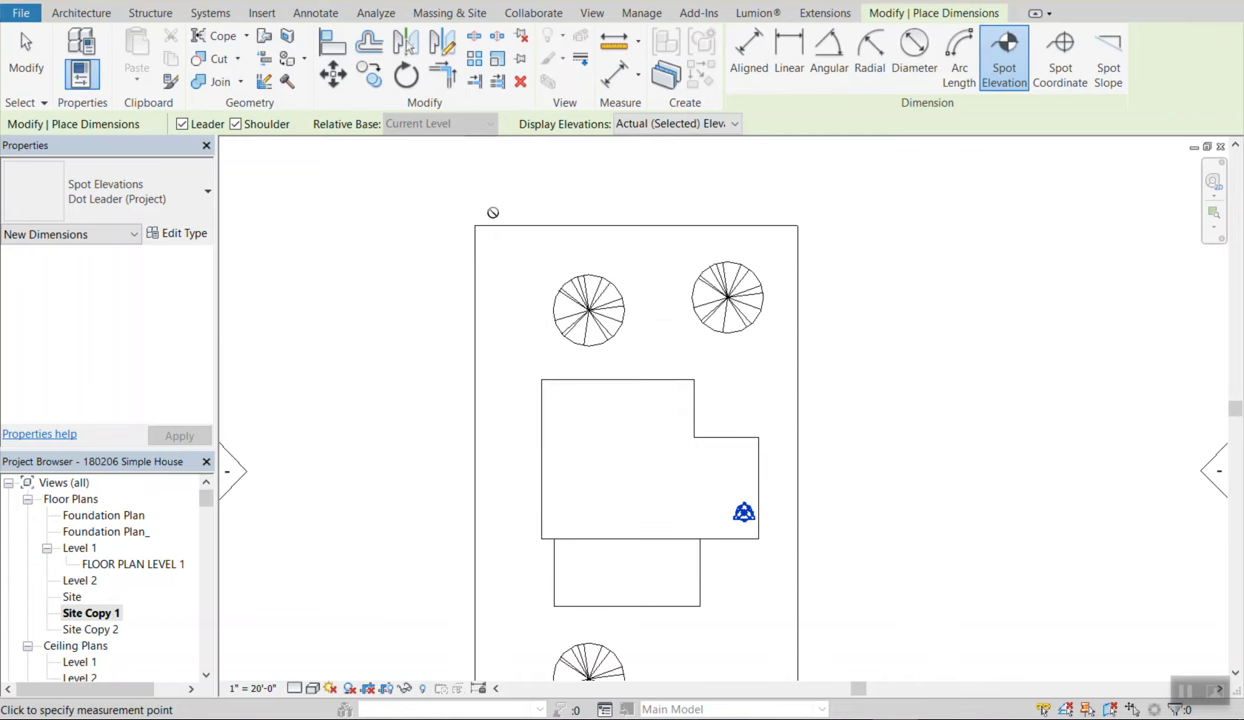
pyautogui.scroll(3, 494, 239)
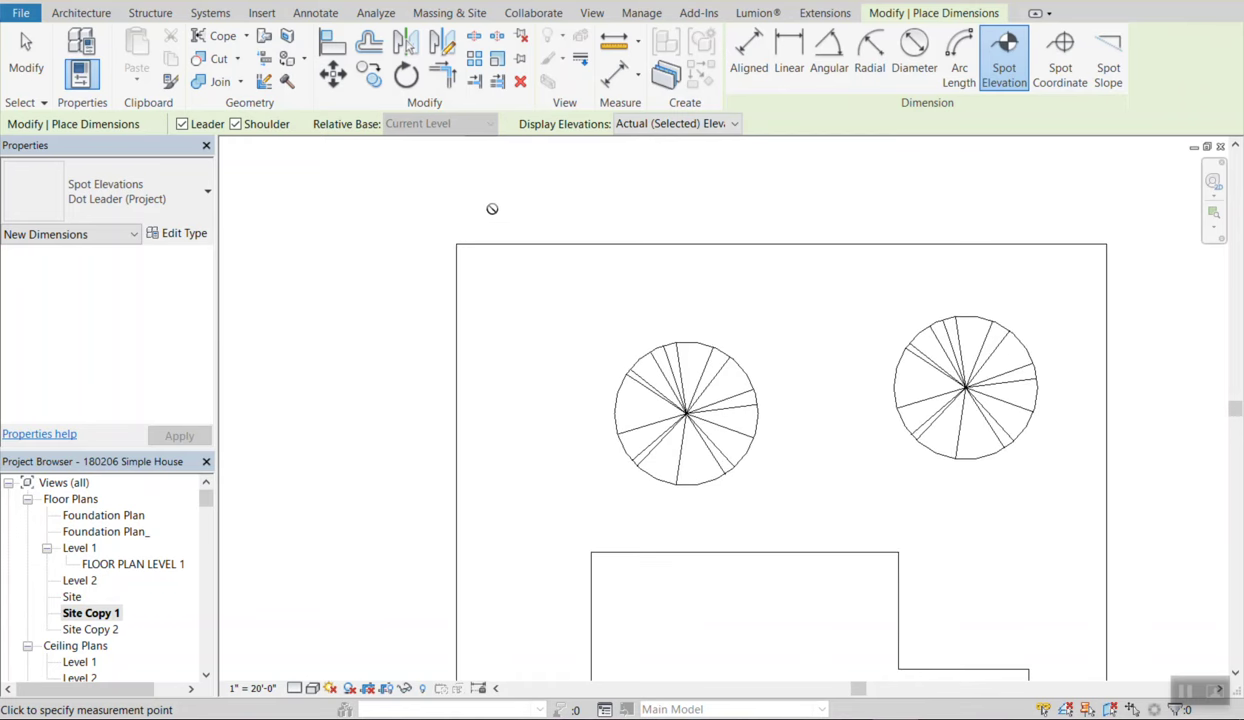
# Tag the top-left and top-right property corners with leadered 0' - 0" spot elevations.
pyautogui.click(456, 245)
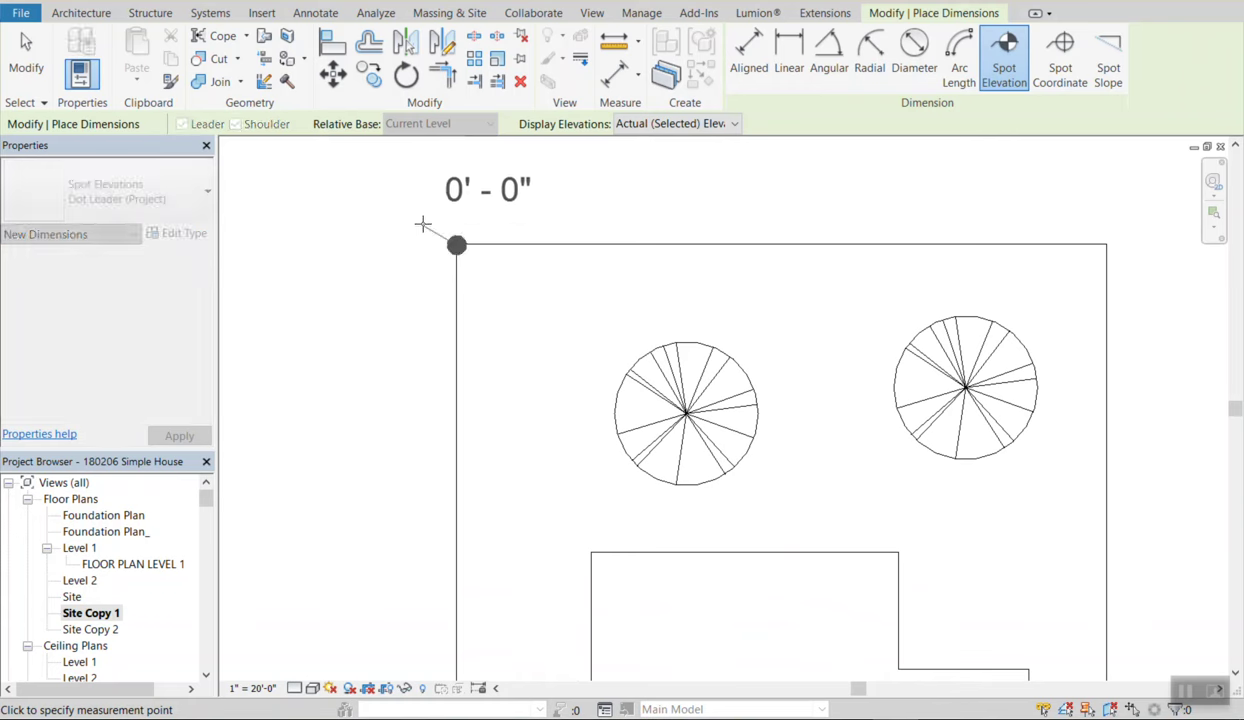
pyautogui.click(428, 218)
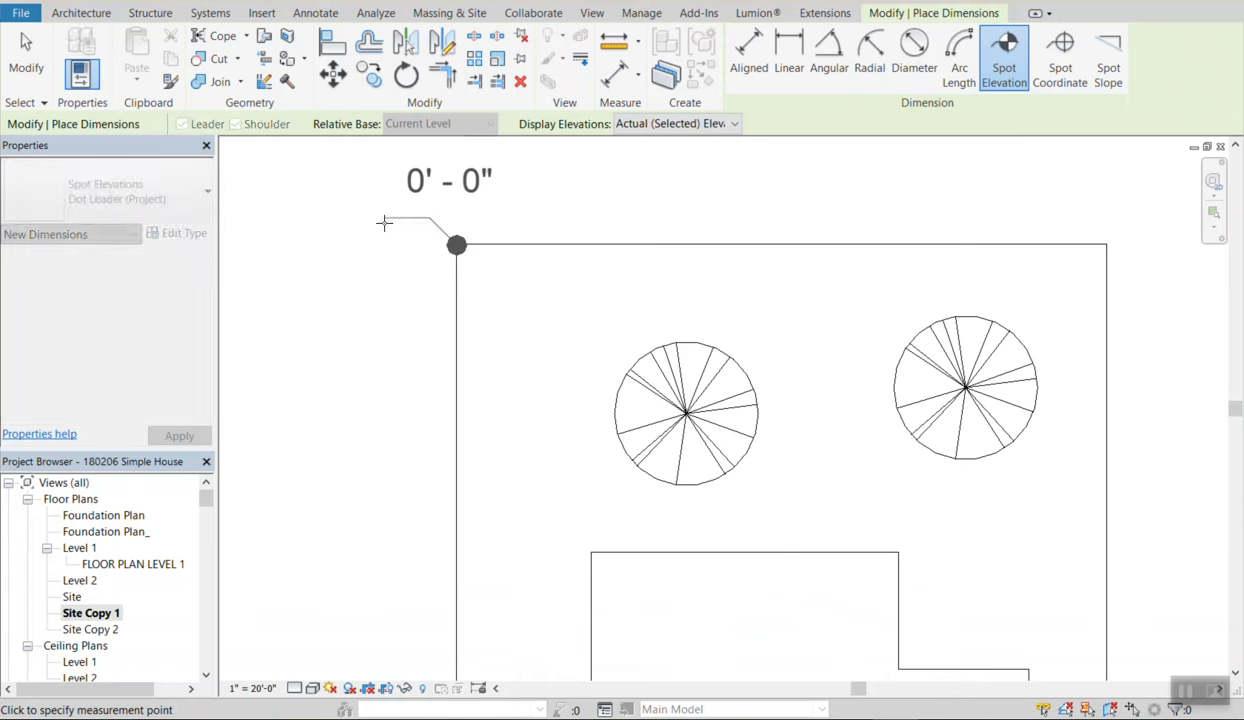
pyautogui.click(375, 226)
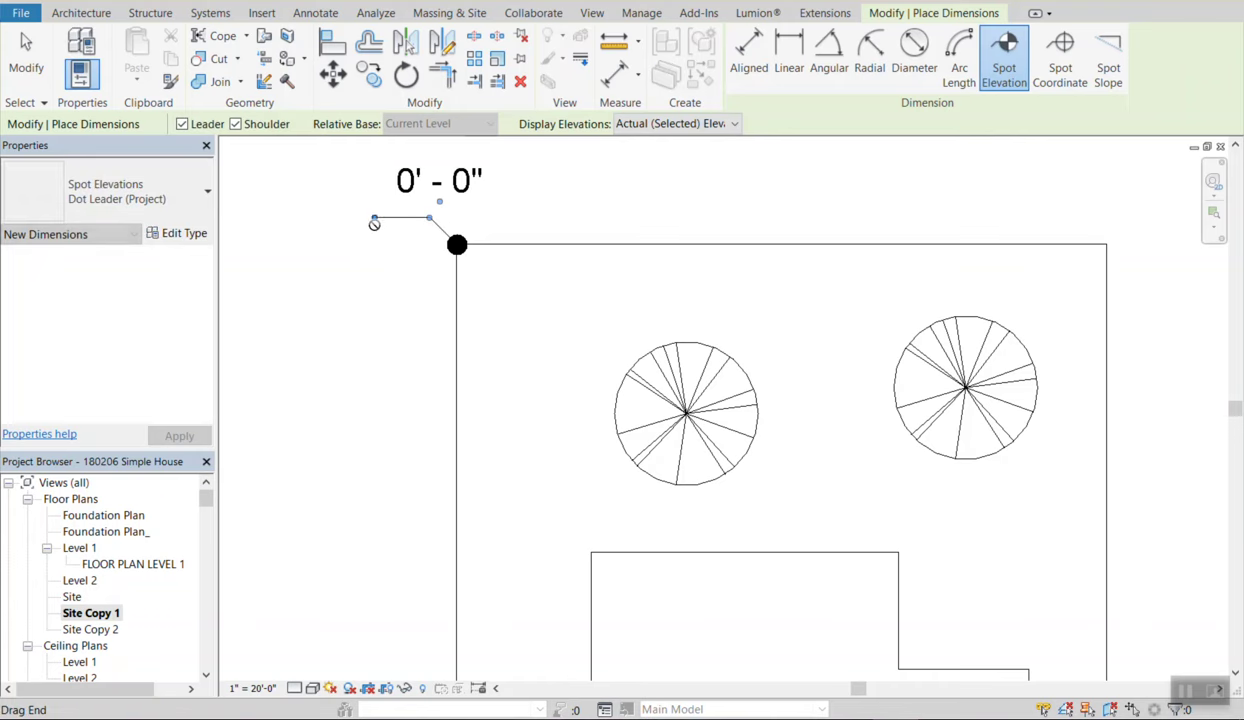
pyautogui.scroll(-2, 358, 339)
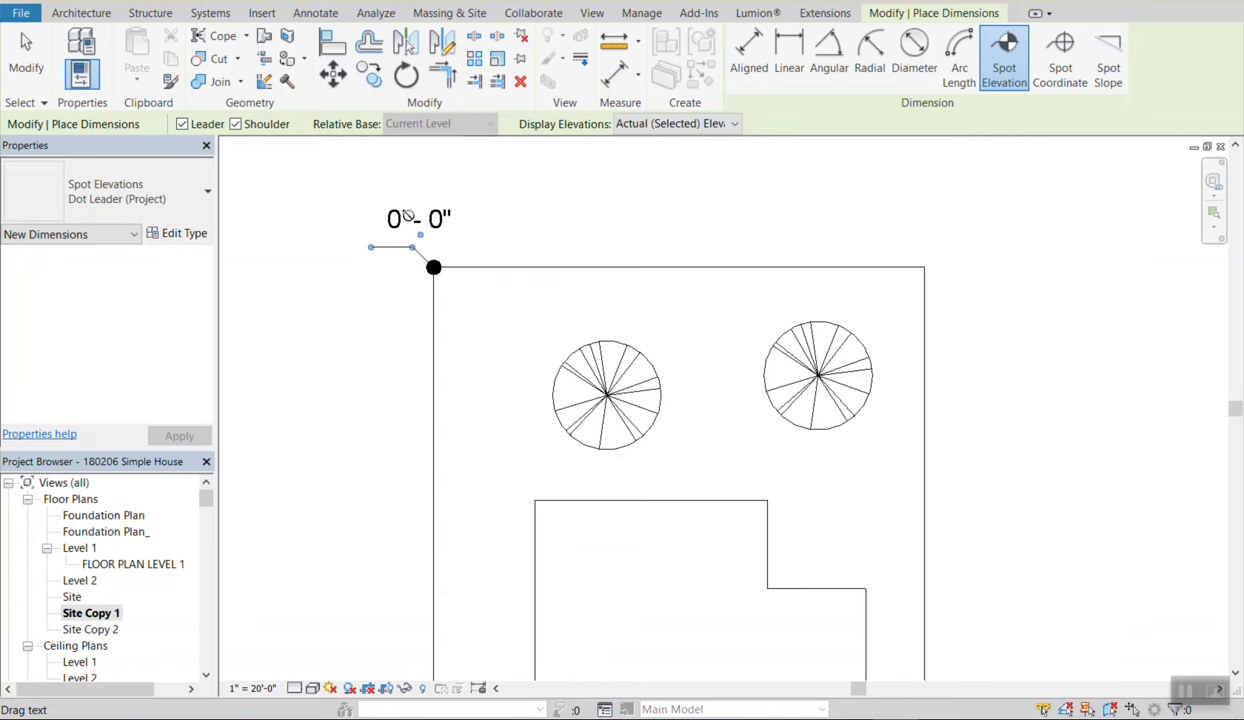
pyautogui.scroll(-1, 392, 267)
pyautogui.scroll(4, 800, 290)
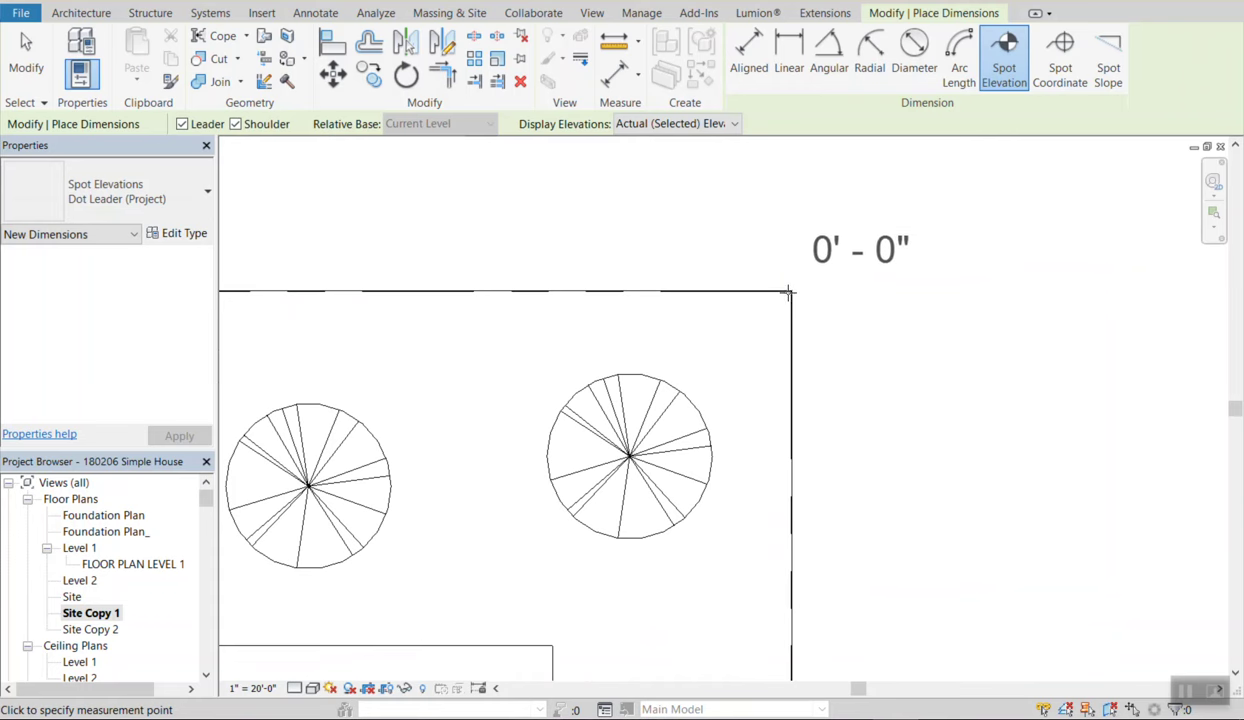
pyautogui.click(788, 292)
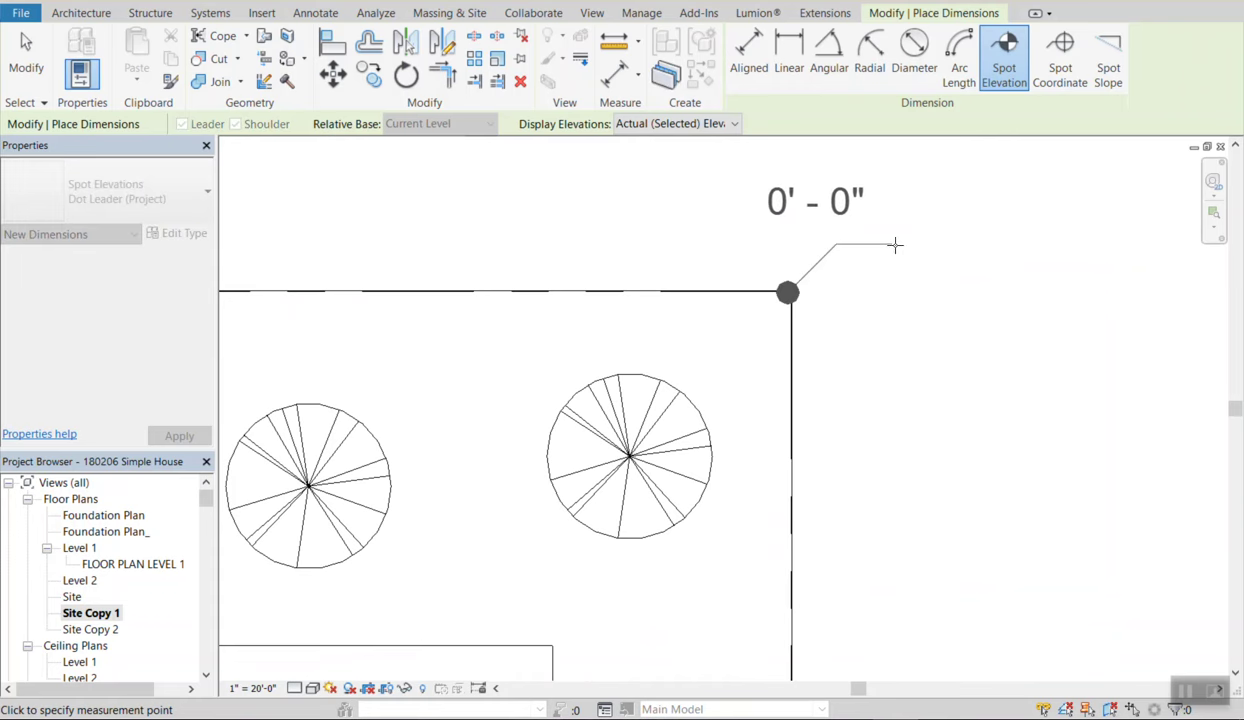
pyautogui.click(940, 244)
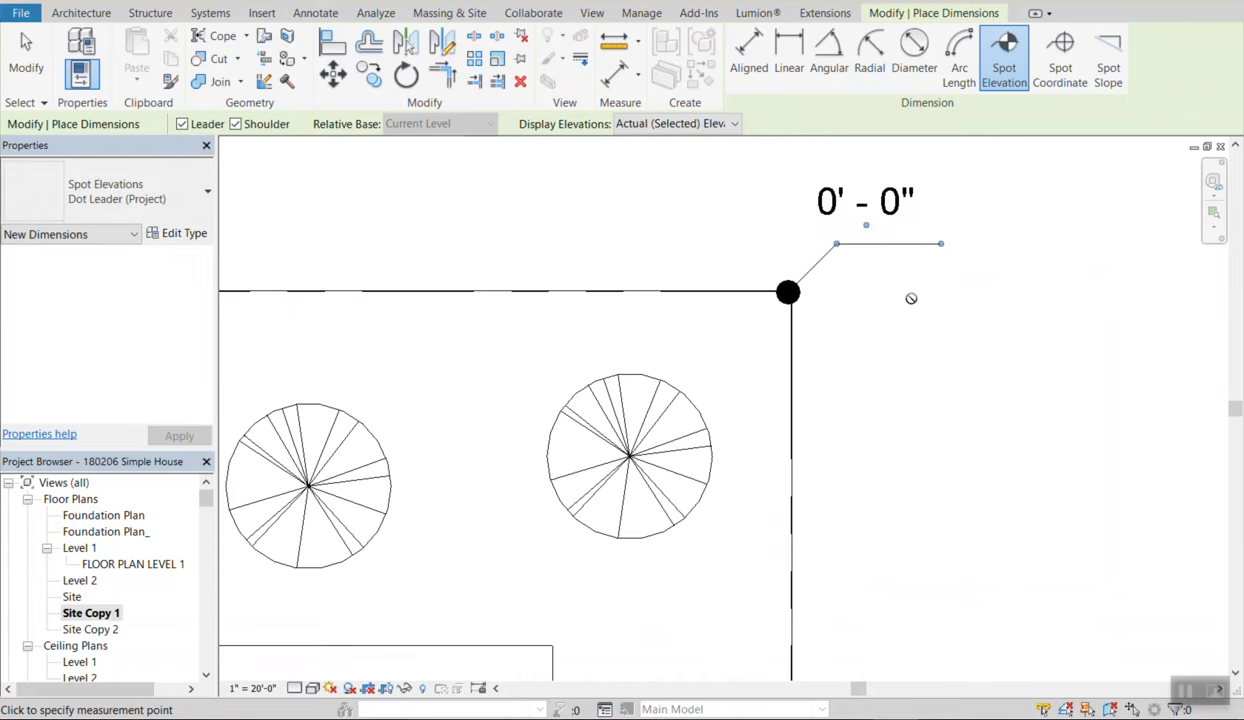
pyautogui.scroll(-2, 691, 203)
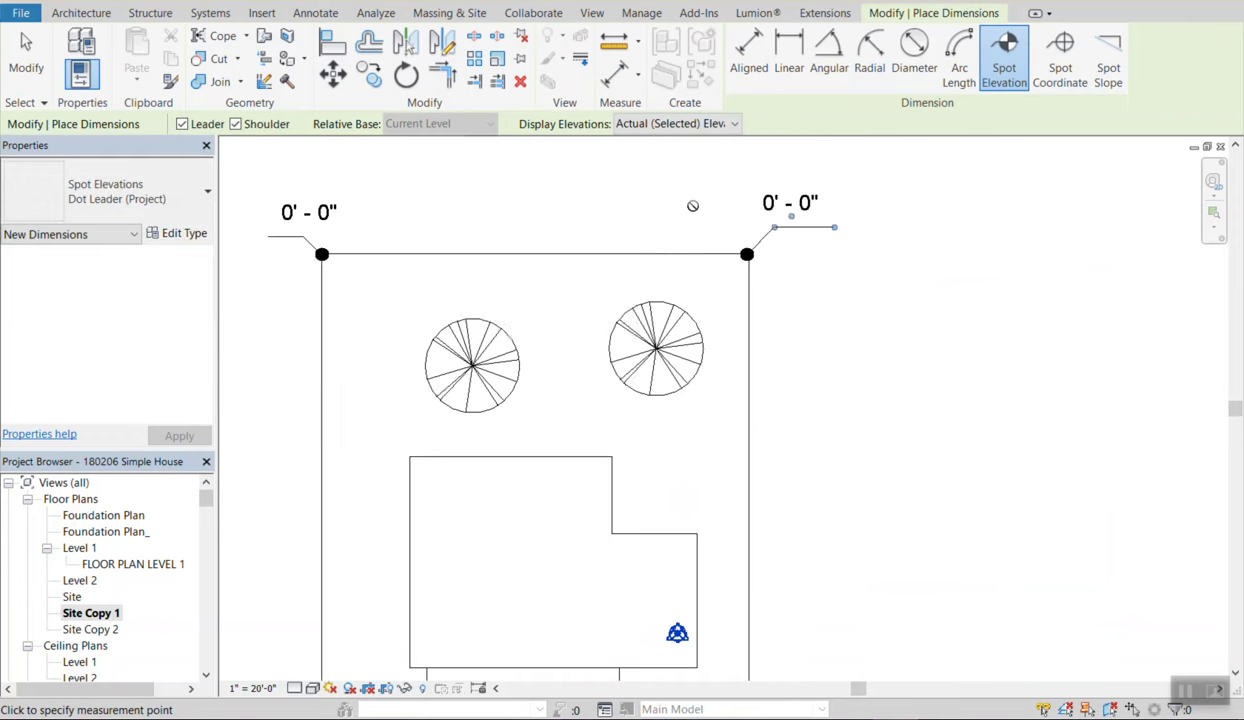
pyautogui.scroll(-3, 704, 192)
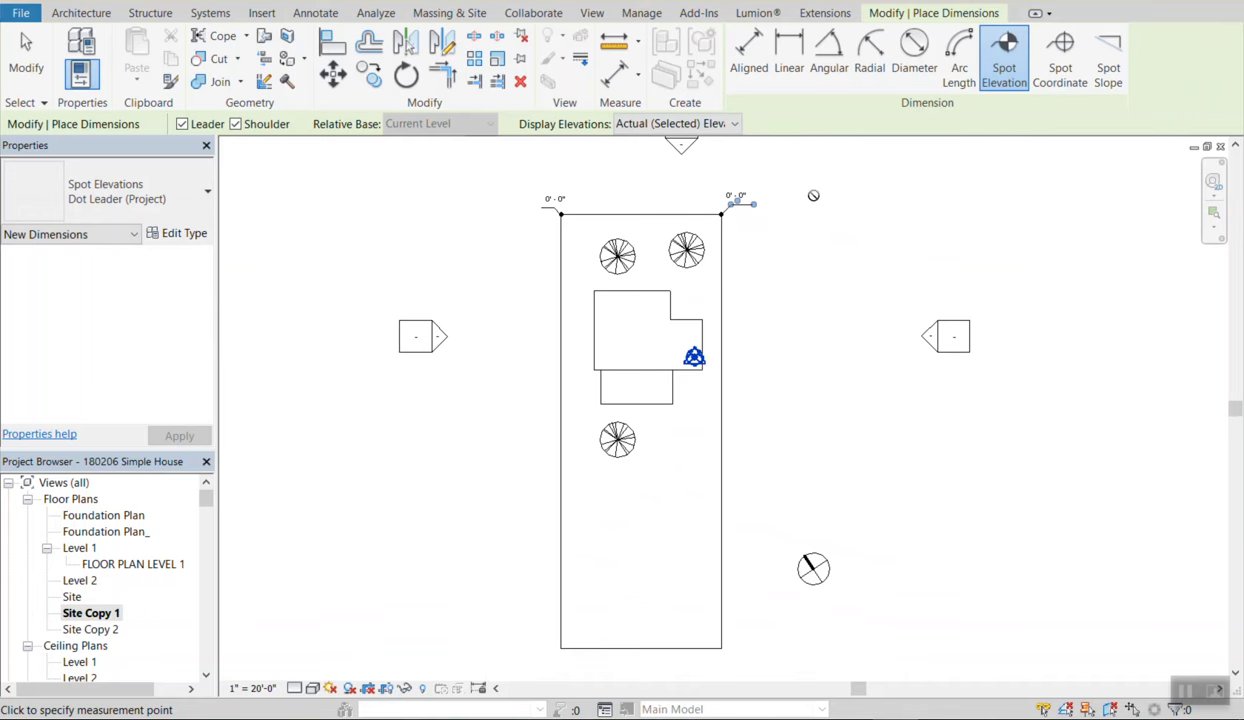
# Place a 0' - 0" spot elevation with leader and shoulder at the lower-right corner.
pyautogui.scroll(2, 813, 195)
pyautogui.scroll(-3, 562, 203)
pyautogui.scroll(3, 614, 494)
pyautogui.scroll(4, 624, 566)
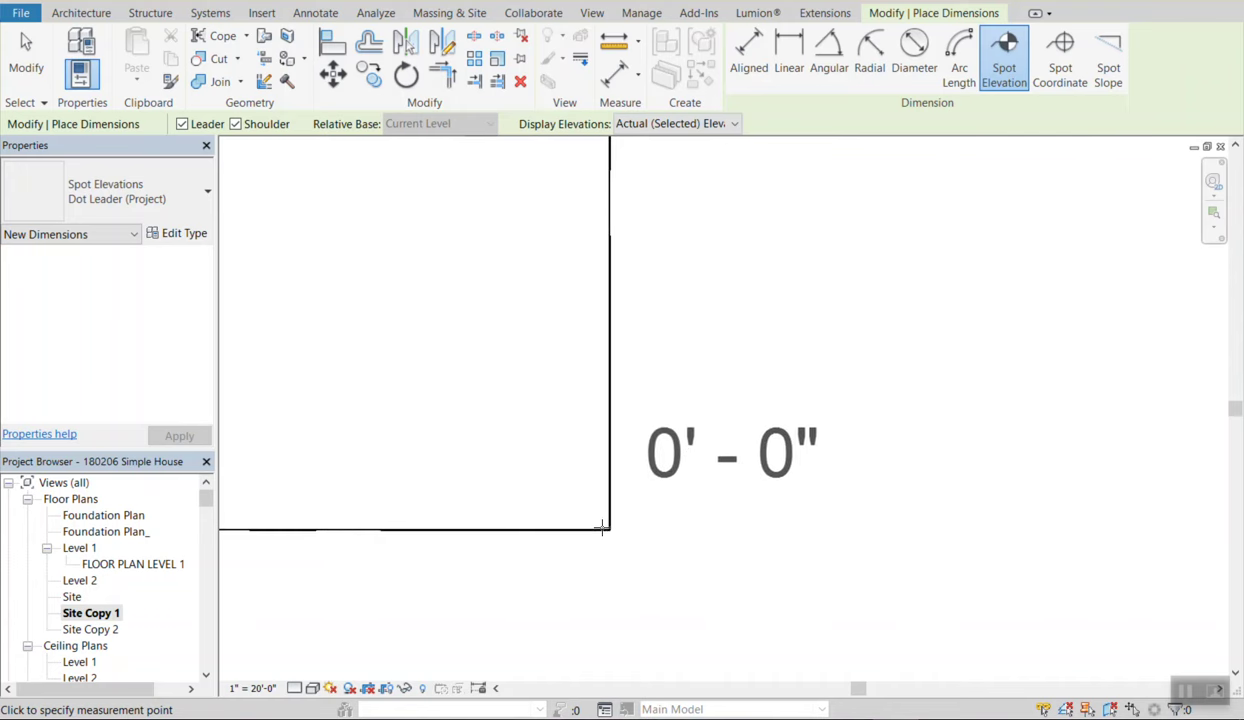
pyautogui.rightClick(607, 534)
pyautogui.press('Escape')
pyautogui.click(607, 530)
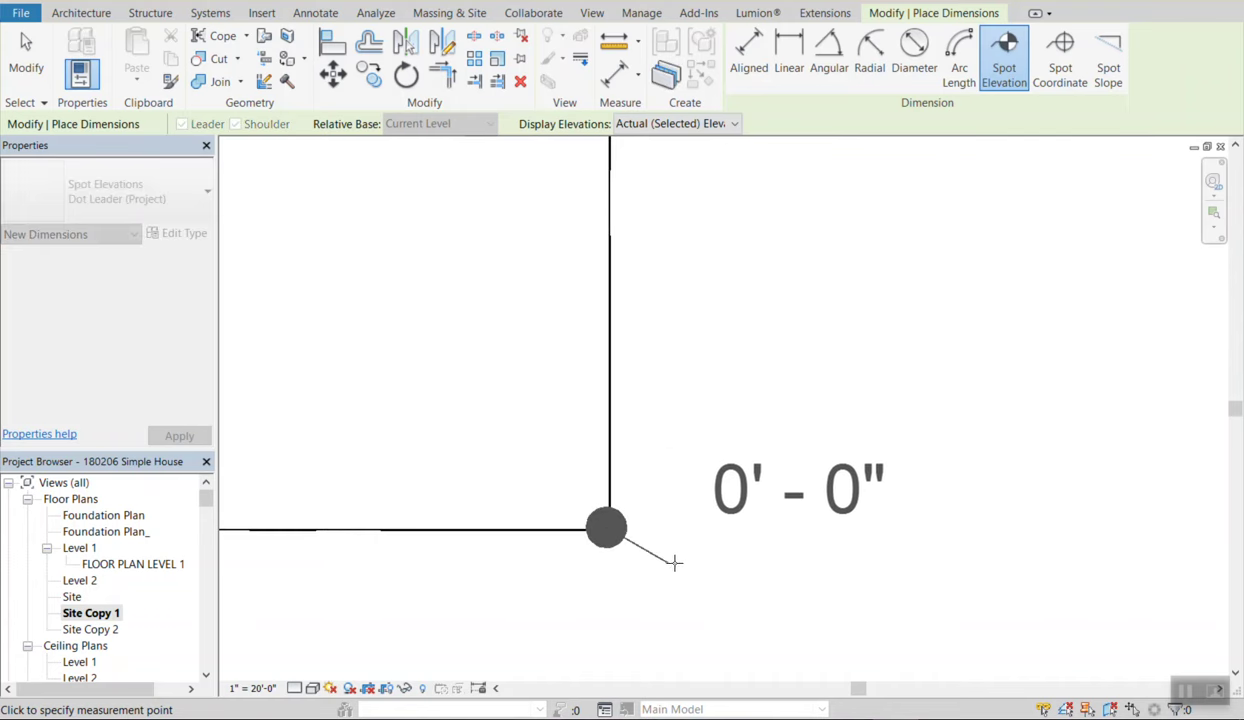
pyautogui.click(690, 575)
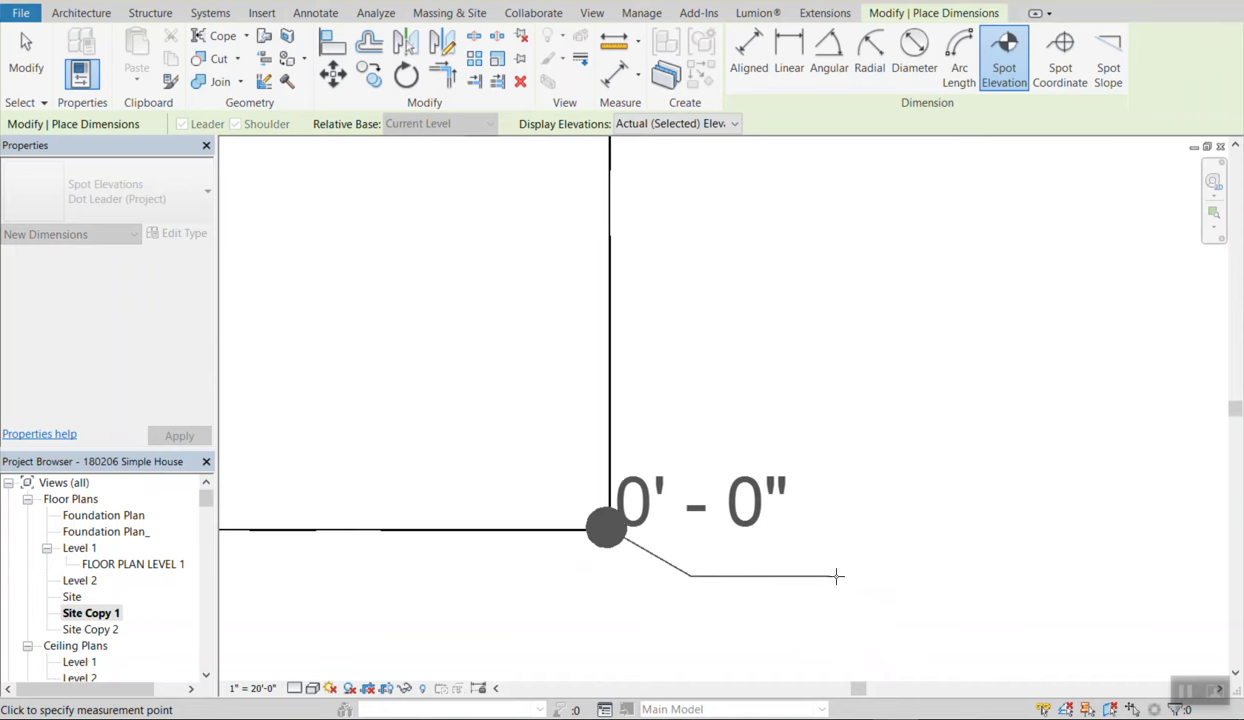
pyautogui.click(916, 575)
# Place a leaderless 0' - 0" spot elevation at the lower-left corner.
pyautogui.scroll(-5, 1008, 531)
pyautogui.scroll(1, 600, 566)
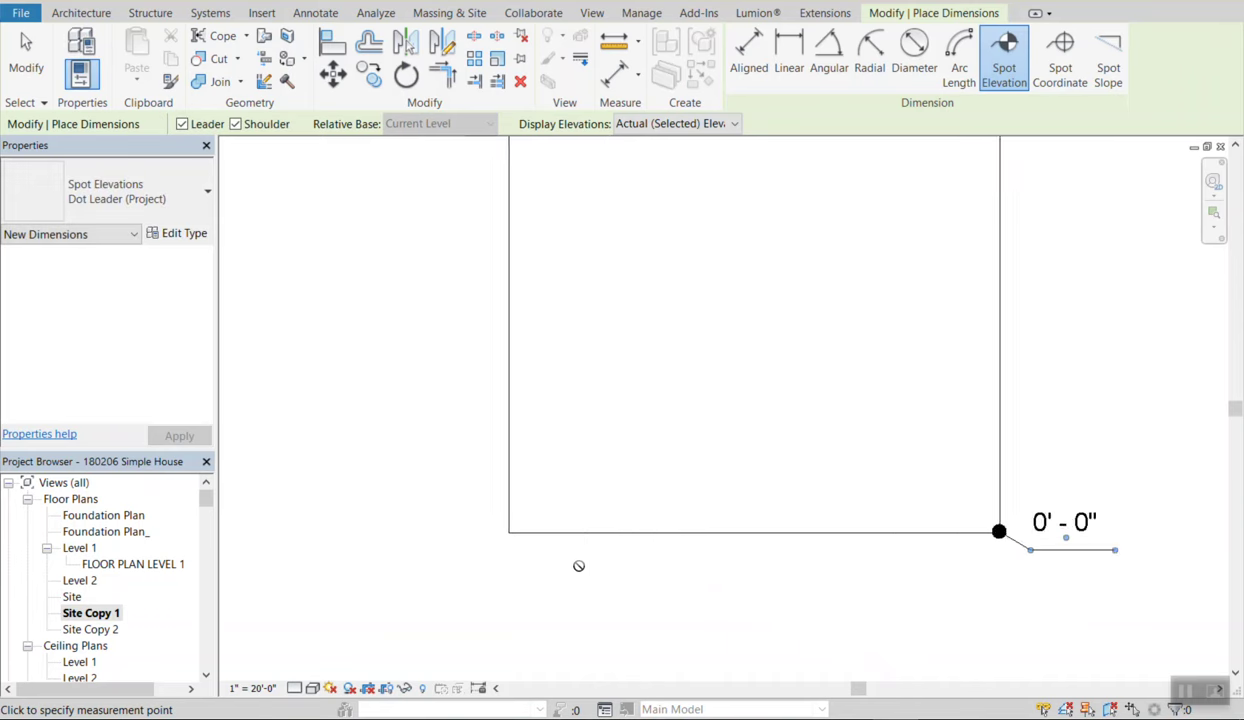
pyautogui.scroll(2, 578, 566)
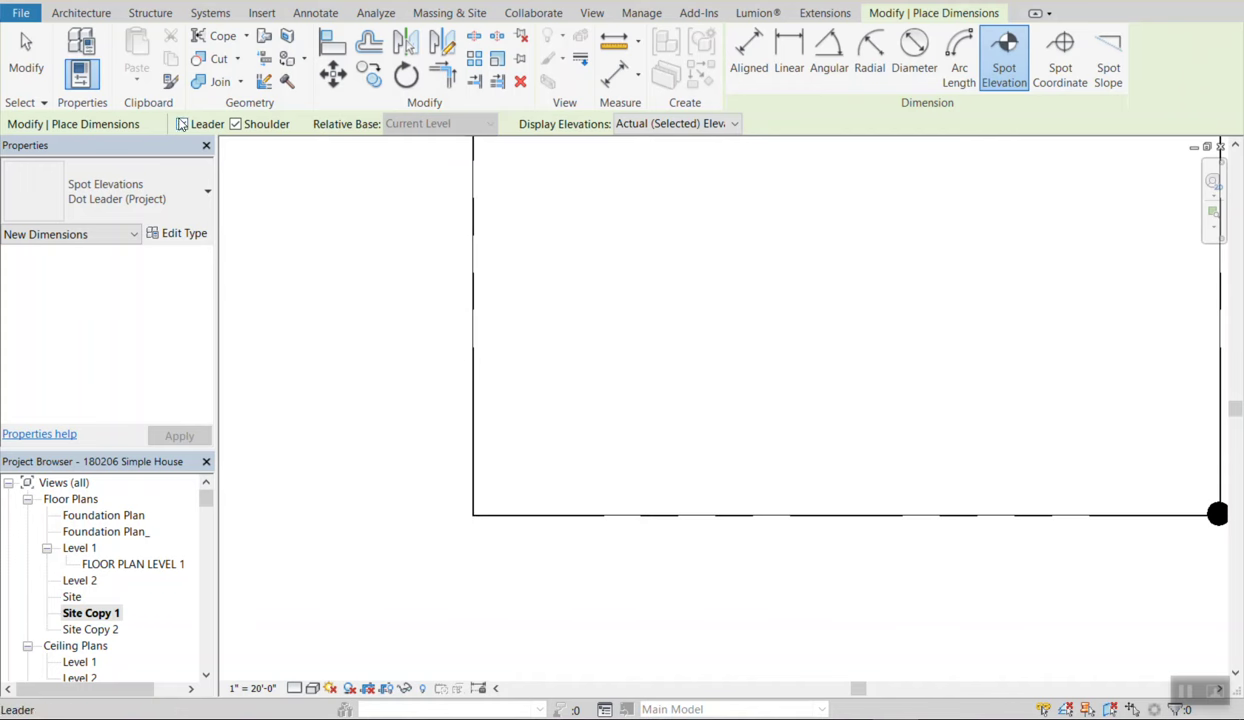
pyautogui.click(476, 514)
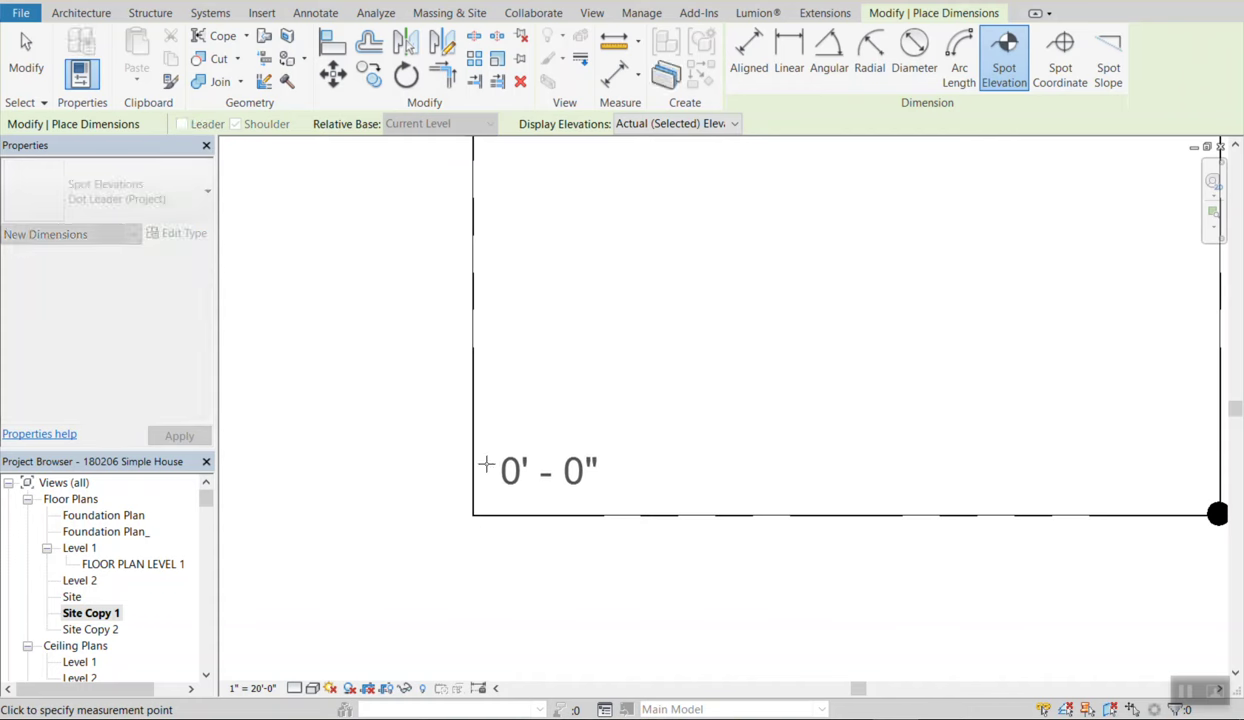
pyautogui.click(440, 480)
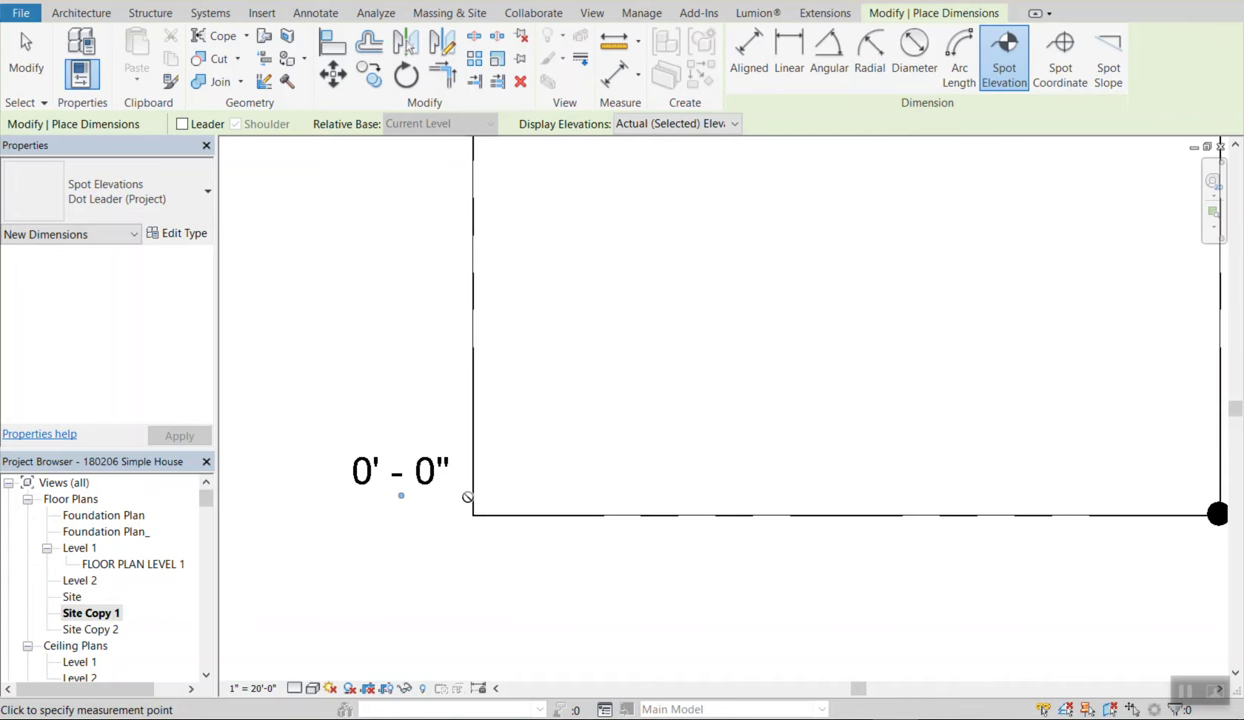
pyautogui.press('Escape')
pyautogui.press('Escape')
# Try placing a bottom-left spot elevation with a leader but no shoulder, then cancel.
pyautogui.click(423, 479)
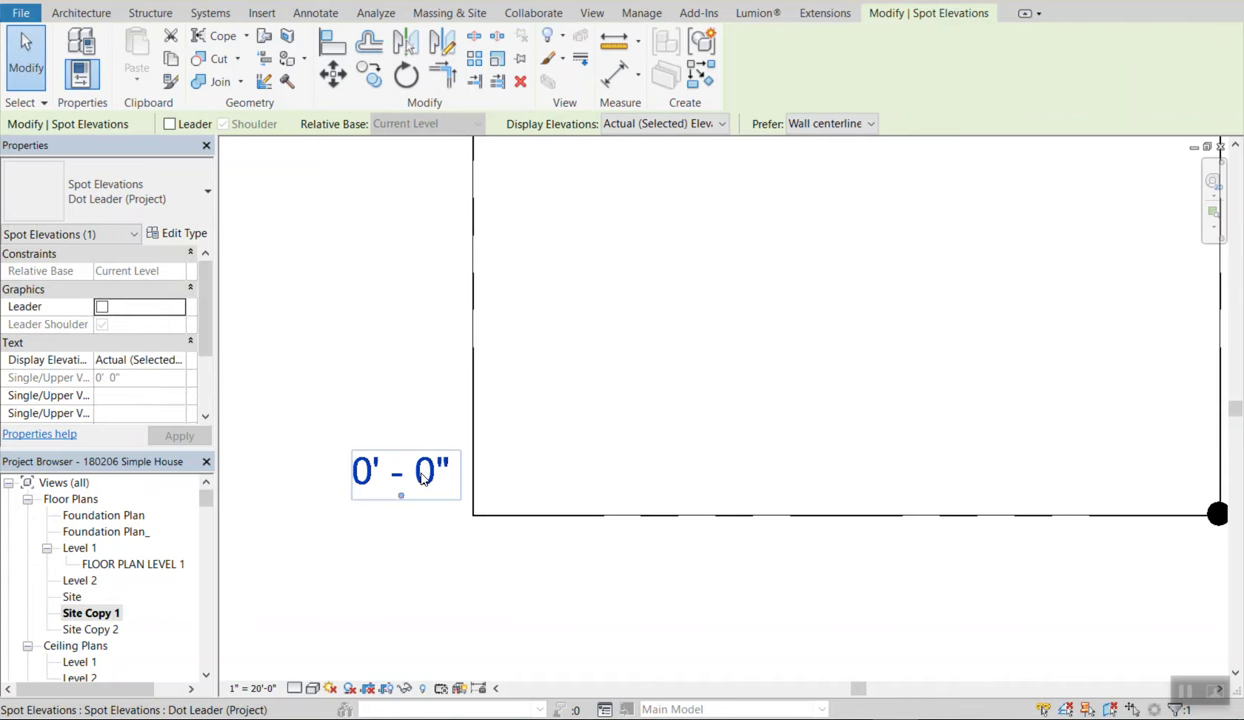
pyautogui.scroll(-2, 417, 519)
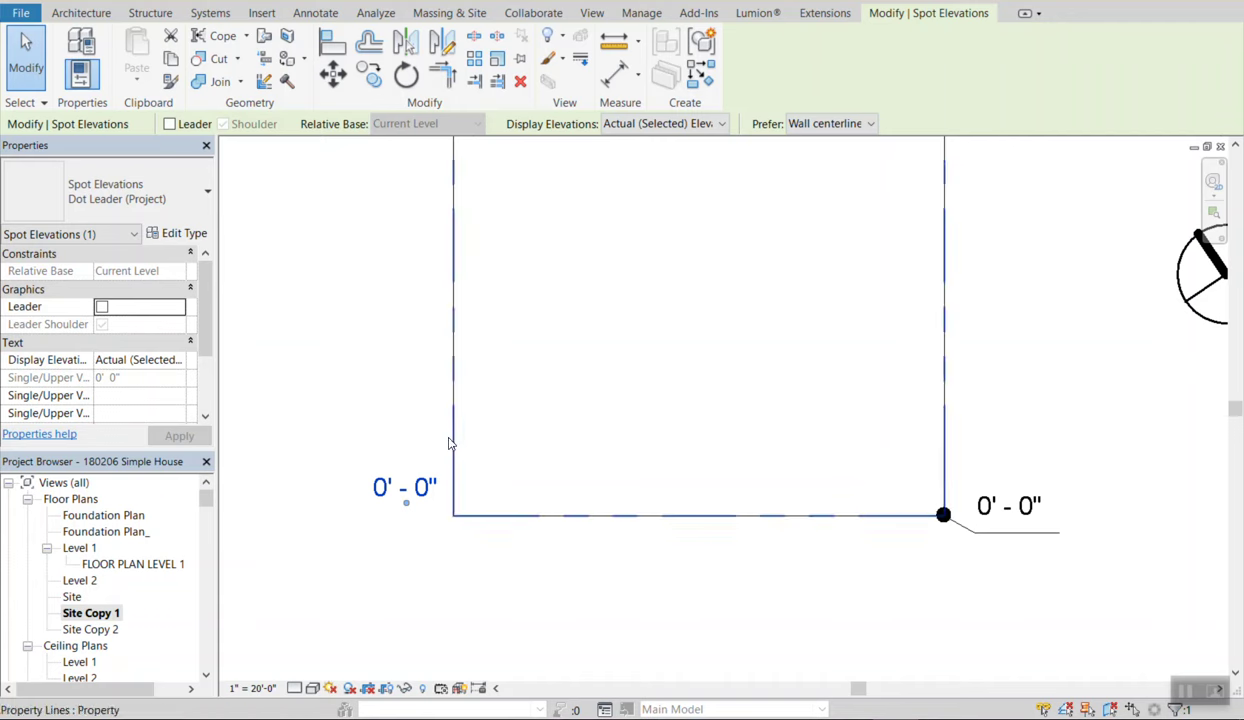
pyautogui.press('Escape')
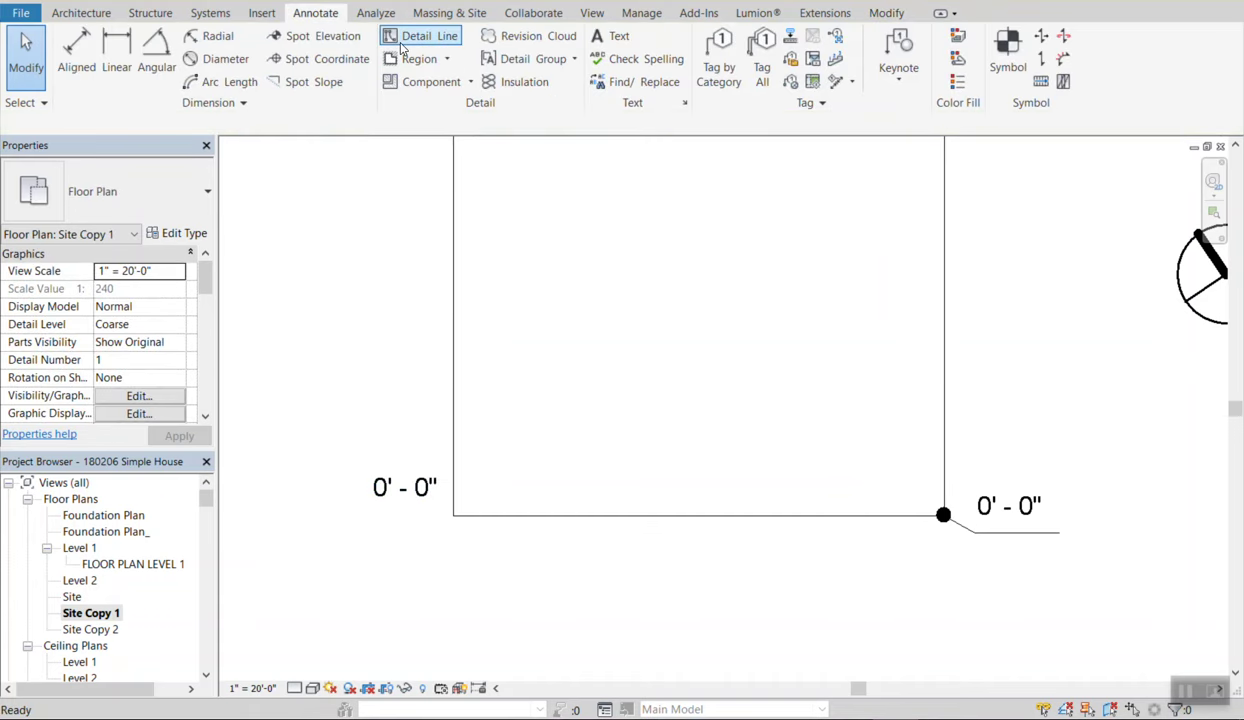
pyautogui.click(316, 36)
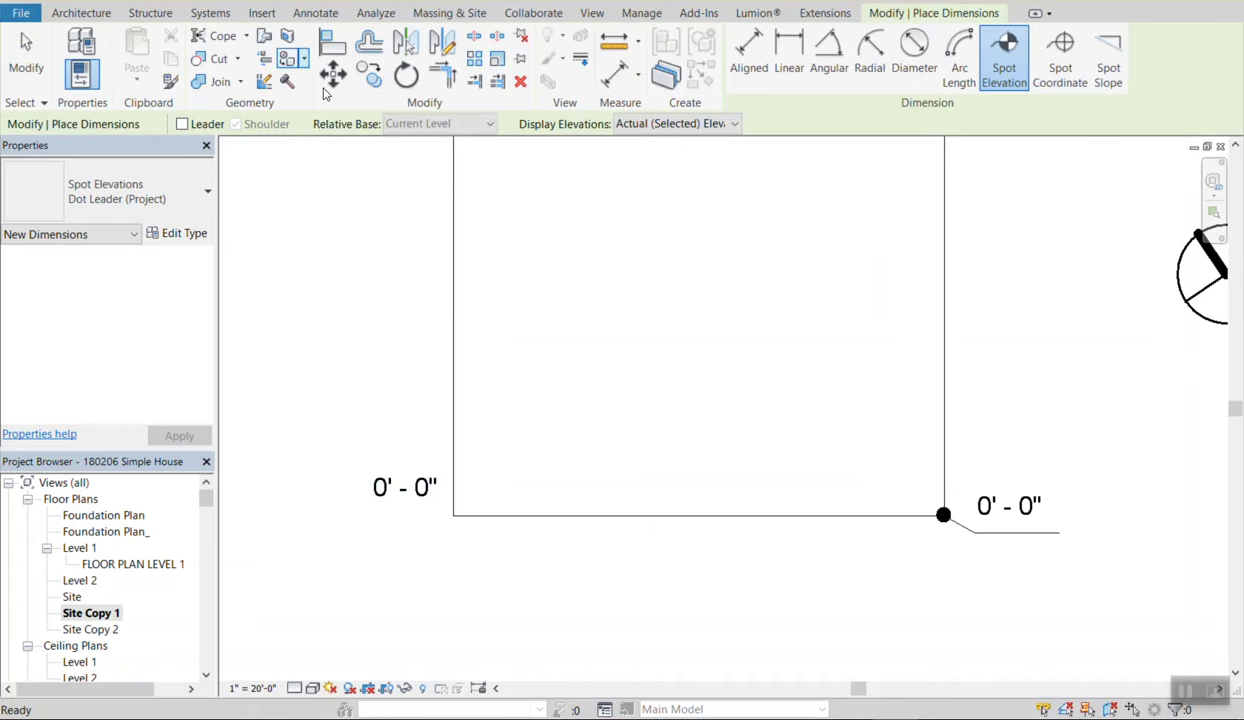
pyautogui.click(182, 124)
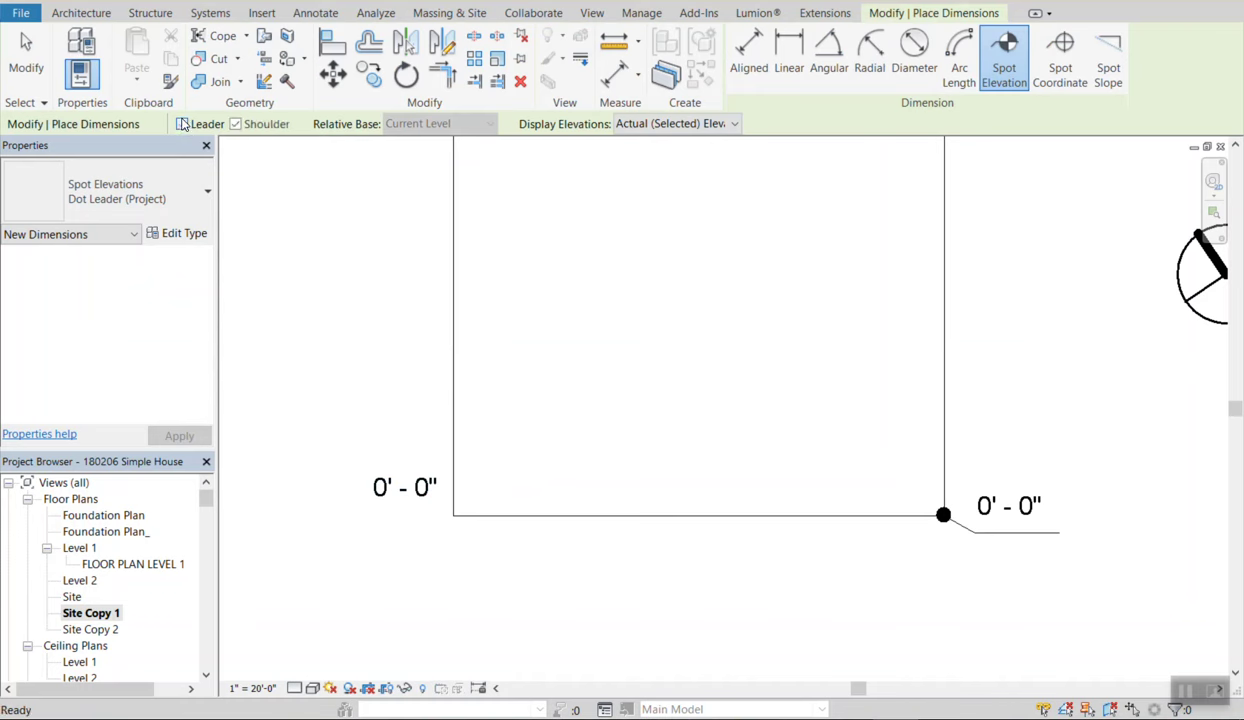
pyautogui.click(236, 124)
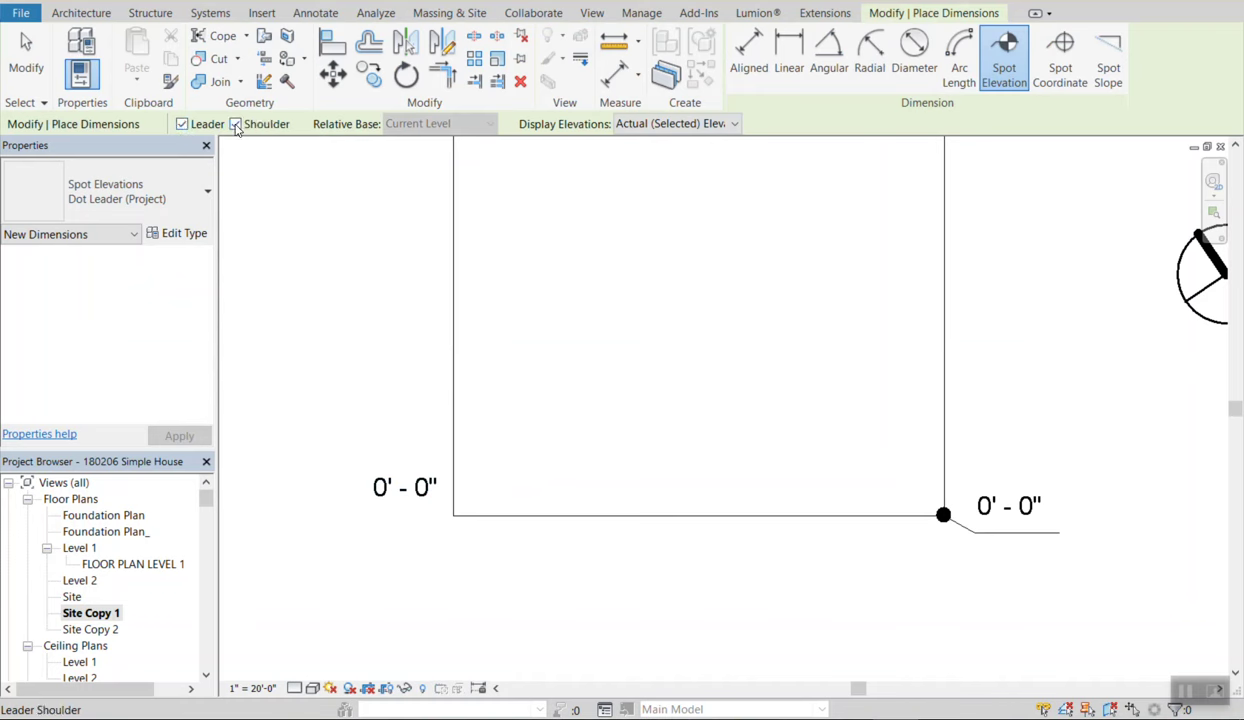
pyautogui.click(458, 514)
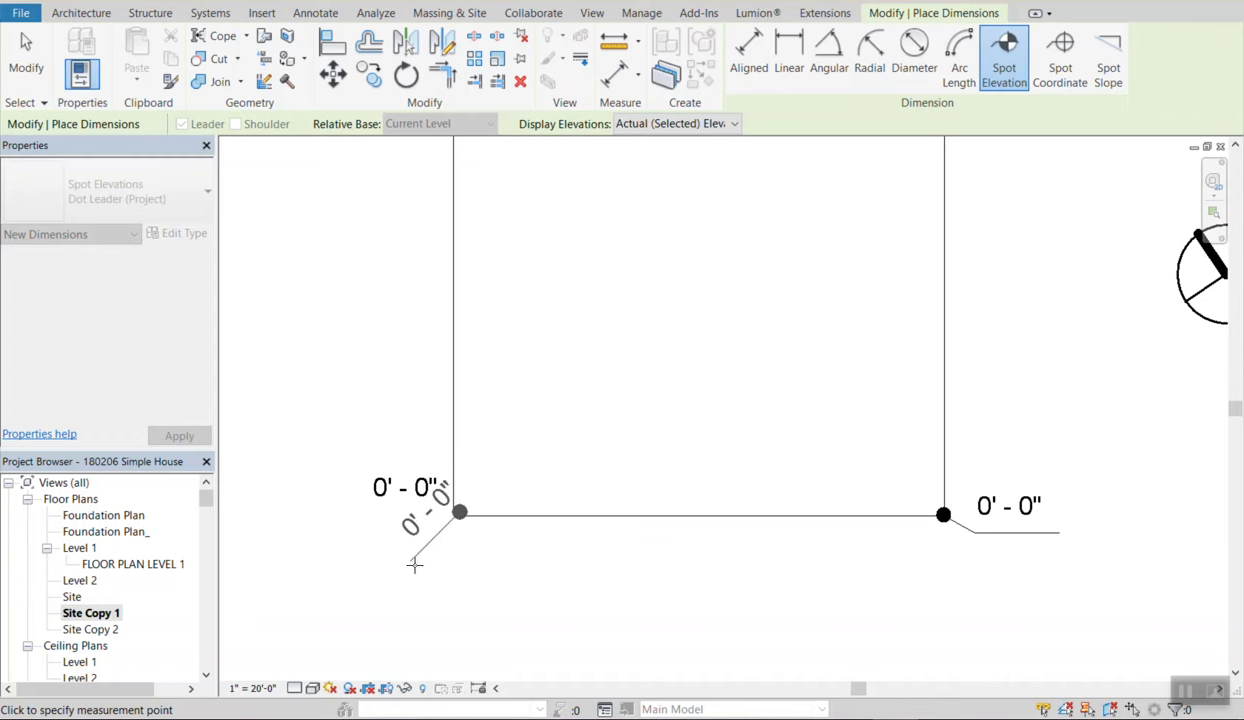
pyautogui.press('Escape')
pyautogui.press('Escape')
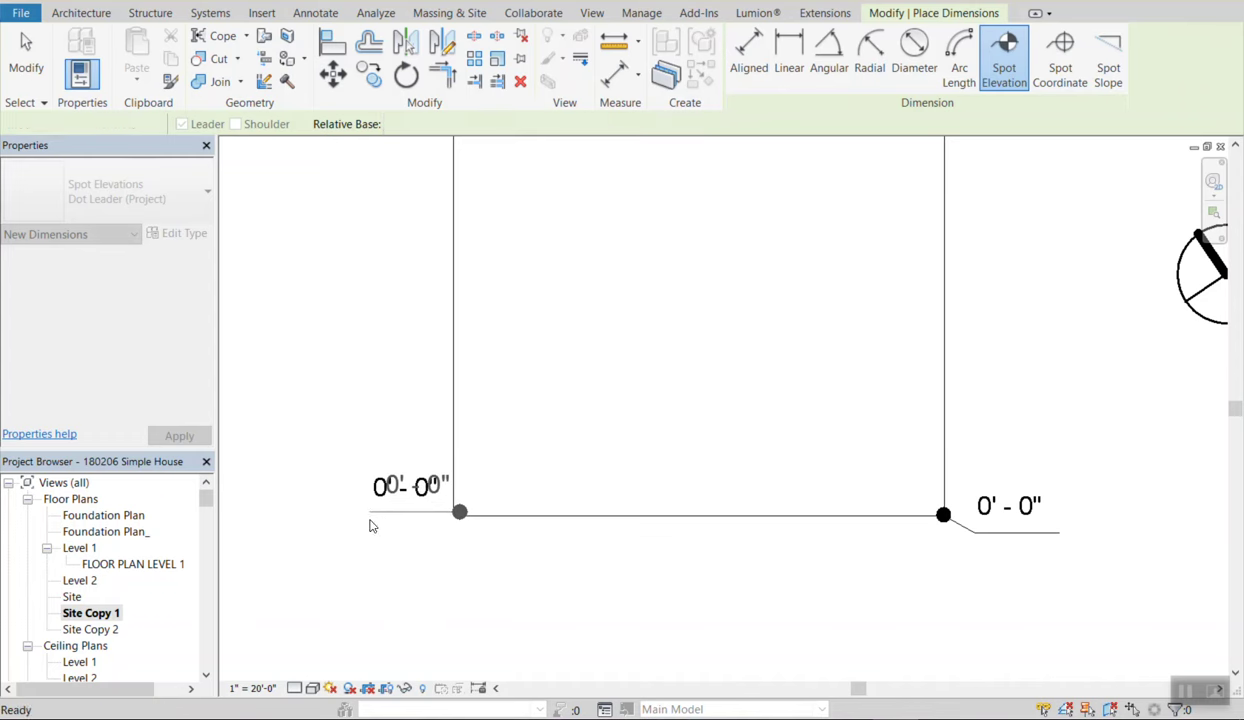
# Delete the old left spot elevation and re-place it with a leader, bend point and left shoulder.
pyautogui.click(410, 485)
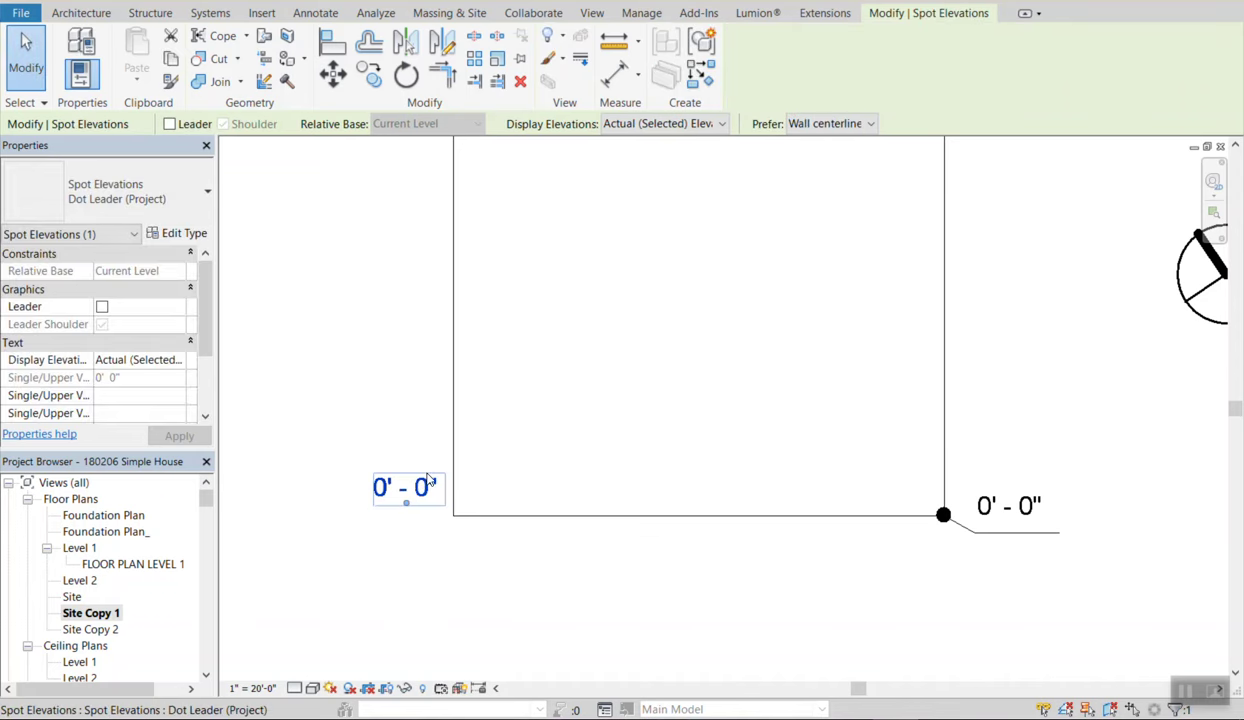
pyautogui.press('Delete')
pyautogui.click(312, 36)
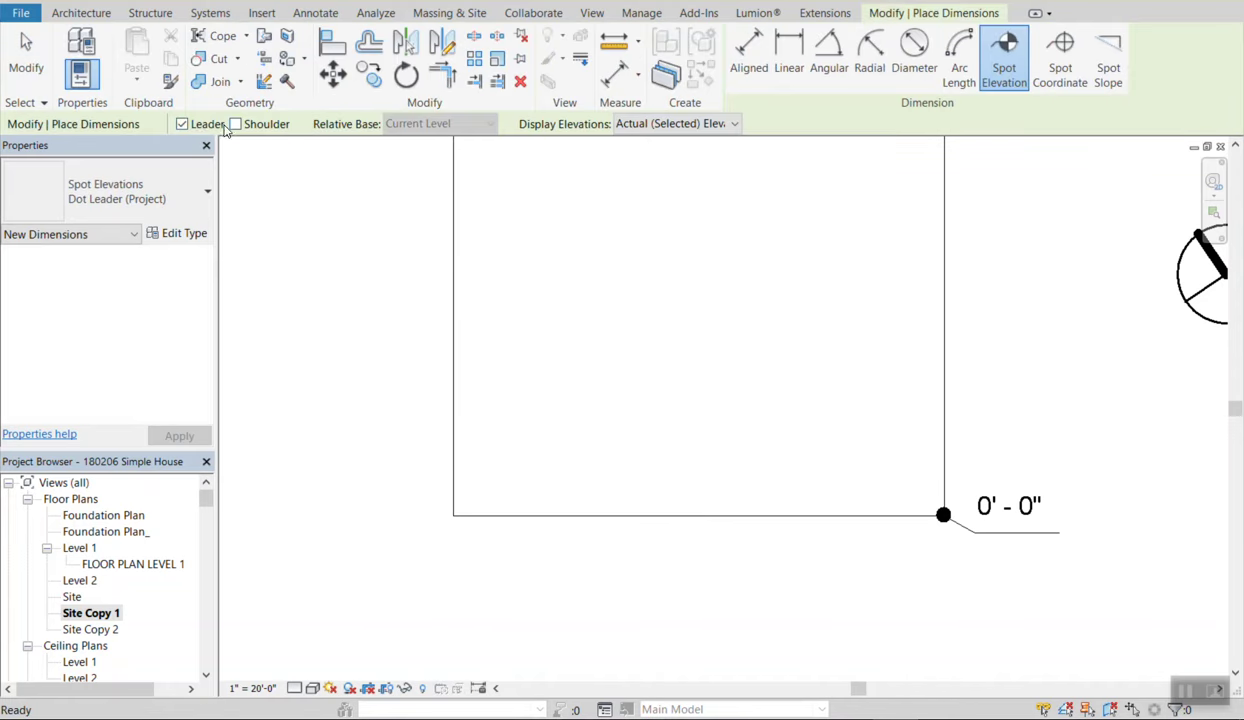
pyautogui.click(236, 124)
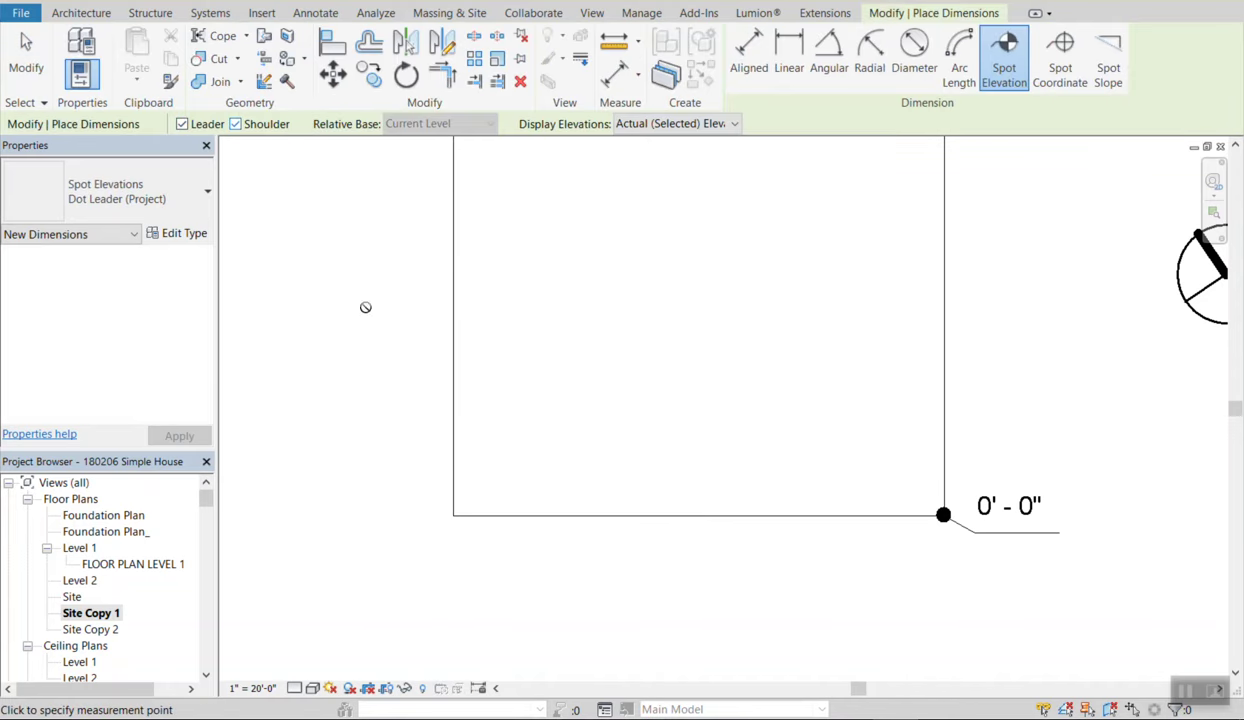
pyautogui.click(454, 515)
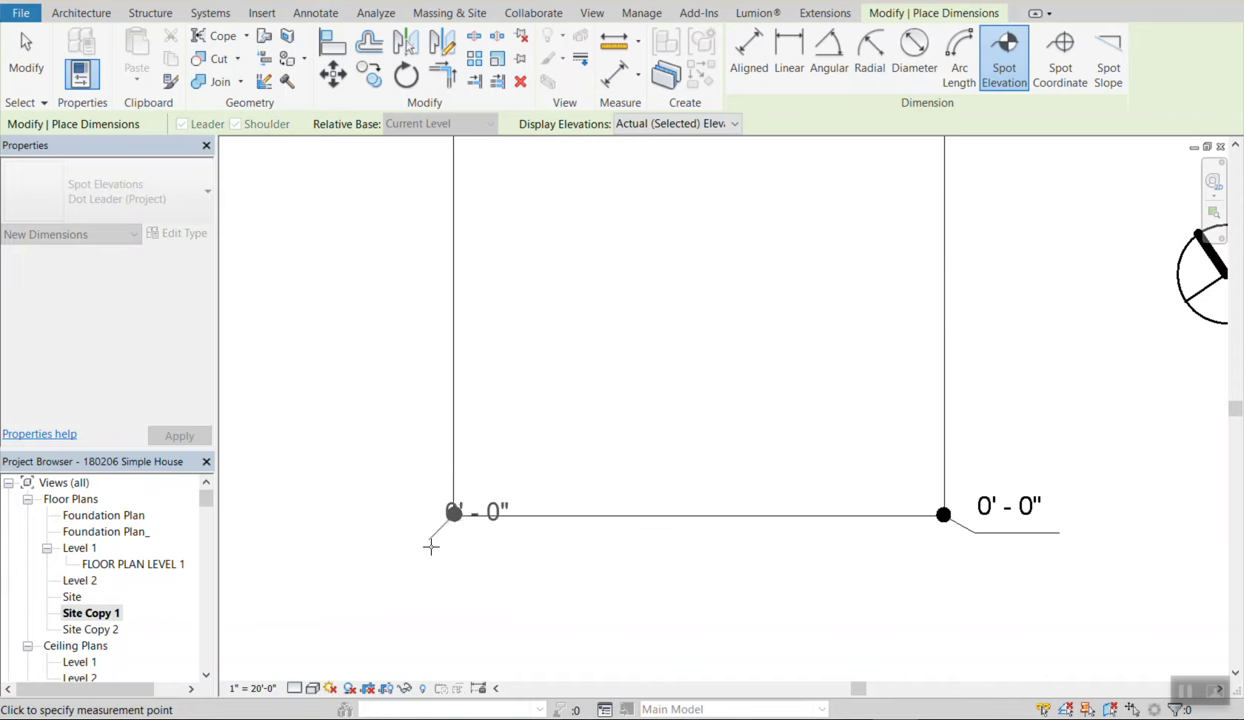
pyautogui.click(420, 548)
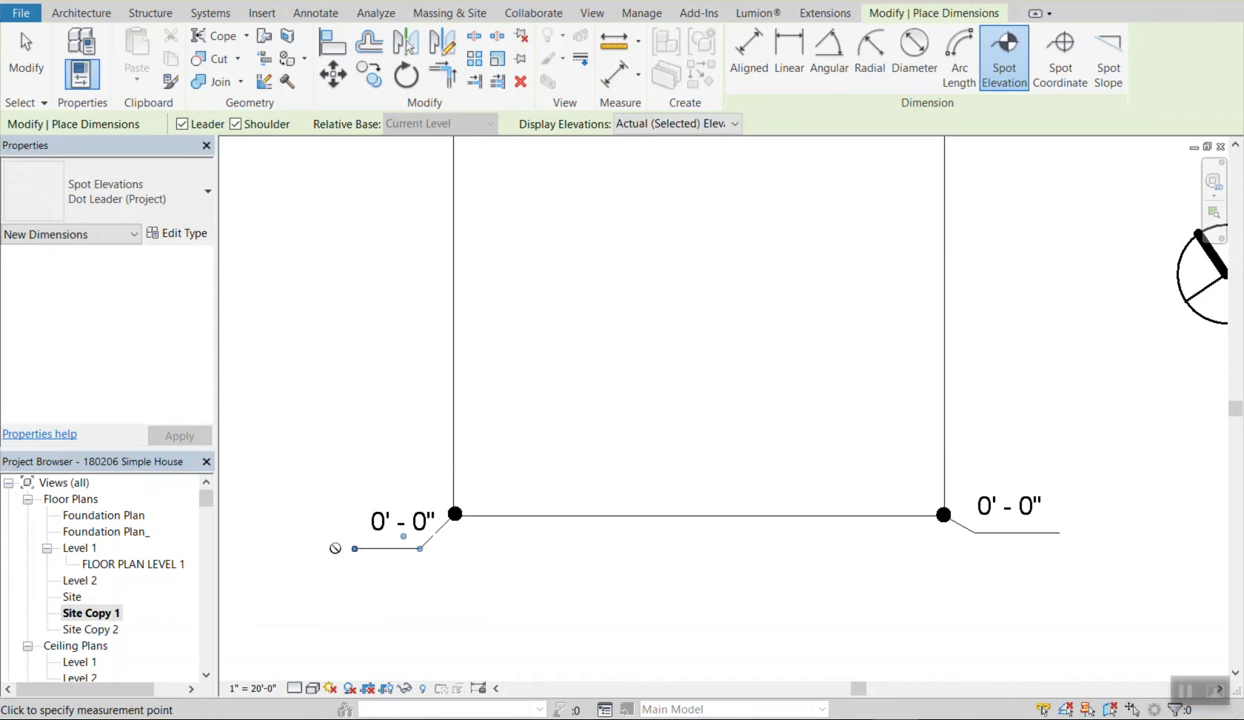
pyautogui.click(340, 550)
pyautogui.press('Escape')
pyautogui.press('Escape')
pyautogui.scroll(-5, 380, 597)
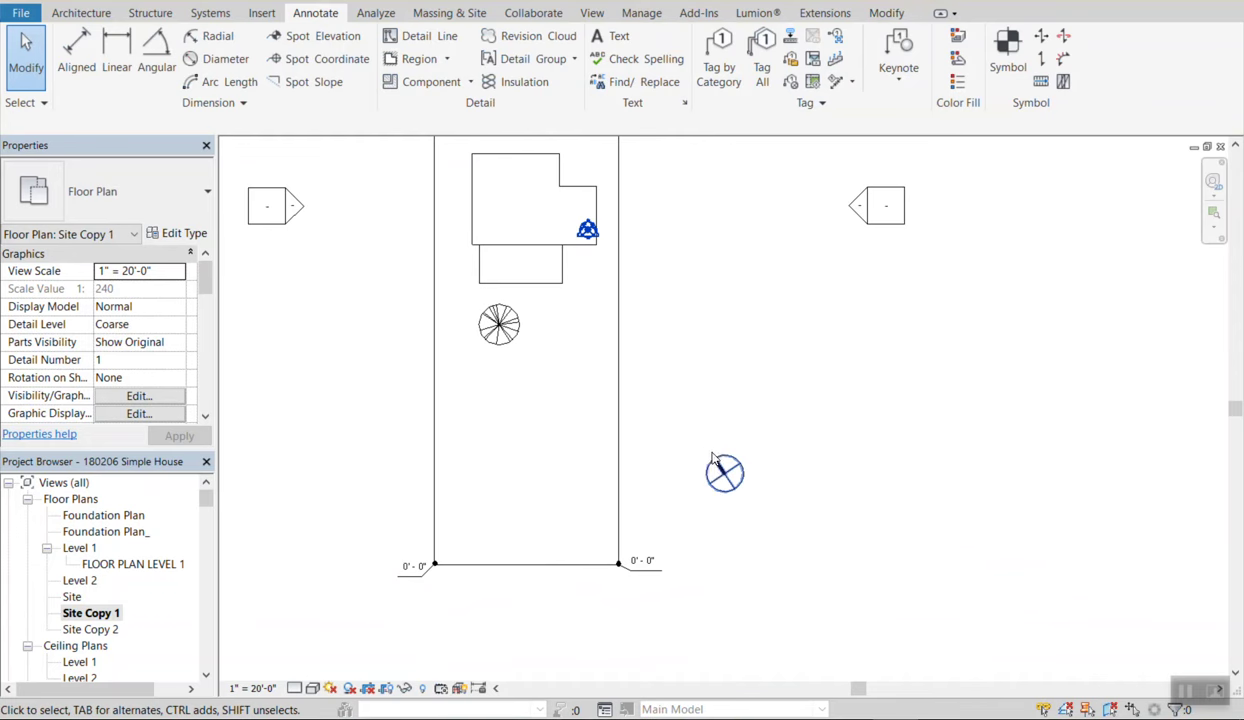
pyautogui.scroll(-2, 588, 572)
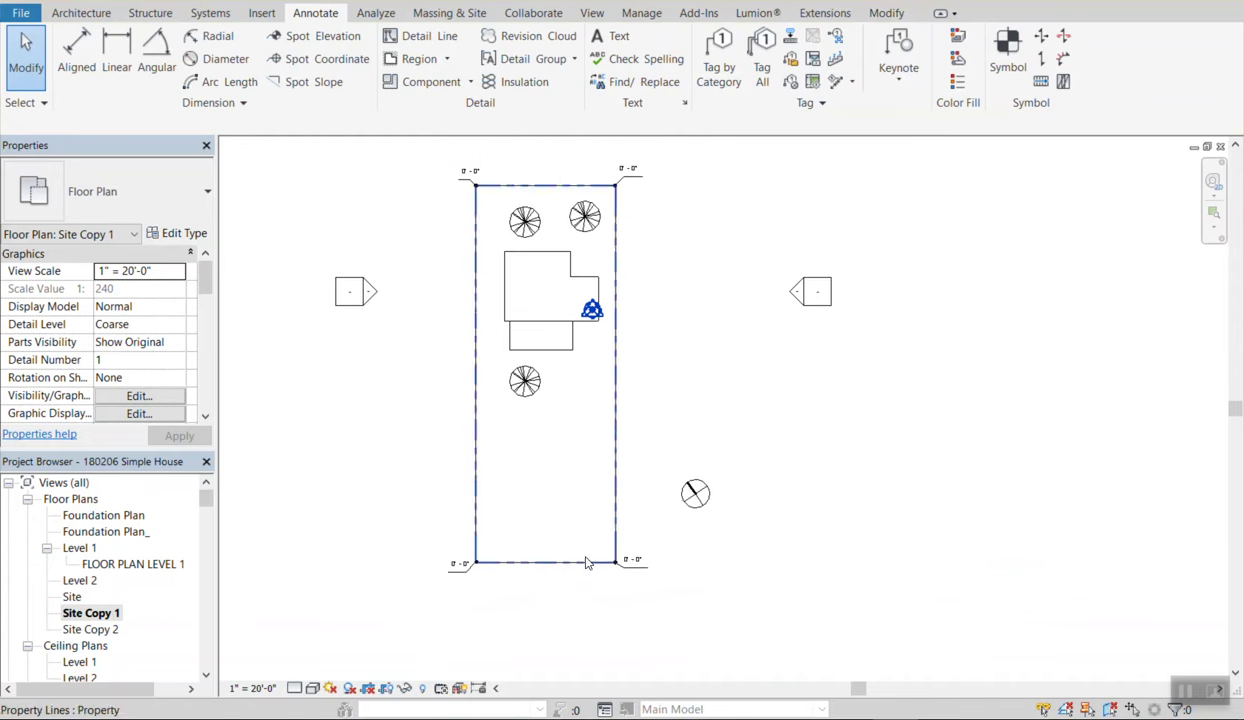
pyautogui.scroll(2, 618, 262)
pyautogui.scroll(-2, 628, 295)
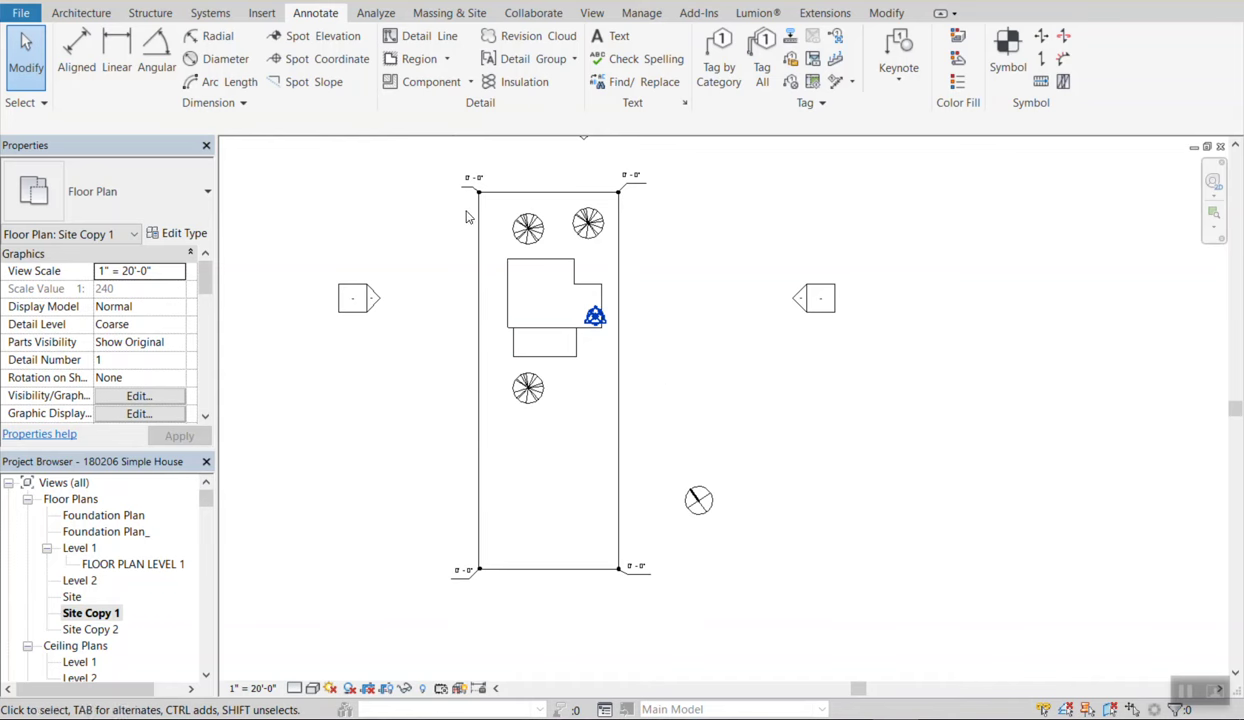
pyautogui.scroll(3, 569, 583)
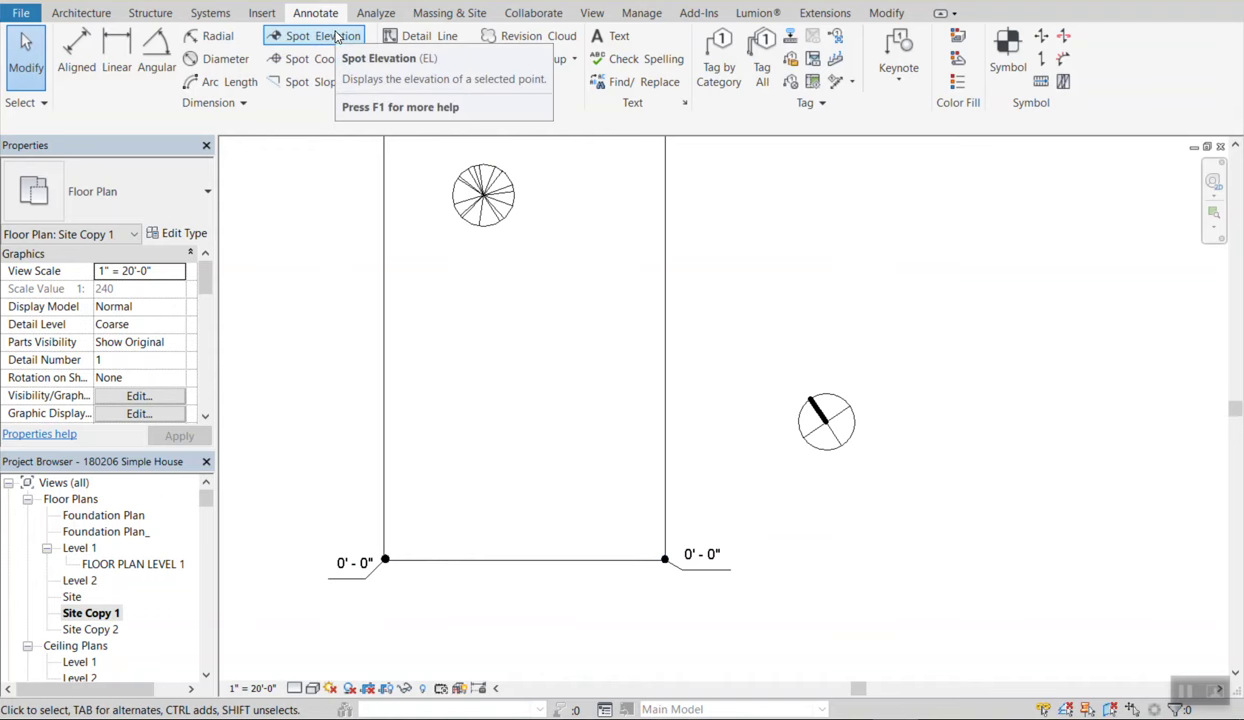
pyautogui.scroll(5, 388, 562)
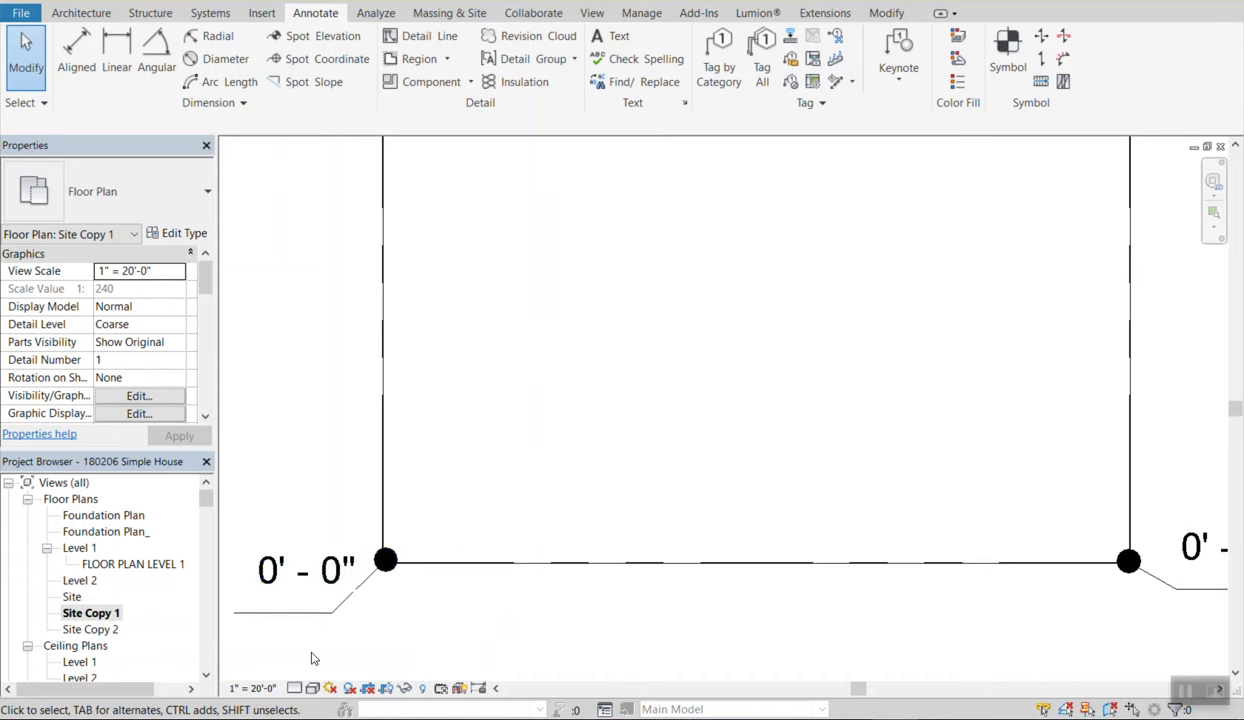
pyautogui.scroll(-2, 313, 659)
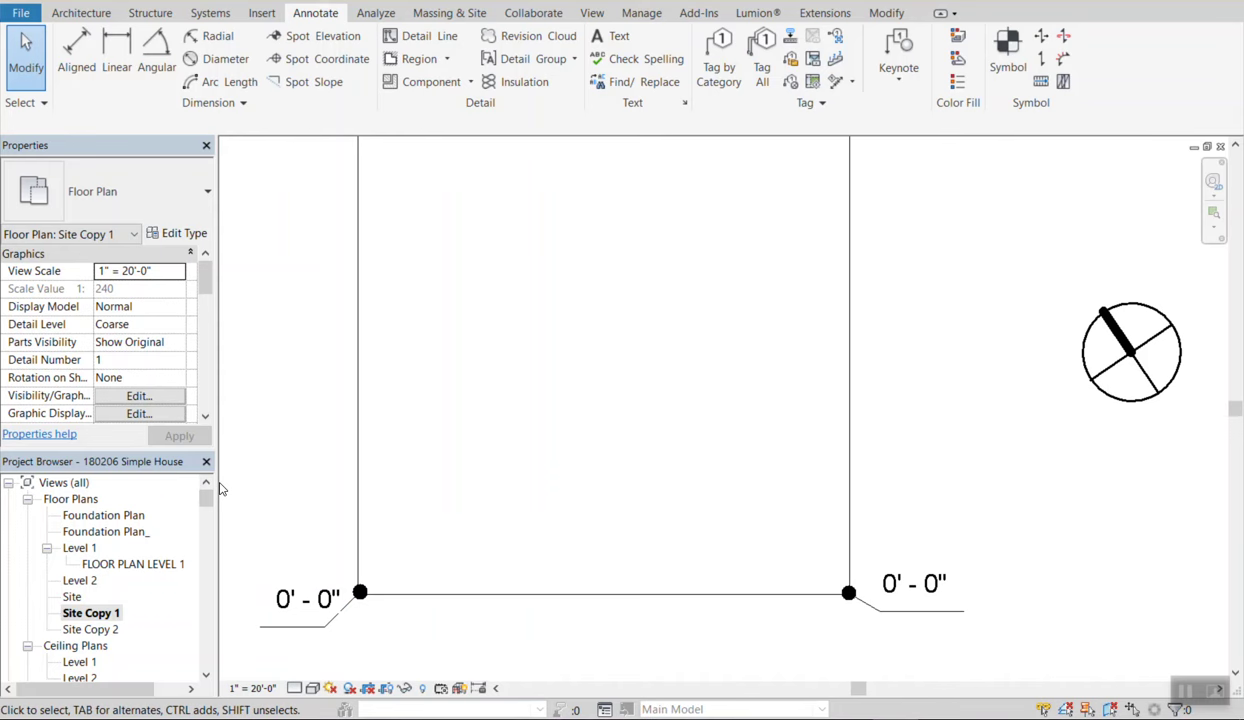
pyautogui.scroll(-3, 244, 469)
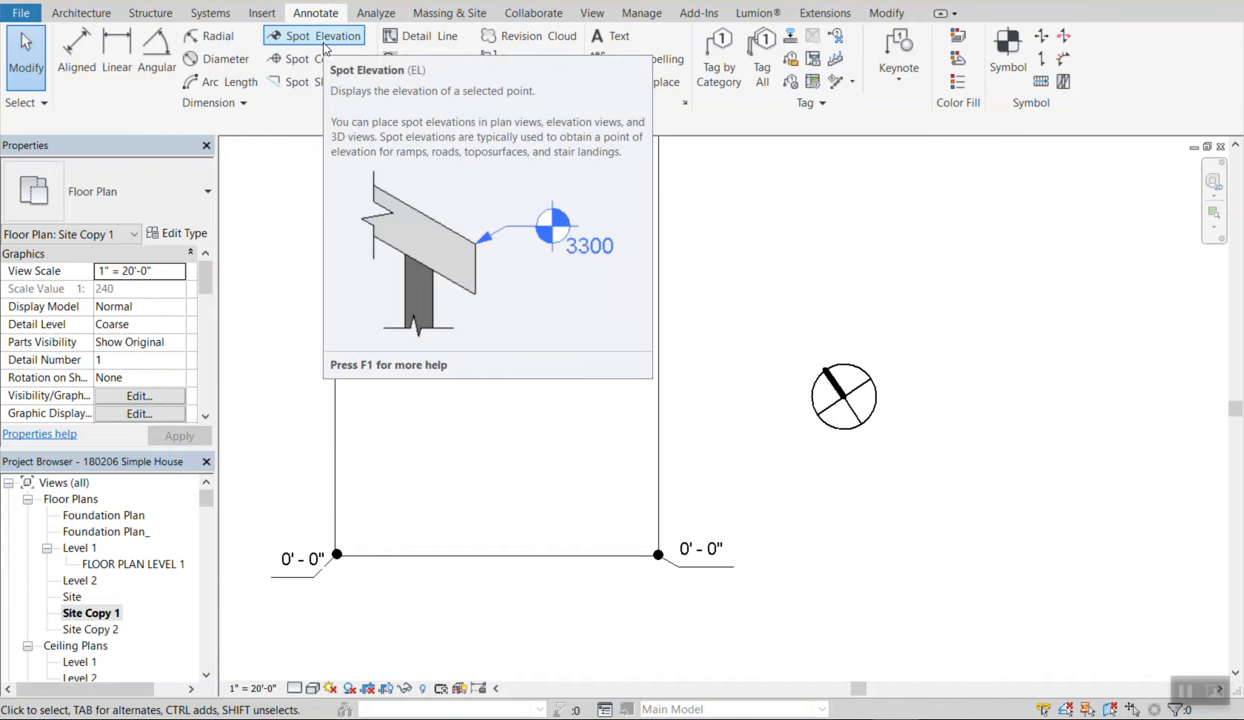
# Start the Spot Elevation tool and drop down its type list in the Properties palette.
pyautogui.click(323, 40)
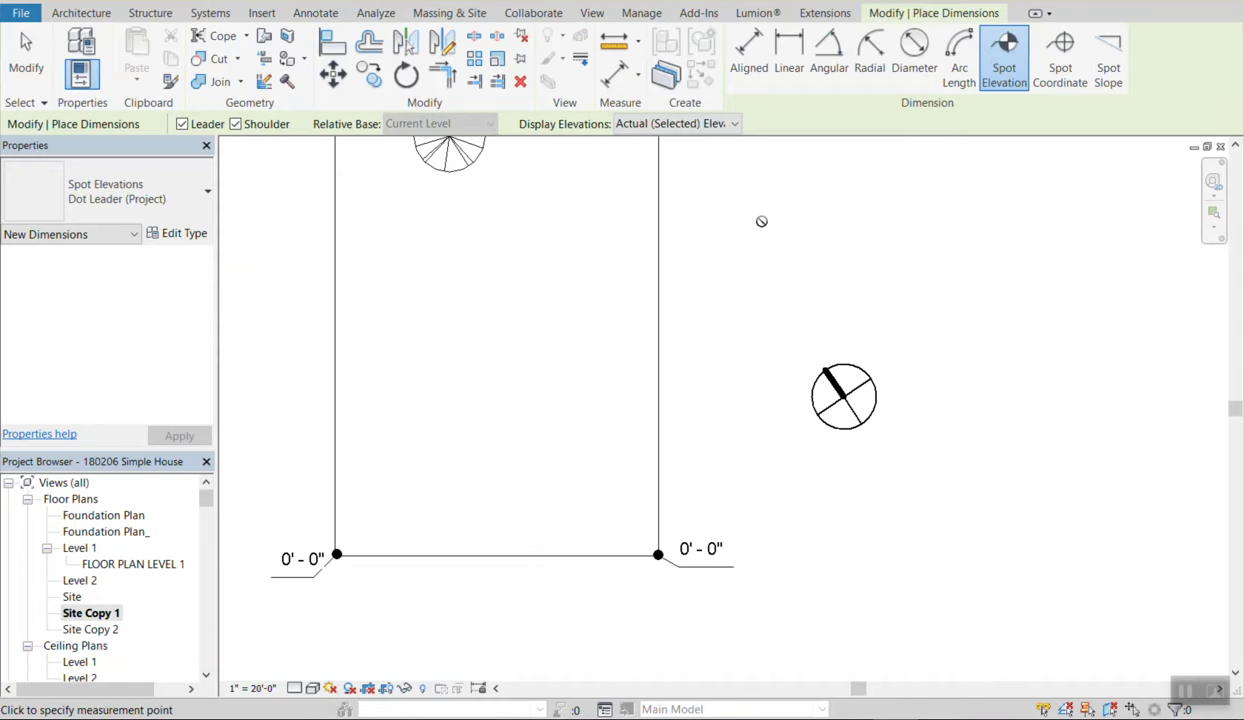
pyautogui.click(168, 198)
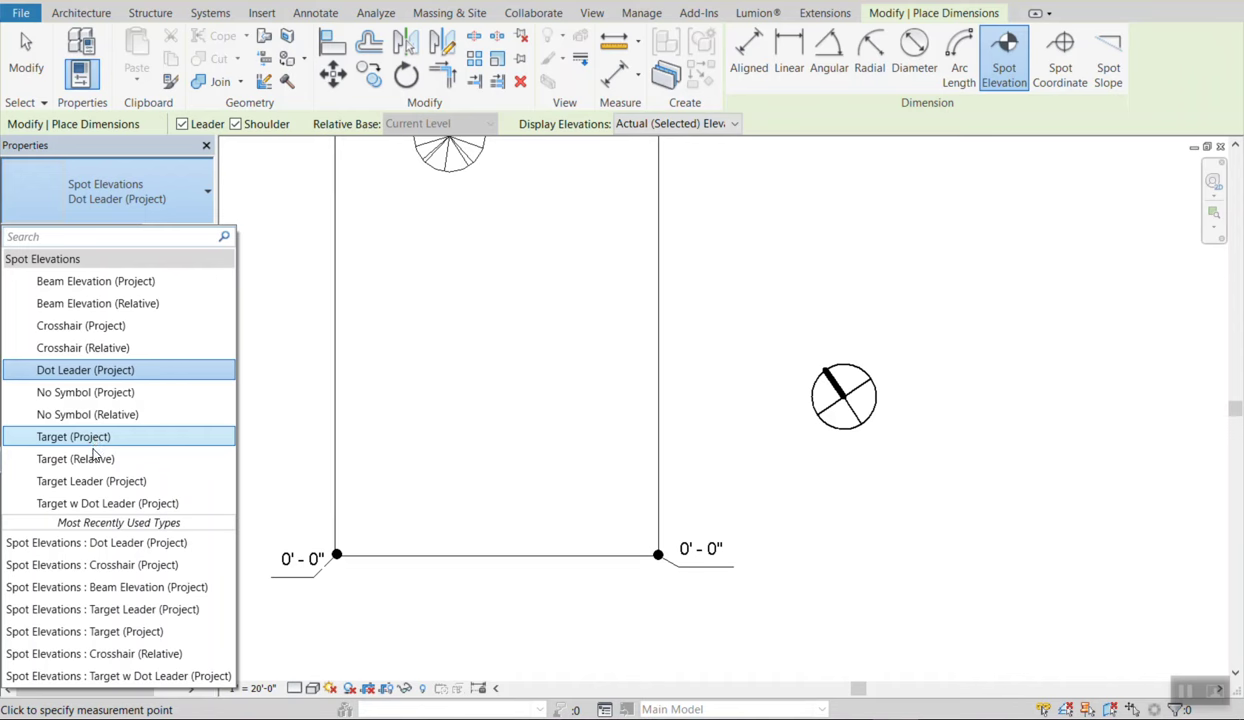
pyautogui.click(128, 189)
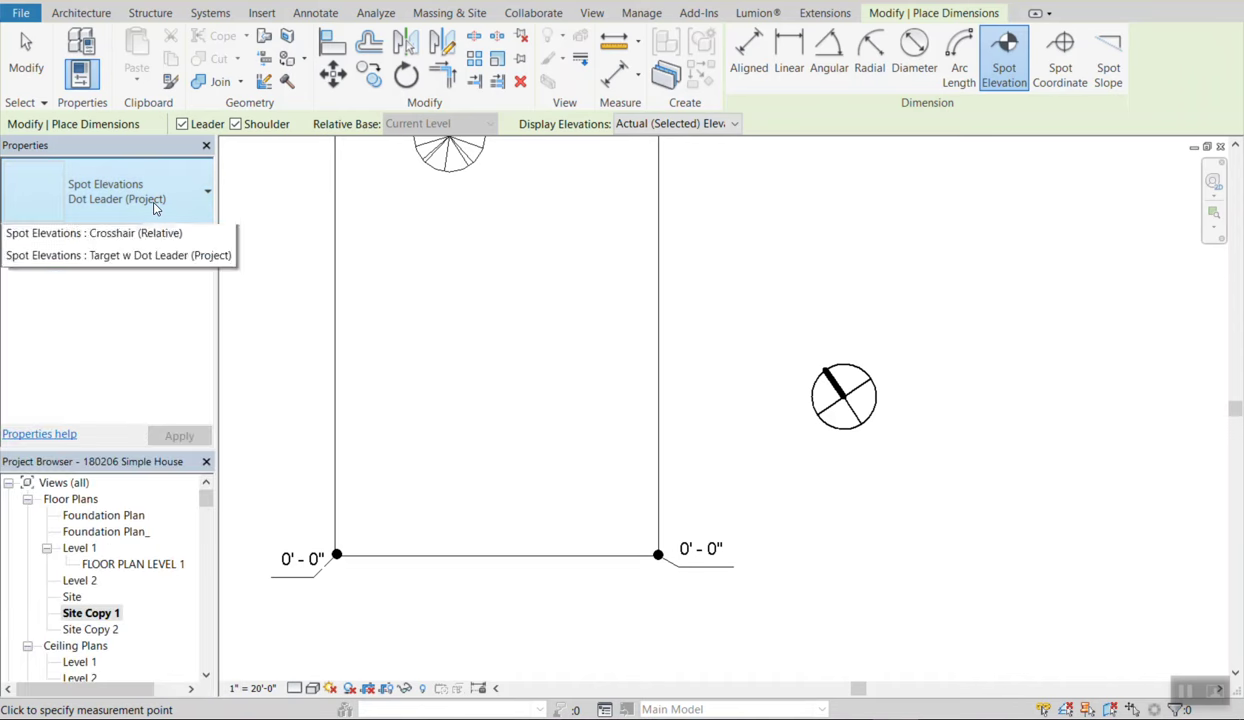
pyautogui.click(144, 196)
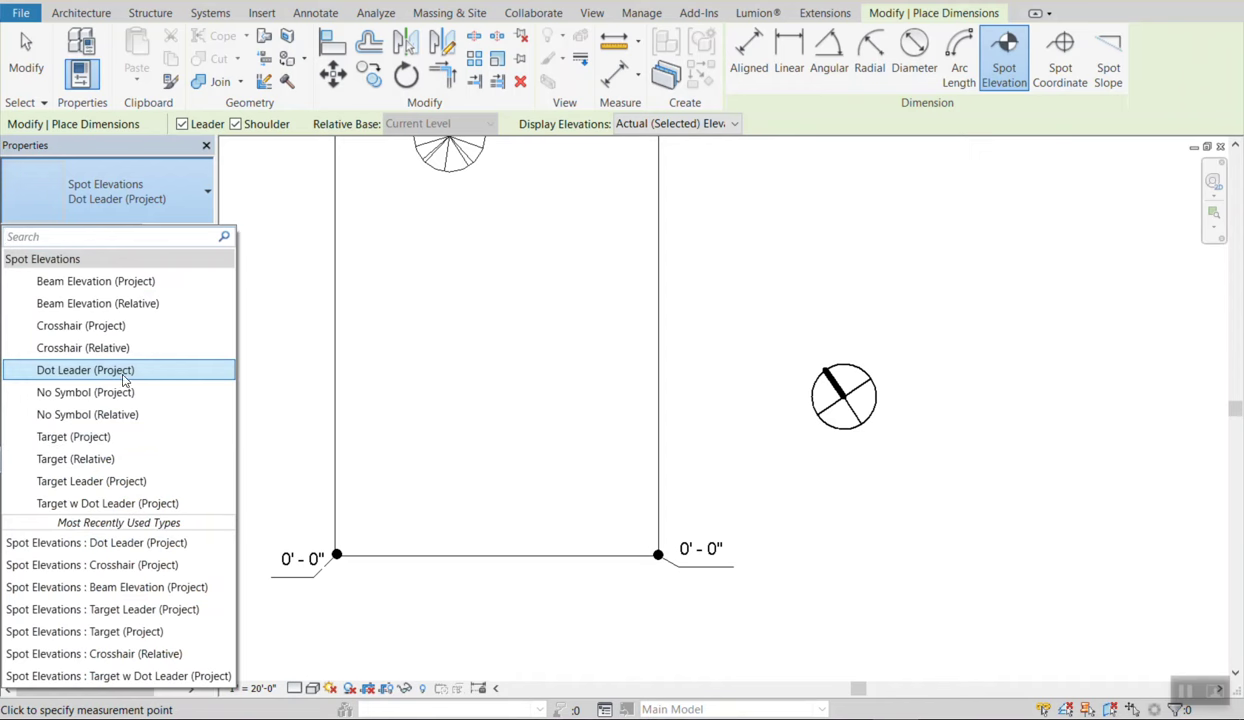
pyautogui.click(116, 349)
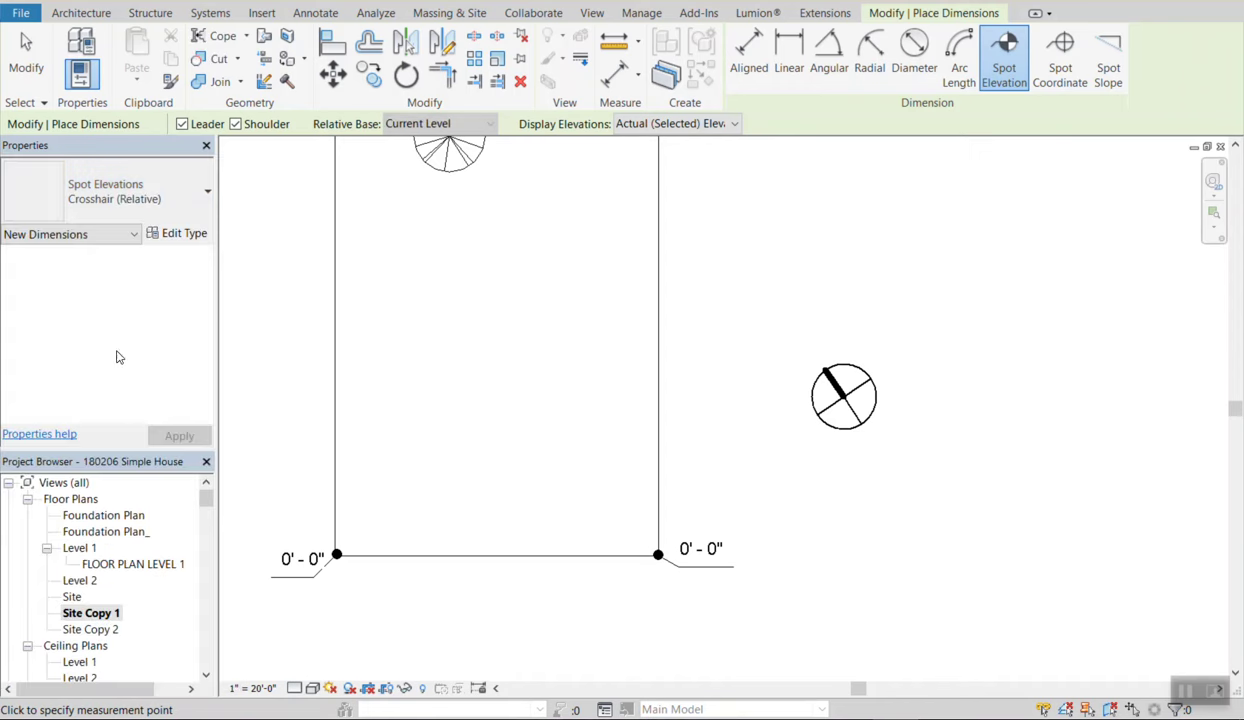
pyautogui.click(418, 520)
pyautogui.click(452, 502)
pyautogui.click(490, 503)
pyautogui.scroll(3, 490, 503)
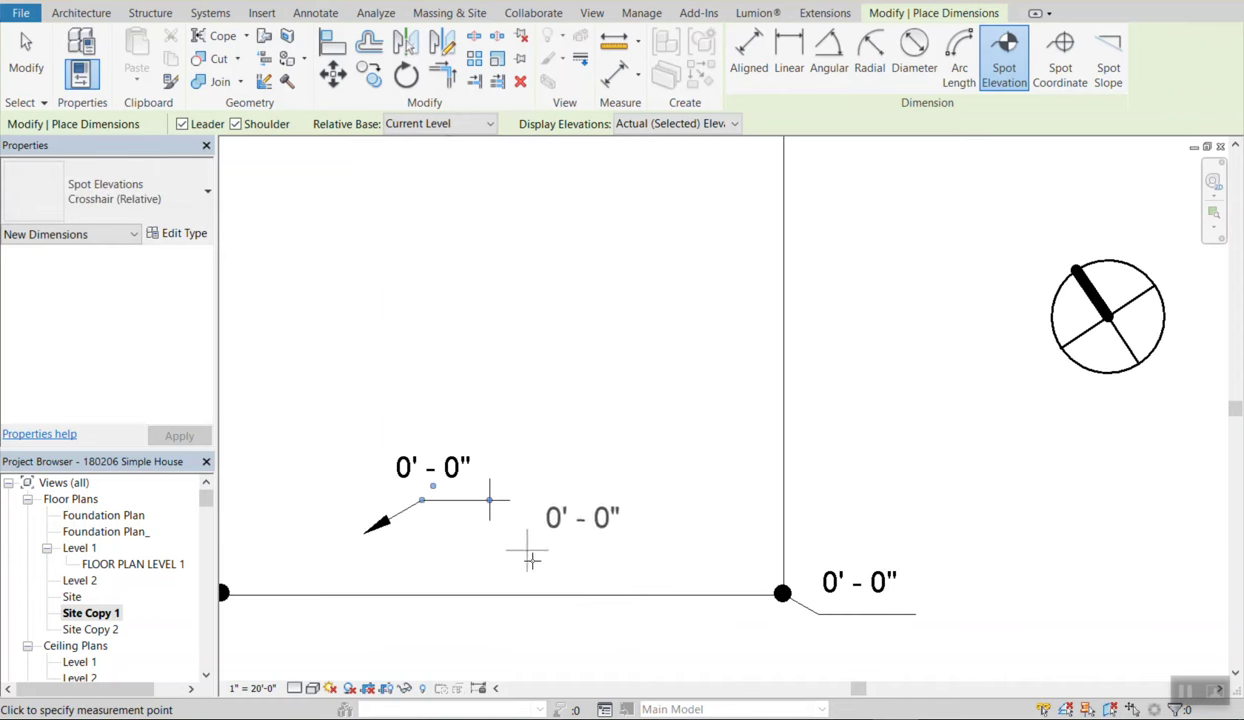
pyautogui.press('Escape')
pyautogui.click(489, 518)
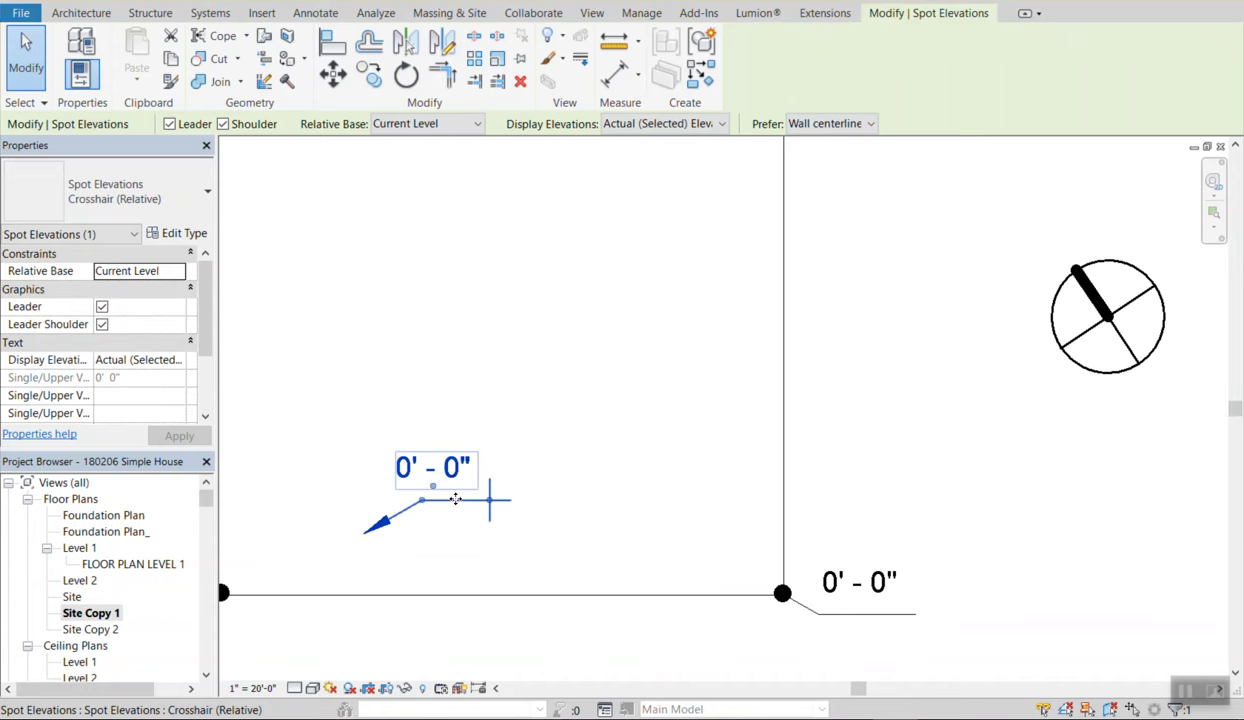
pyautogui.press('Delete')
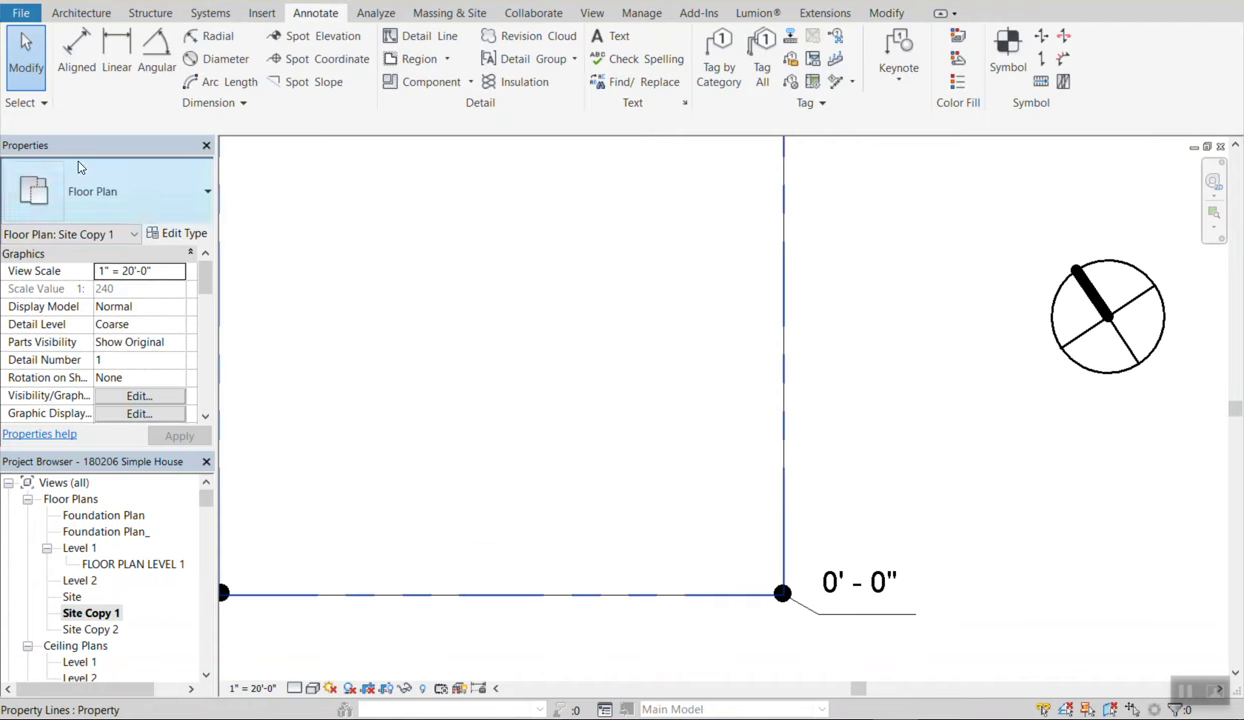
pyautogui.click(818, 599)
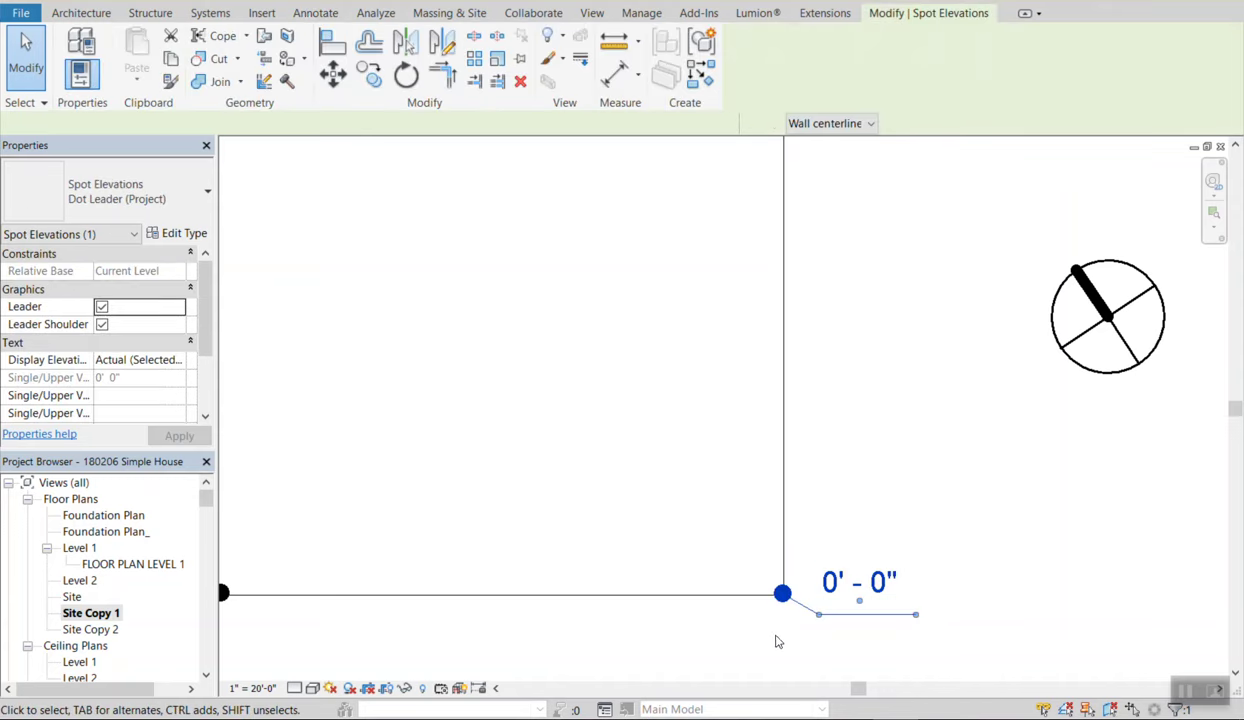
pyautogui.press('Escape')
pyautogui.click(805, 607)
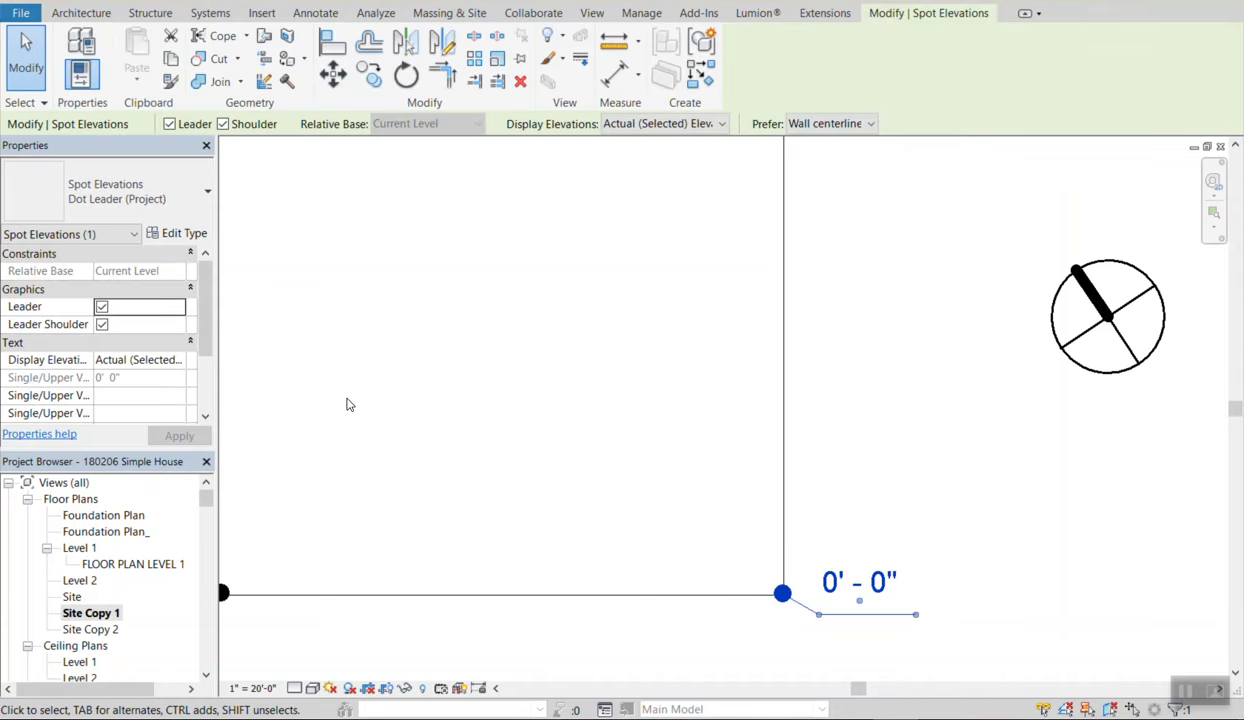
pyautogui.click(135, 200)
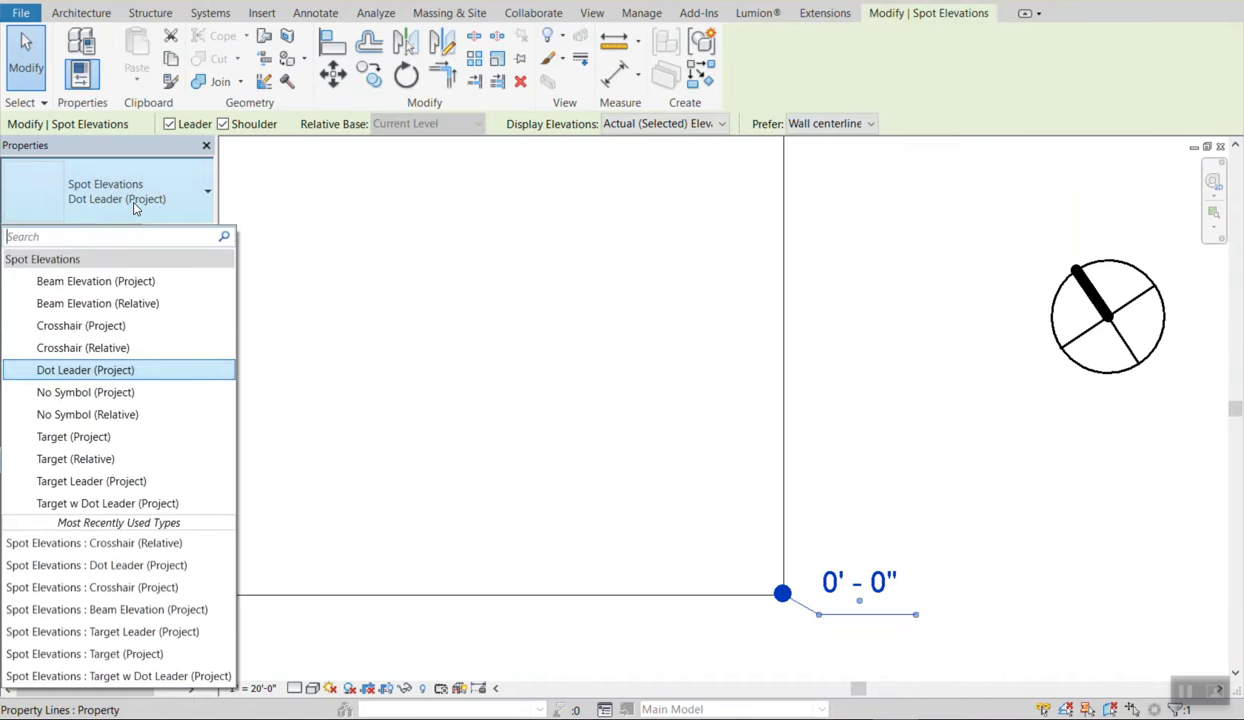
pyautogui.click(100, 437)
pyautogui.click(703, 453)
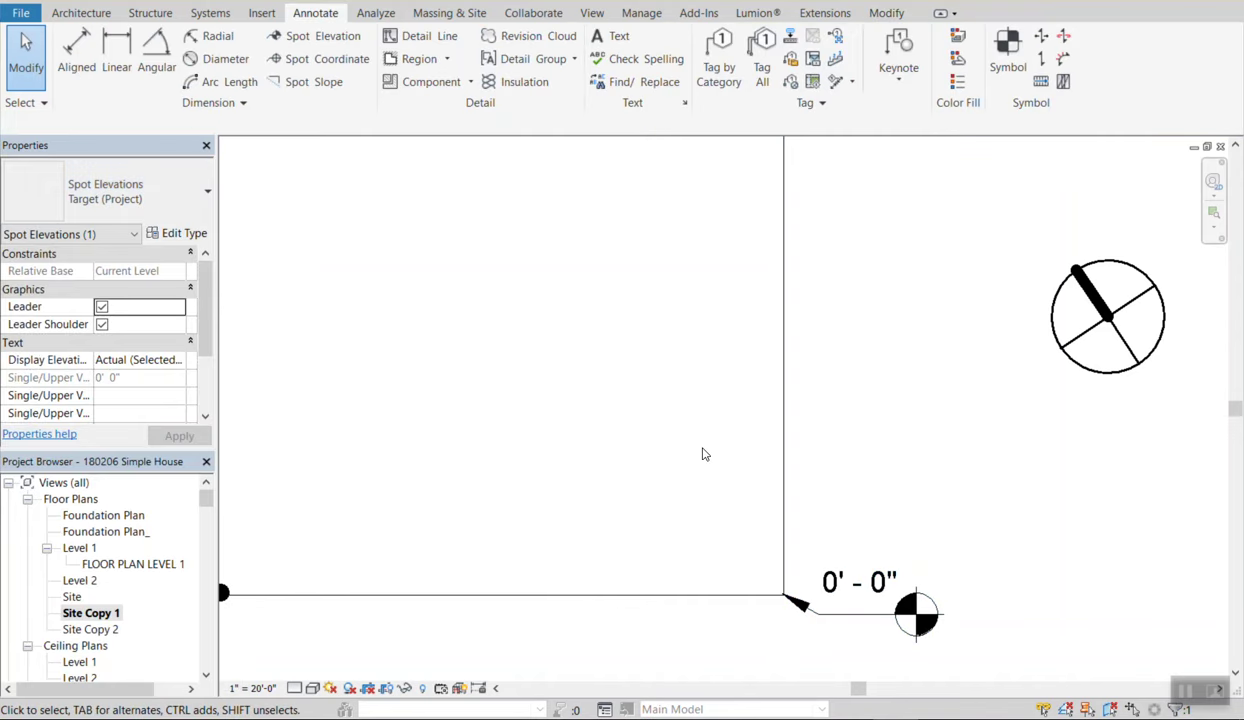
pyautogui.hotkey('ctrl', 'z')
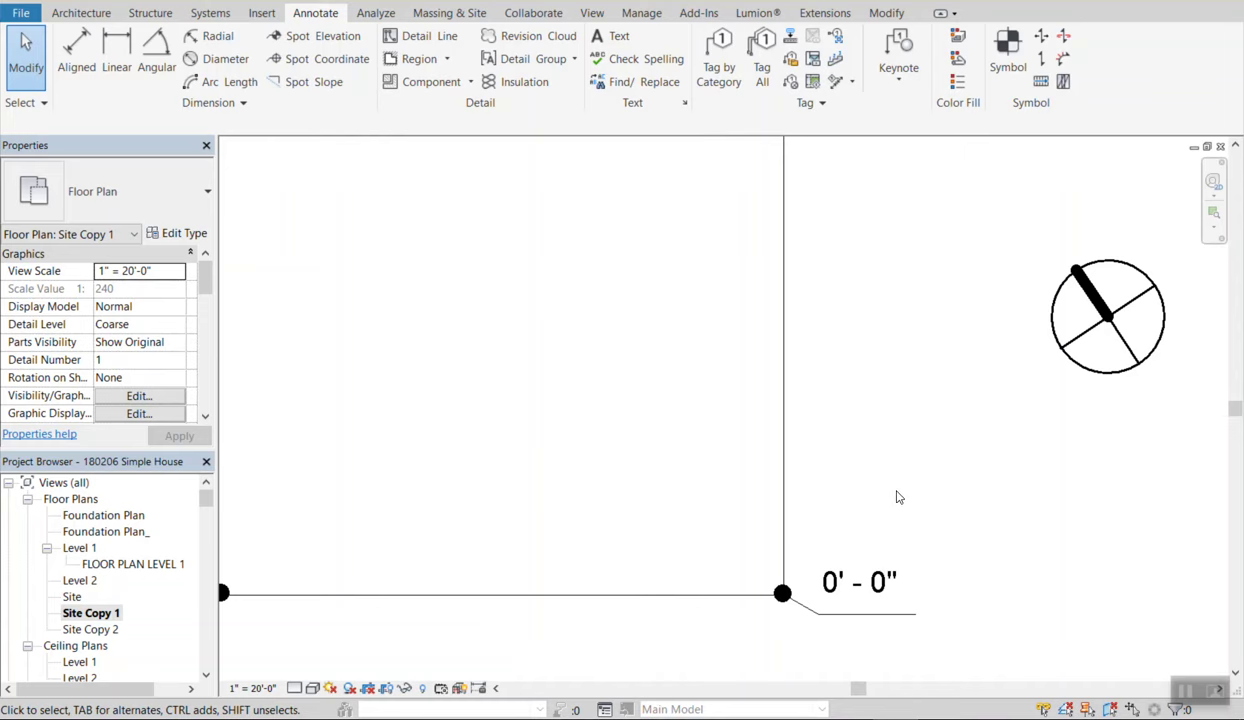
pyautogui.scroll(-4, 897, 497)
pyautogui.moveTo(814, 450)
pyautogui.mouseDown(button='middle')
pyautogui.moveTo(686, 605)
pyautogui.moveTo(644, 533)
pyautogui.mouseUp(button='middle')
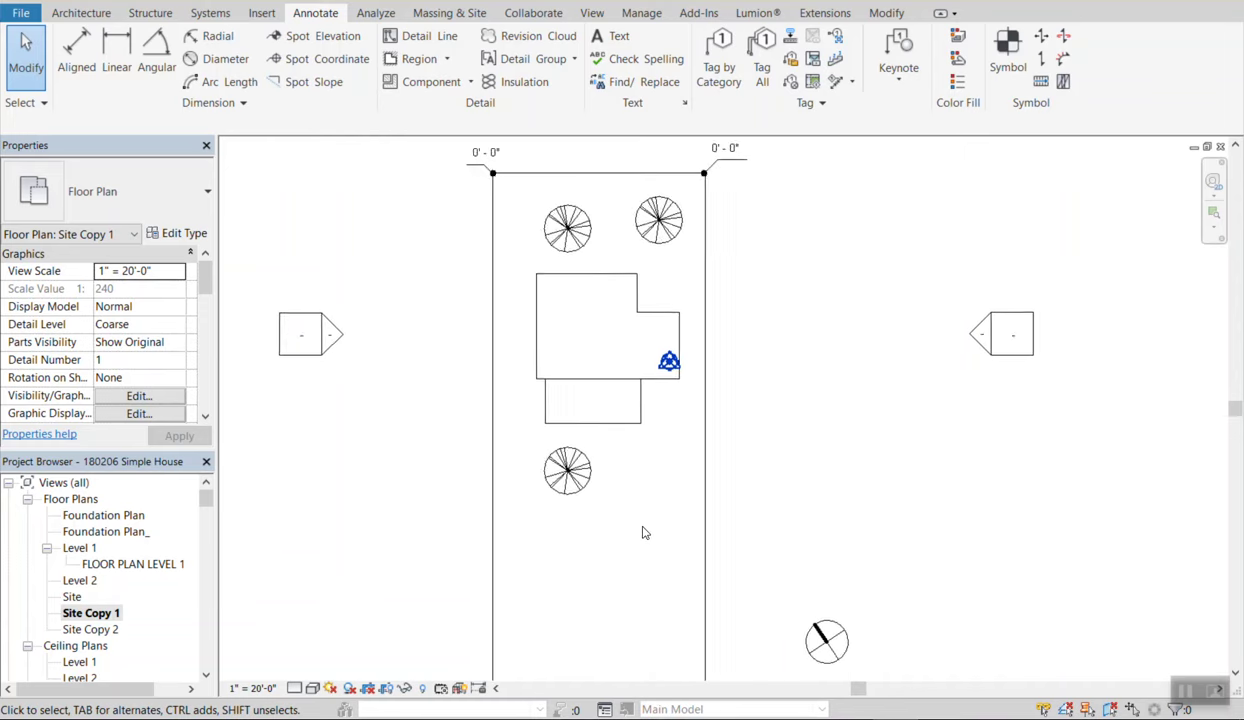
pyautogui.scroll(-1, 644, 533)
pyautogui.moveTo(747, 486); pyautogui.dragTo(666, 442, button='middle')
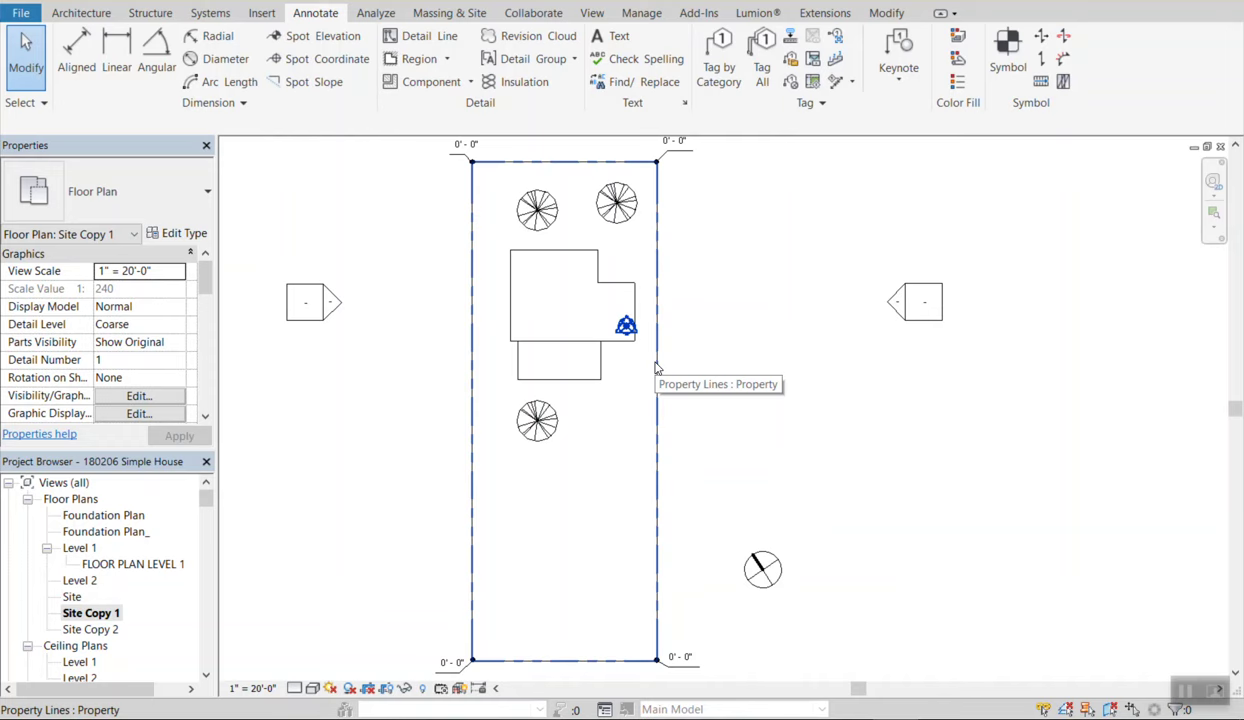
pyautogui.scroll(4, 640, 365)
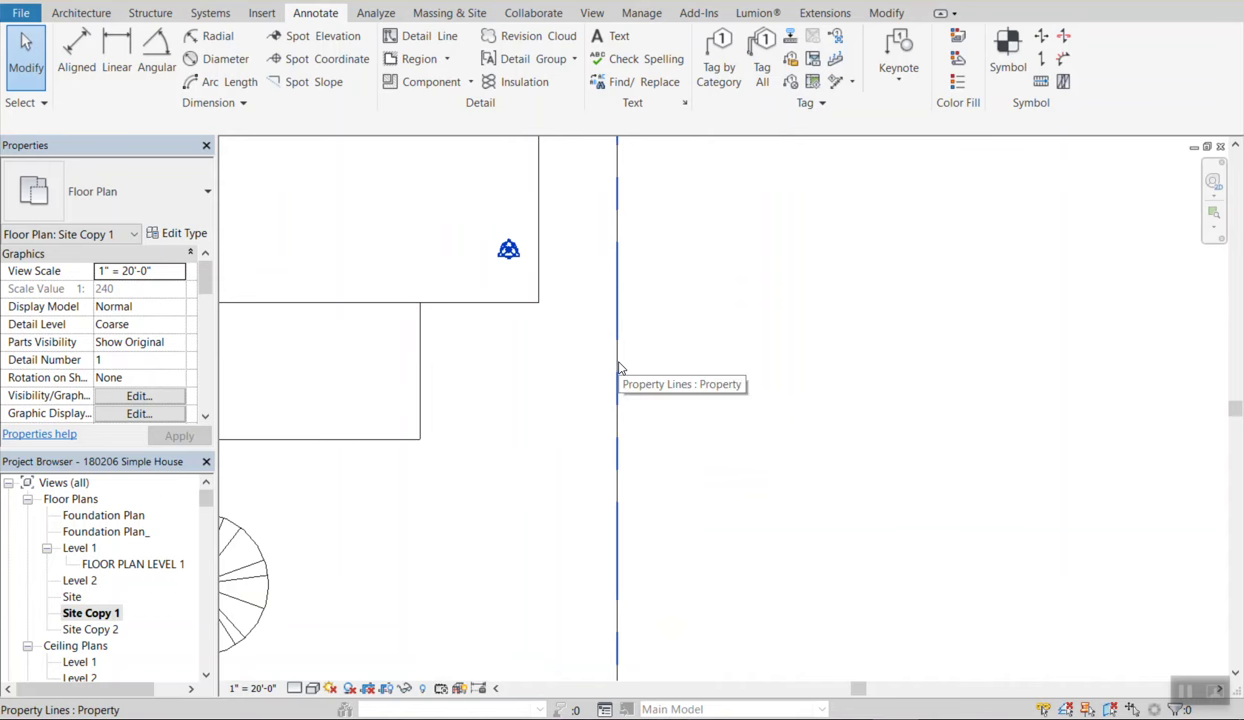
pyautogui.scroll(-5, 632, 365)
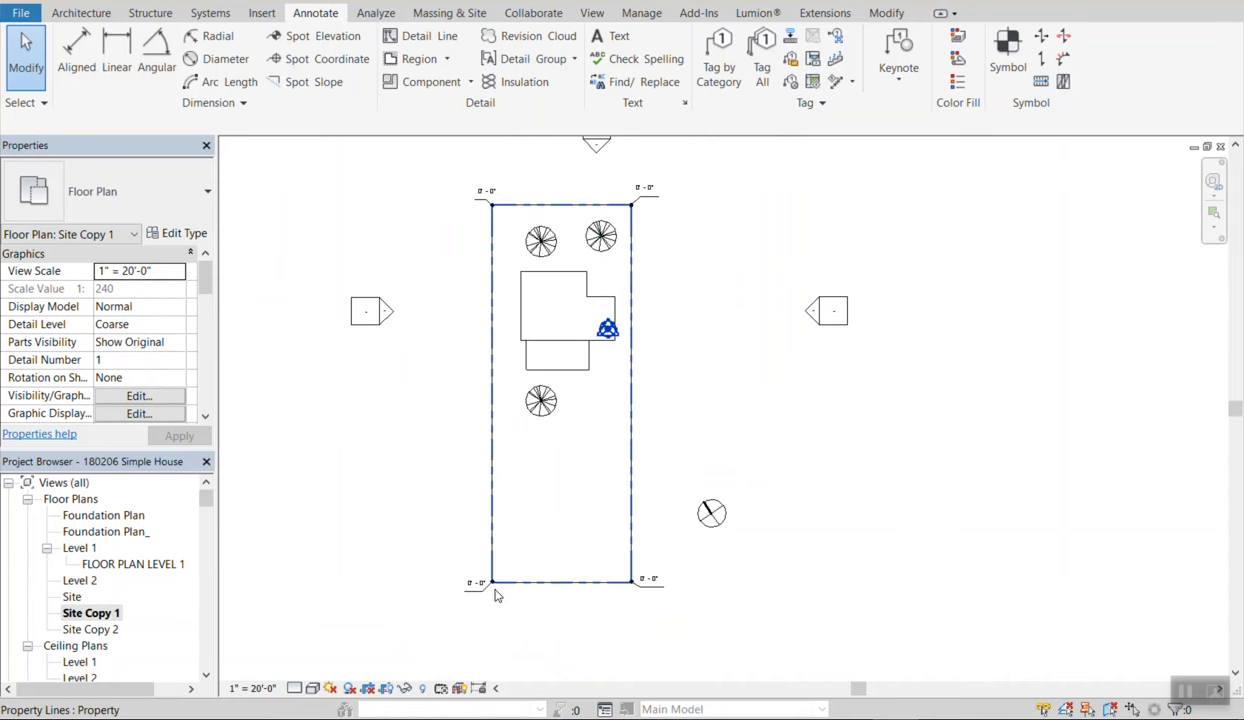
pyautogui.scroll(1, 508, 253)
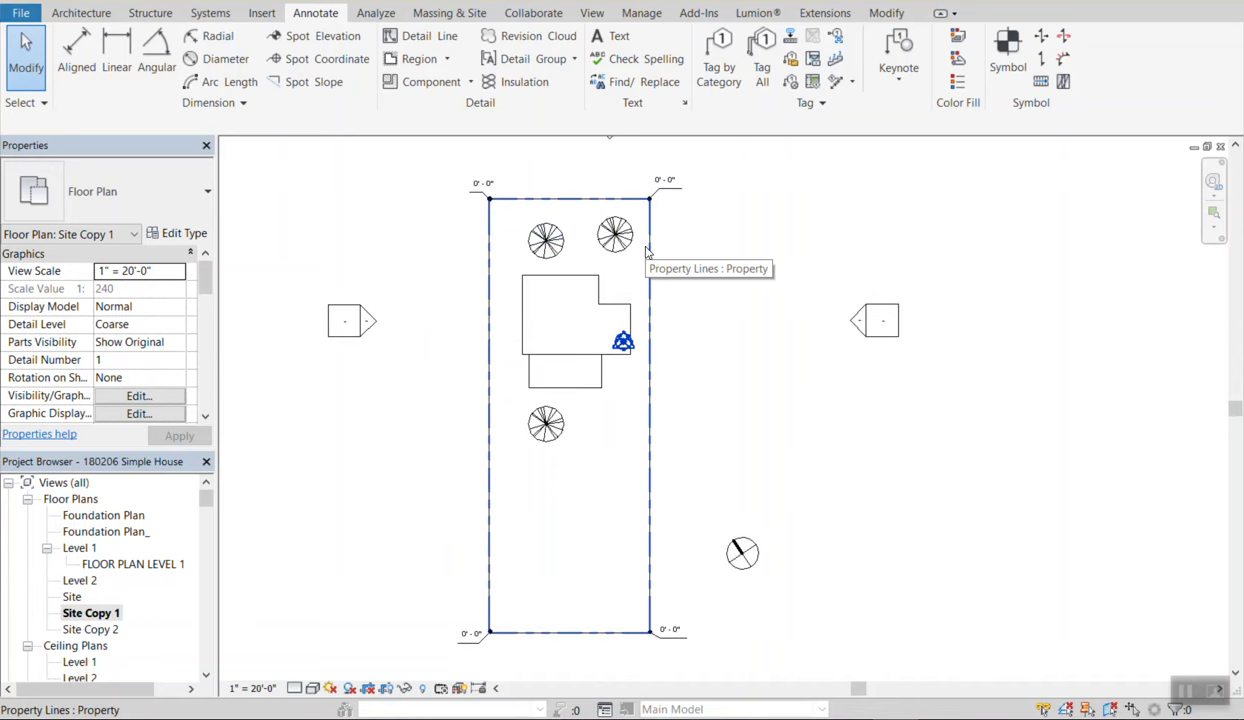
pyautogui.scroll(4, 648, 250)
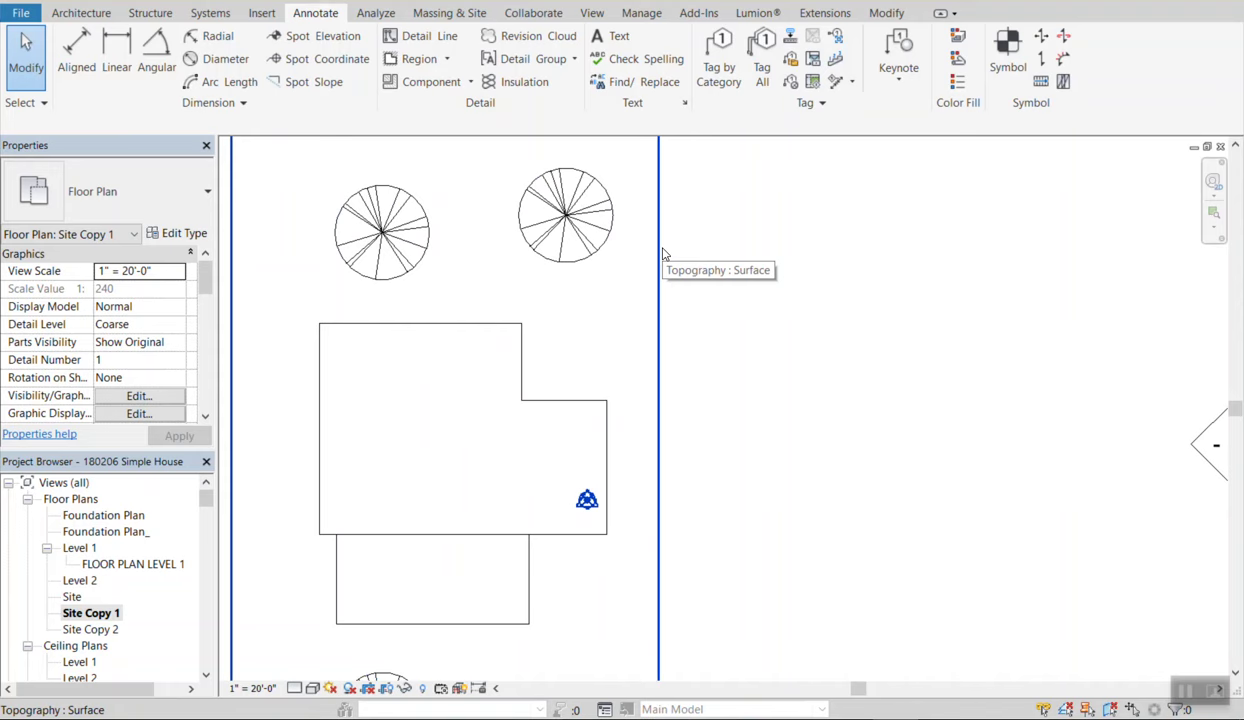
# Hide the selected toposurface in the Site Copy 1 view with Hide in View > Elements.
pyautogui.click(662, 253)
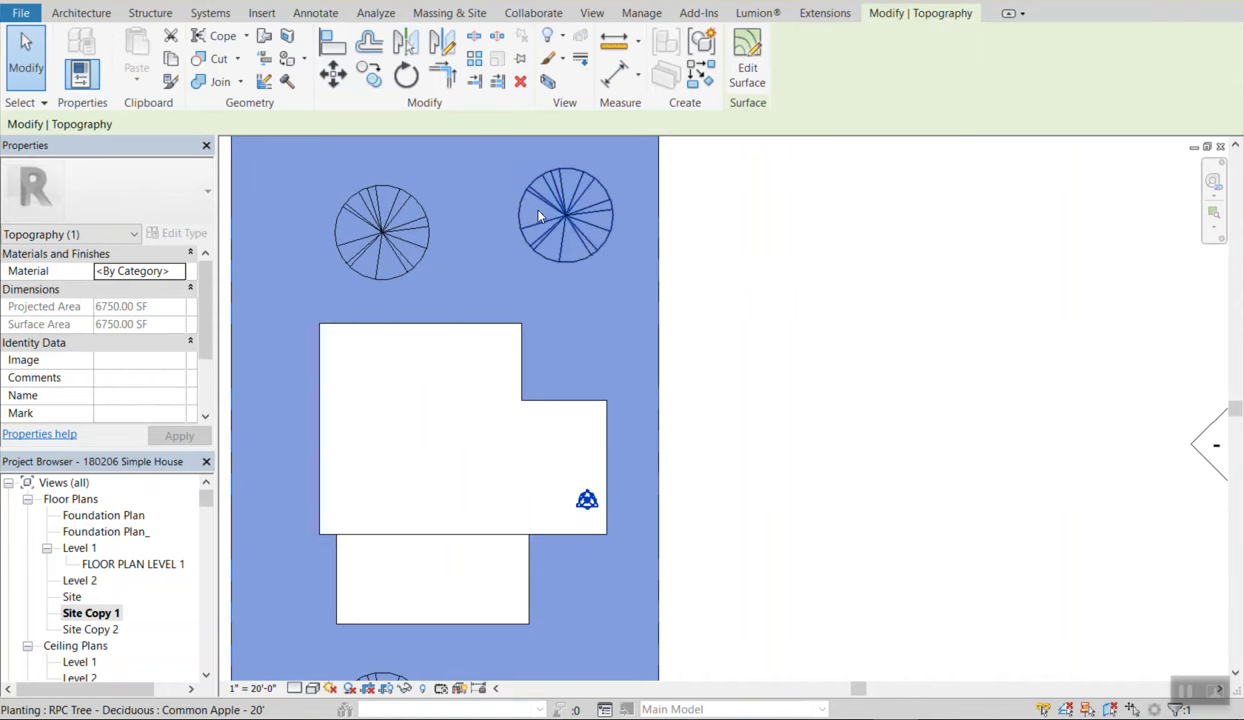
pyautogui.rightClick(617, 284)
pyautogui.moveTo(680, 357)
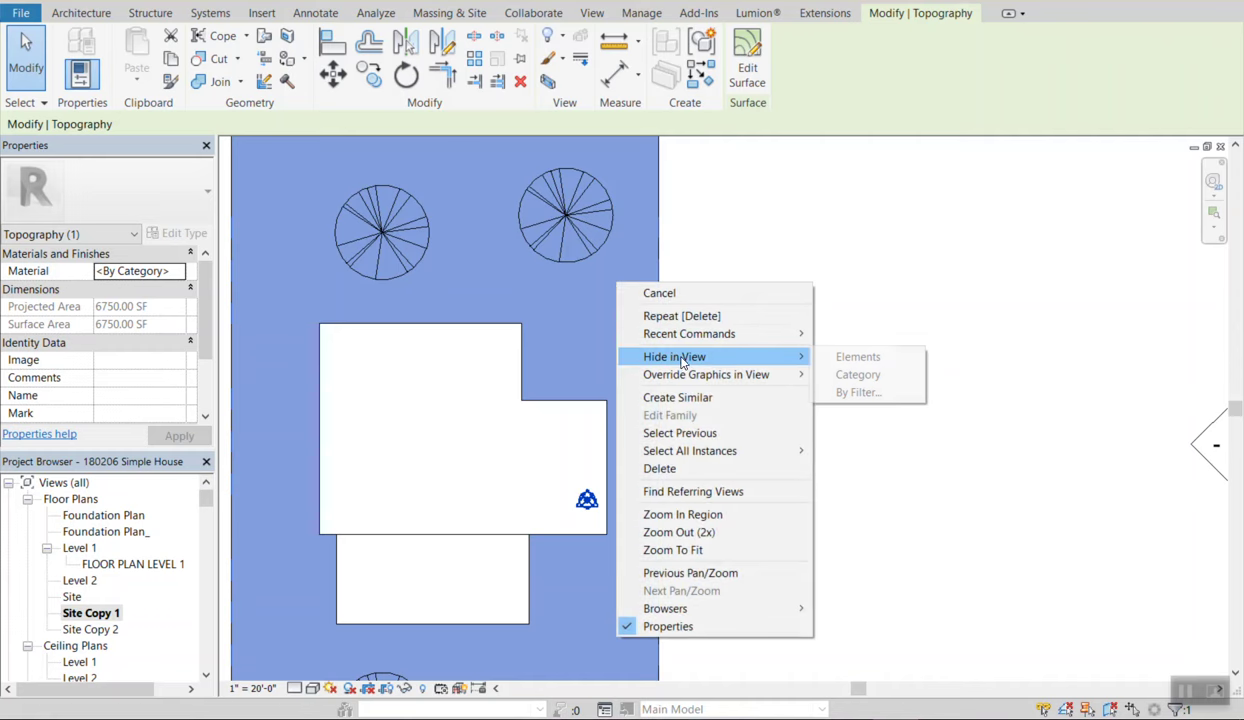
pyautogui.click(841, 356)
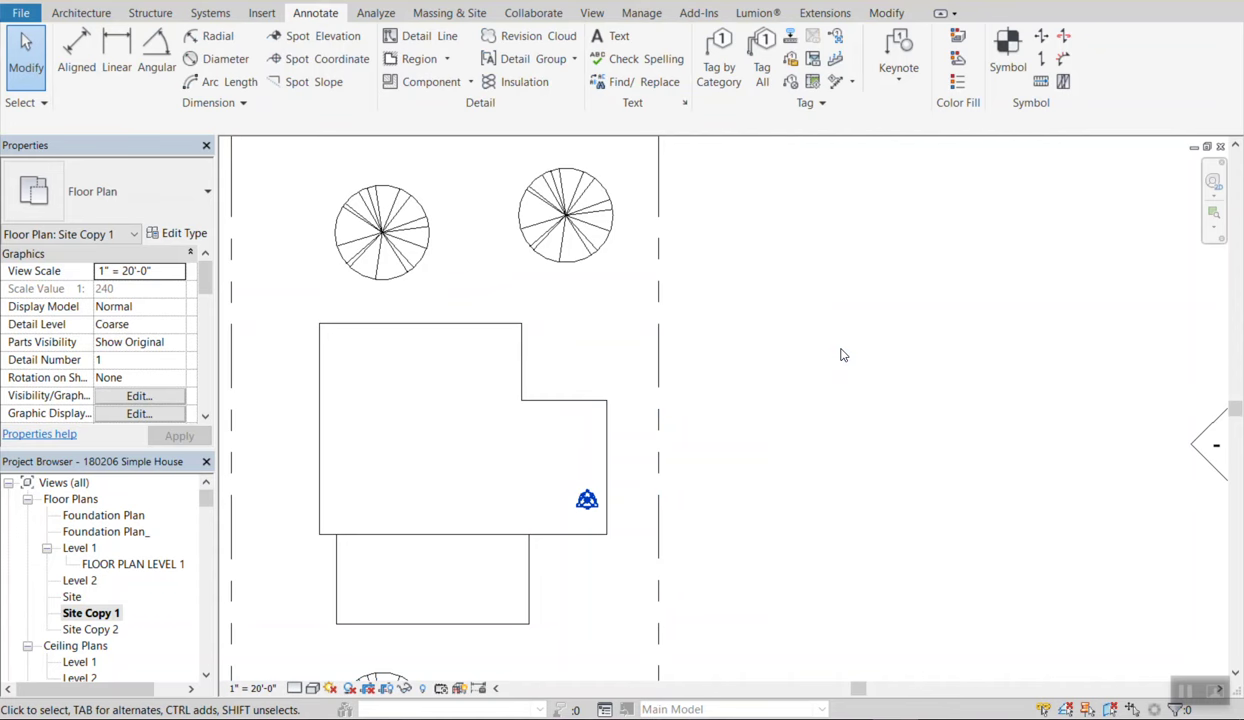
pyautogui.scroll(-2, 621, 302)
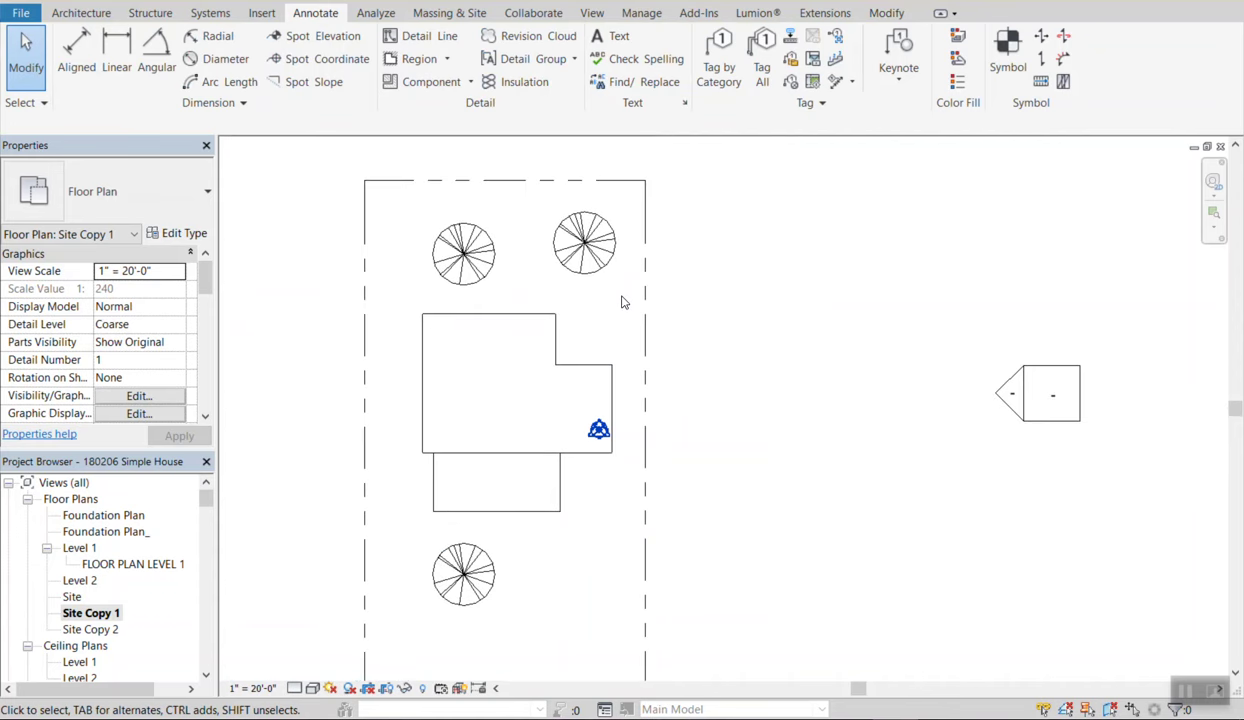
pyautogui.scroll(-2, 621, 302)
pyautogui.moveTo(750, 555); pyautogui.dragTo(703, 439, button='middle')
pyautogui.scroll(3, 588, 418)
pyautogui.scroll(1, 588, 418)
pyautogui.moveTo(634, 616); pyautogui.dragTo(816, 422, button='middle')
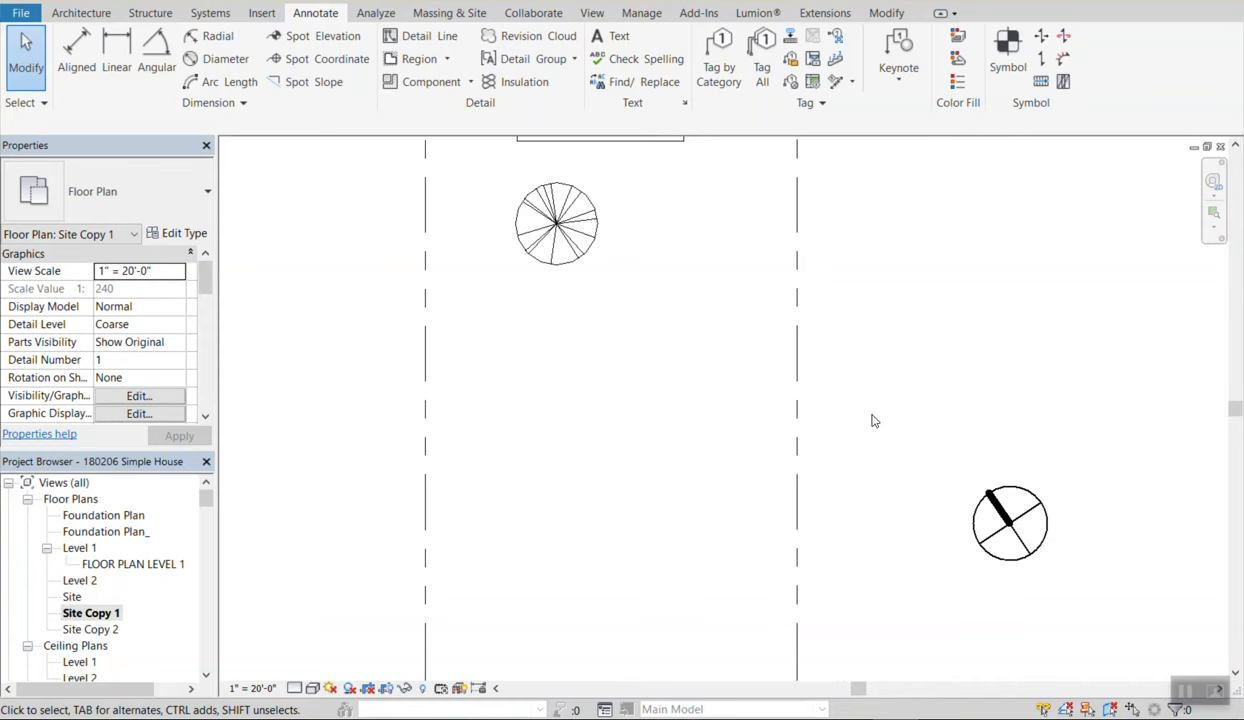
pyautogui.scroll(-2, 694, 608)
pyautogui.moveTo(690, 479); pyautogui.dragTo(564, 491, button='middle')
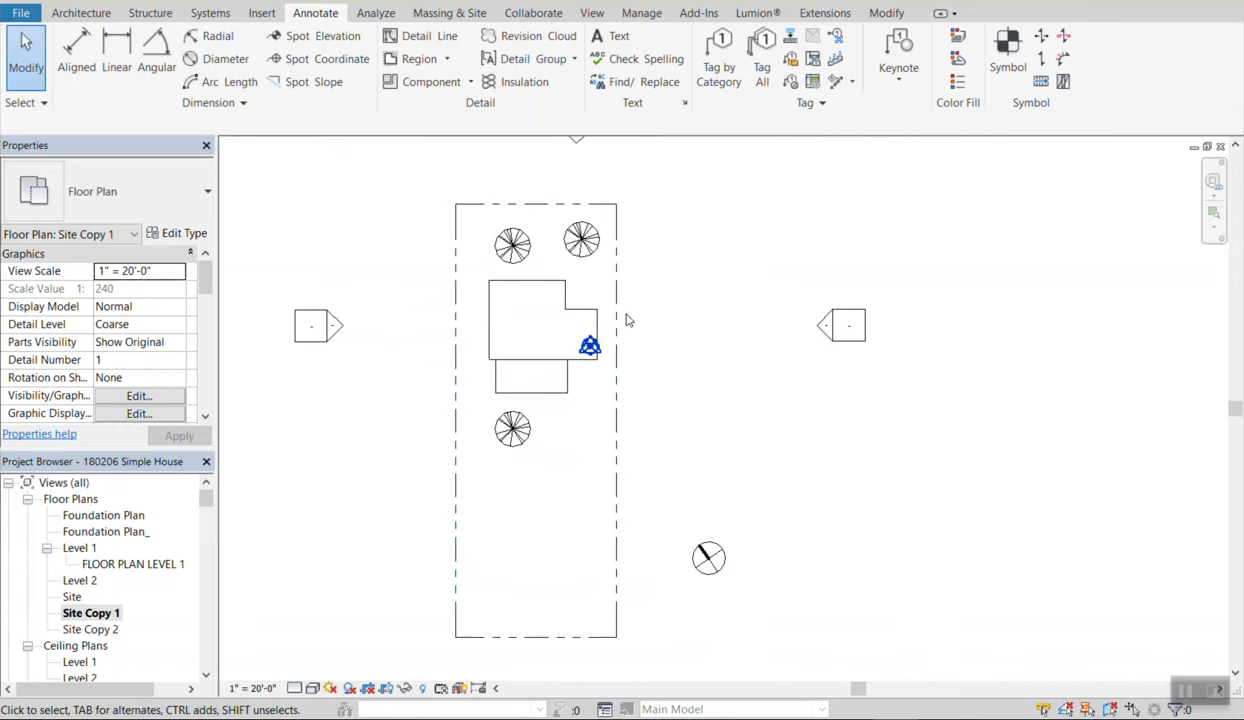
pyautogui.scroll(3, 612, 344)
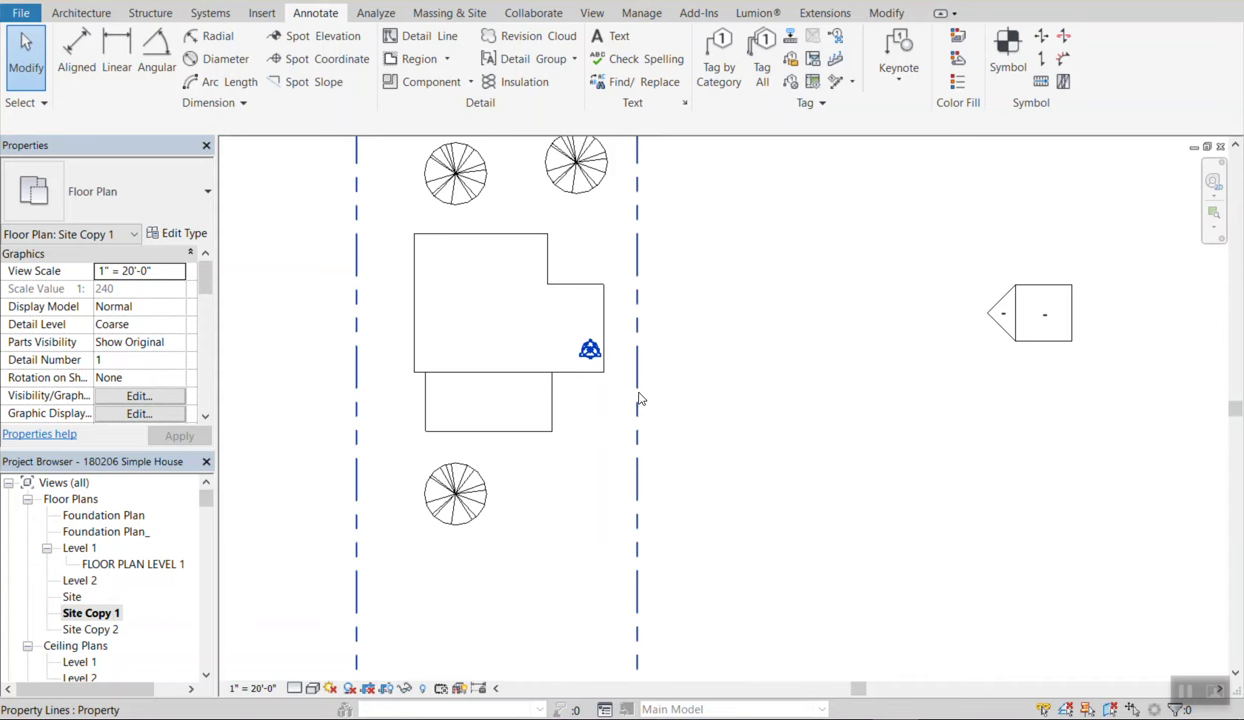
pyautogui.scroll(2, 640, 399)
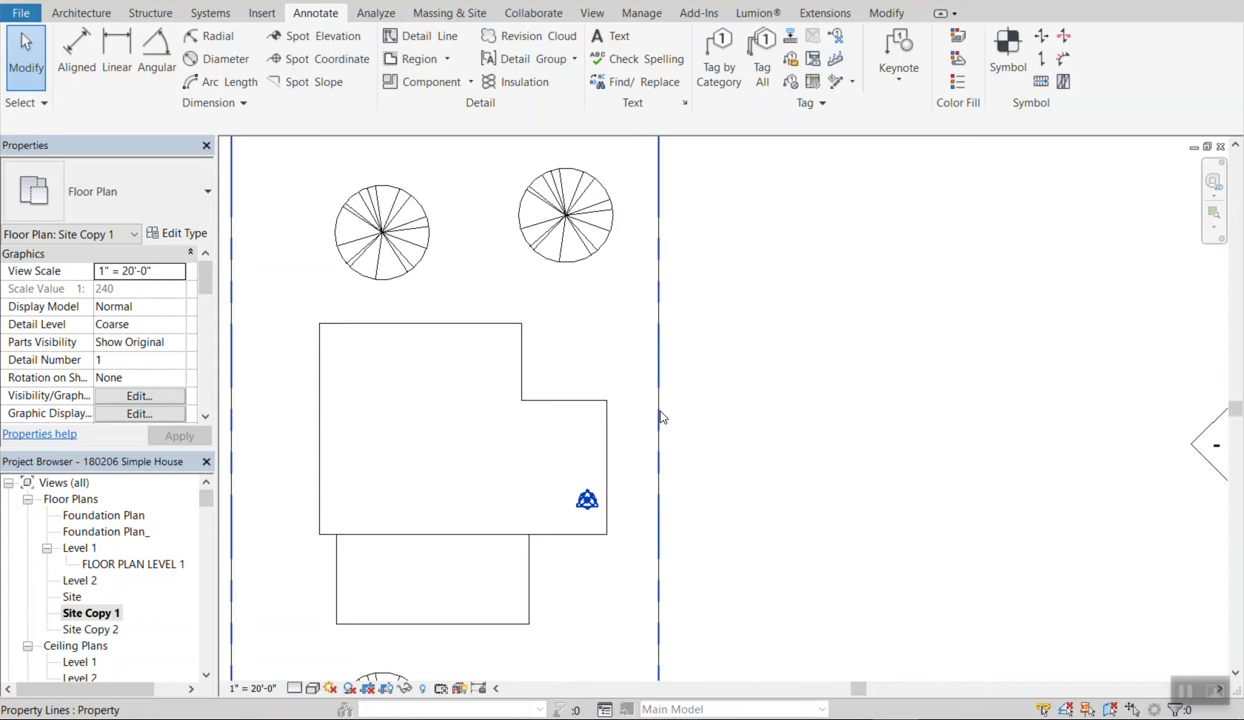
pyautogui.scroll(2, 660, 417)
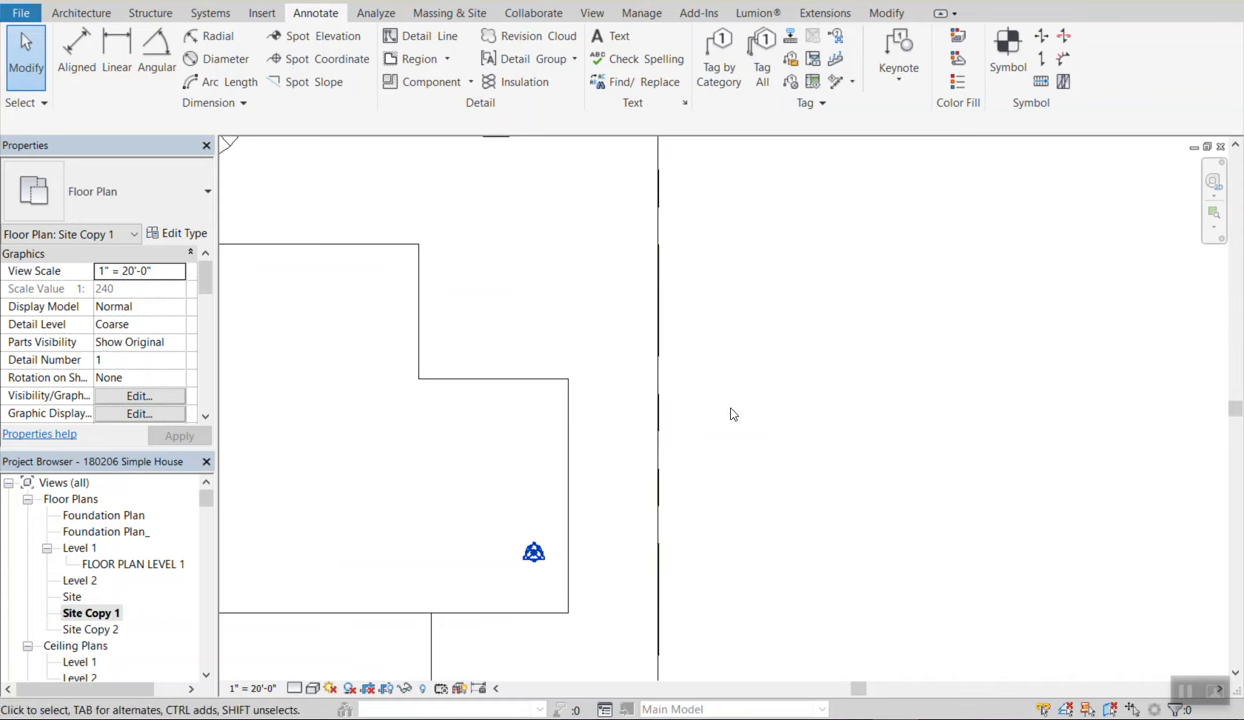
# Hide the second topography surface in this view with Hide in View > Elements.
pyautogui.click(659, 410)
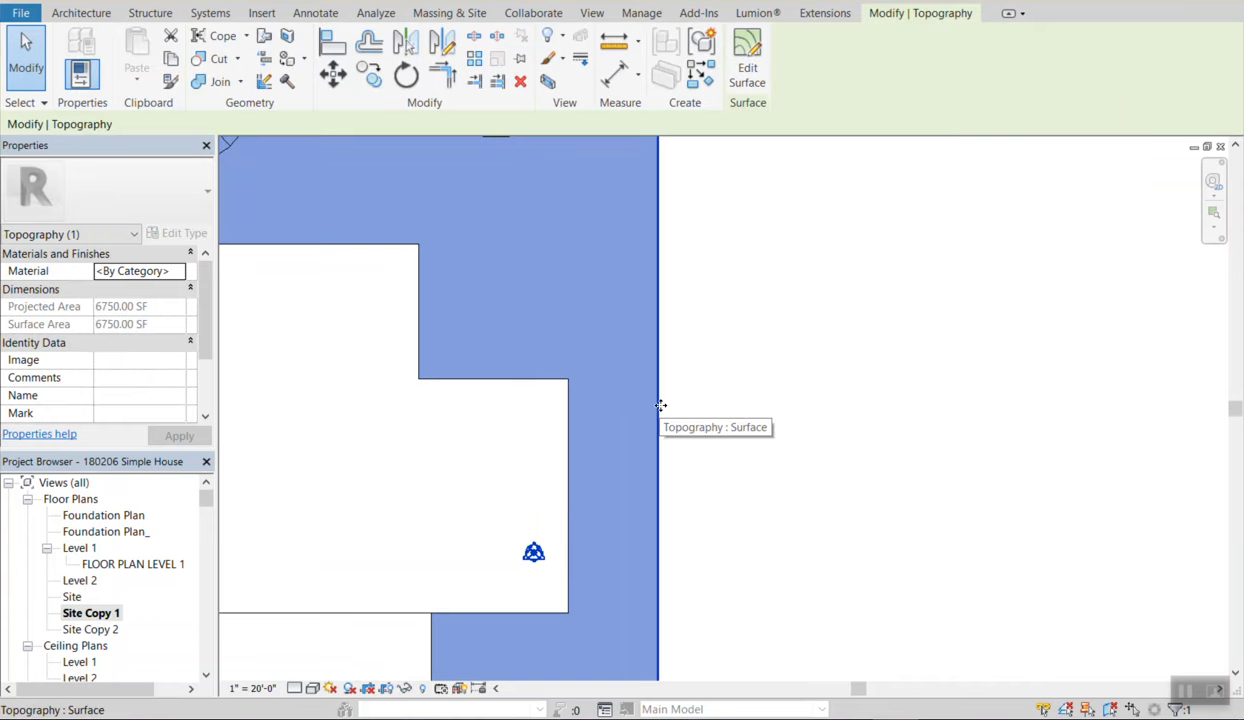
pyautogui.scroll(-2, 885, 385)
pyautogui.rightClick(716, 325)
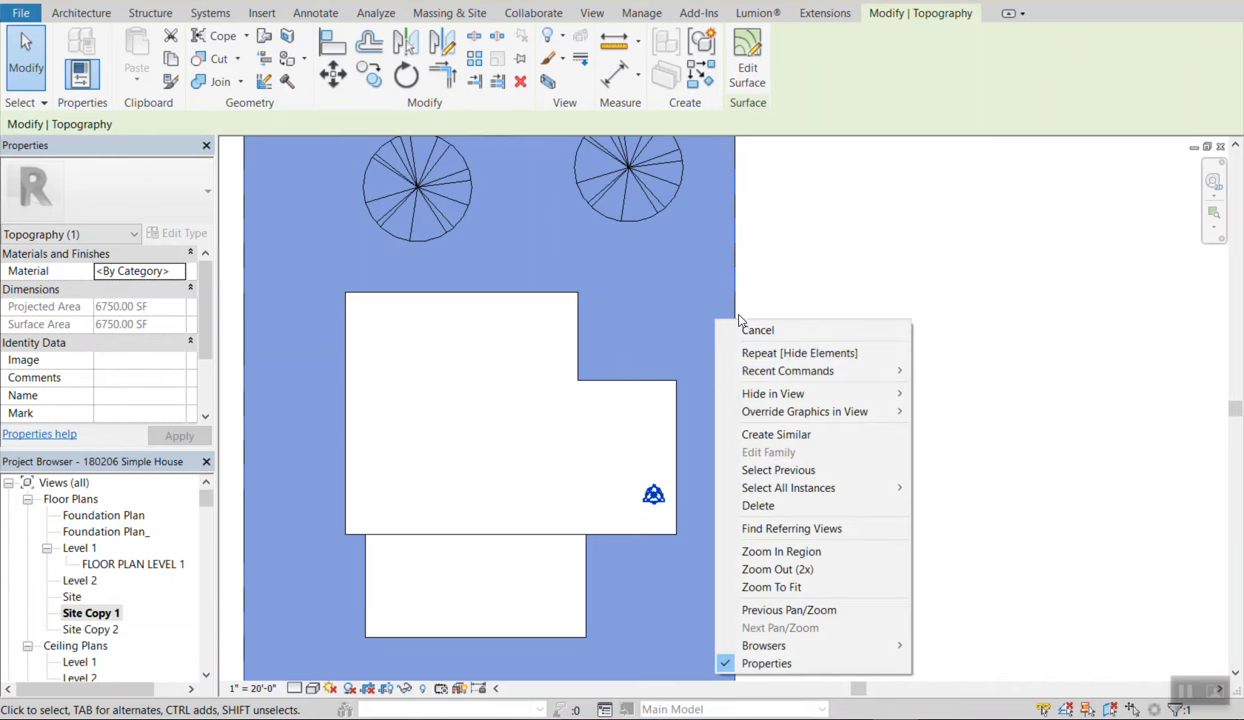
pyautogui.moveTo(823, 397)
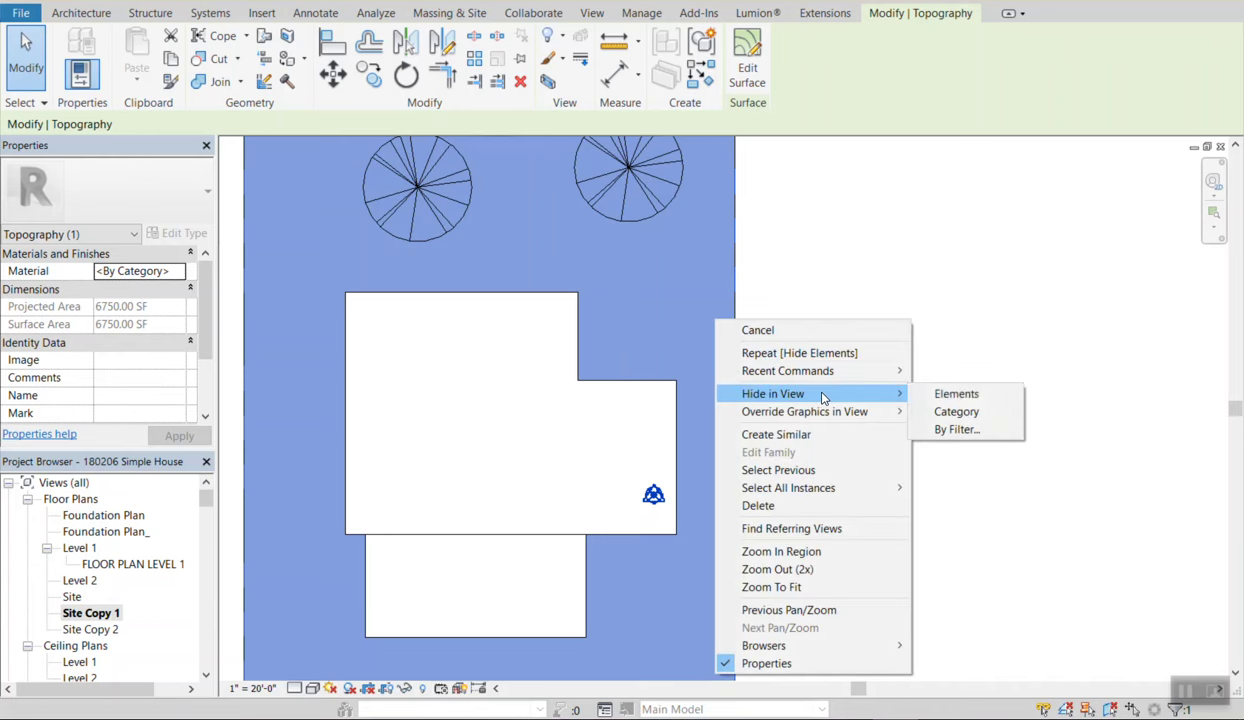
pyautogui.click(945, 393)
pyautogui.scroll(-2, 785, 370)
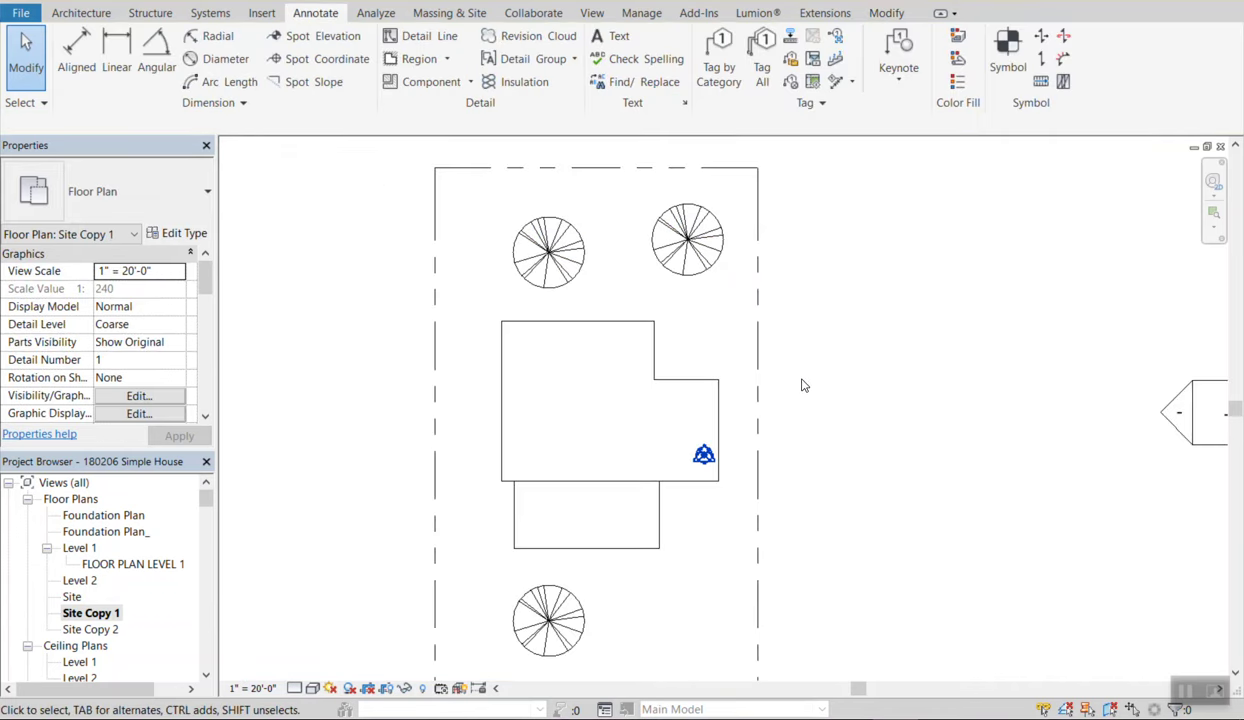
pyautogui.moveTo(836, 486); pyautogui.dragTo(819, 361, button='middle')
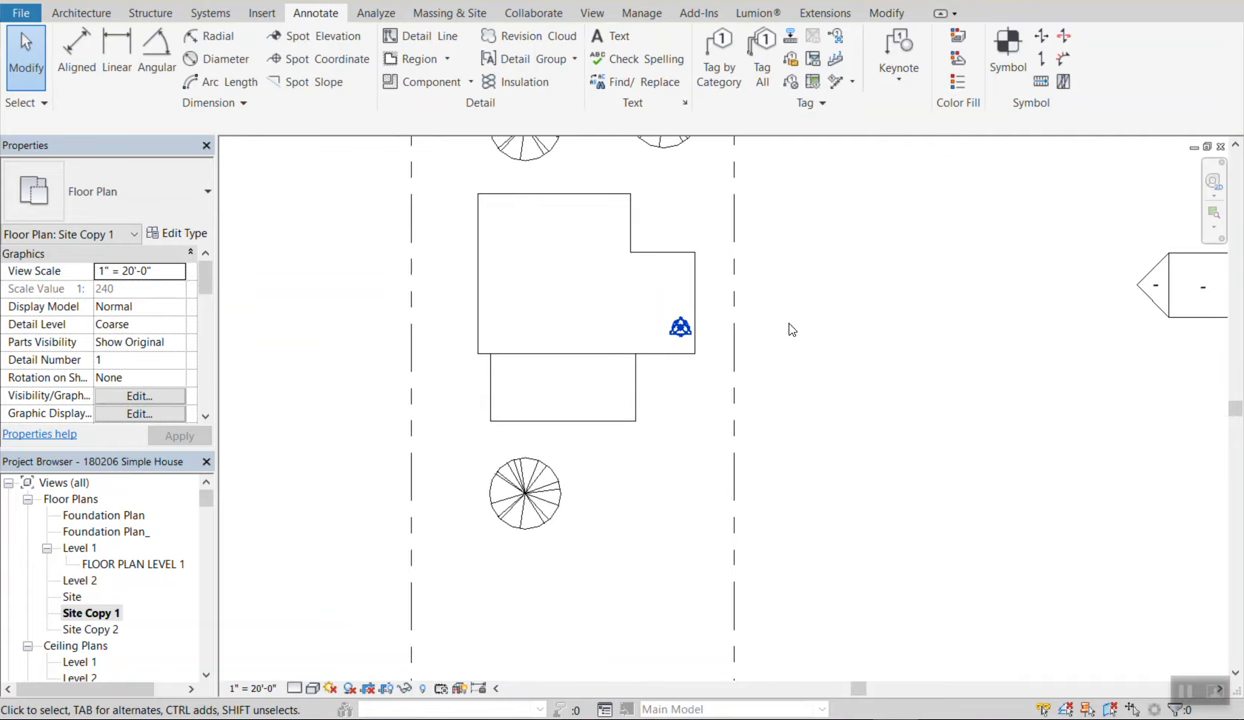
pyautogui.scroll(-2, 771, 284)
pyautogui.scroll(-1, 771, 277)
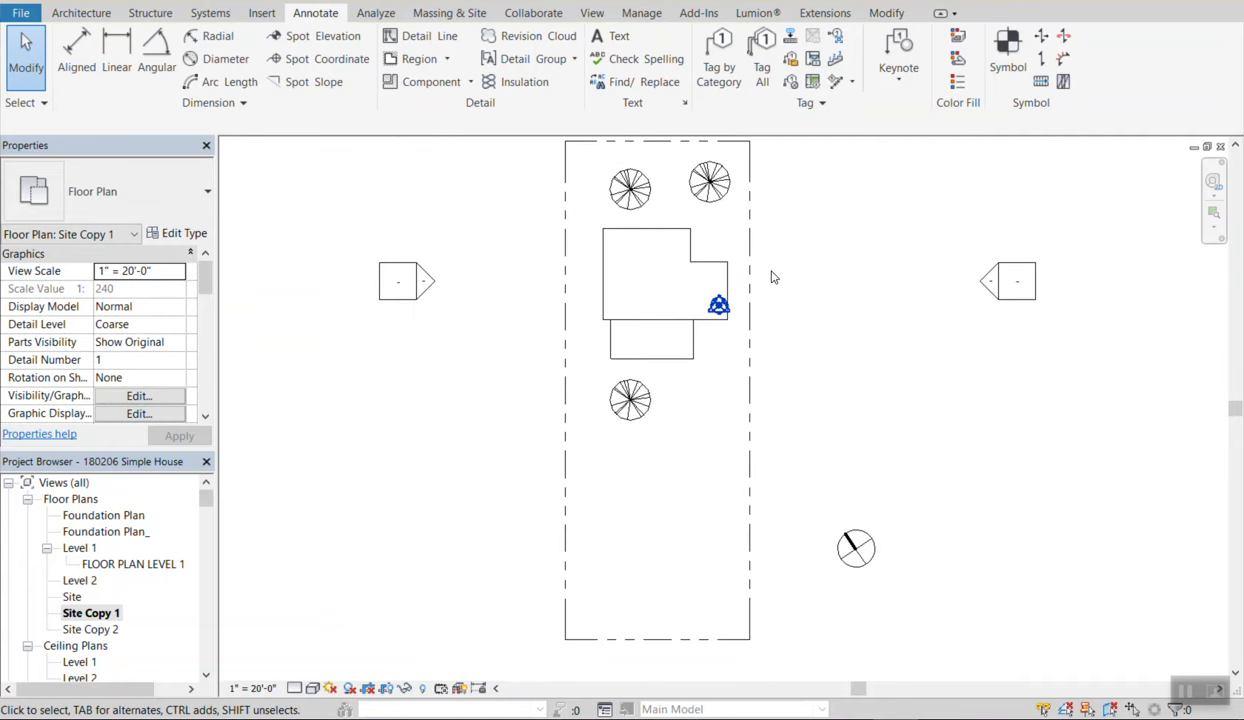
pyautogui.moveTo(780, 311); pyautogui.dragTo(732, 338, button='middle')
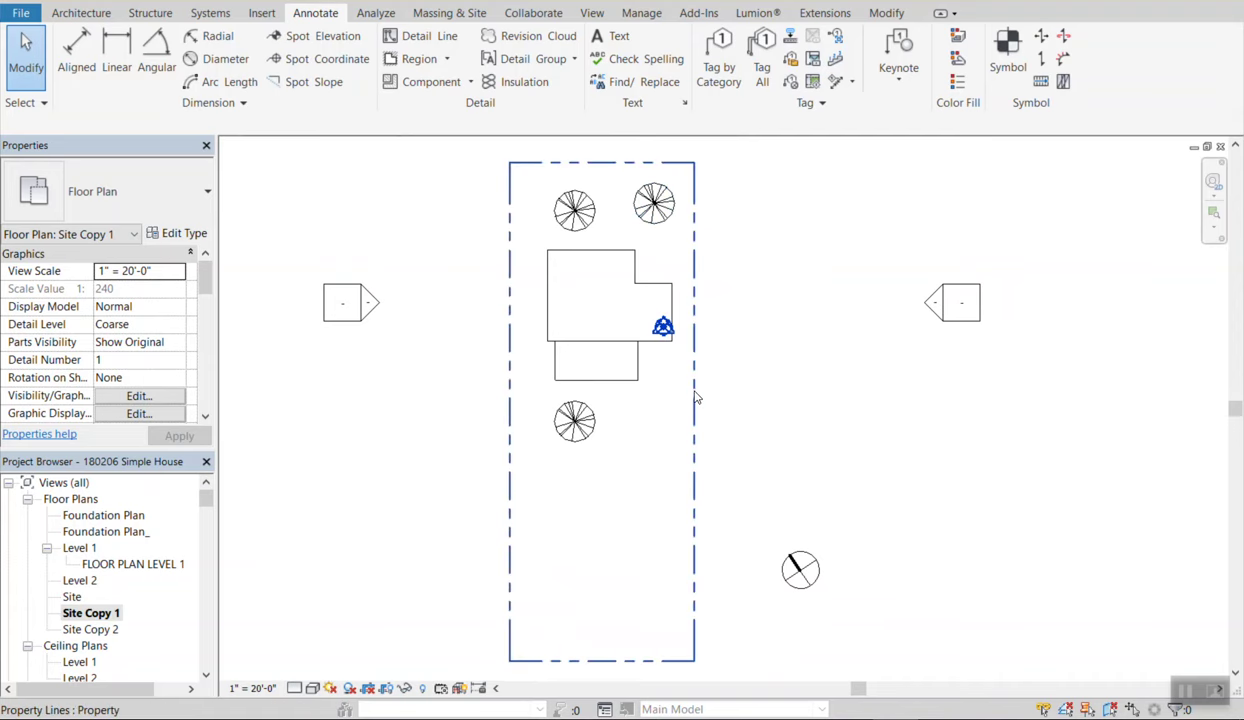
pyautogui.scroll(2, 697, 398)
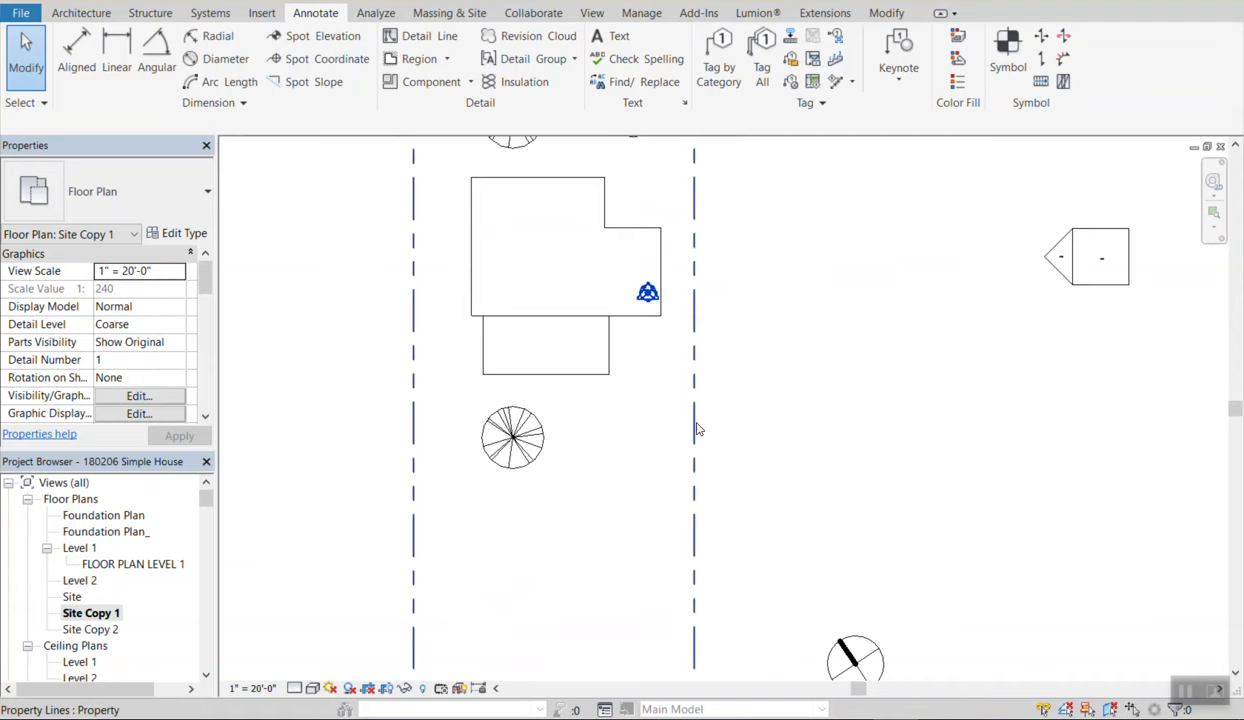
pyautogui.scroll(-2, 690, 453)
pyautogui.scroll(-1, 638, 525)
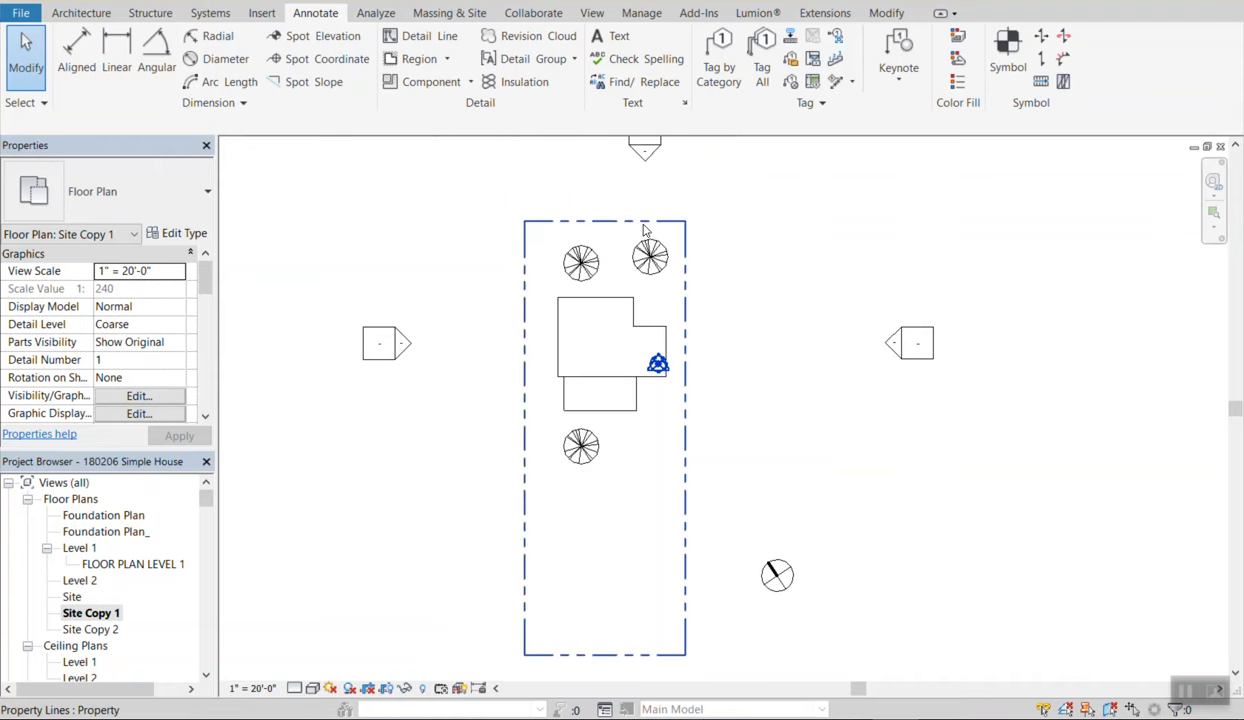
pyautogui.scroll(2, 688, 336)
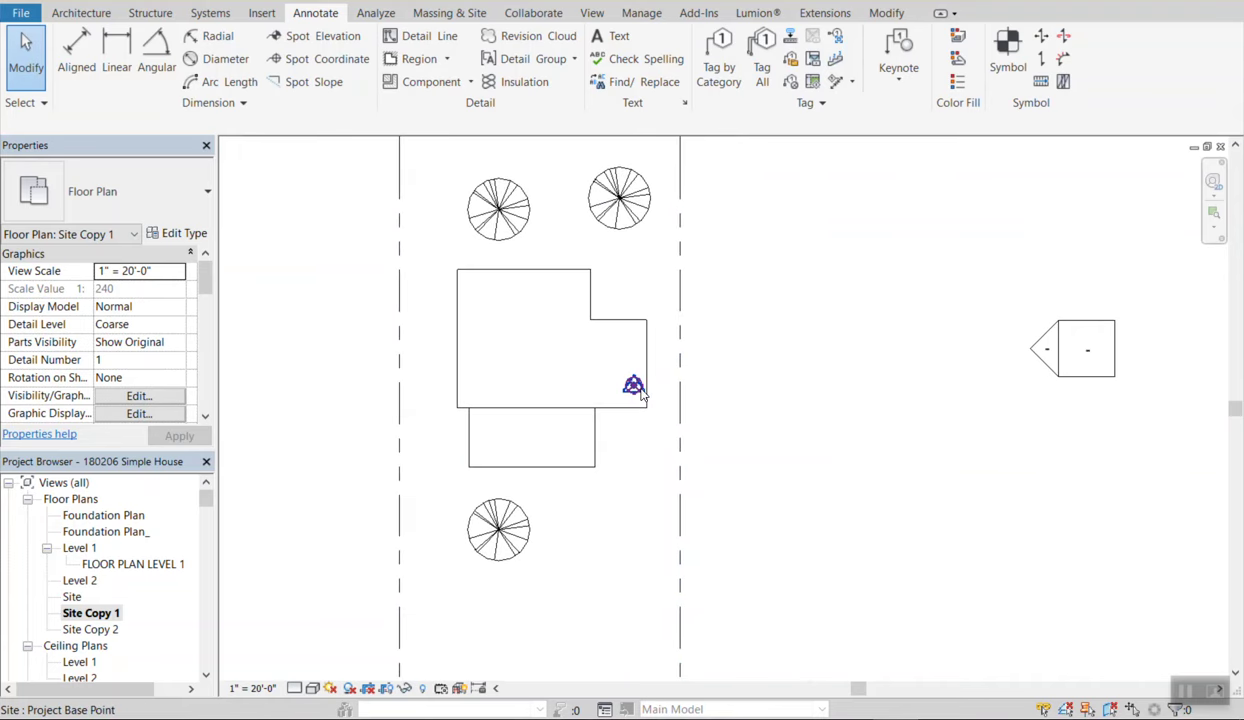
# Check the project base point's coordinates, then deselect it and zoom to the top property line.
pyautogui.click(640, 390)
pyautogui.click(772, 447)
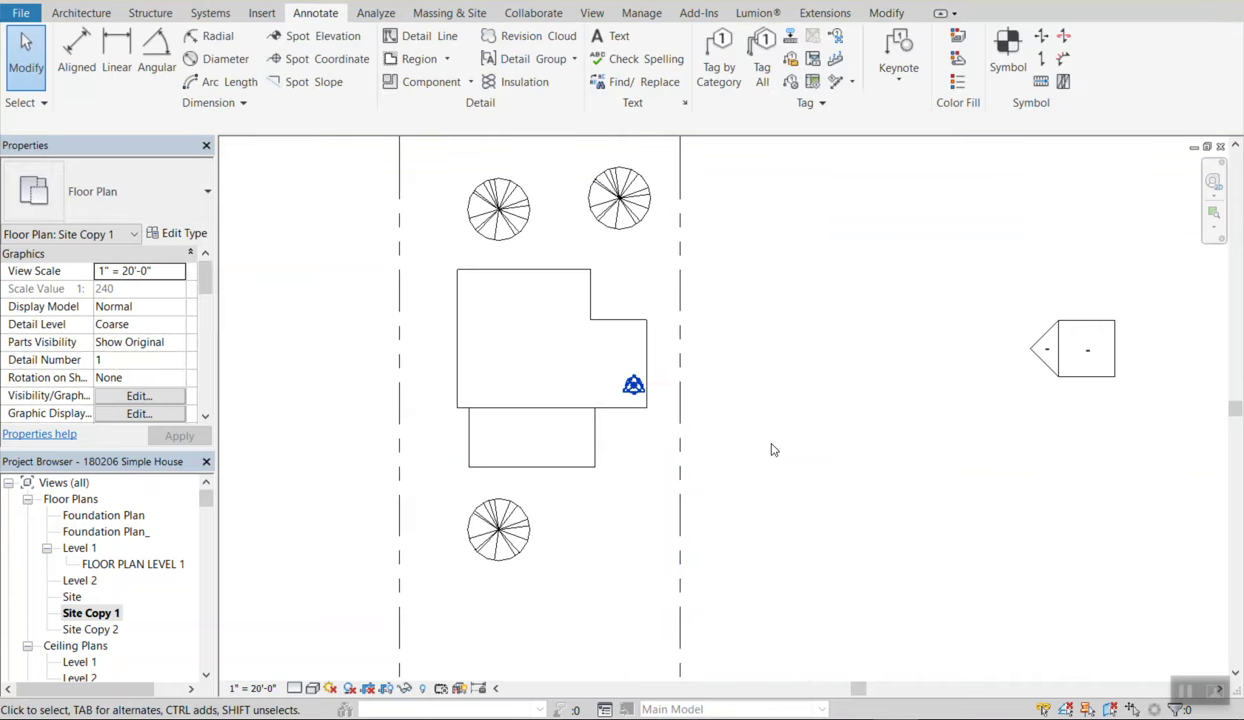
pyautogui.scroll(3, 647, 417)
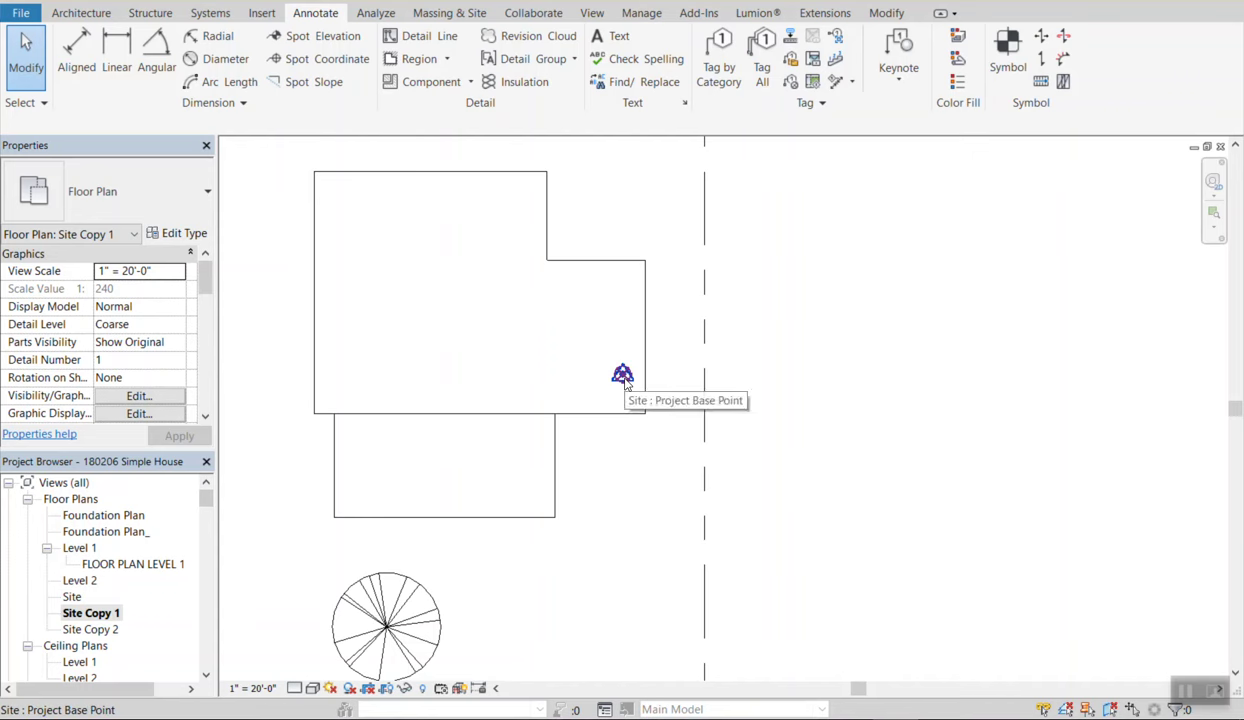
pyautogui.click(623, 378)
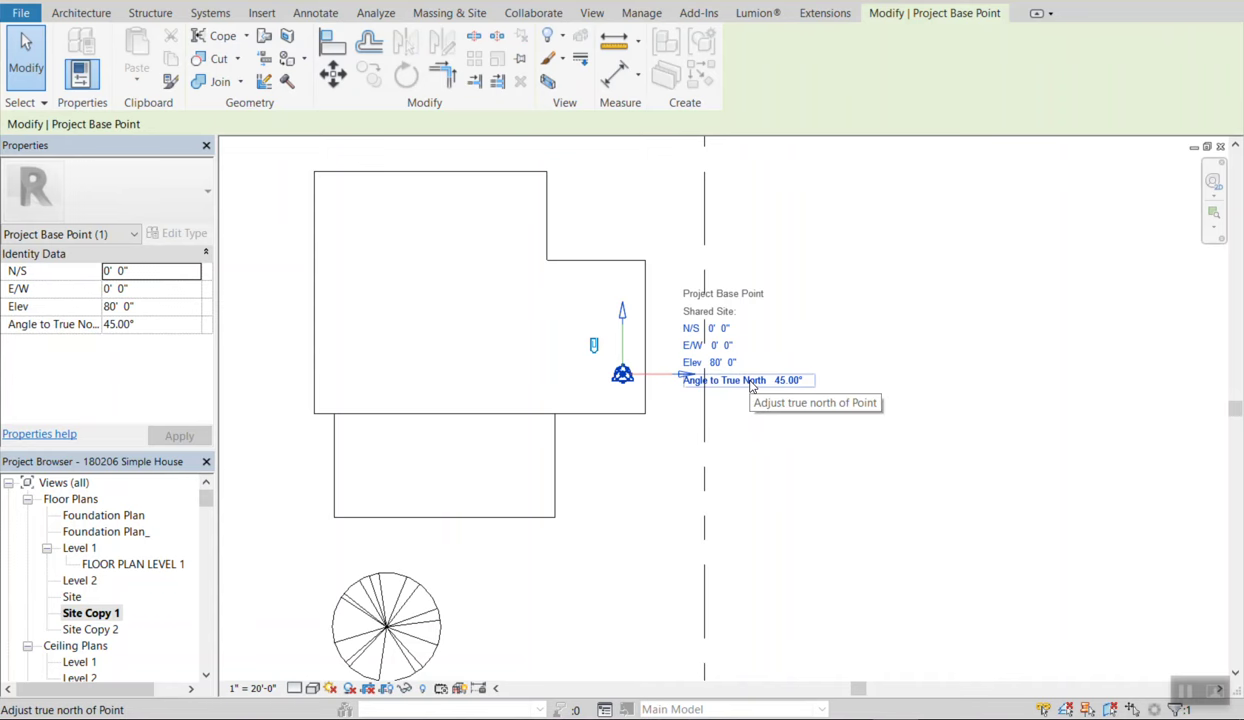
pyautogui.click(795, 449)
pyautogui.scroll(-4, 680, 303)
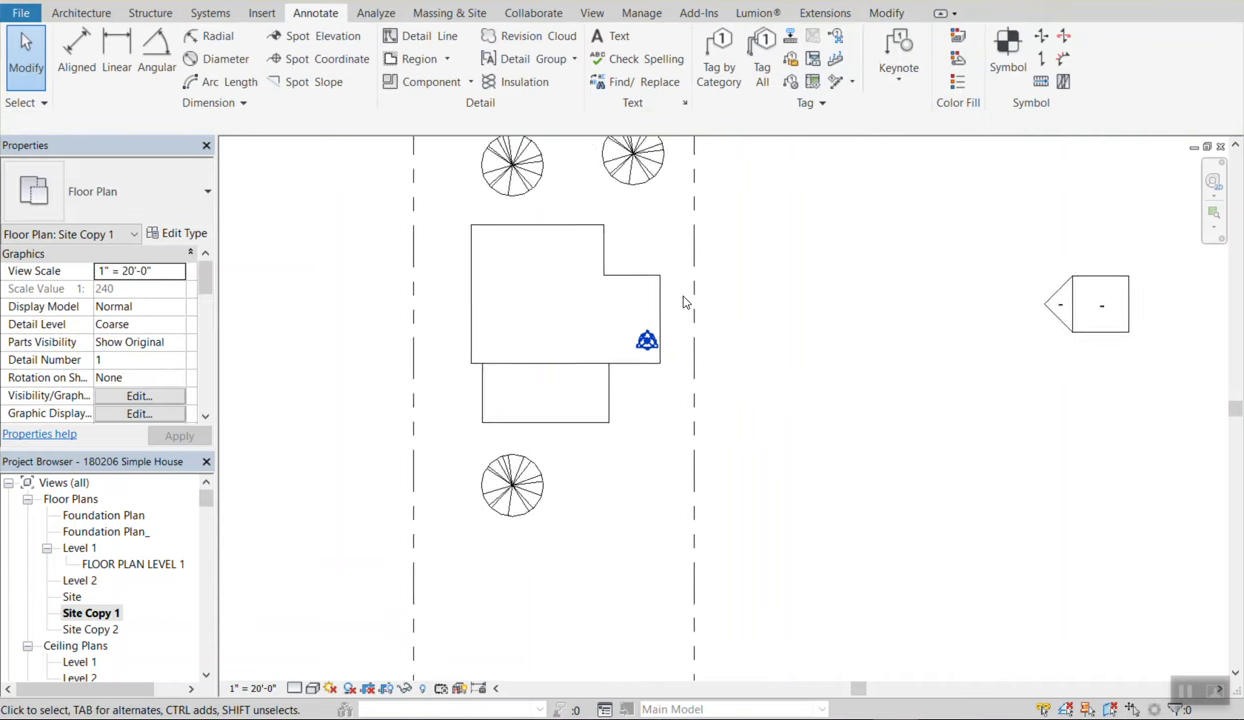
pyautogui.scroll(2, 672, 318)
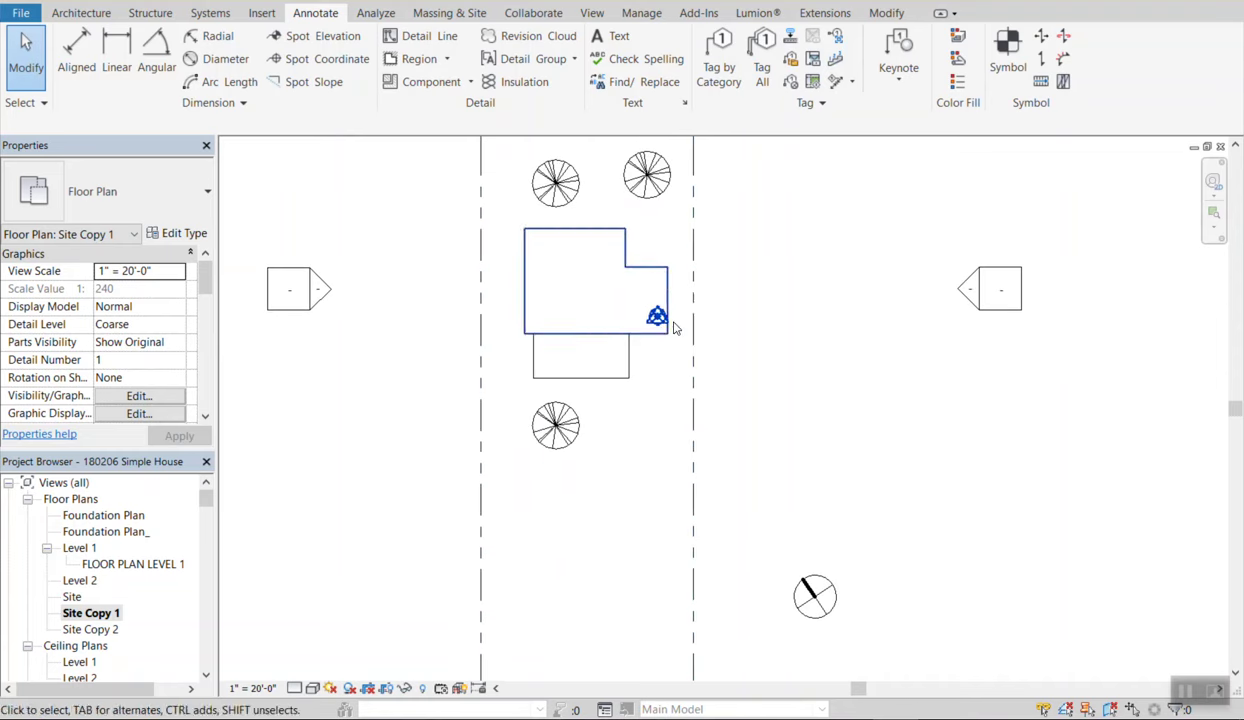
pyautogui.click(656, 318)
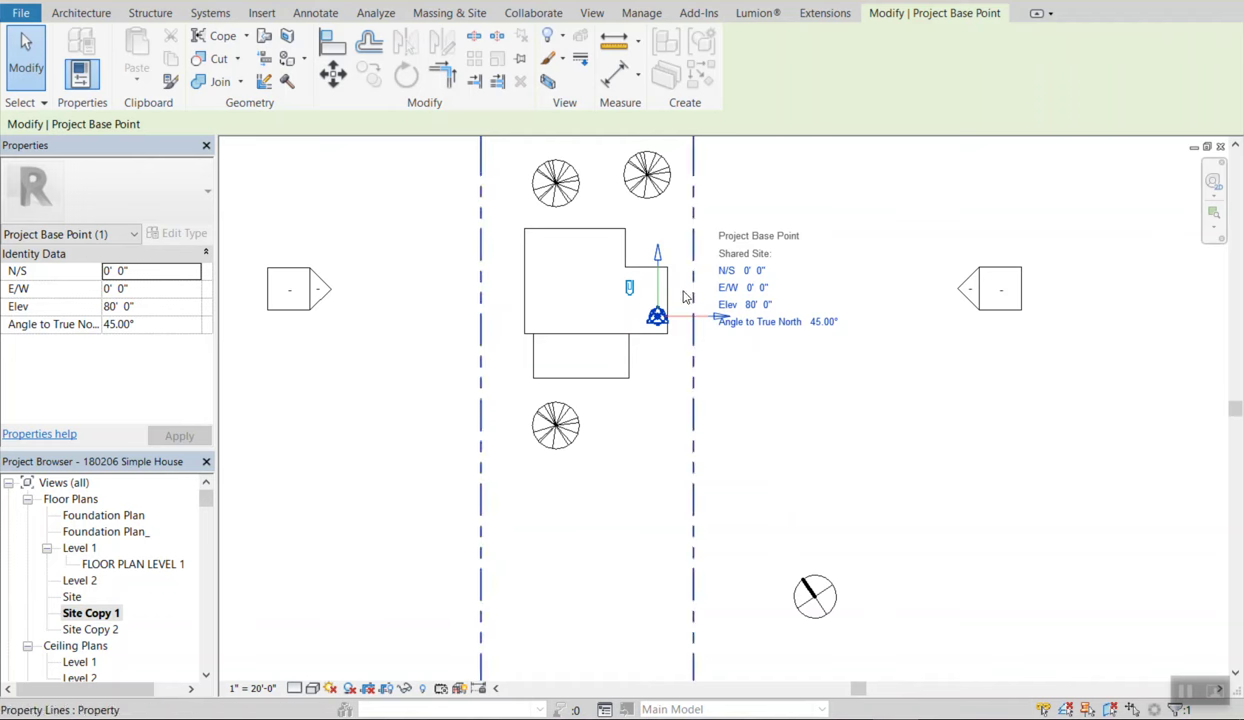
pyautogui.click(712, 391)
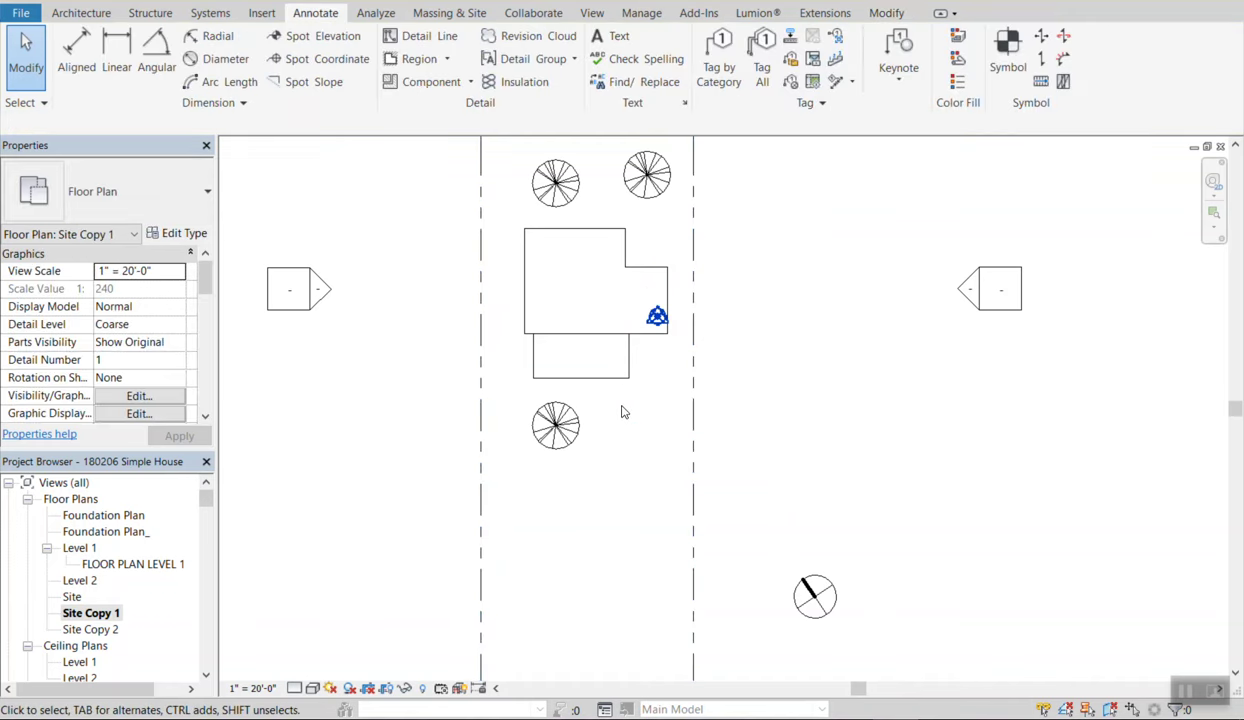
pyautogui.scroll(-2, 640, 330)
pyautogui.scroll(2, 616, 205)
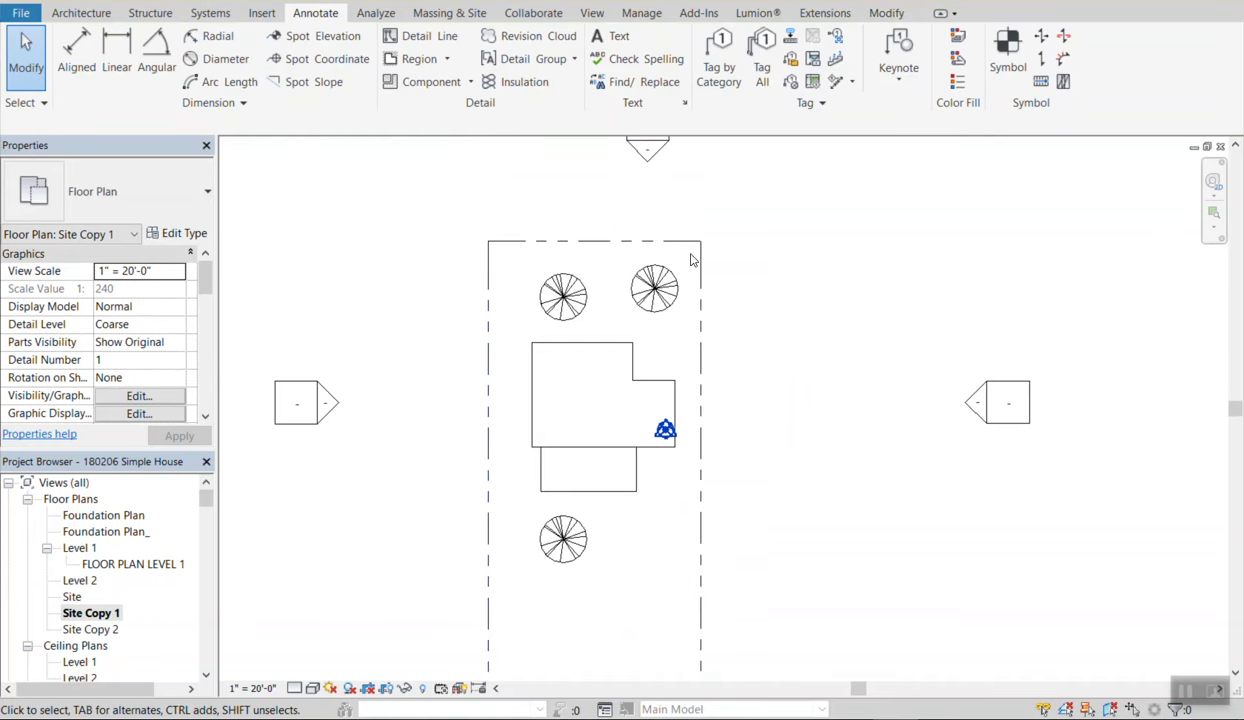
# Tag the top property line by category, showing S 45° 00' 00" E, 50.00'.
pyautogui.click(720, 47)
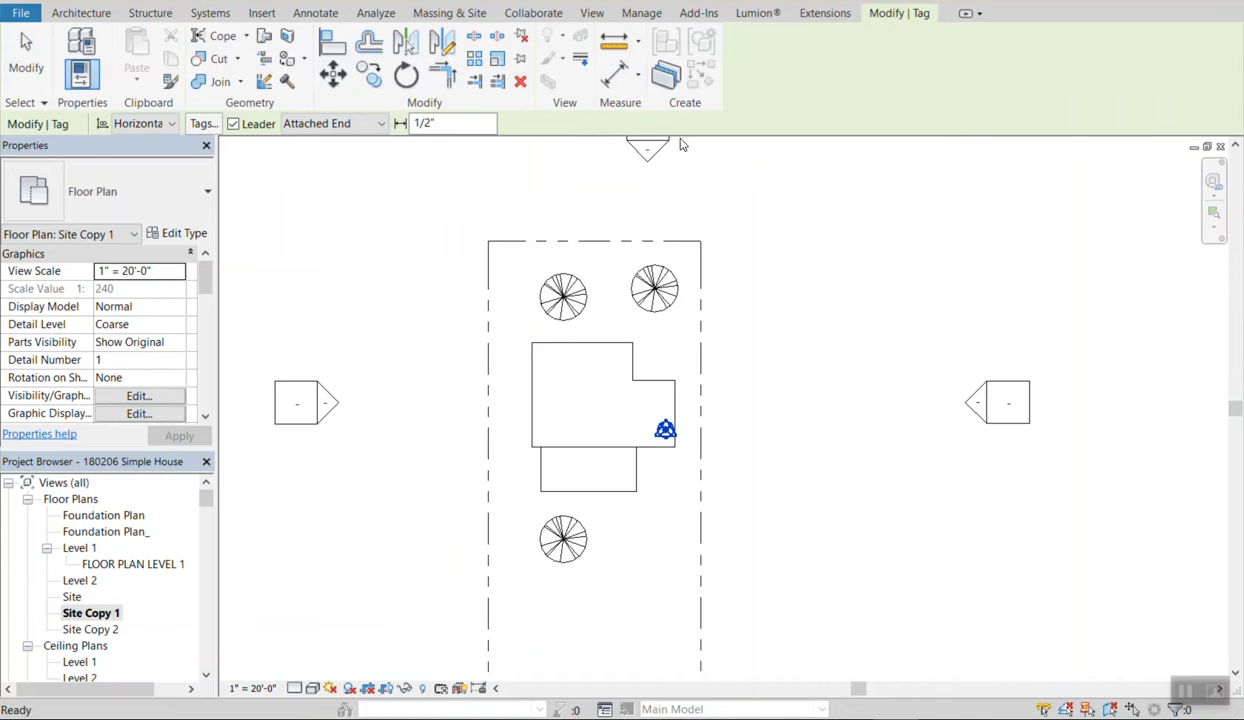
pyautogui.click(599, 239)
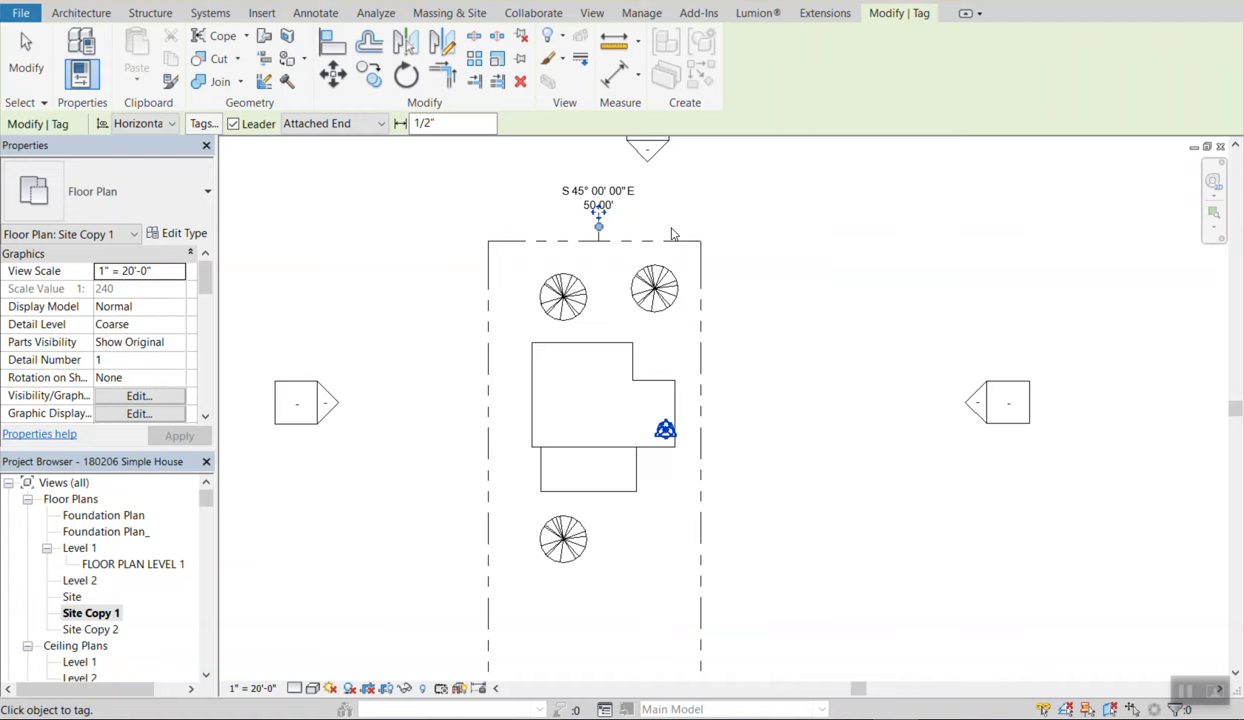
pyautogui.press('Escape')
pyautogui.press('Escape')
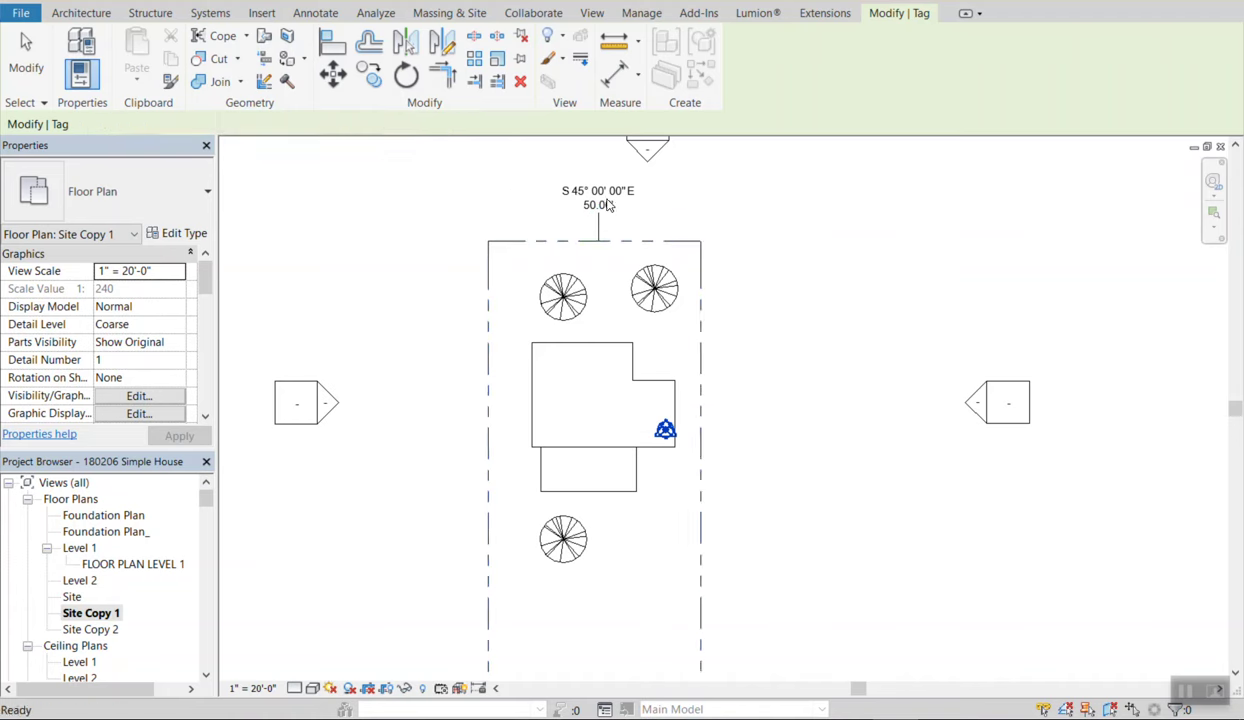
pyautogui.scroll(3, 607, 198)
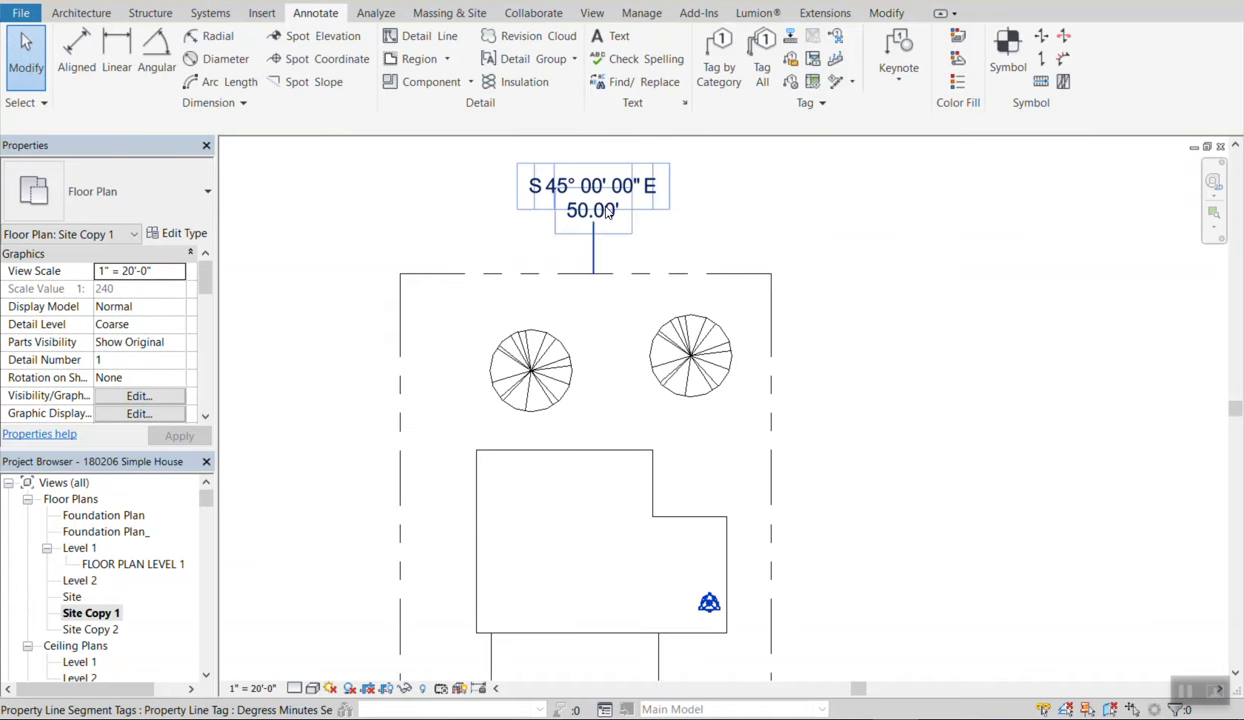
pyautogui.click(262, 13)
pyautogui.click(666, 75)
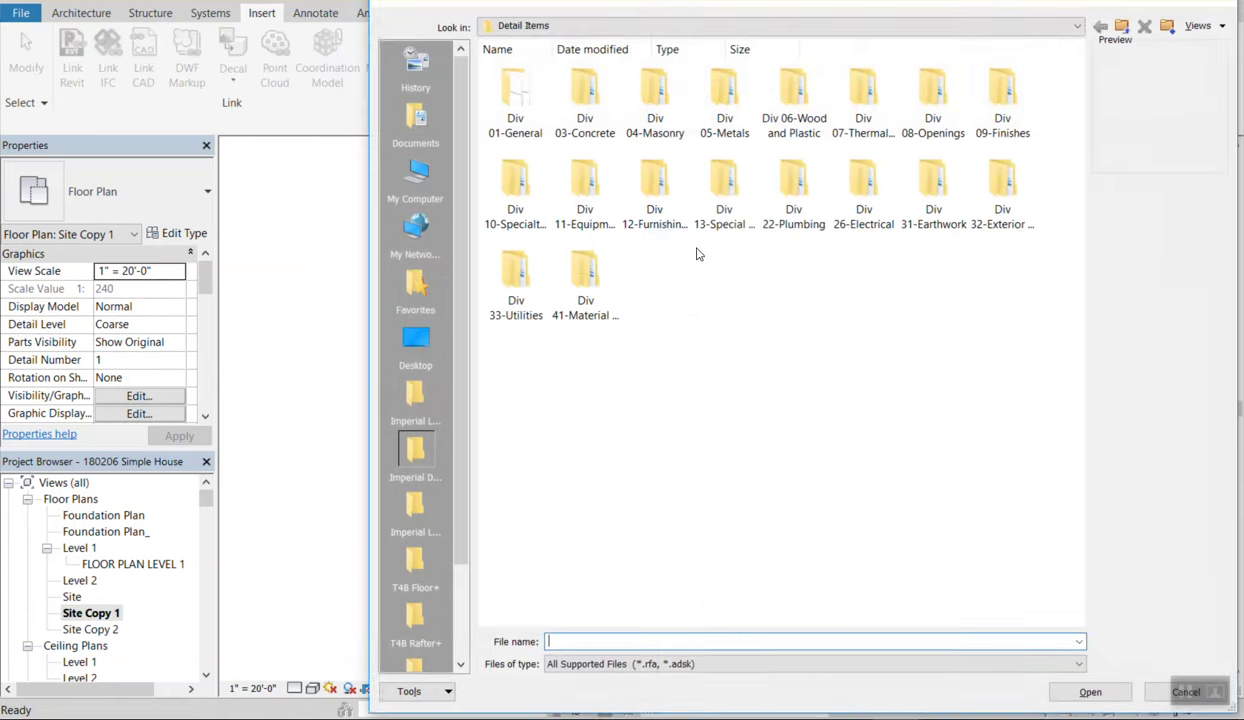
pyautogui.doubleClick(515, 100)
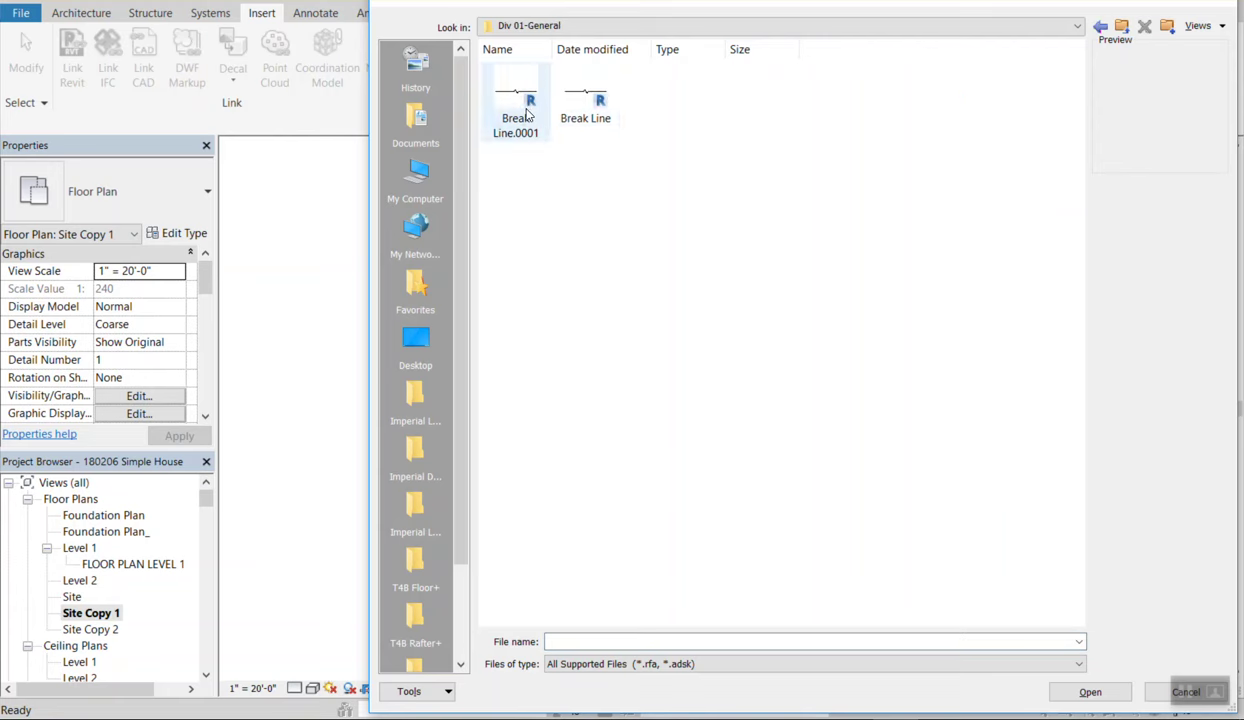
pyautogui.click(1100, 26)
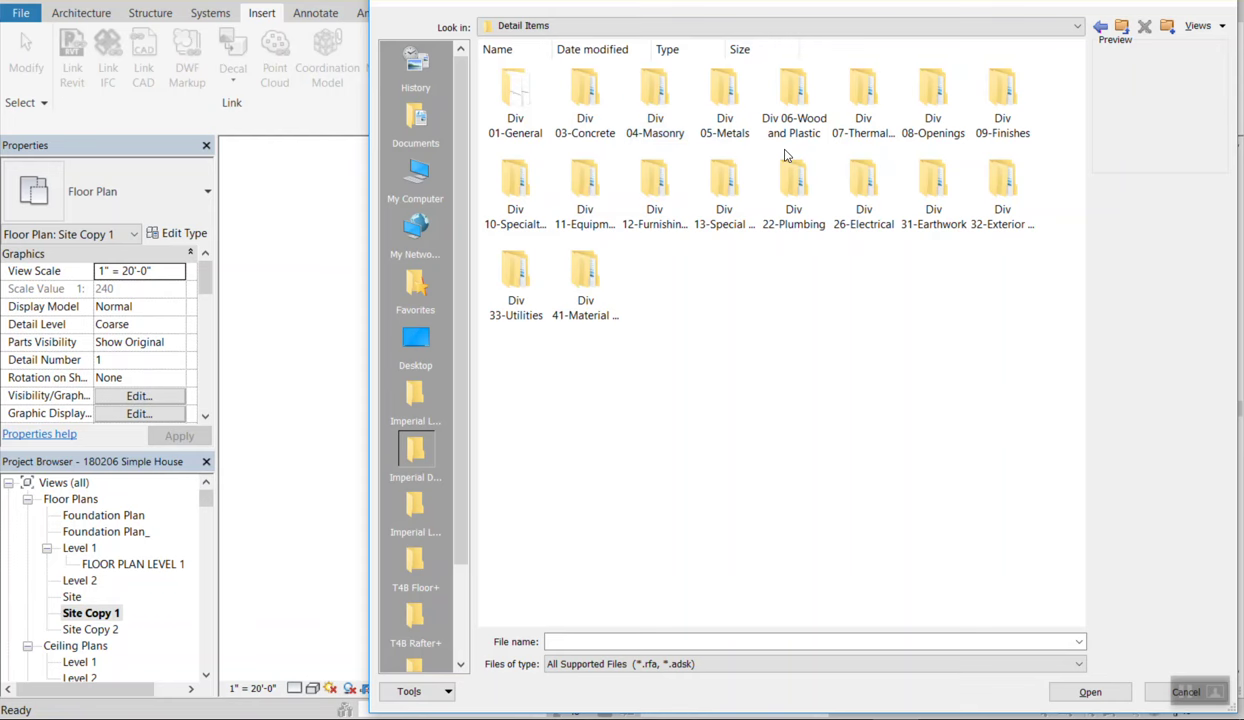
pyautogui.doubleClick(947, 198)
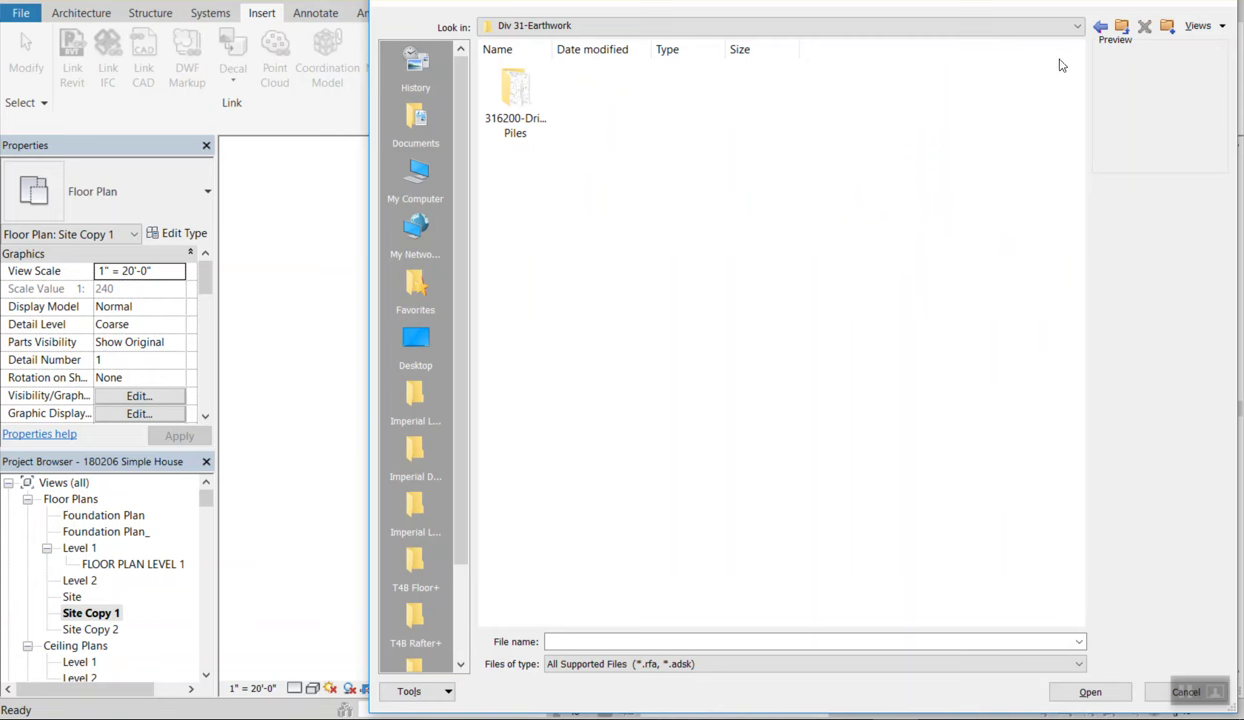
pyautogui.click(1124, 28)
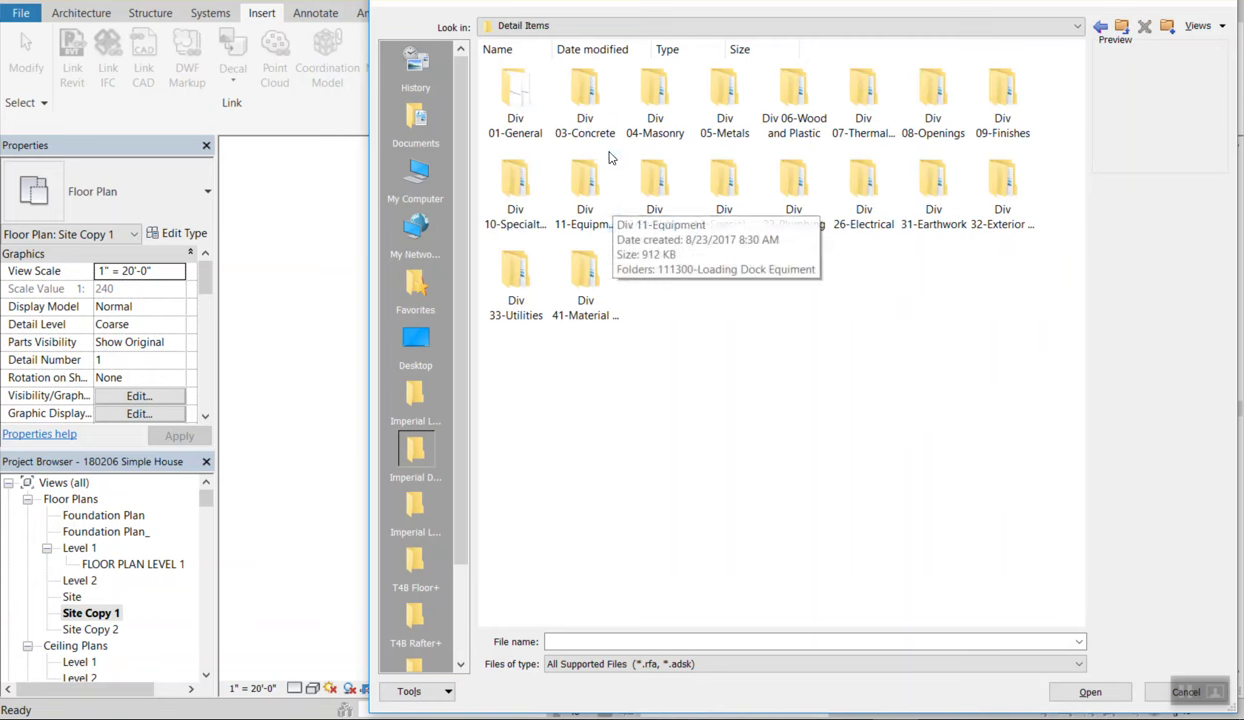
pyautogui.click(1120, 27)
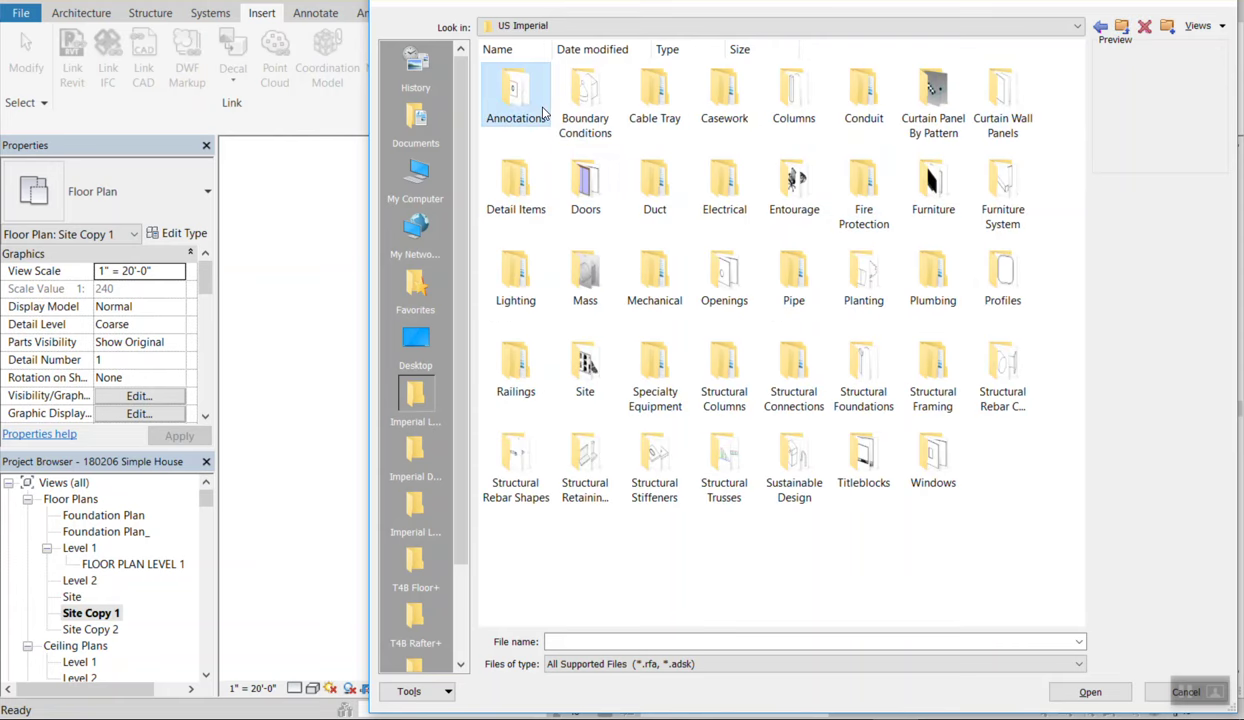
pyautogui.doubleClick(515, 92)
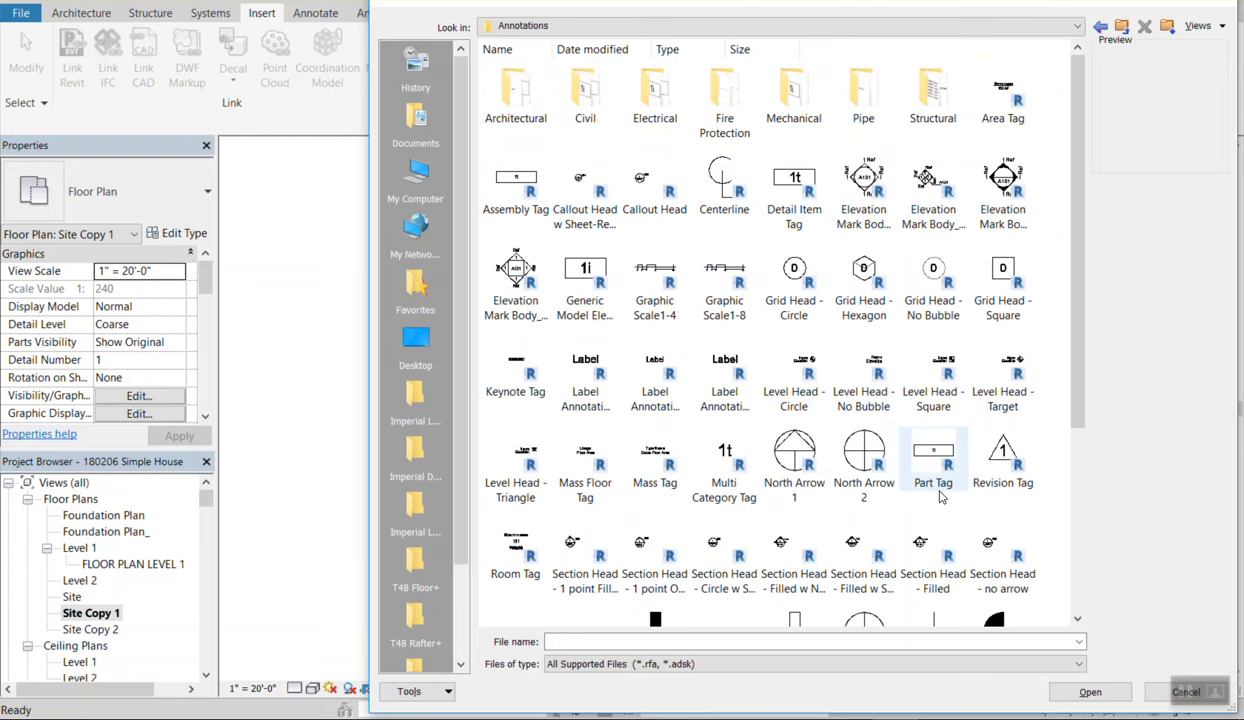
pyautogui.scroll(-3, 945, 510)
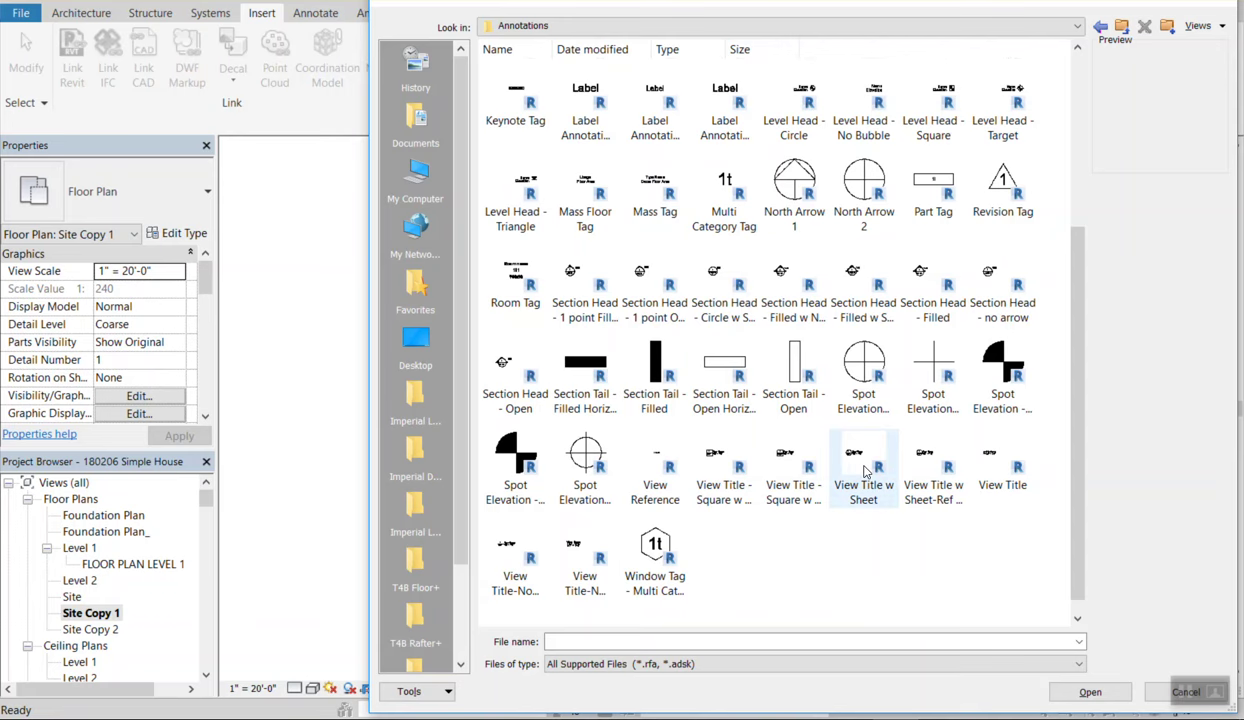
pyautogui.scroll(3, 868, 465)
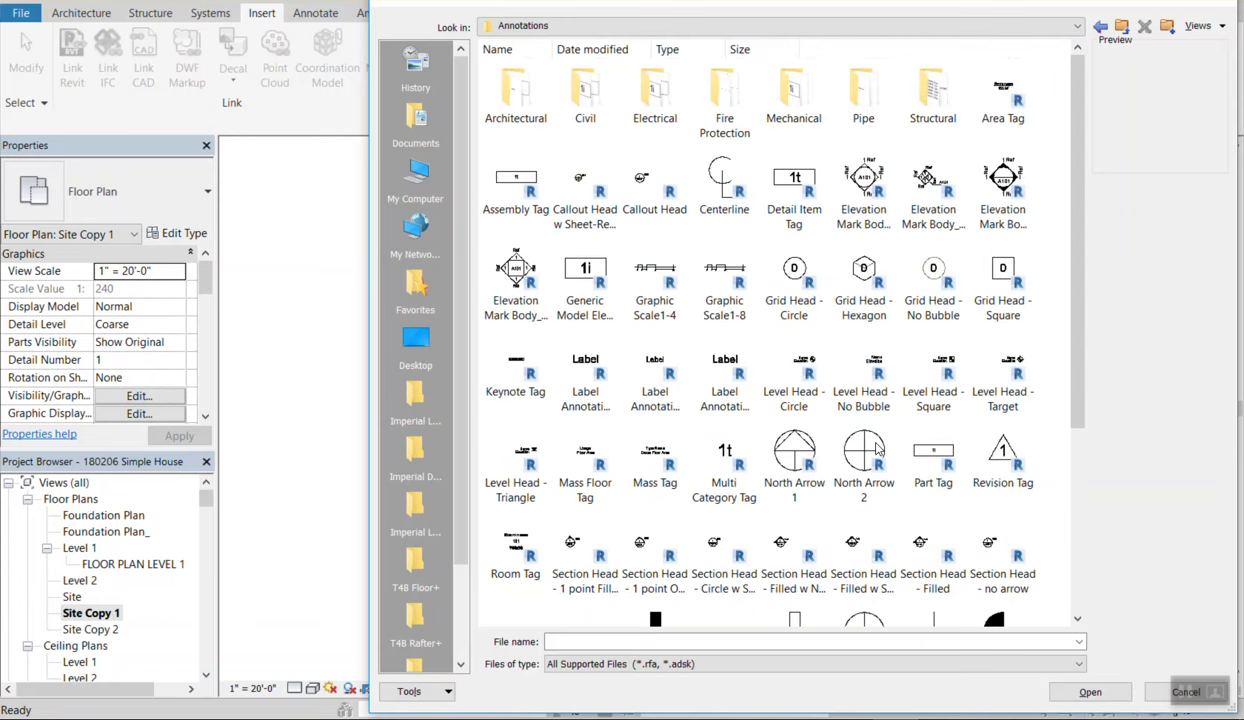
pyautogui.doubleClick(586, 119)
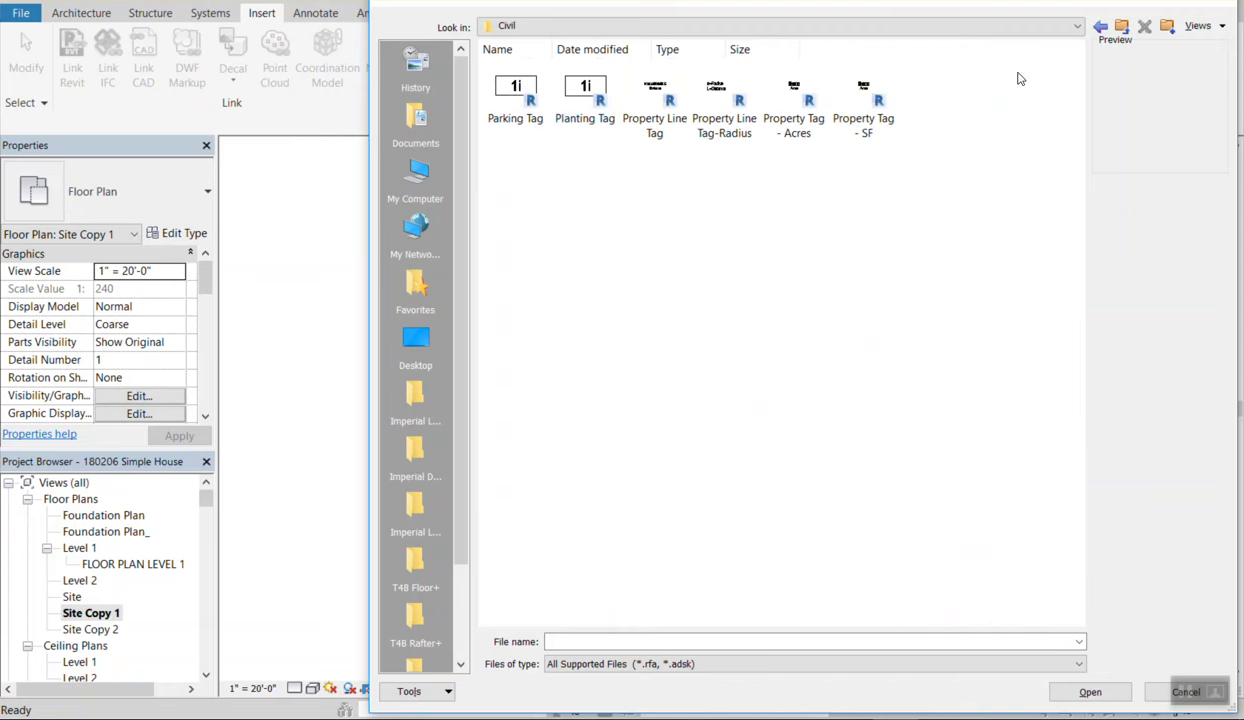
pyautogui.click(1124, 28)
pyautogui.click(1124, 28)
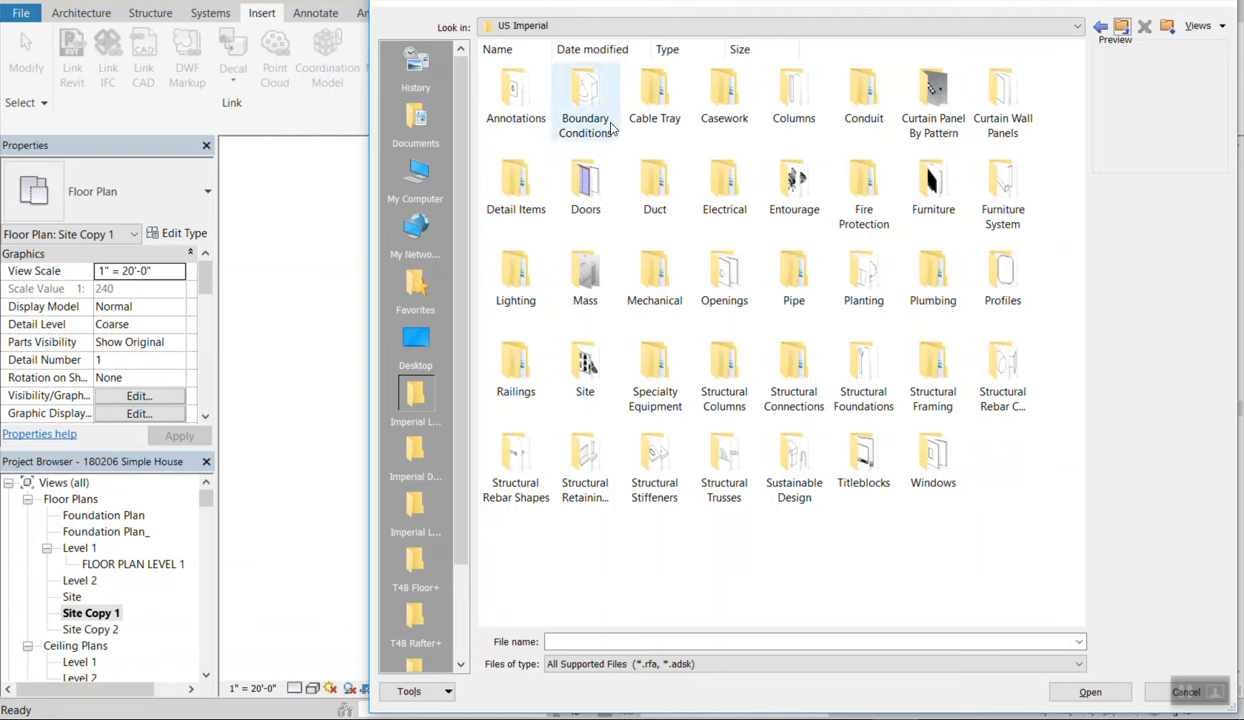
pyautogui.doubleClick(515, 100)
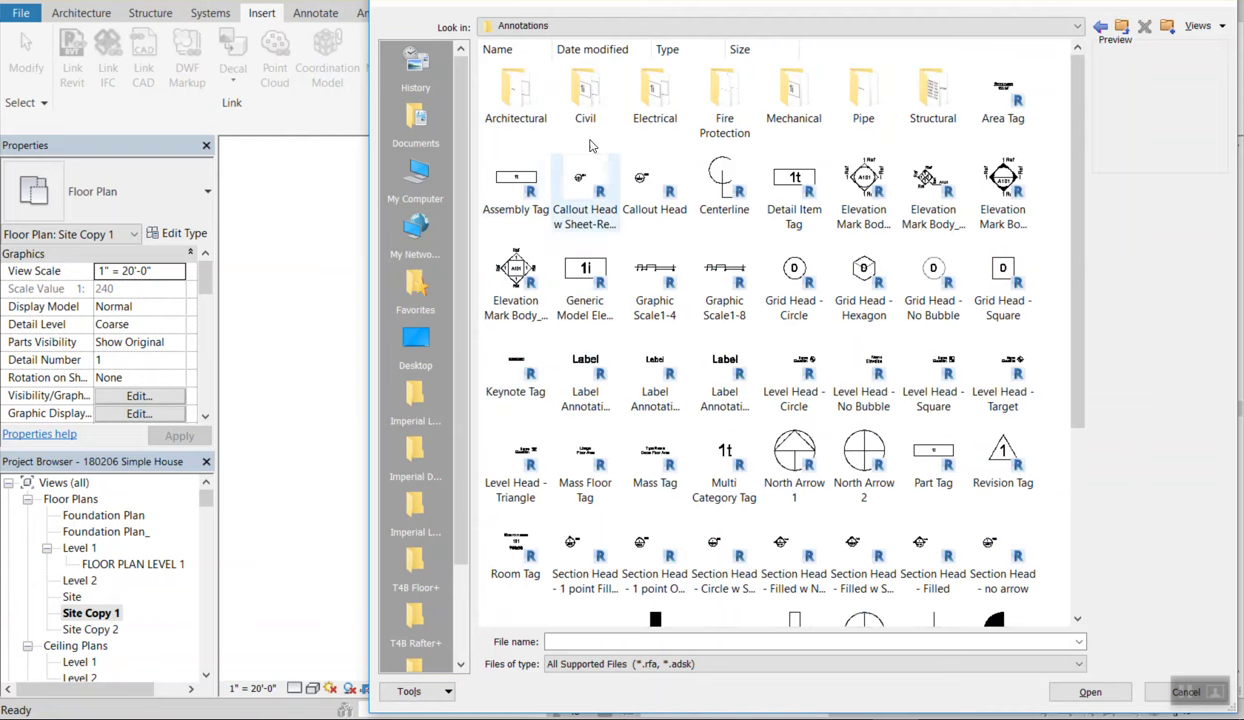
pyautogui.doubleClick(586, 100)
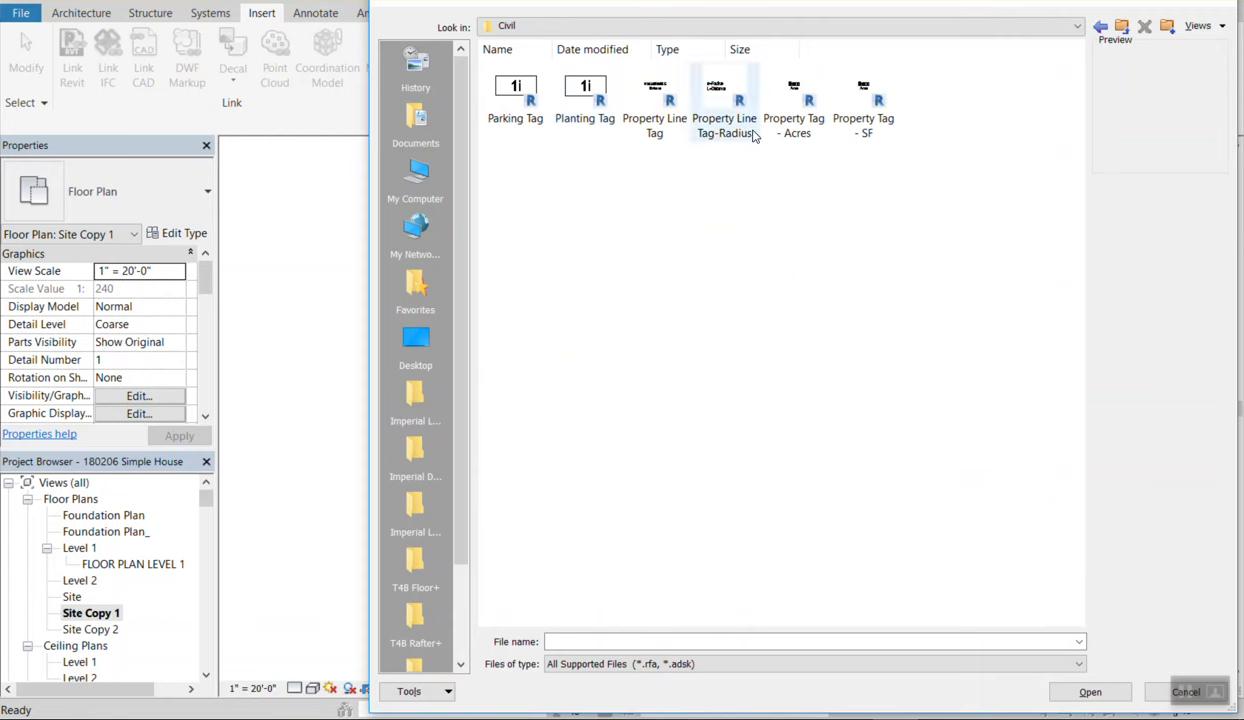
pyautogui.click(655, 139)
pyautogui.click(635, 181)
pyautogui.click(648, 130)
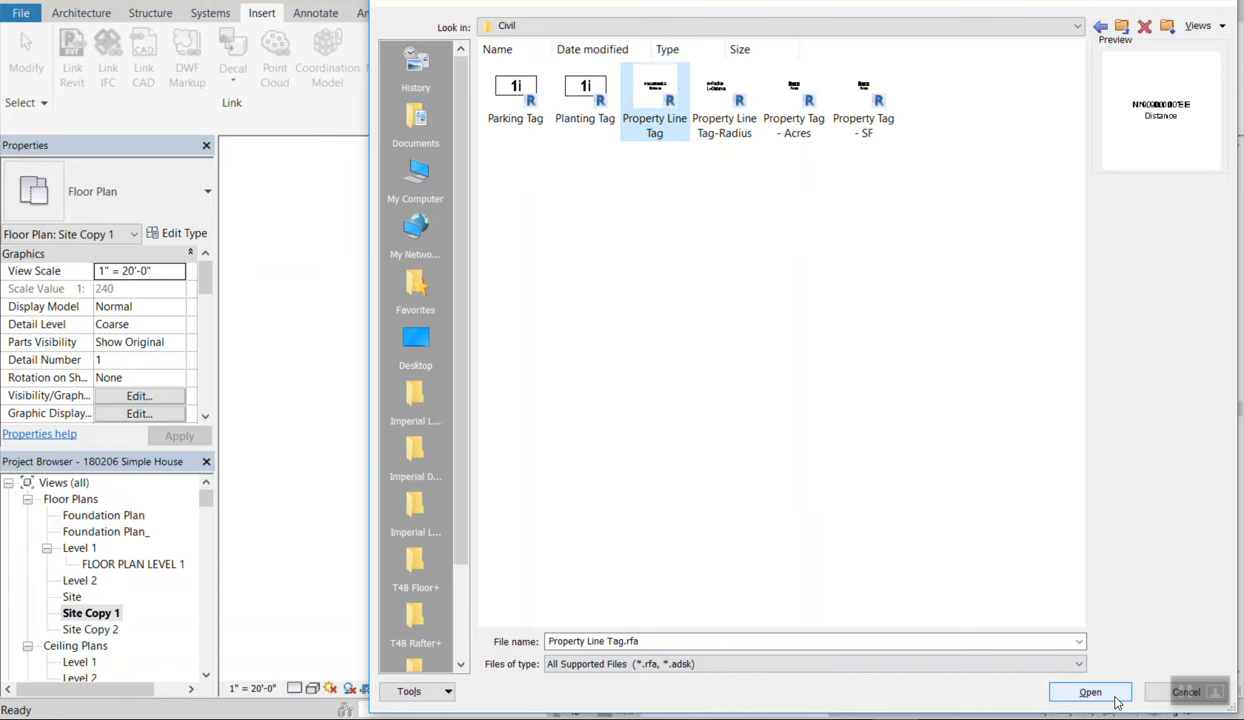
pyautogui.click(1160, 698)
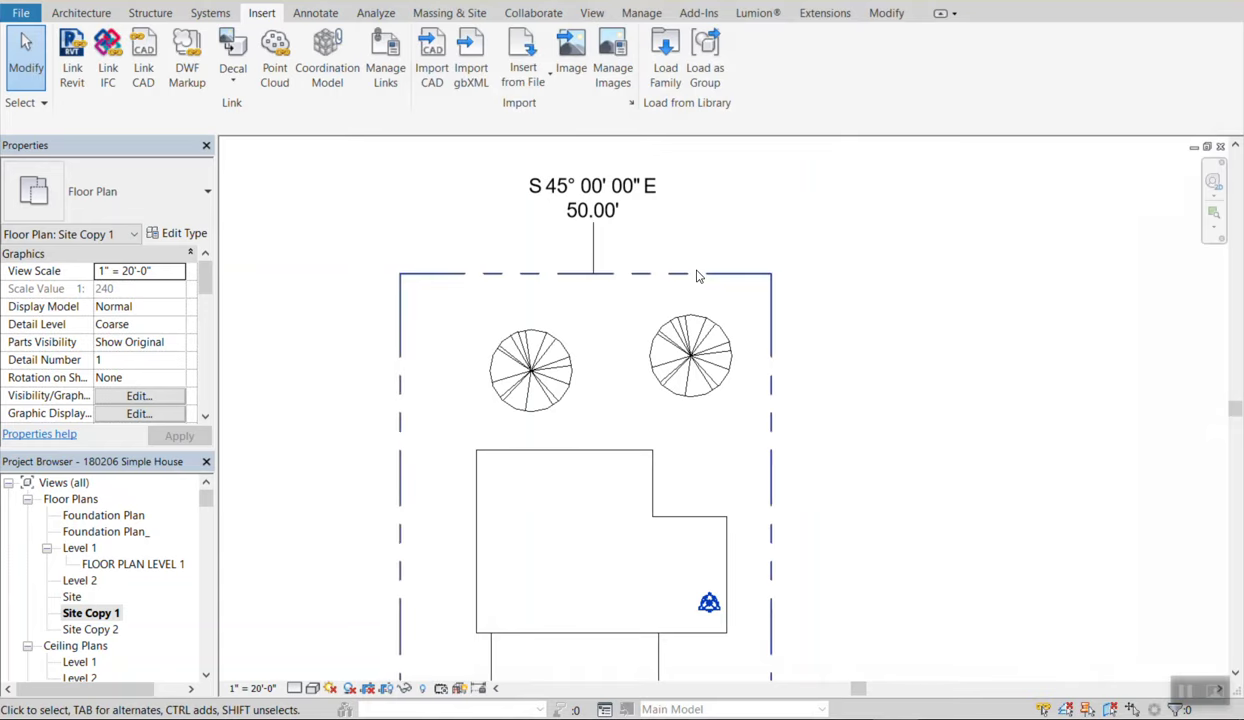
# Select and delete the S 45° 00' 00" E, 50.00' bearing tag on the top property line.
pyautogui.scroll(1, 548, 241)
pyautogui.scroll(1, 548, 241)
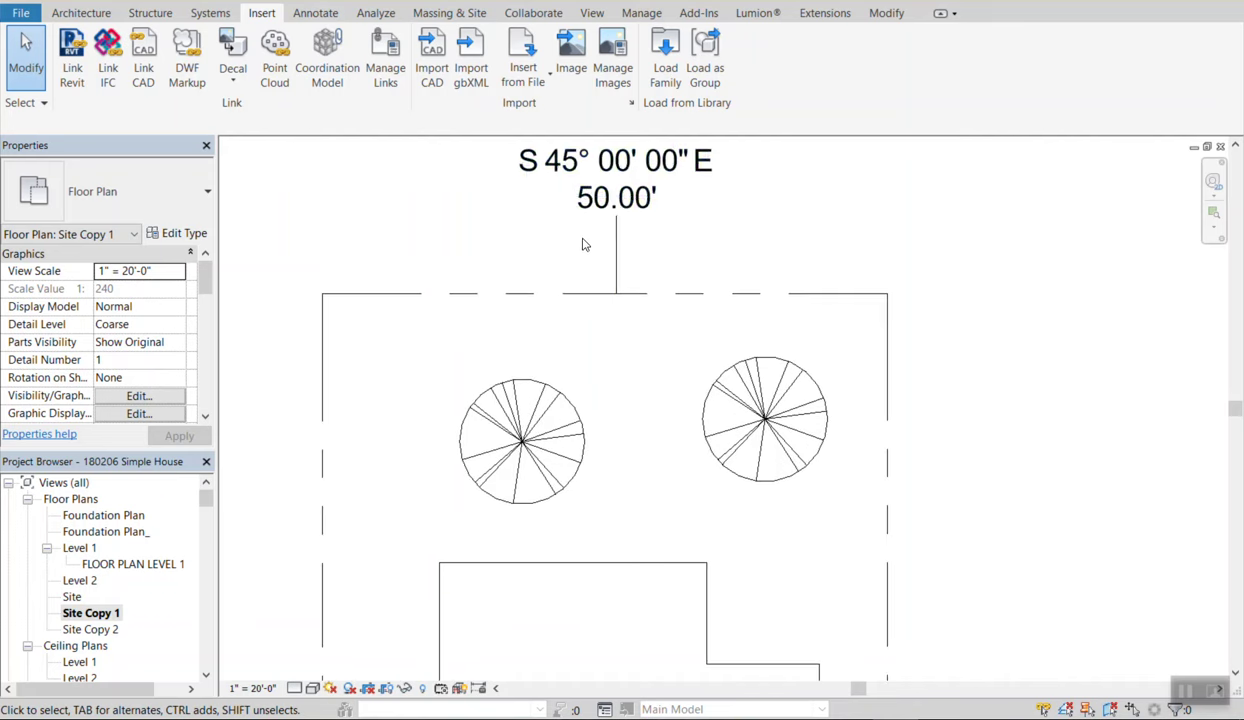
pyautogui.click(613, 221)
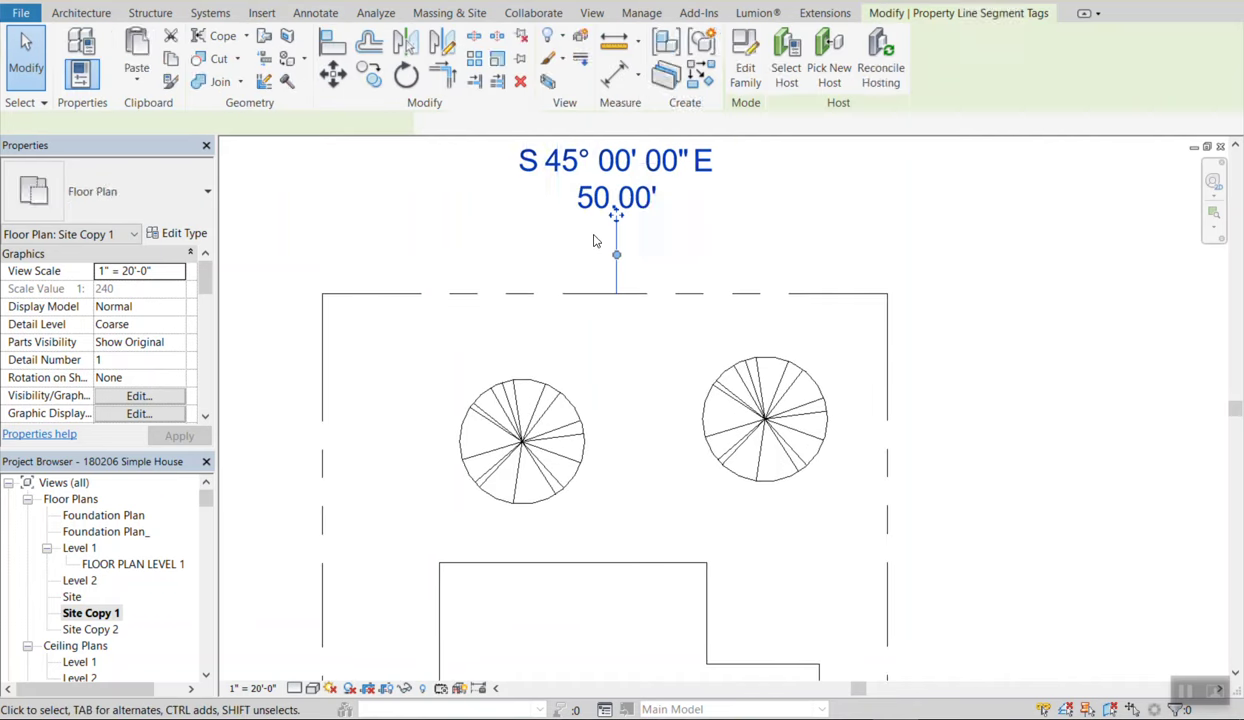
pyautogui.click(700, 276)
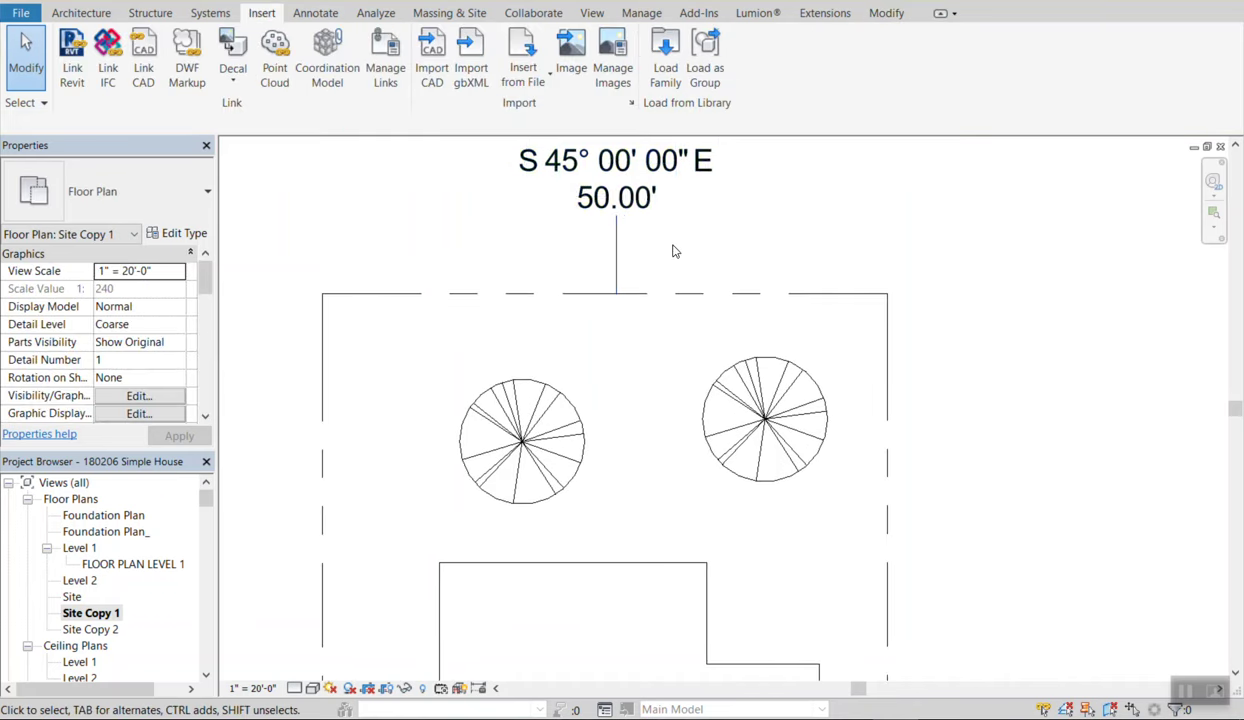
pyautogui.click(617, 200)
pyautogui.press('Delete')
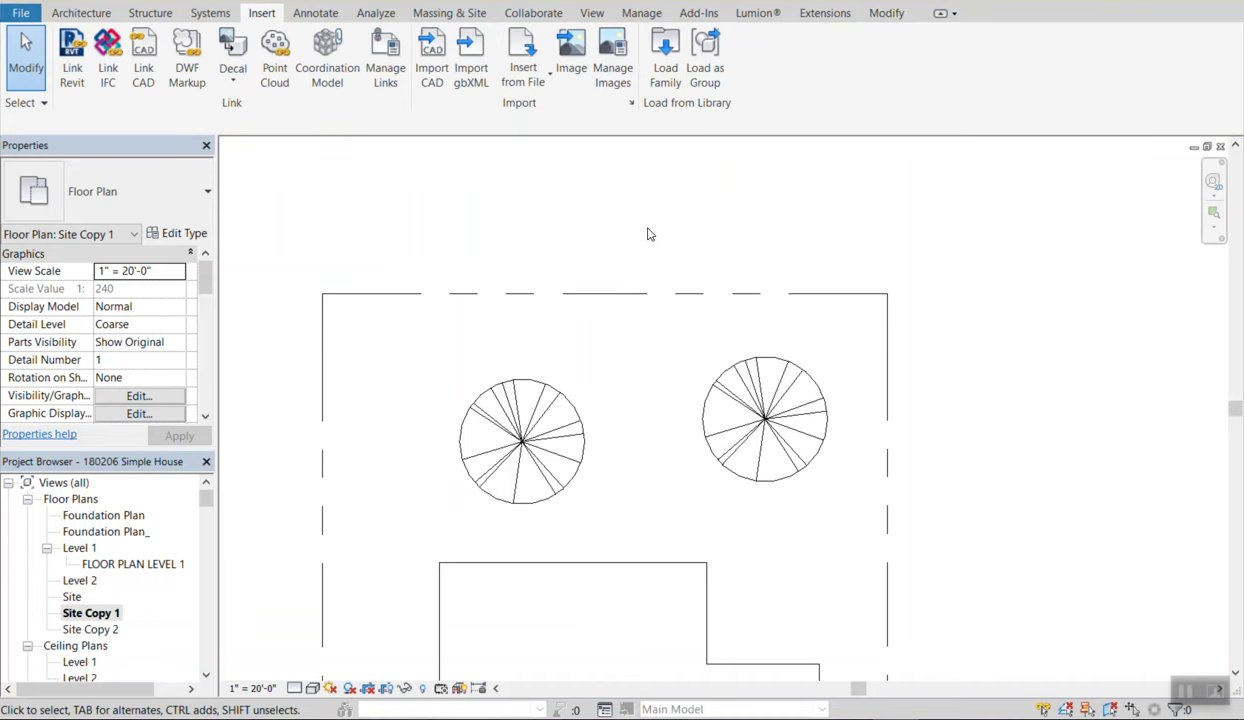
pyautogui.click(322, 14)
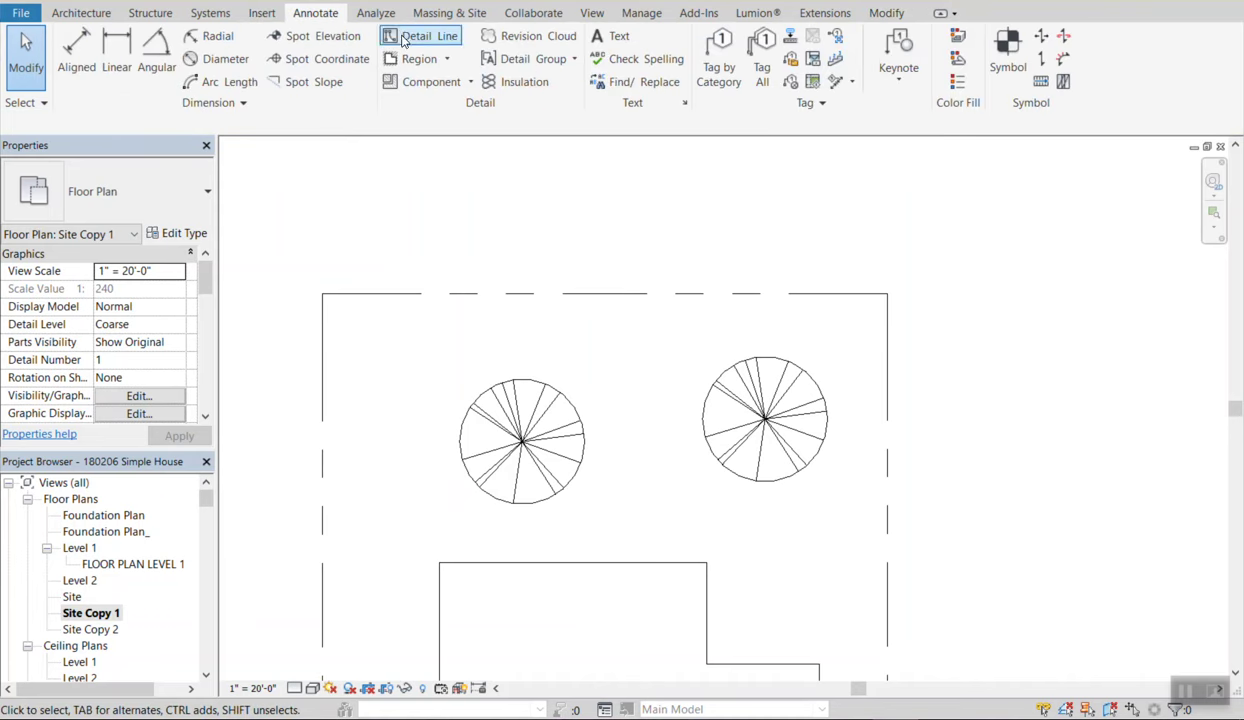
# Turn off tag leaders and place a leaderless bearing tag on the top property line.
pyautogui.click(712, 80)
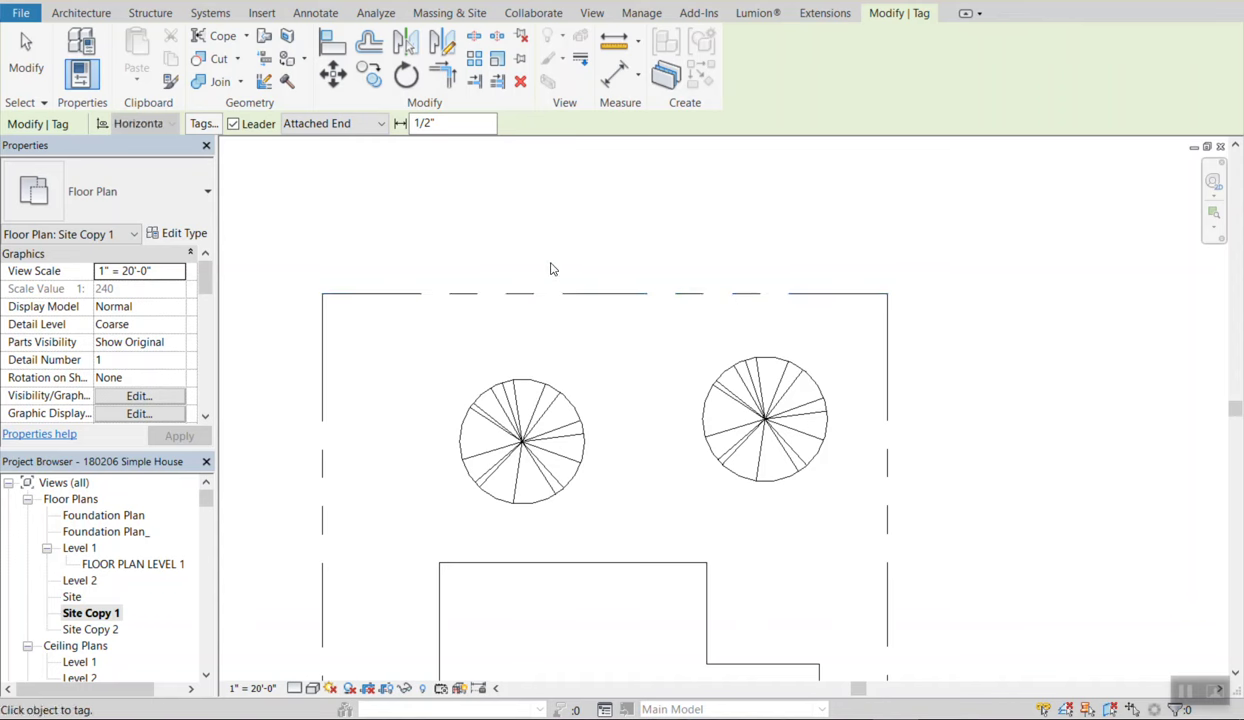
pyautogui.click(233, 124)
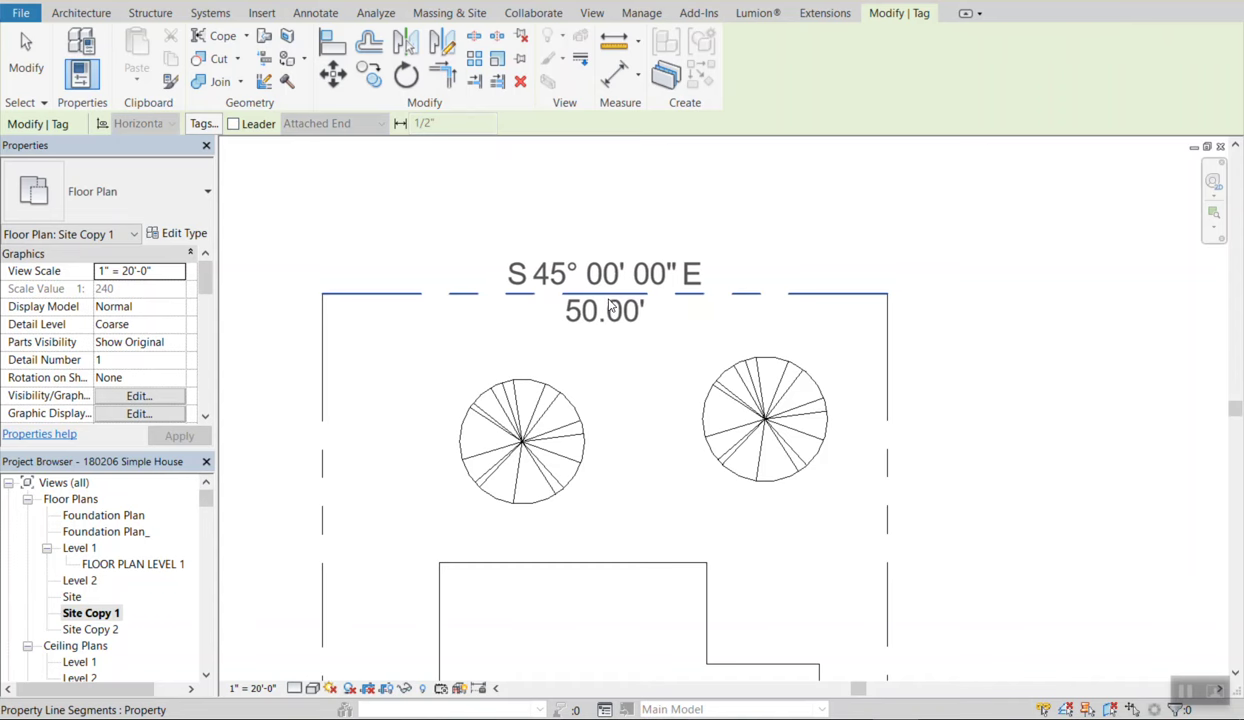
pyautogui.click(600, 228)
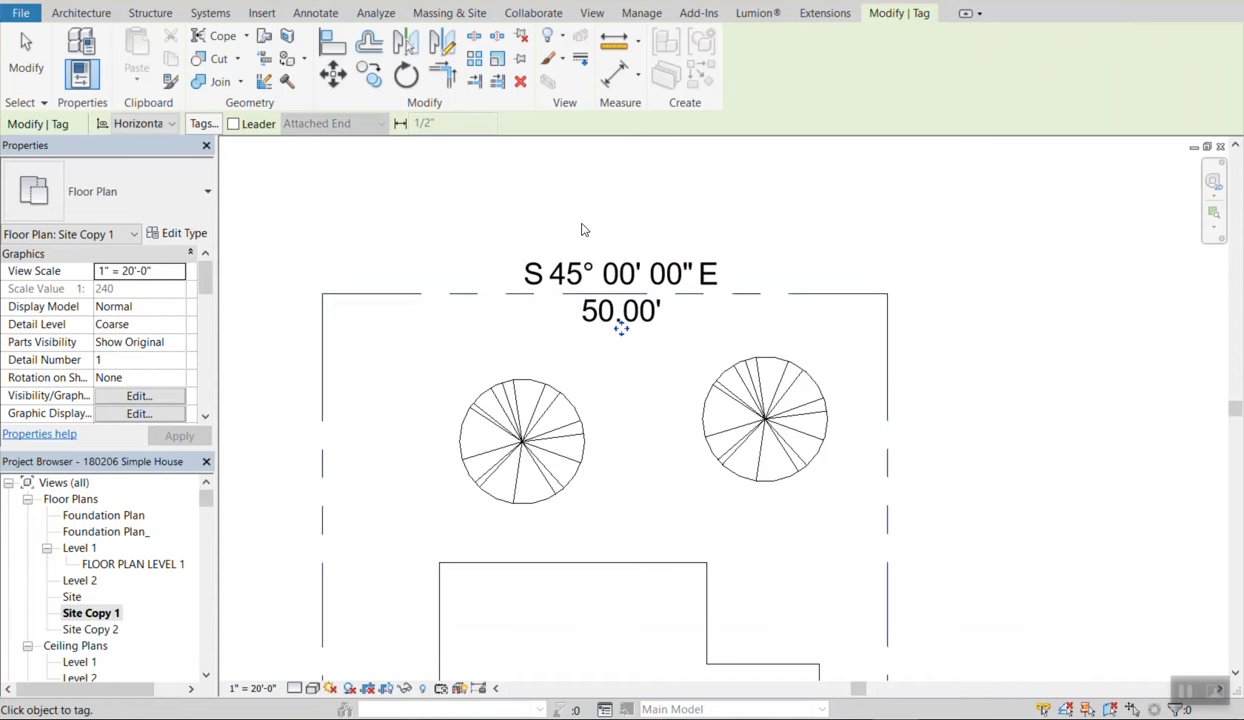
# Tag the right, bottom and left property lines with their bearings and distances.
pyautogui.scroll(-3, 573, 203)
pyautogui.scroll(-2, 571, 203)
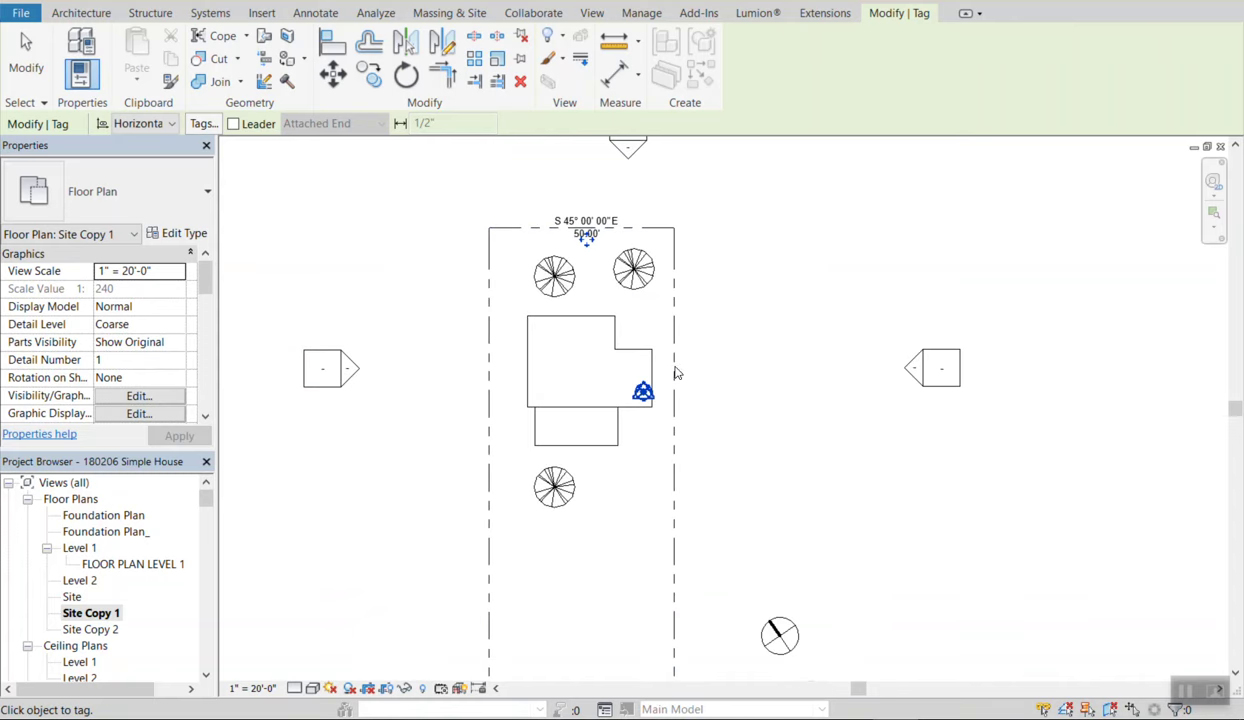
pyautogui.scroll(2, 678, 472)
pyautogui.click(682, 474)
pyautogui.scroll(-3, 699, 343)
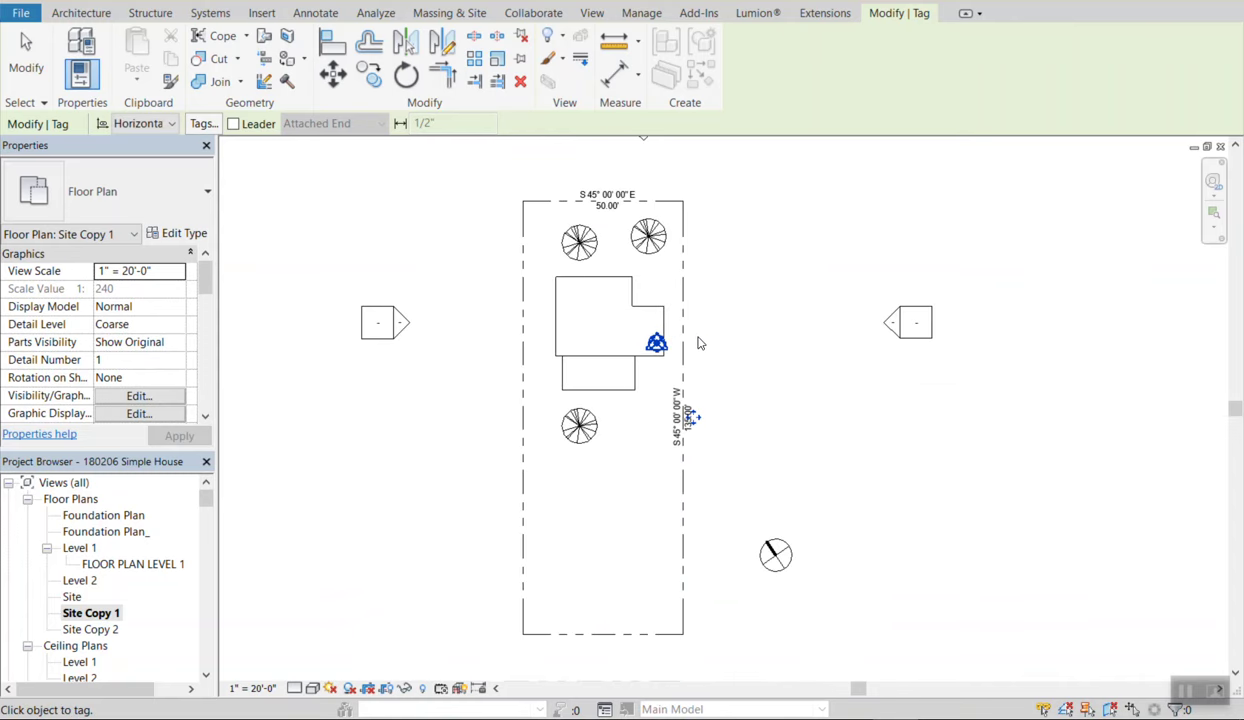
pyautogui.click(612, 641)
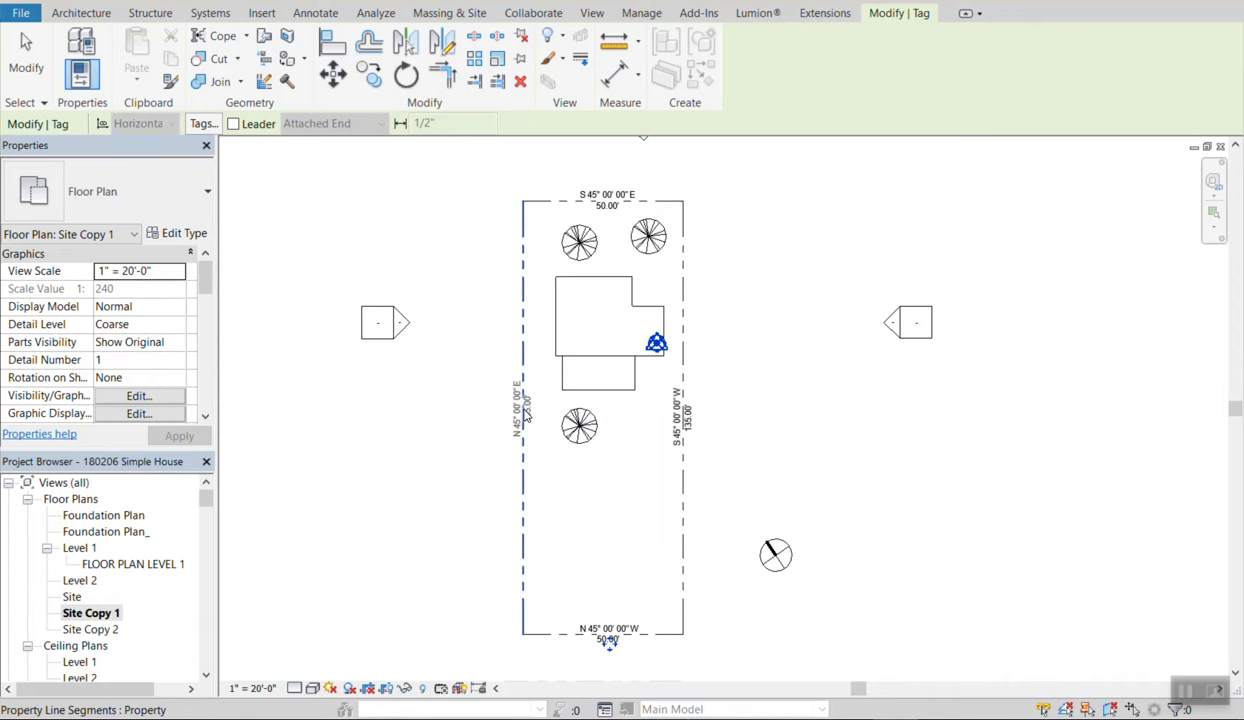
pyautogui.click(527, 415)
pyautogui.scroll(2, 522, 420)
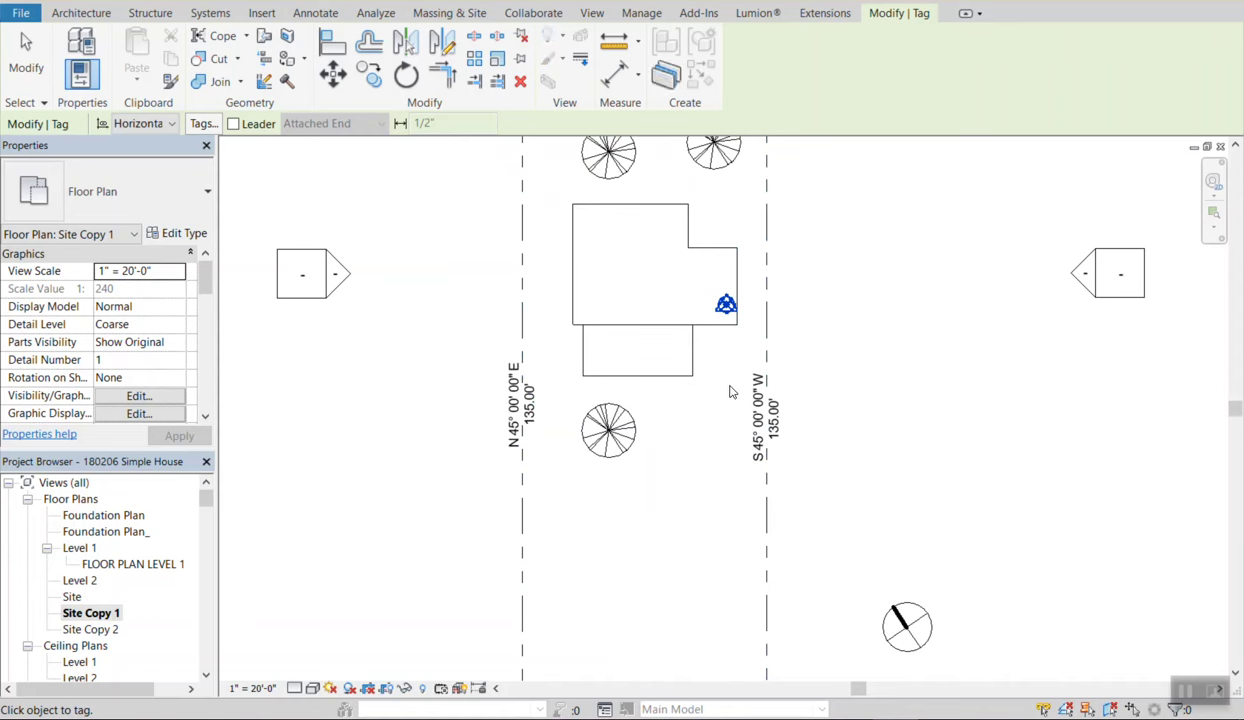
pyautogui.press('Escape')
pyautogui.scroll(2, 748, 405)
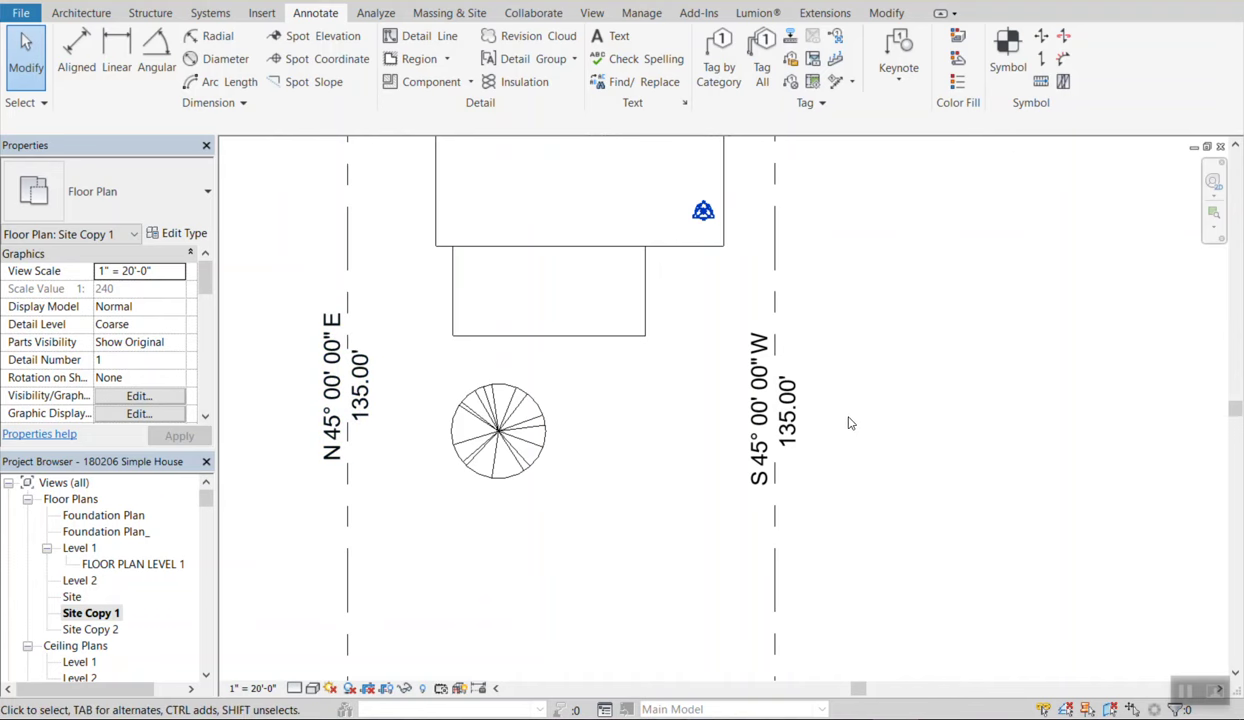
# Pan to the bottom of the lot and turn on Reveal Hidden Elements.
pyautogui.scroll(-4, 725, 405)
pyautogui.moveTo(700, 415); pyautogui.dragTo(592, 420, button='middle')
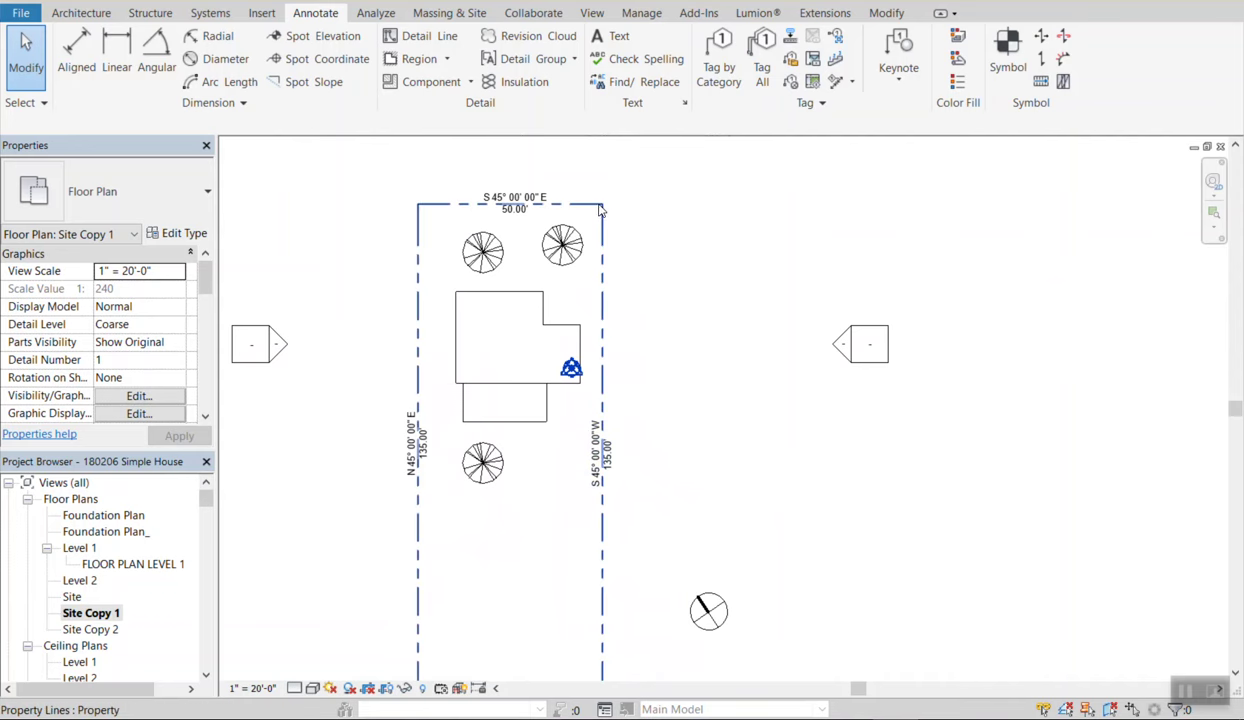
pyautogui.moveTo(647, 347); pyautogui.dragTo(718, 152, button='middle')
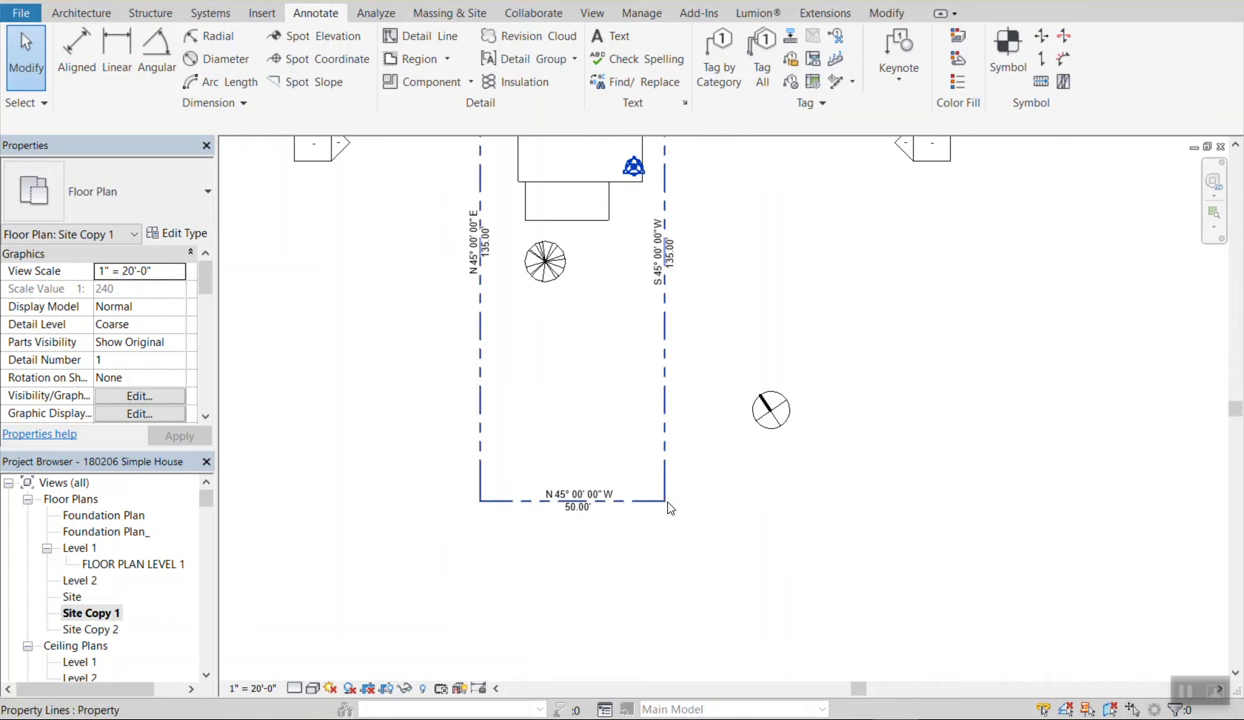
pyautogui.click(422, 689)
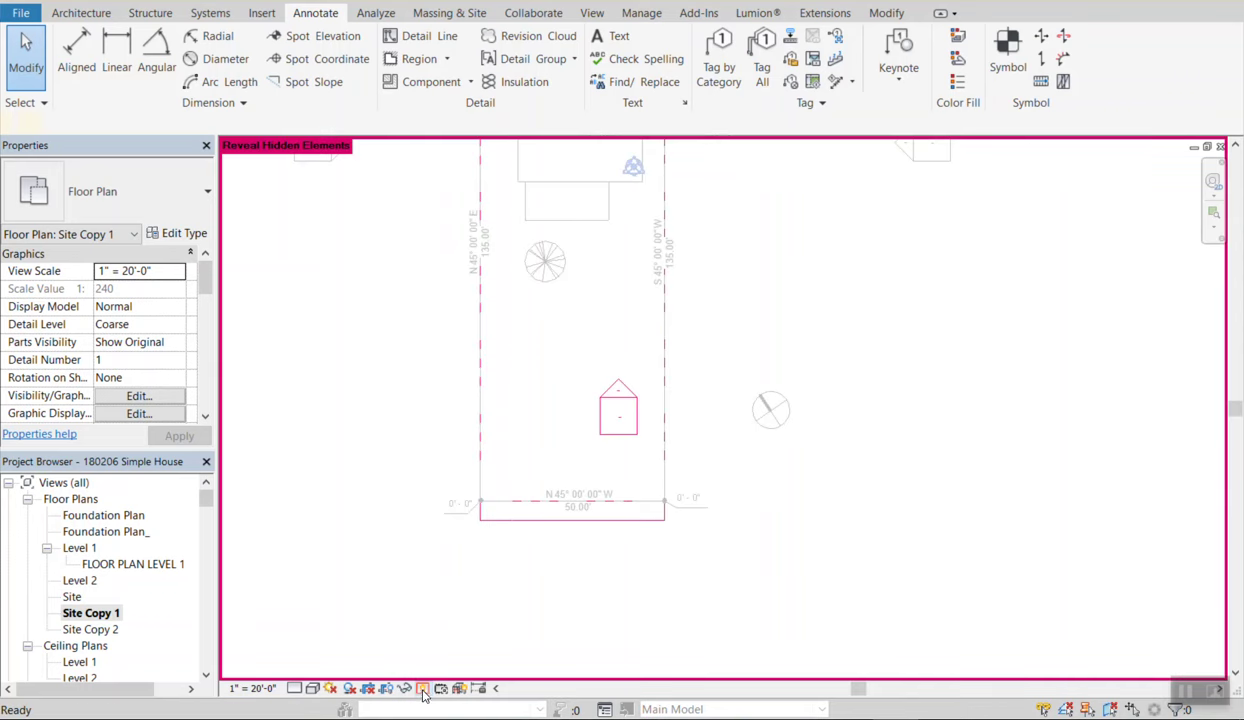
# Unhide the hidden property line in this view and turn reveal mode off.
pyautogui.click(506, 521)
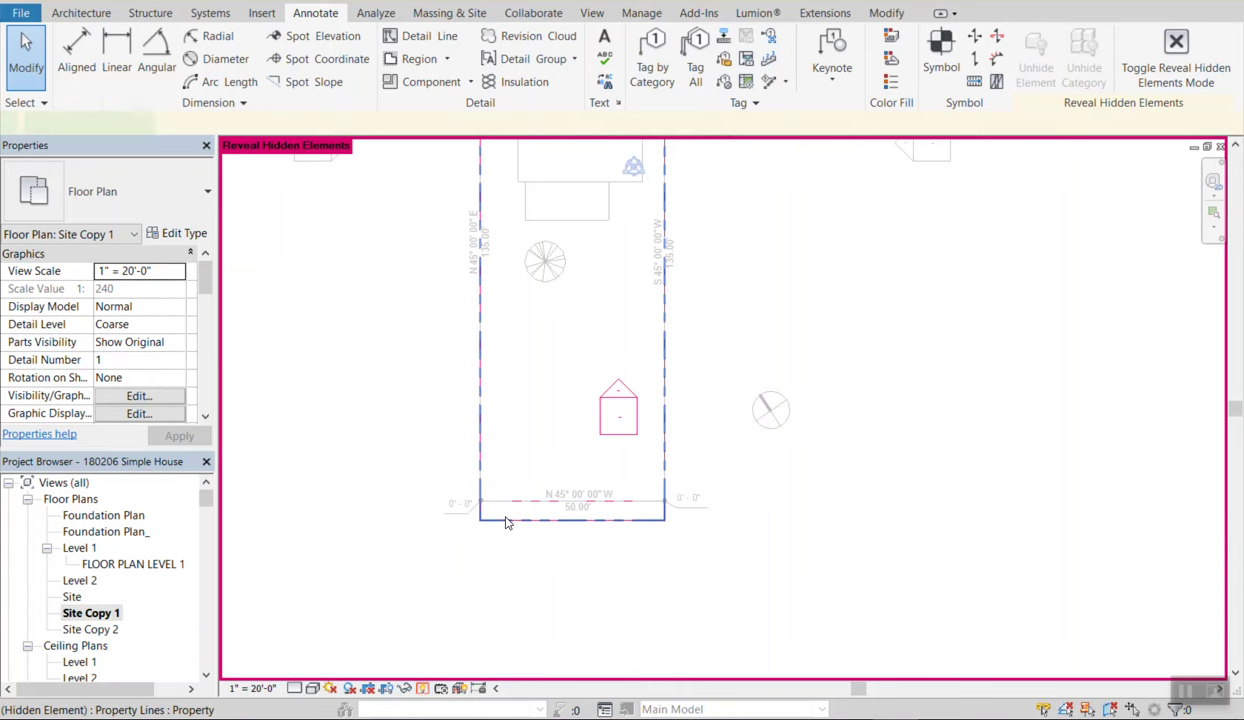
pyautogui.rightClick(490, 473)
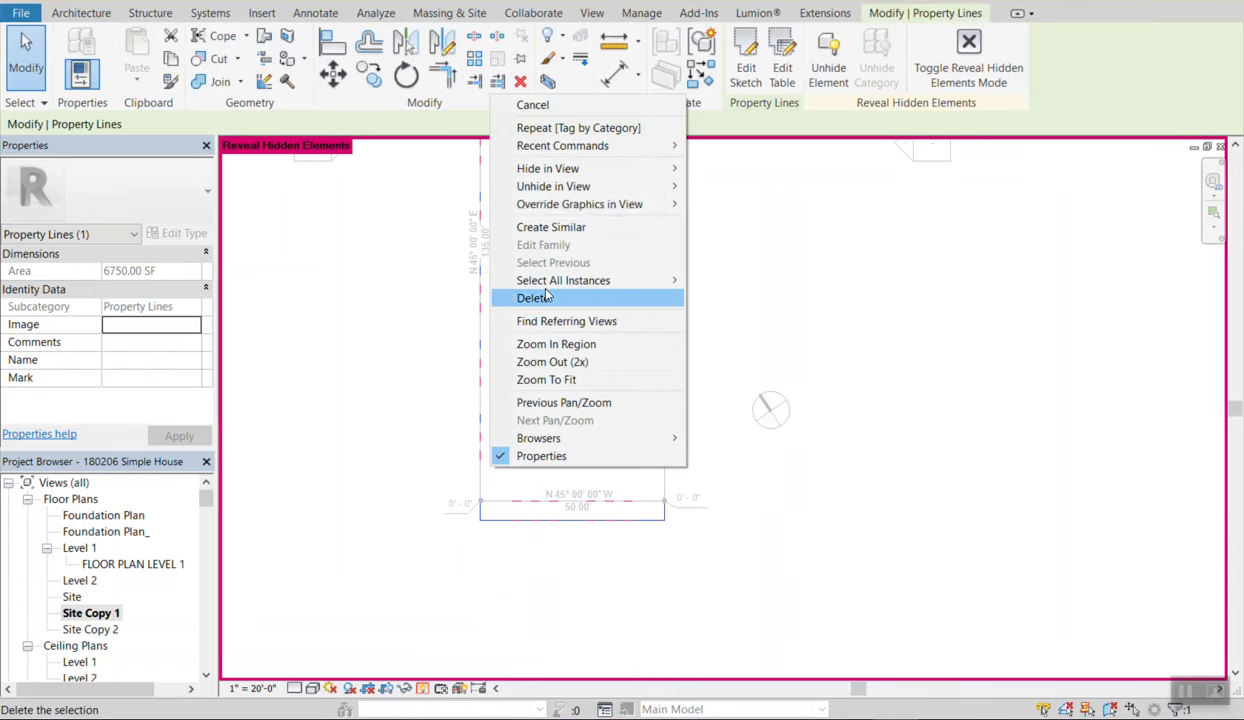
pyautogui.moveTo(640, 186)
pyautogui.click(725, 188)
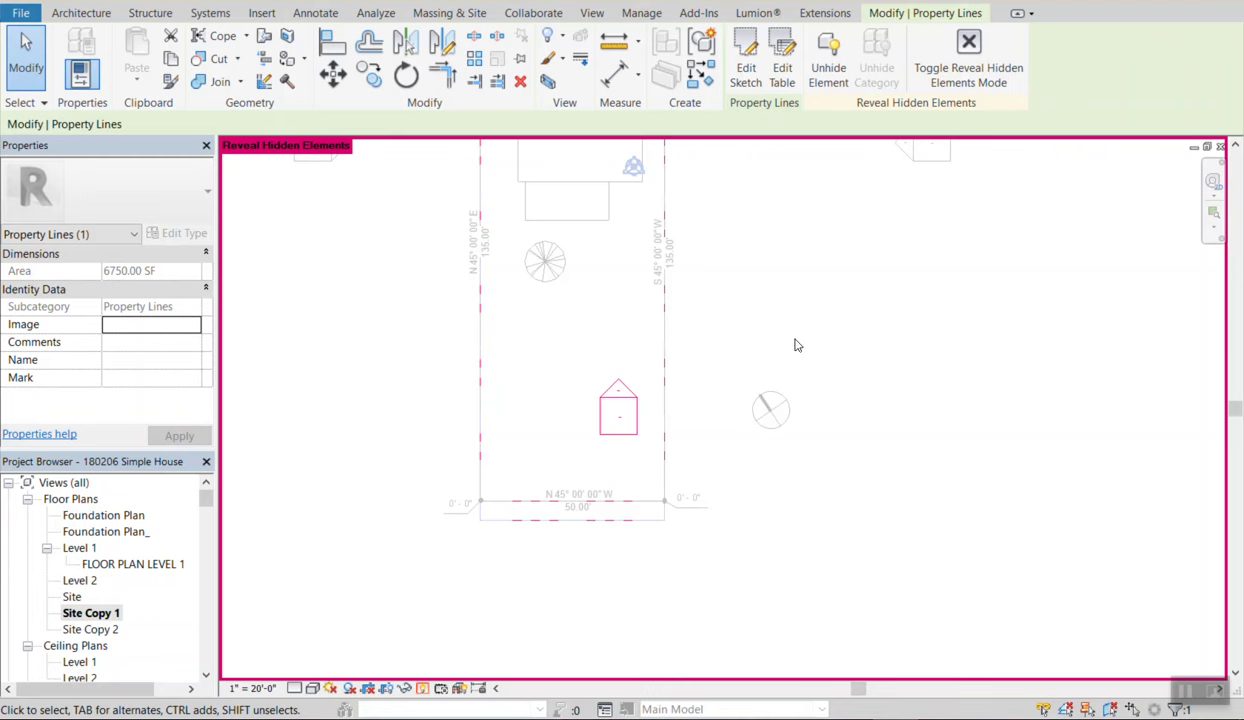
pyautogui.click(422, 688)
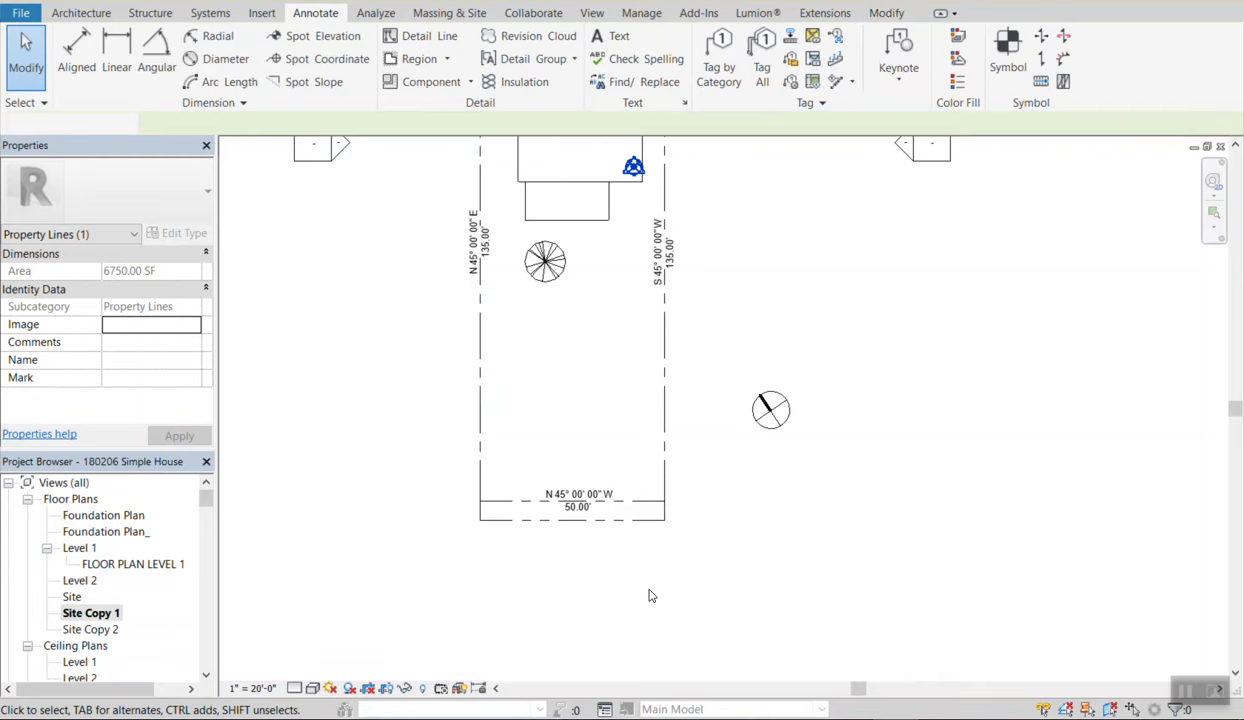
# Reveal hidden elements again with RH, inspect both corner spot elevations, and leave them hidden.
pyautogui.scroll(-2, 722, 578)
pyautogui.scroll(2, 714, 492)
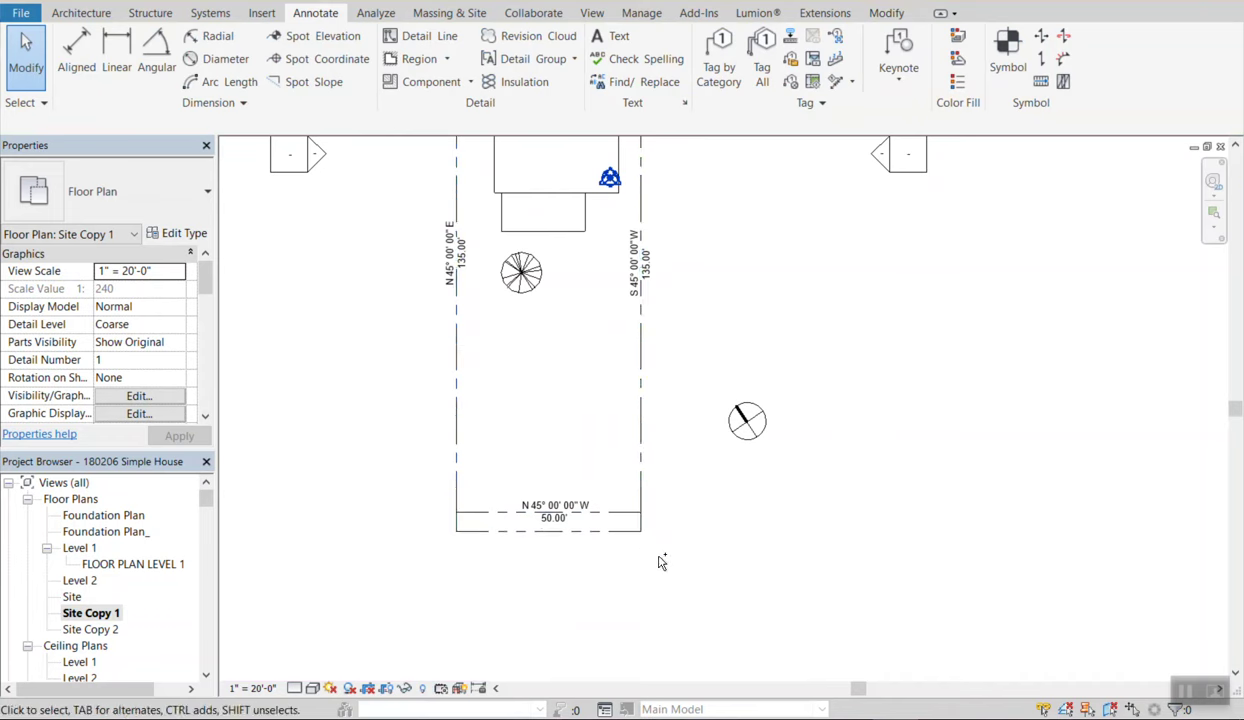
pyautogui.press('r')
pyautogui.press('h')
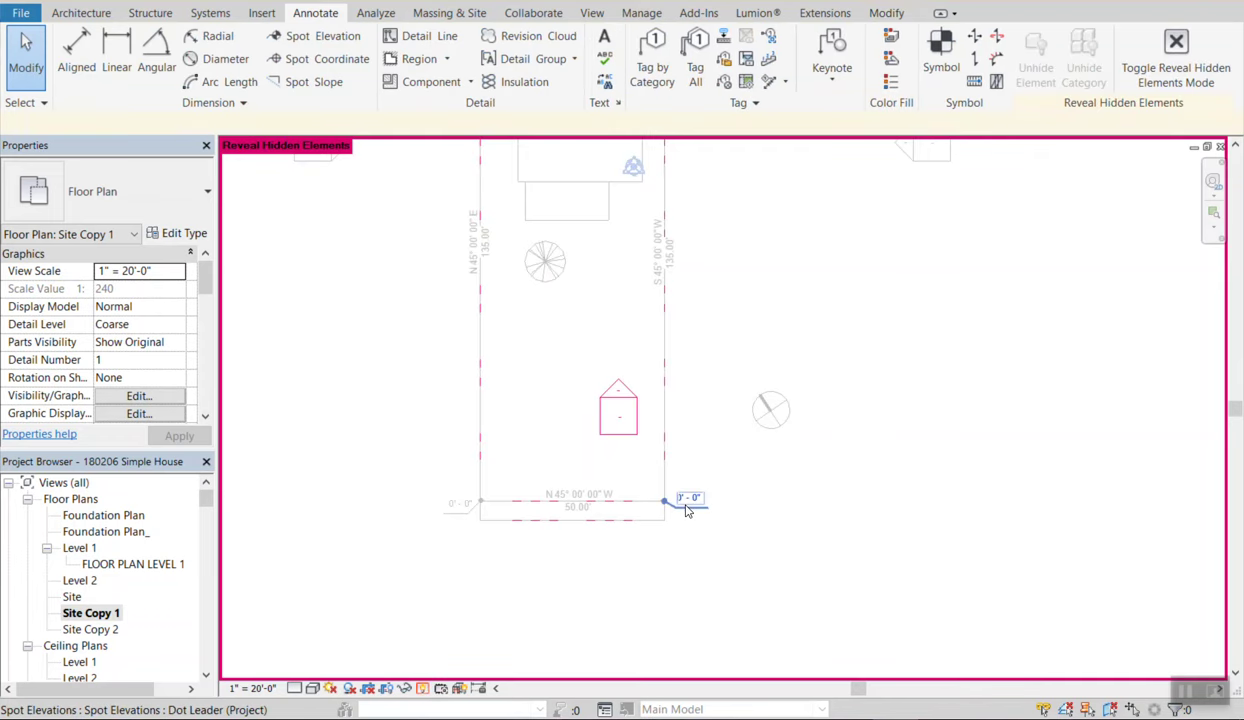
pyautogui.click(686, 510)
pyautogui.keyDown('ctrl'); pyautogui.click(465, 503); pyautogui.keyUp('ctrl')
pyautogui.scroll(-1, 532, 619)
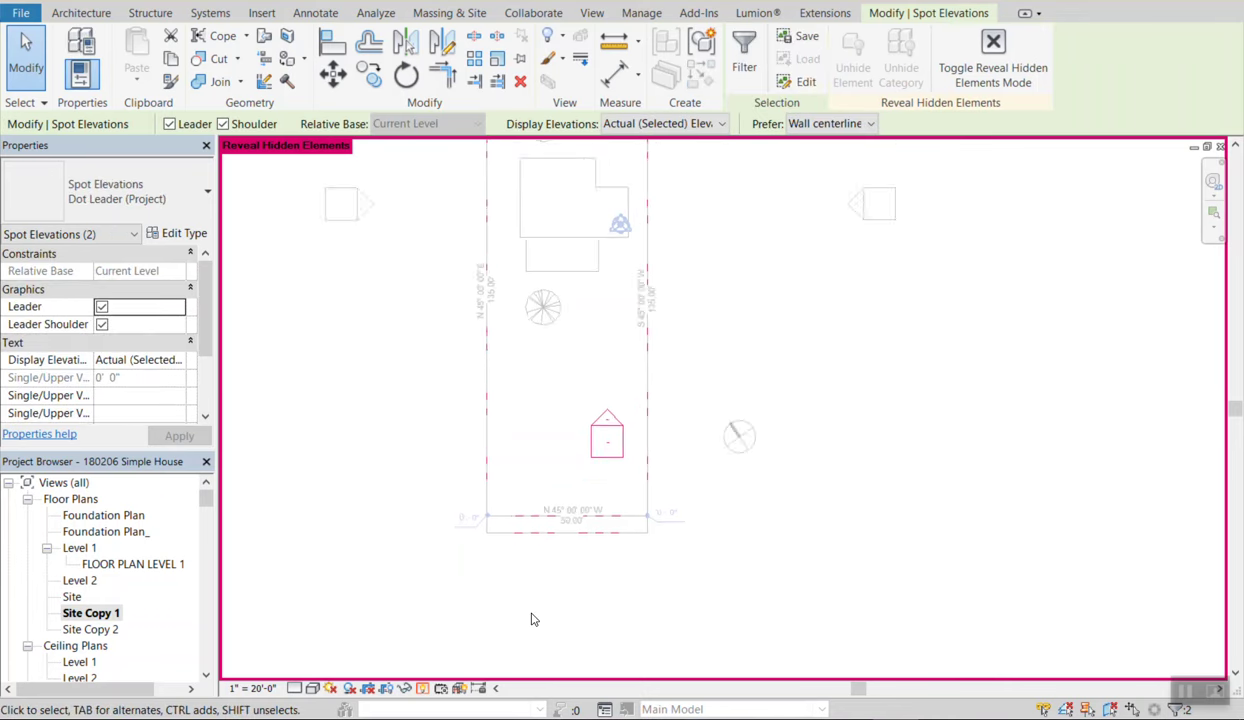
pyautogui.scroll(-1, 545, 600)
pyautogui.scroll(2, 662, 555)
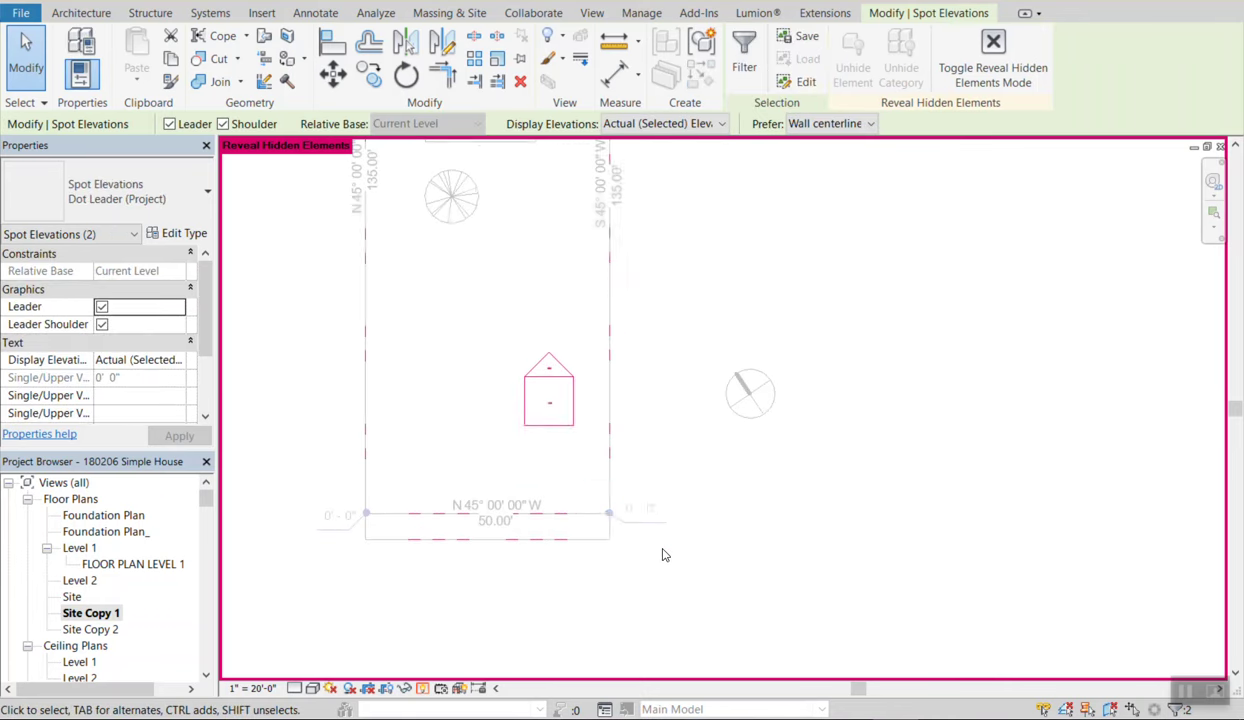
pyautogui.click(644, 553)
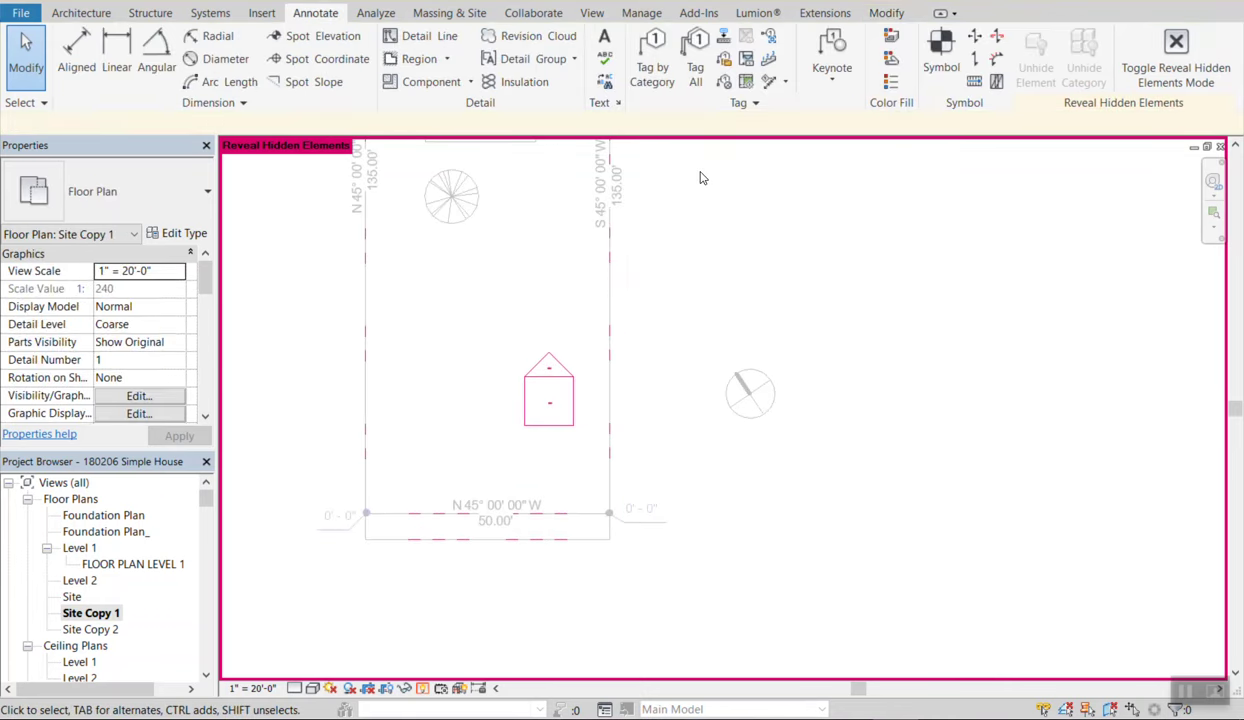
pyautogui.click(420, 689)
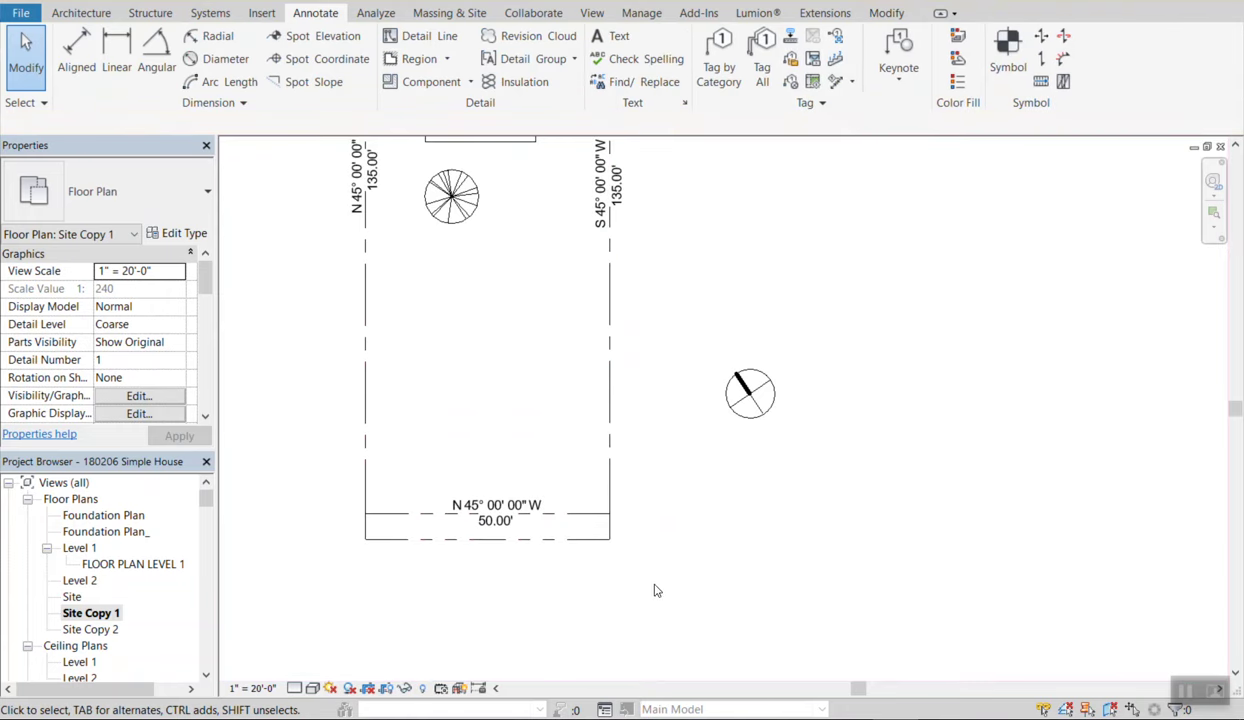
pyautogui.click(600, 539)
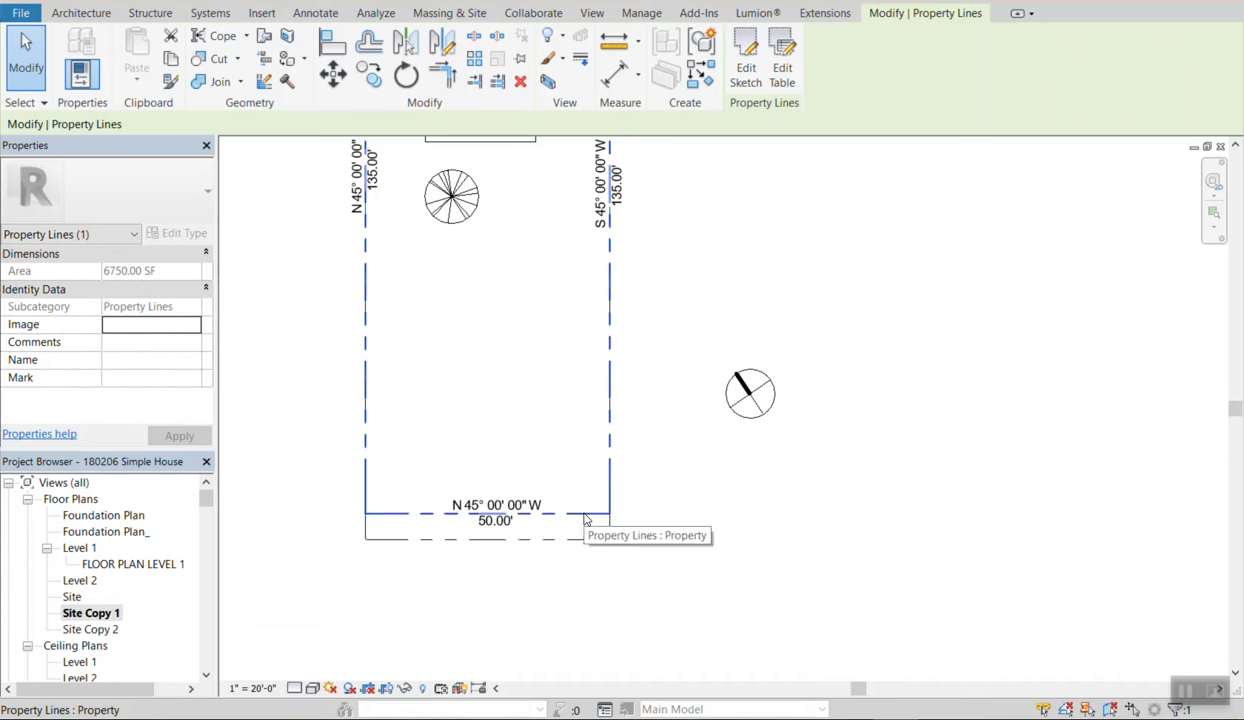
pyautogui.click(594, 548)
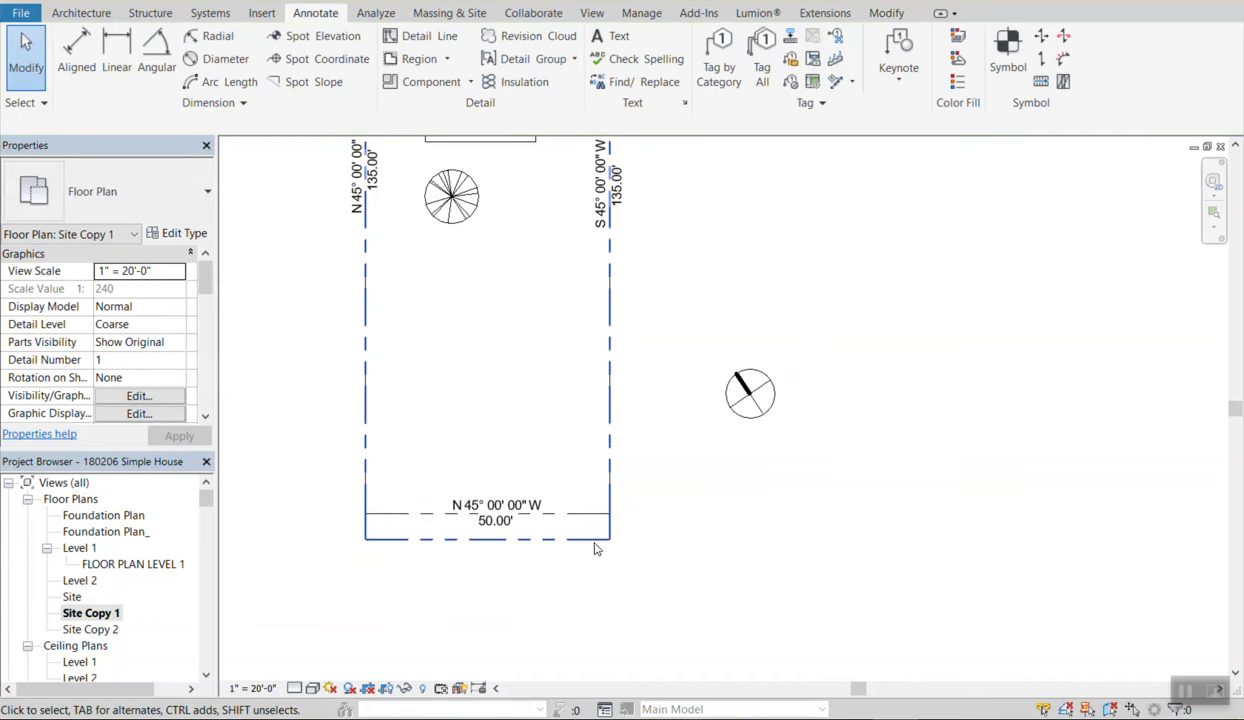
pyautogui.moveTo(594, 548); pyautogui.dragTo(660, 614, button='middle')
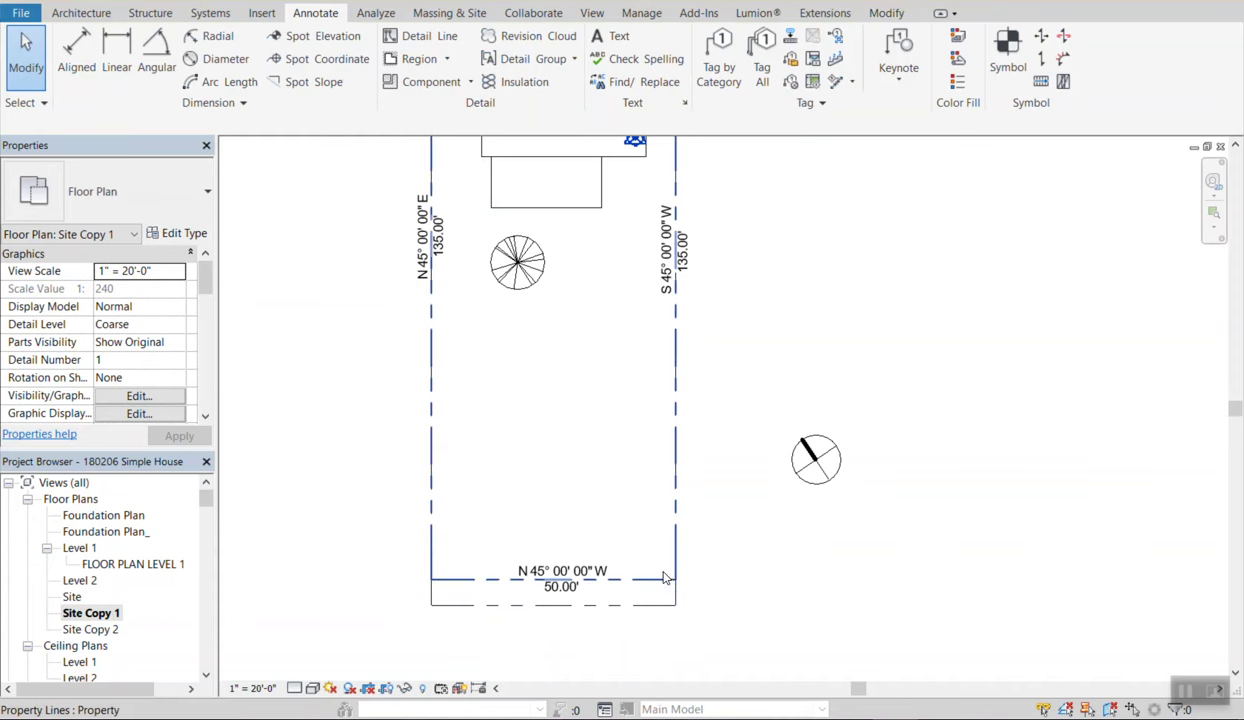
pyautogui.moveTo(664, 601); pyautogui.dragTo(690, 621, button='middle')
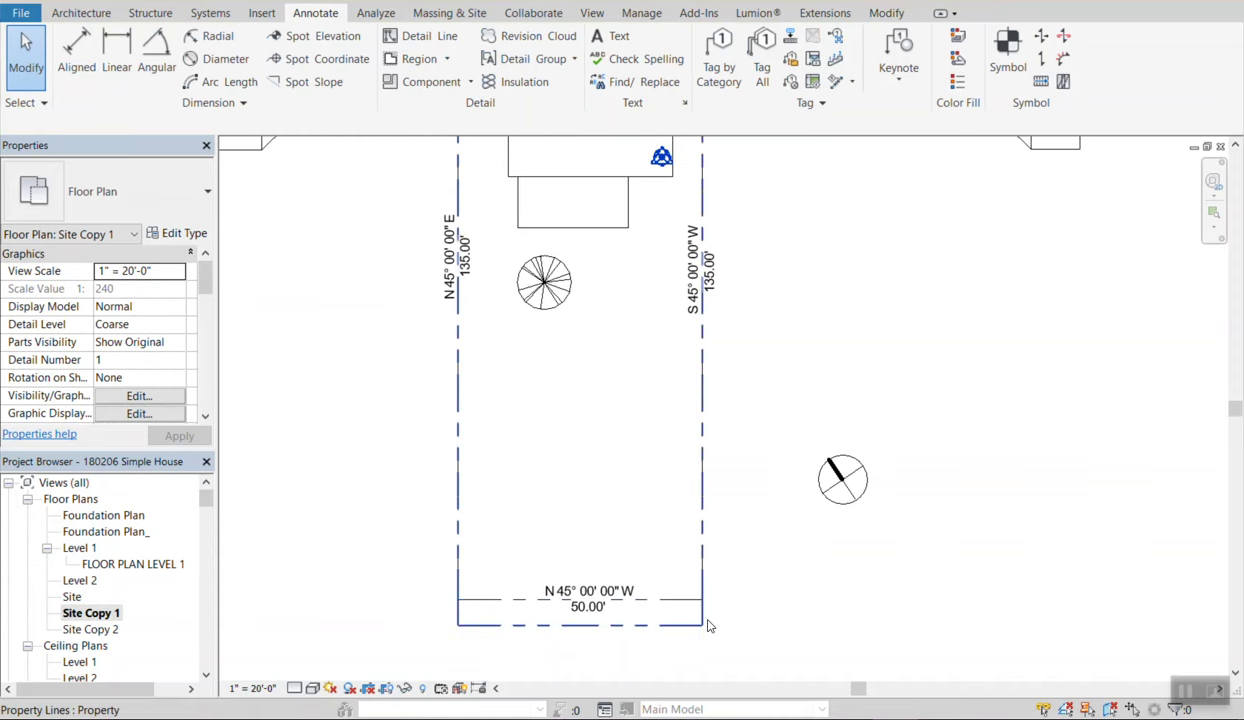
pyautogui.click(693, 628)
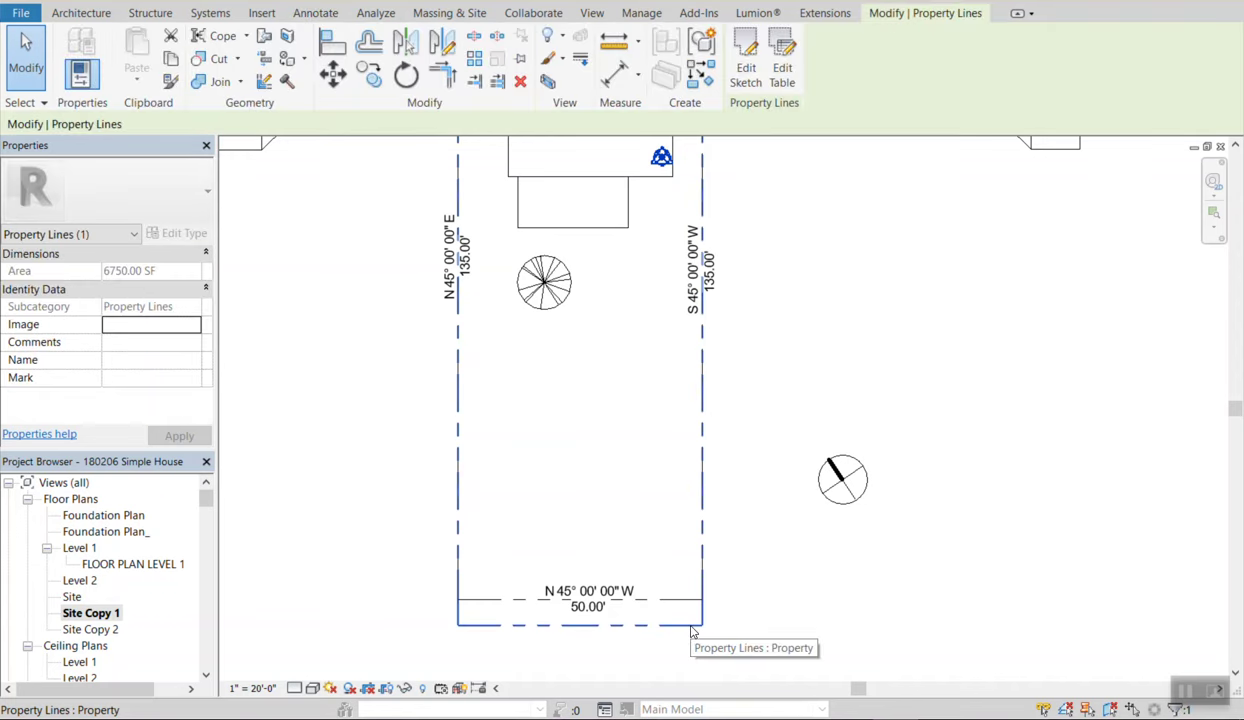
pyautogui.click(645, 617)
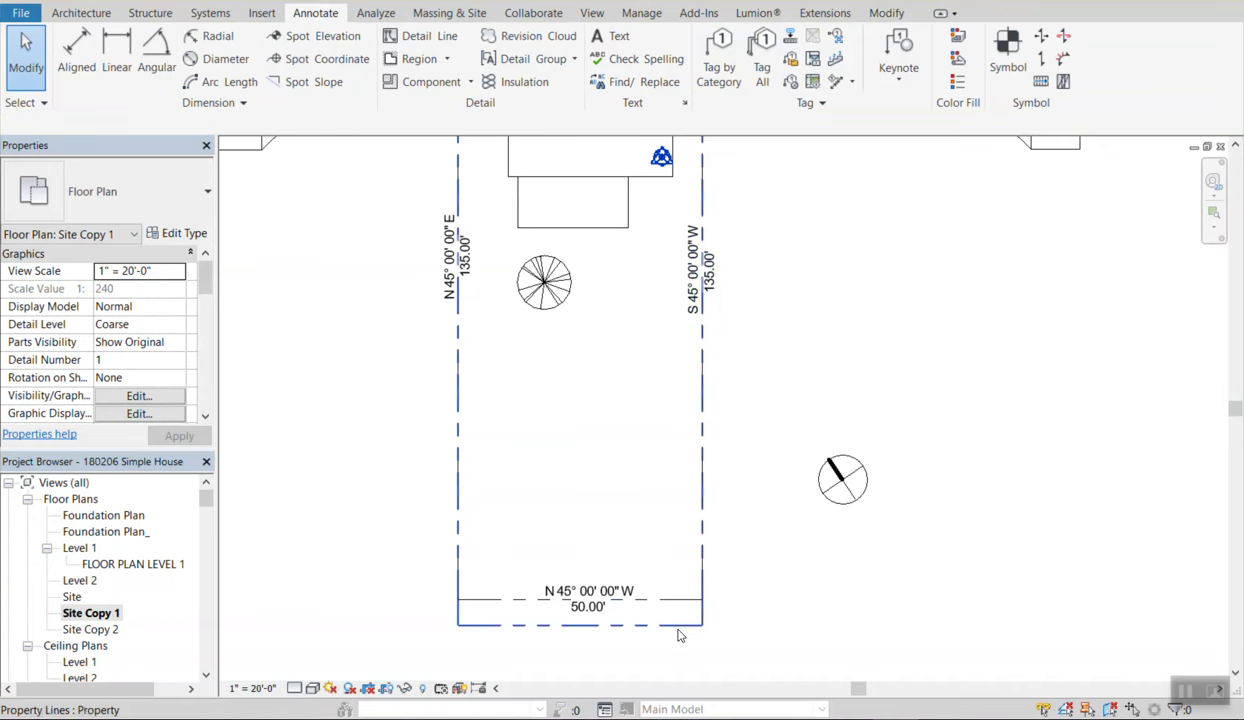
pyautogui.click(678, 632)
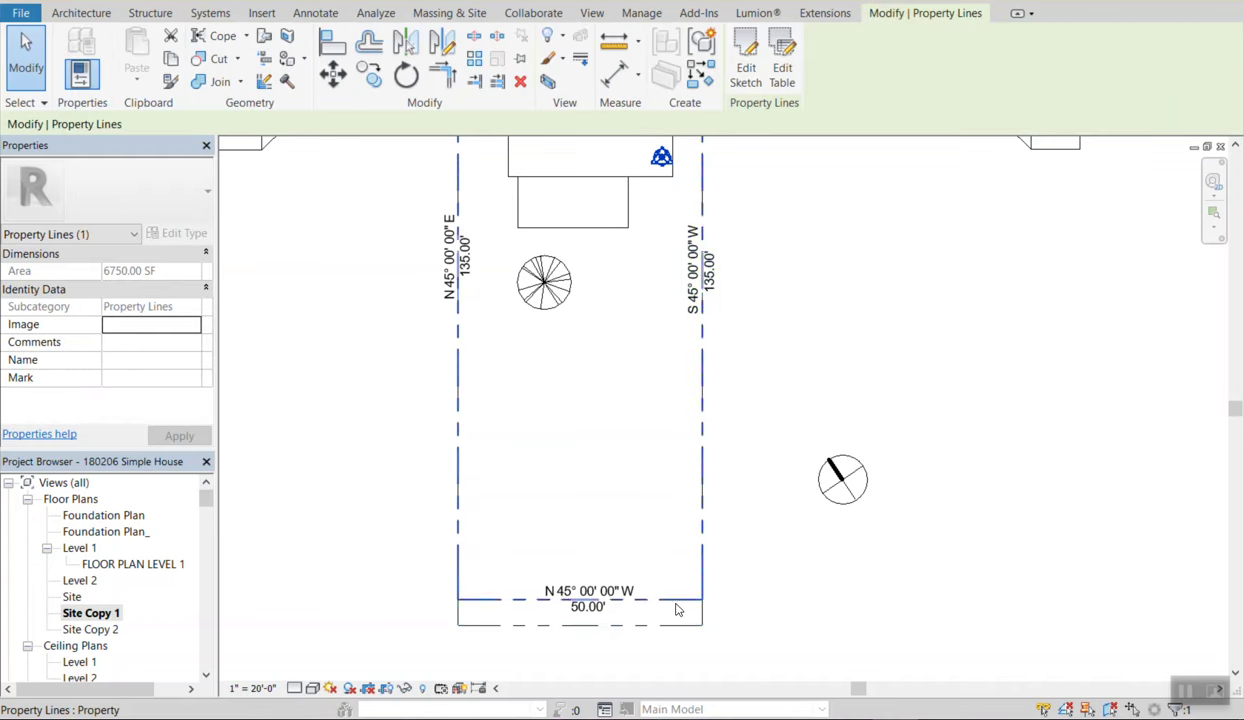
pyautogui.click(655, 540)
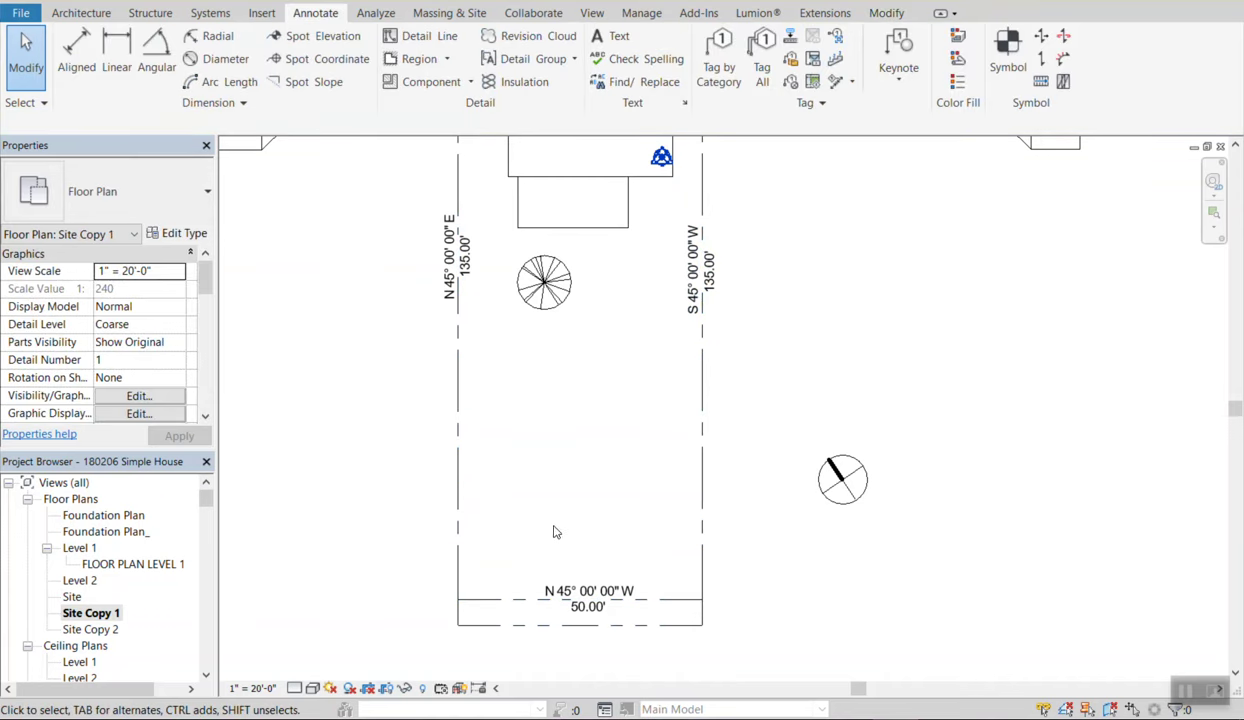
# Turn on Reveal Hidden Elements and hide the property line in this view.
pyautogui.click(422, 689)
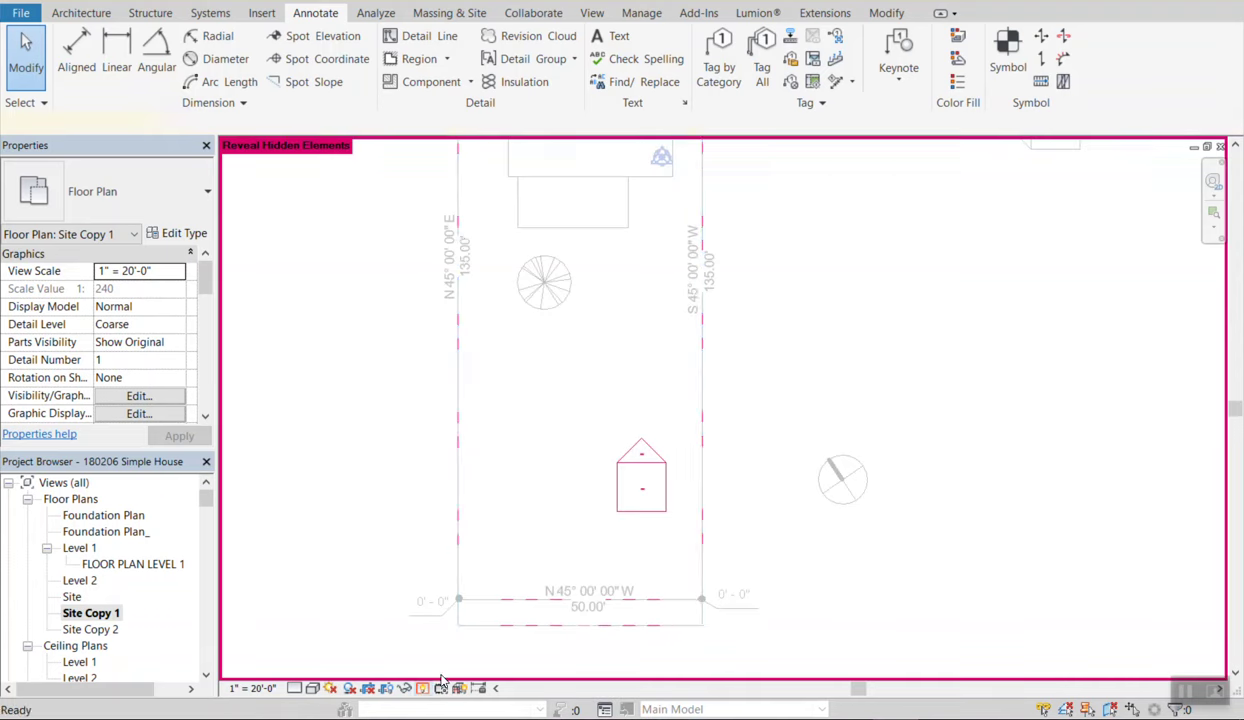
pyautogui.click(477, 625)
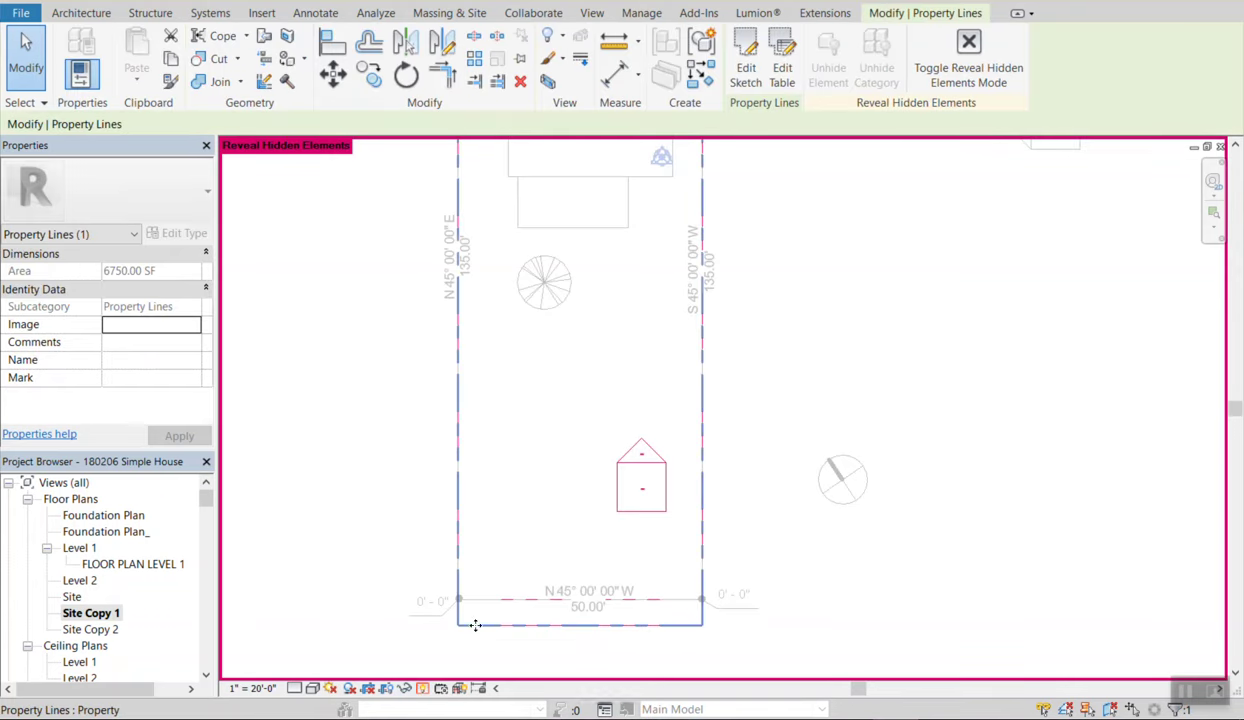
pyautogui.rightClick(456, 568)
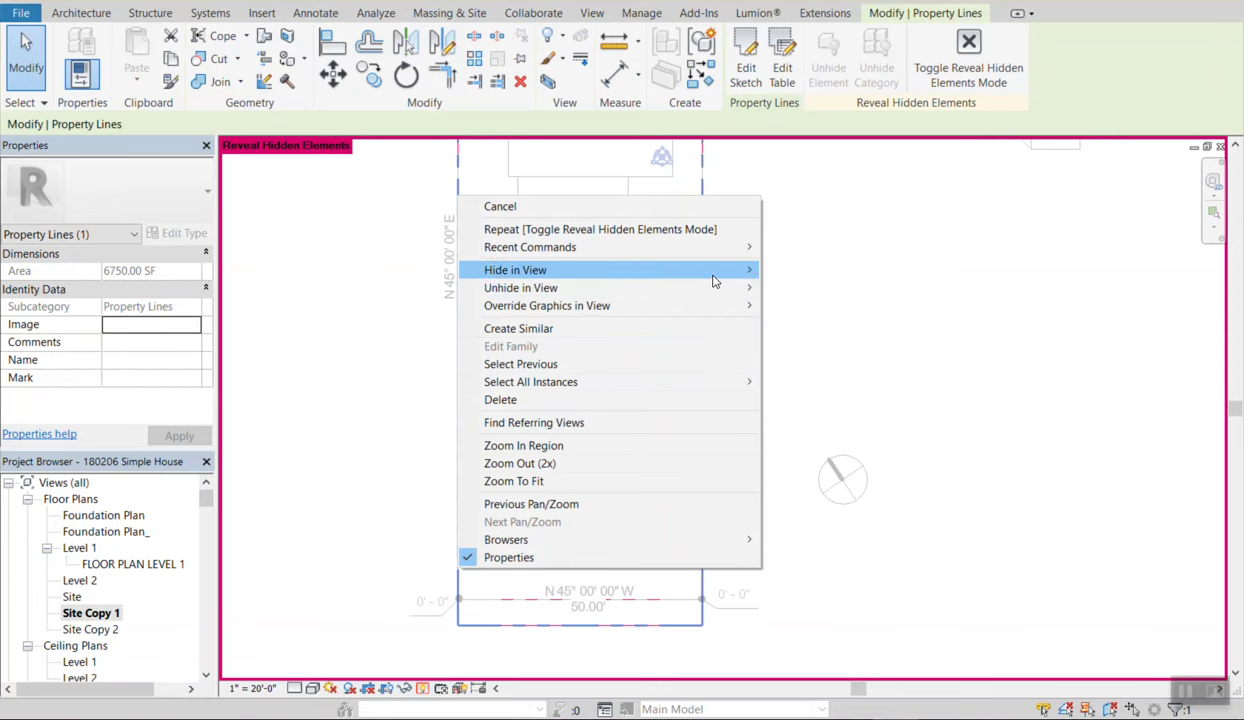
pyautogui.click(800, 270)
pyautogui.click(728, 534)
pyautogui.click(656, 497)
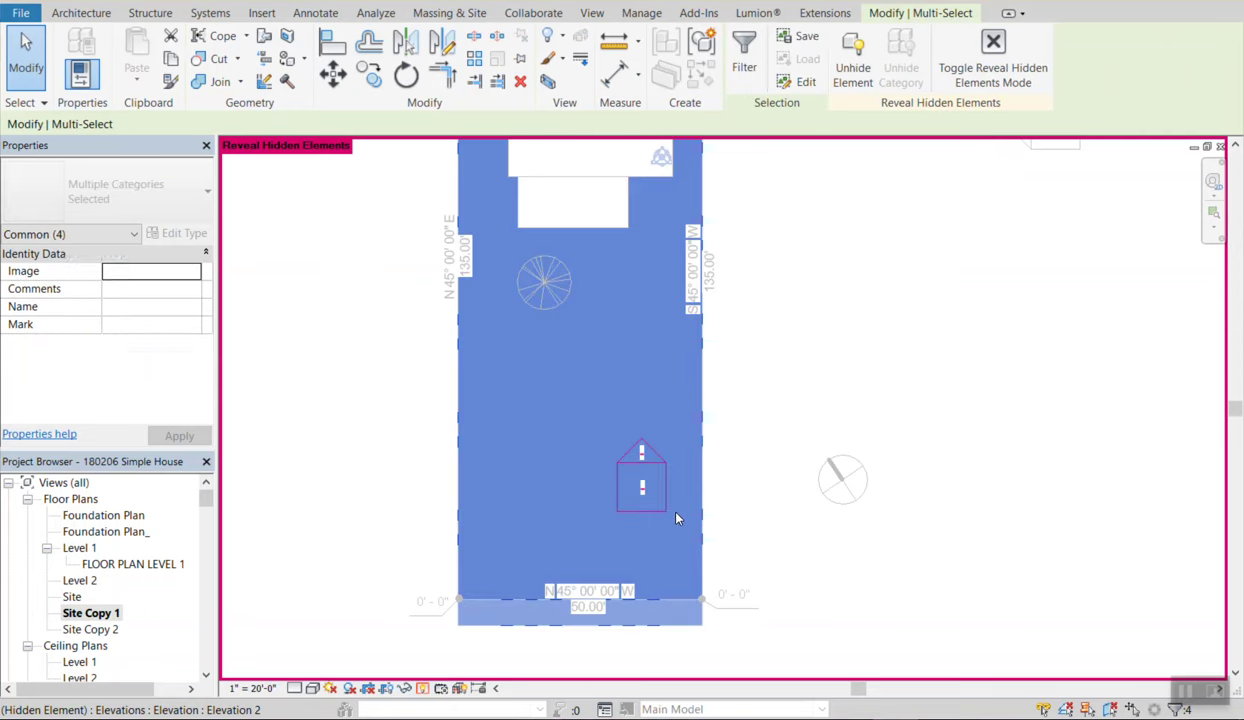
pyautogui.click(712, 470)
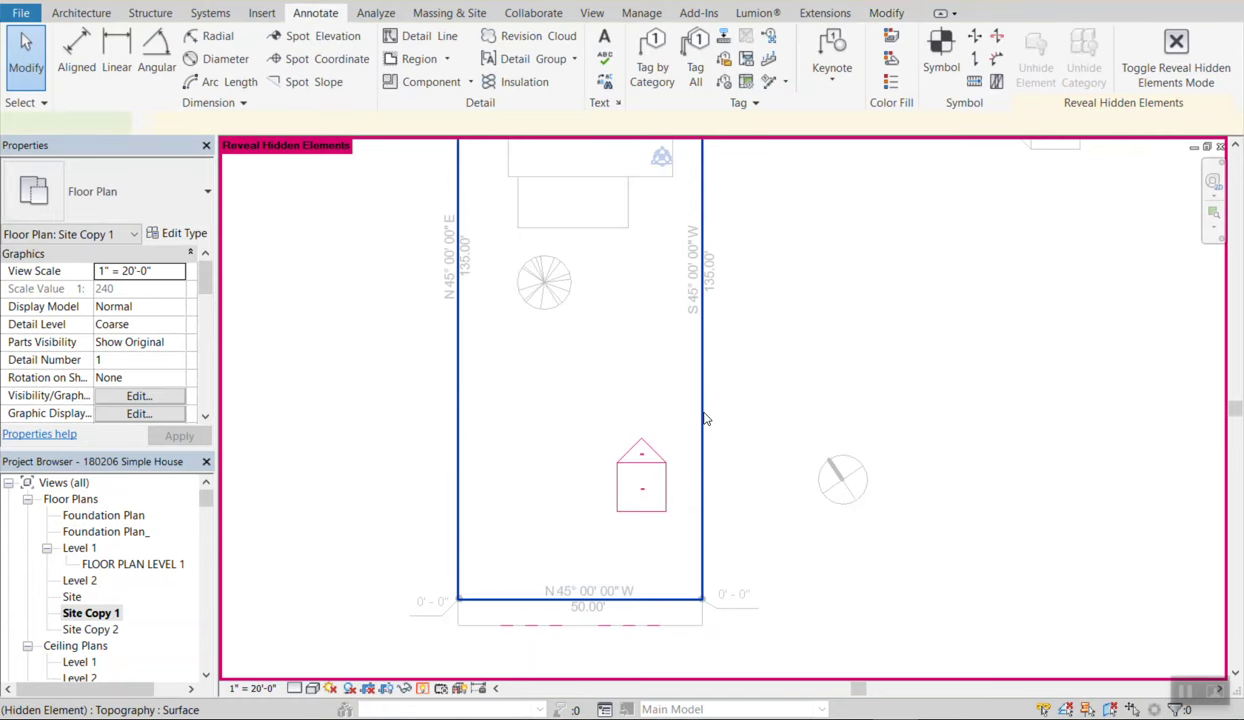
# Unhide the topography surface in the view and turn Reveal Hidden Elements off.
pyautogui.click(696, 411)
pyautogui.rightClick(703, 390)
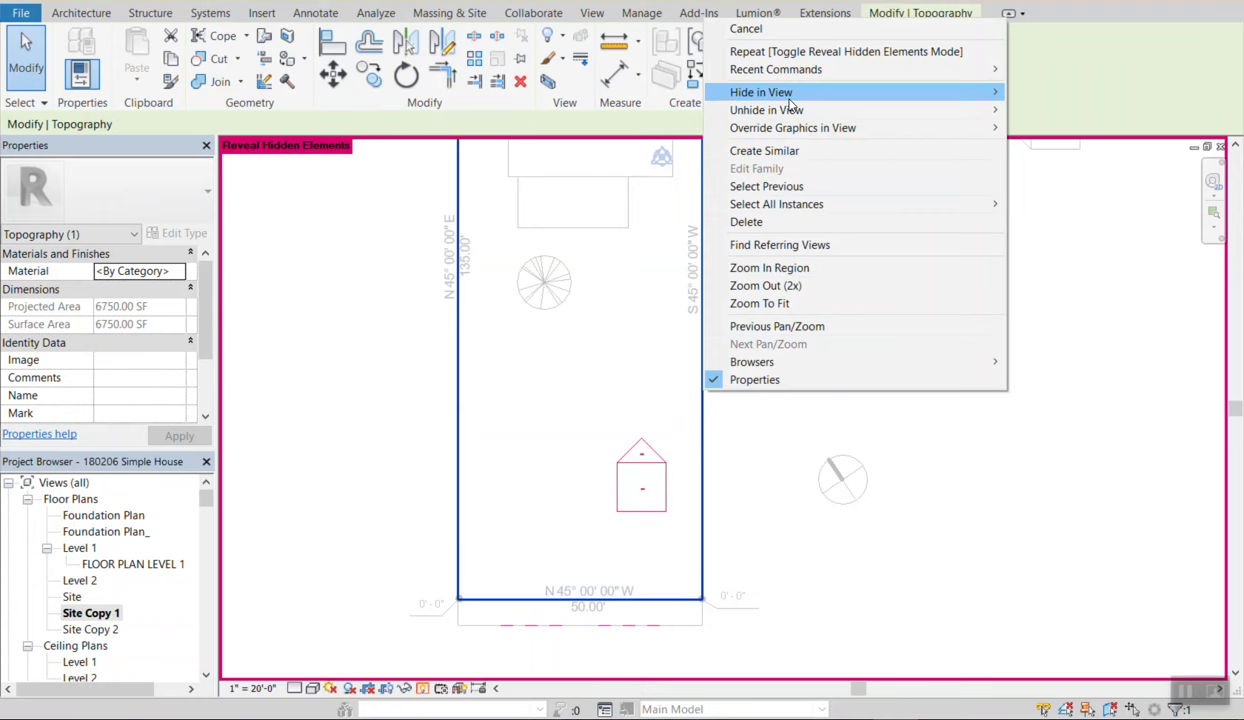
pyautogui.moveTo(829, 108)
pyautogui.click(1052, 110)
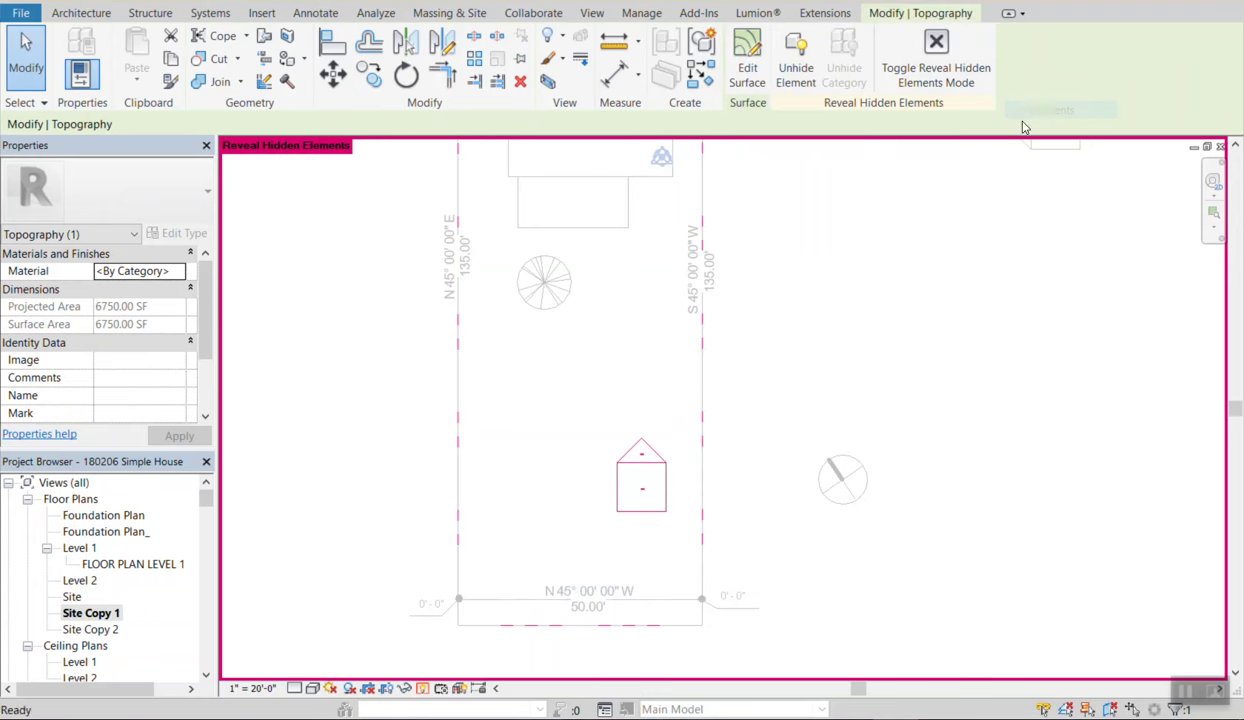
pyautogui.click(422, 692)
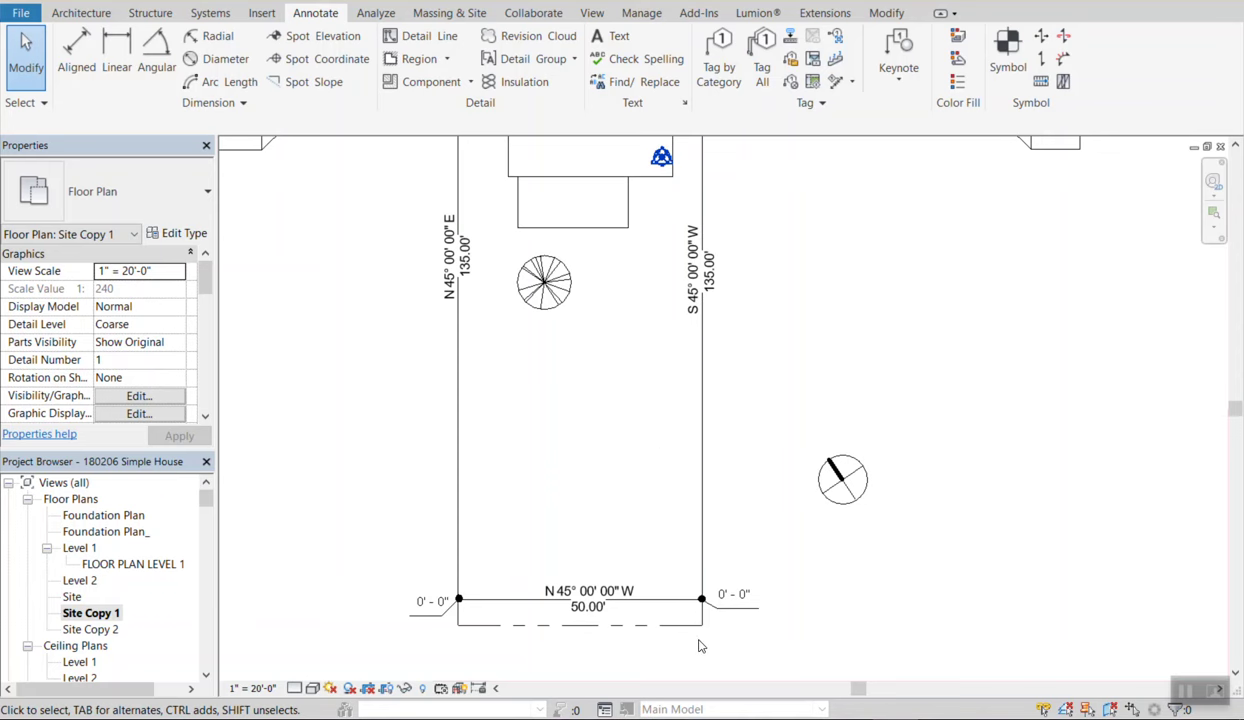
# Zoom to the right property line, Tab to the topography edge, and open VV overrides.
pyautogui.moveTo(705, 607); pyautogui.dragTo(726, 508, button='middle')
pyautogui.moveTo(742, 433); pyautogui.dragTo(744, 567, button='middle')
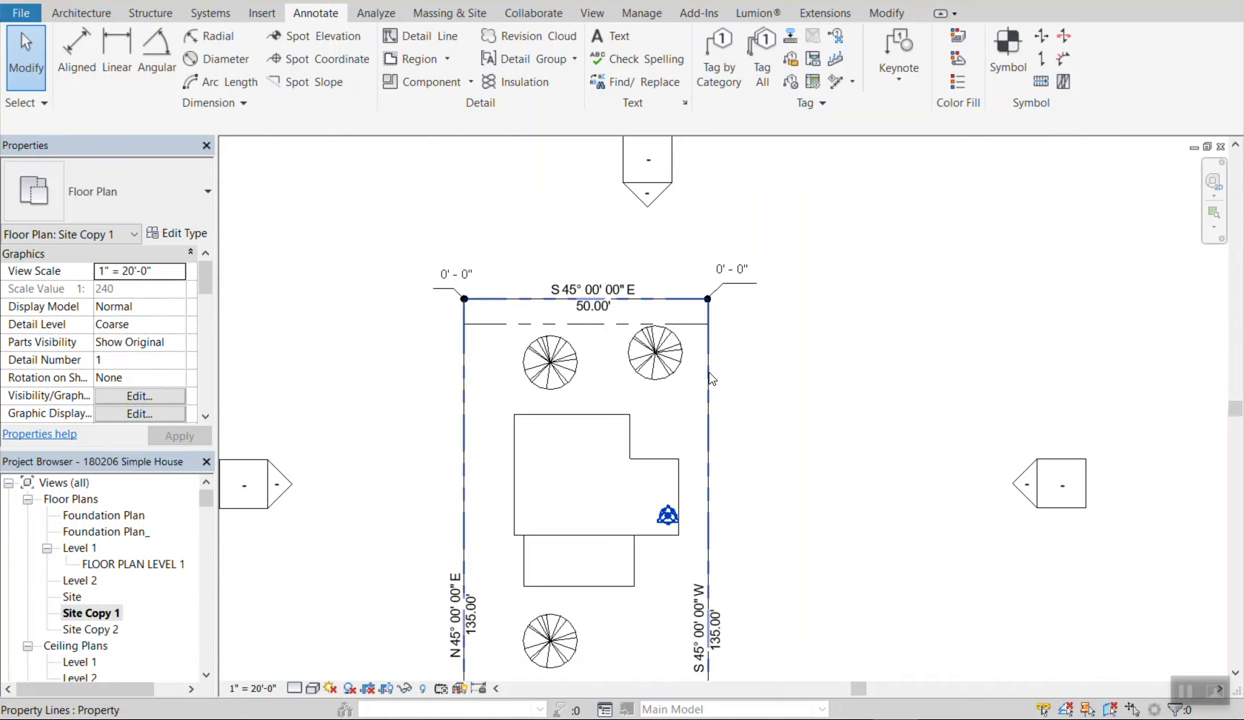
pyautogui.scroll(3, 697, 366)
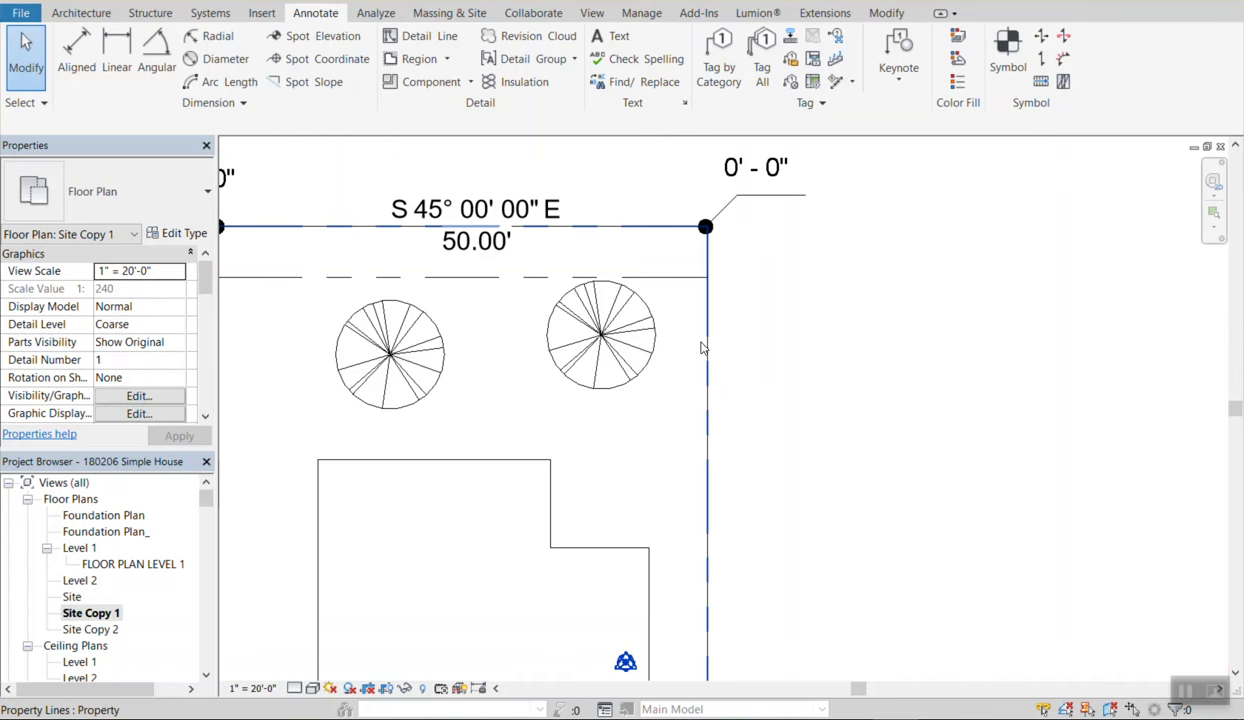
pyautogui.click(705, 348)
pyautogui.click(750, 378)
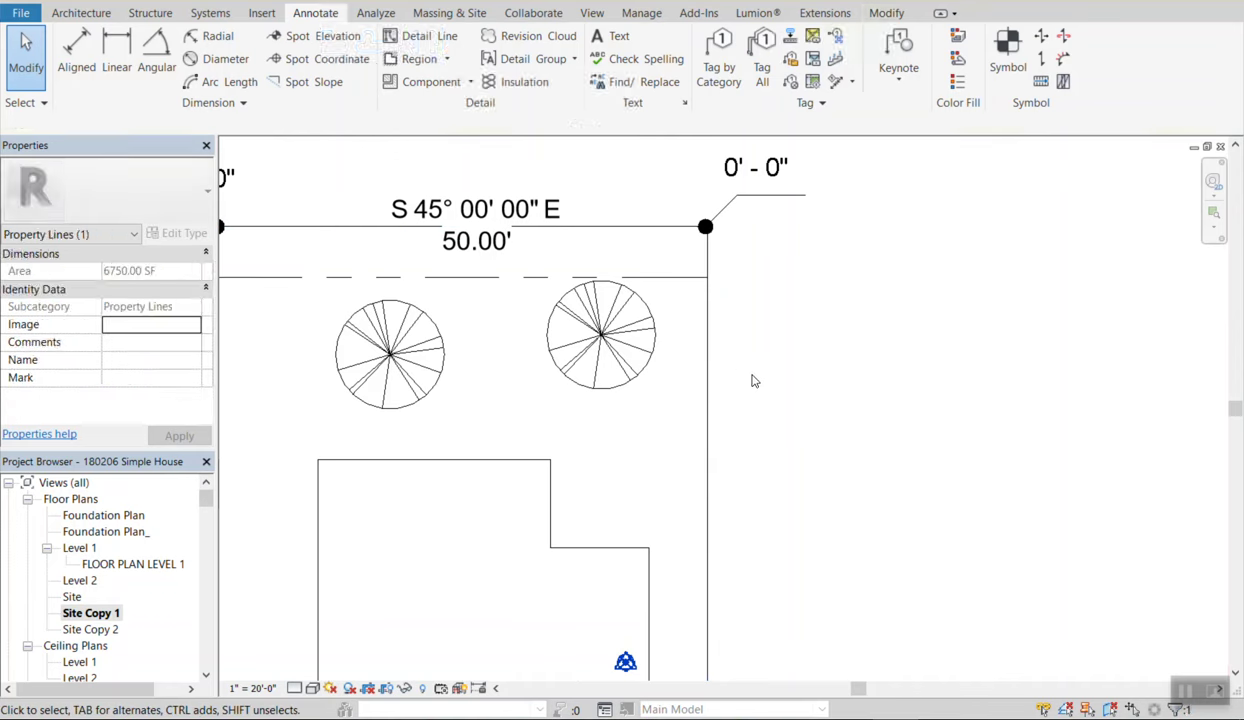
pyautogui.press('Tab')
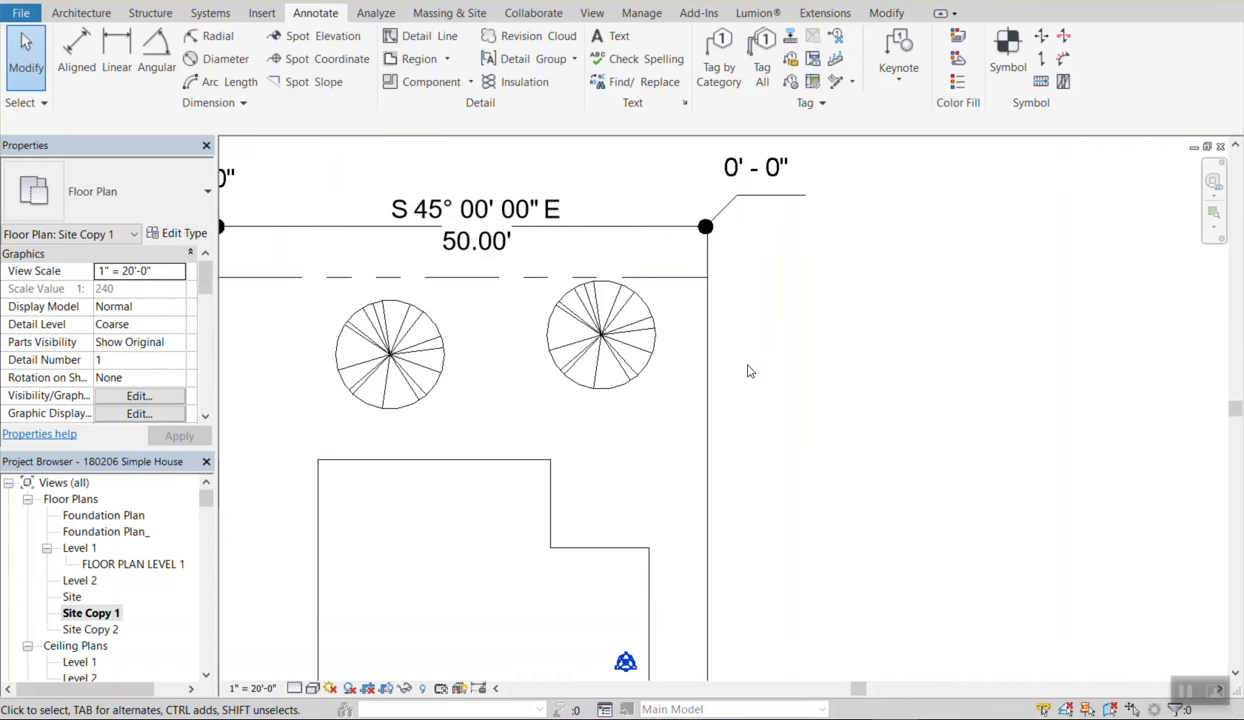
pyautogui.press('v')
pyautogui.press('v')
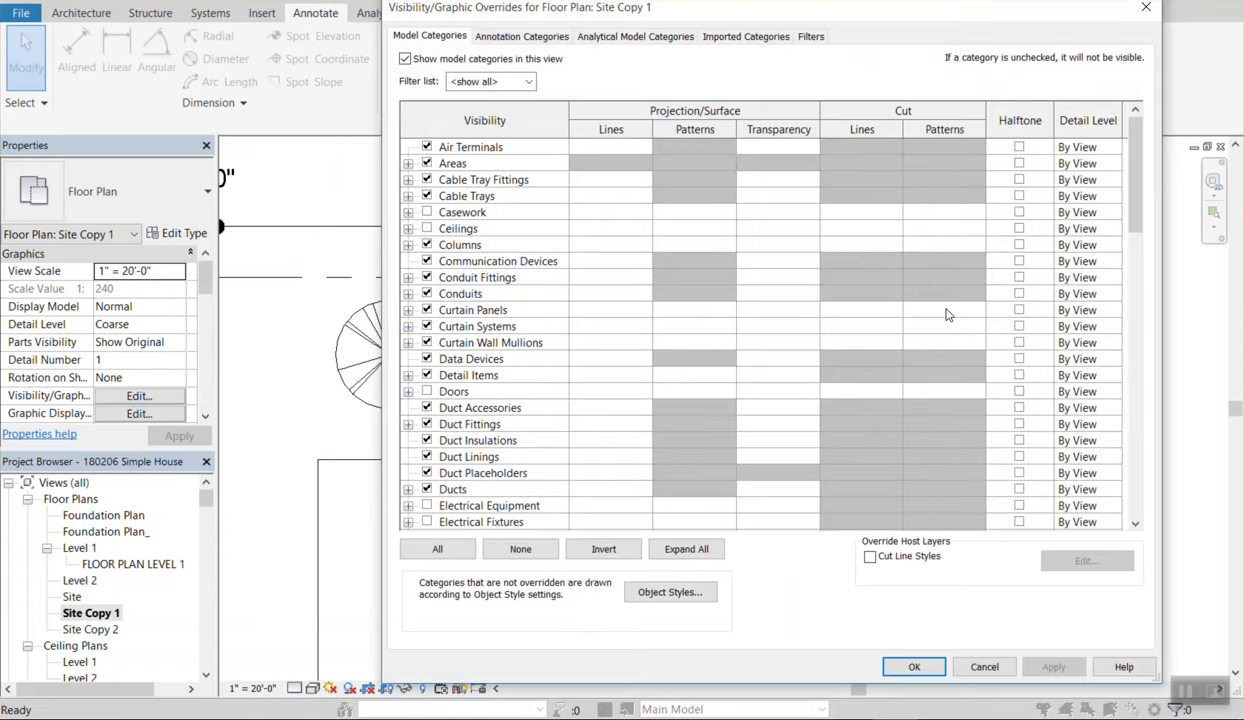
# Set the Site > Landscape projection line colour override to White and apply it.
pyautogui.moveTo(1131, 173); pyautogui.dragTo(1118, 420)
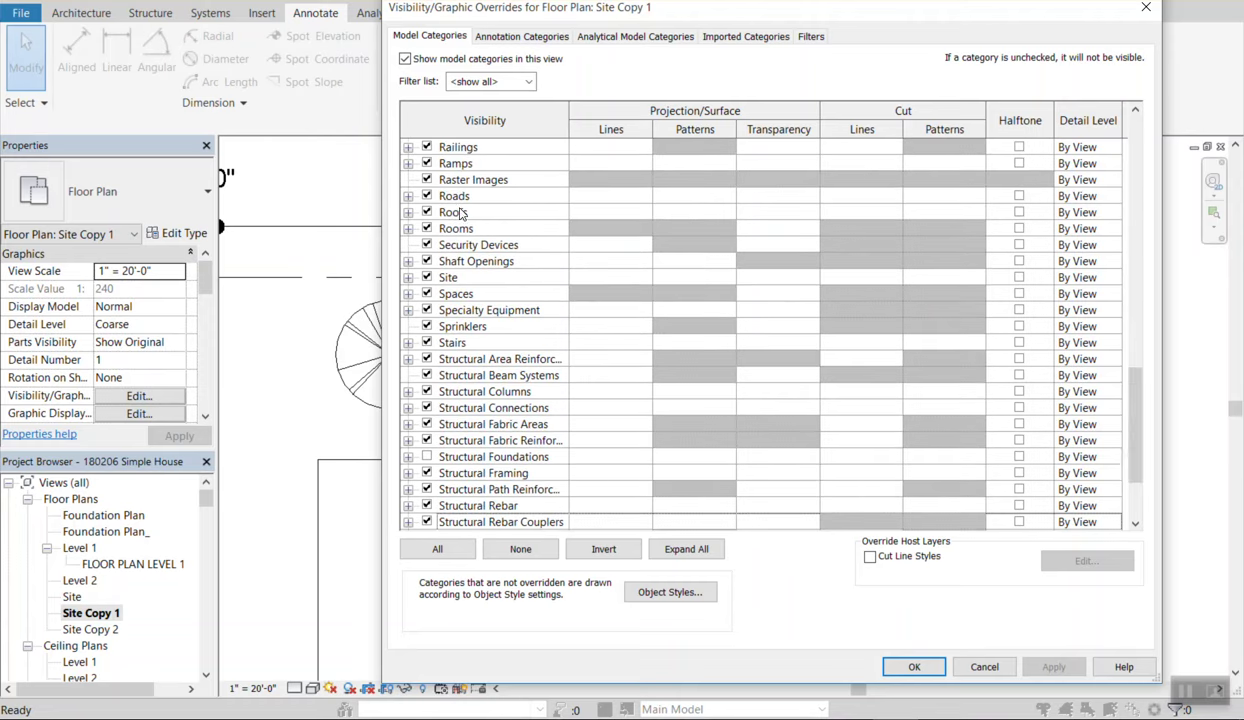
pyautogui.click(408, 278)
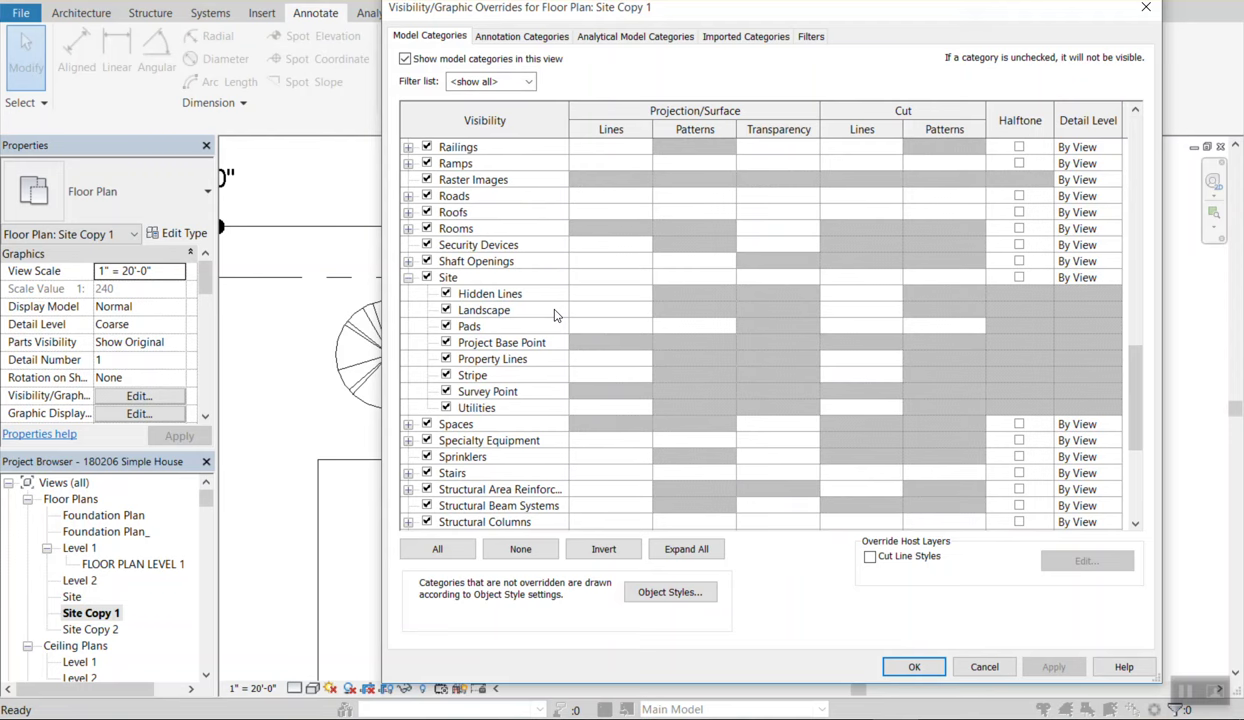
pyautogui.click(630, 313)
pyautogui.click(610, 310)
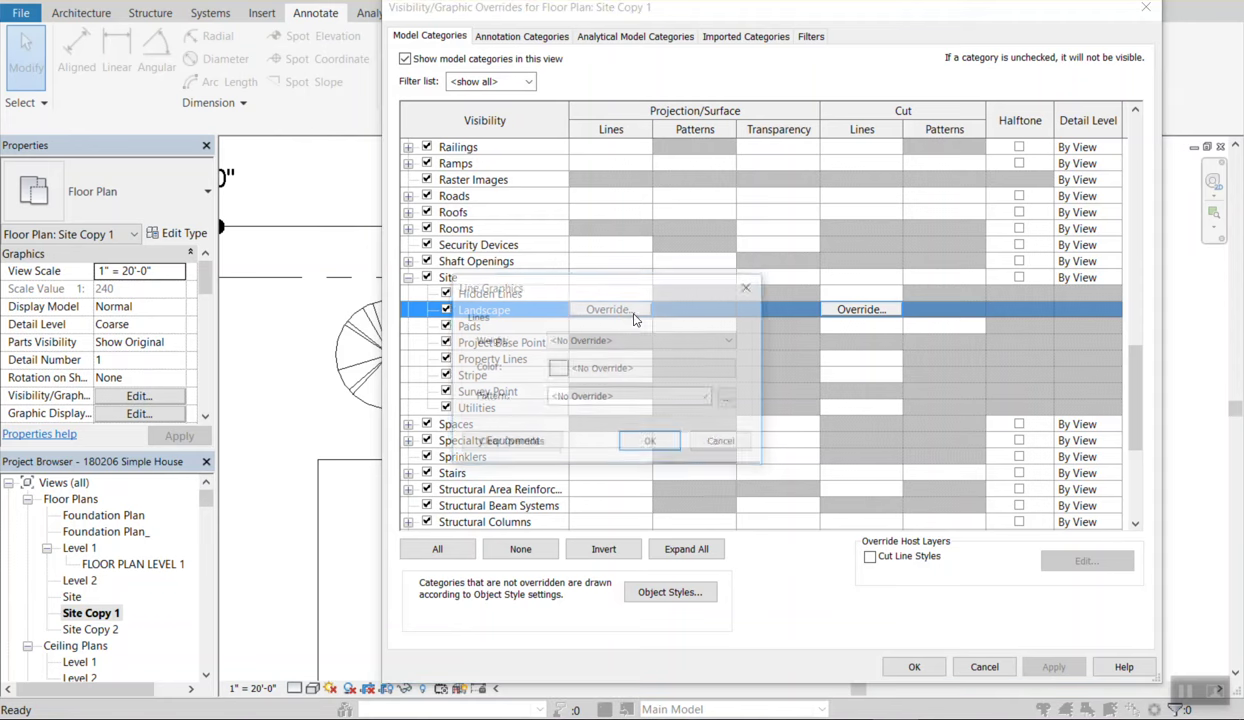
pyautogui.click(669, 380)
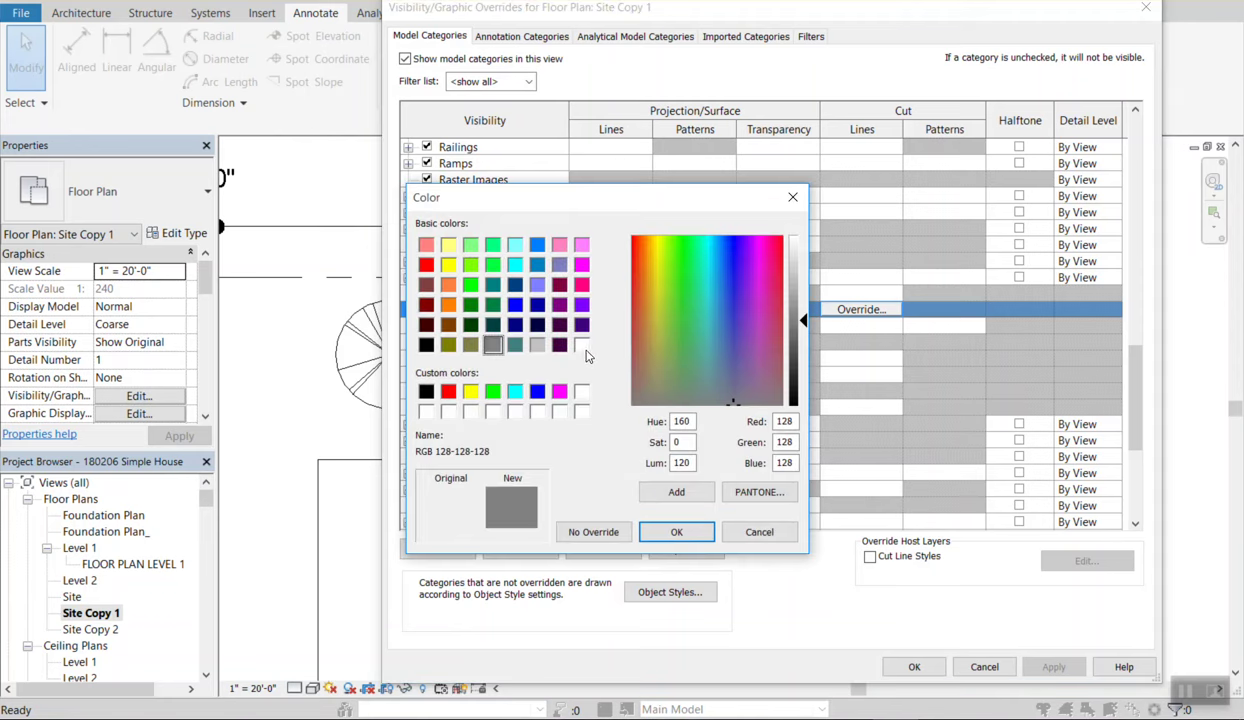
pyautogui.click(582, 346)
pyautogui.click(677, 532)
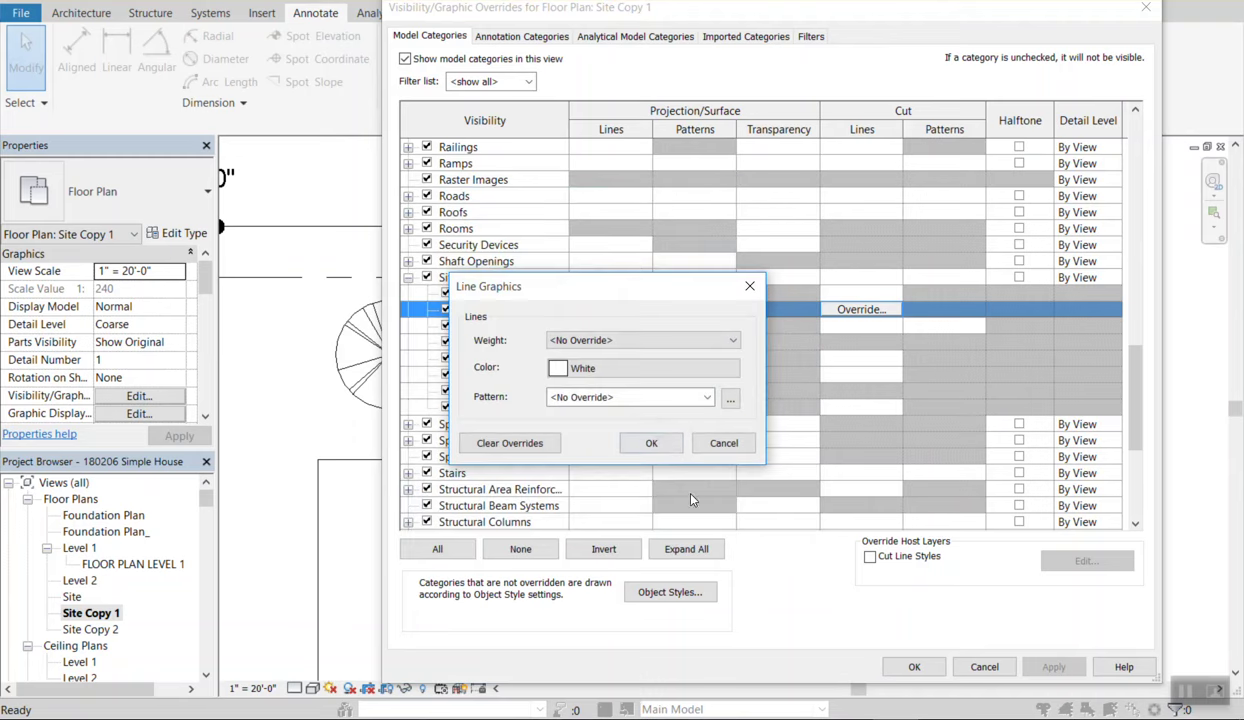
pyautogui.click(733, 440)
pyautogui.click(912, 665)
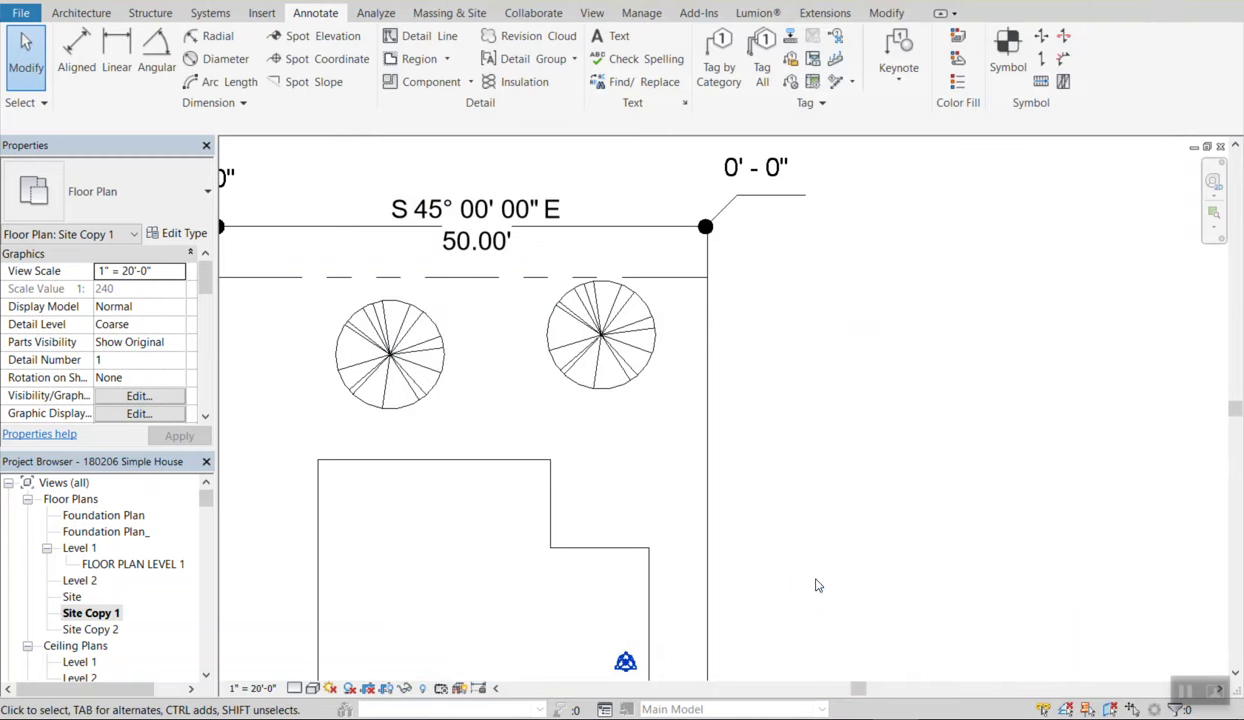
pyautogui.scroll(-2, 704, 251)
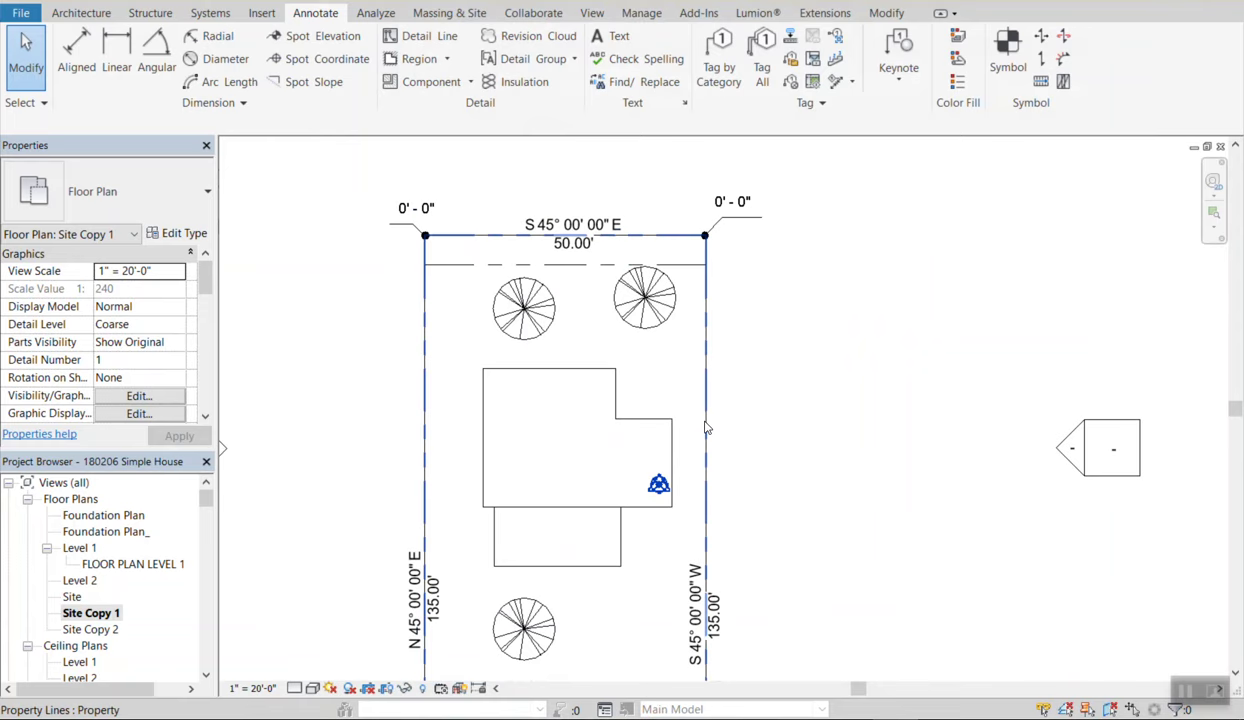
pyautogui.scroll(3, 703, 422)
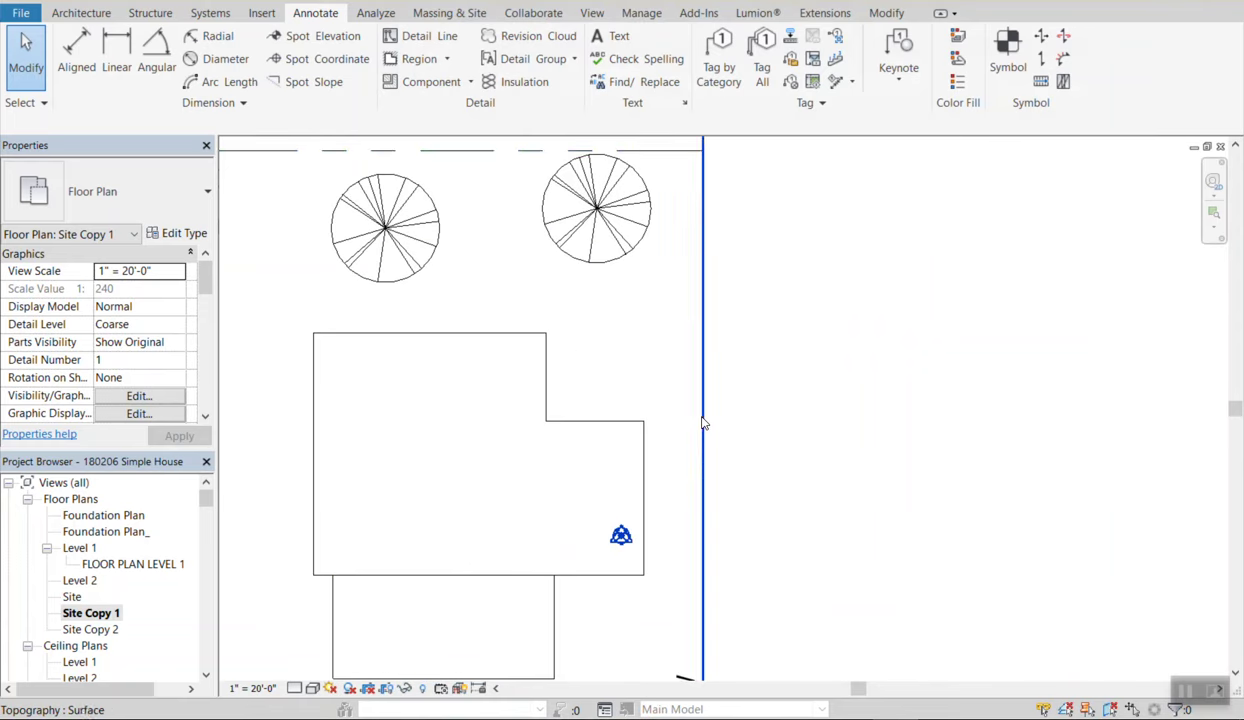
pyautogui.click(703, 422)
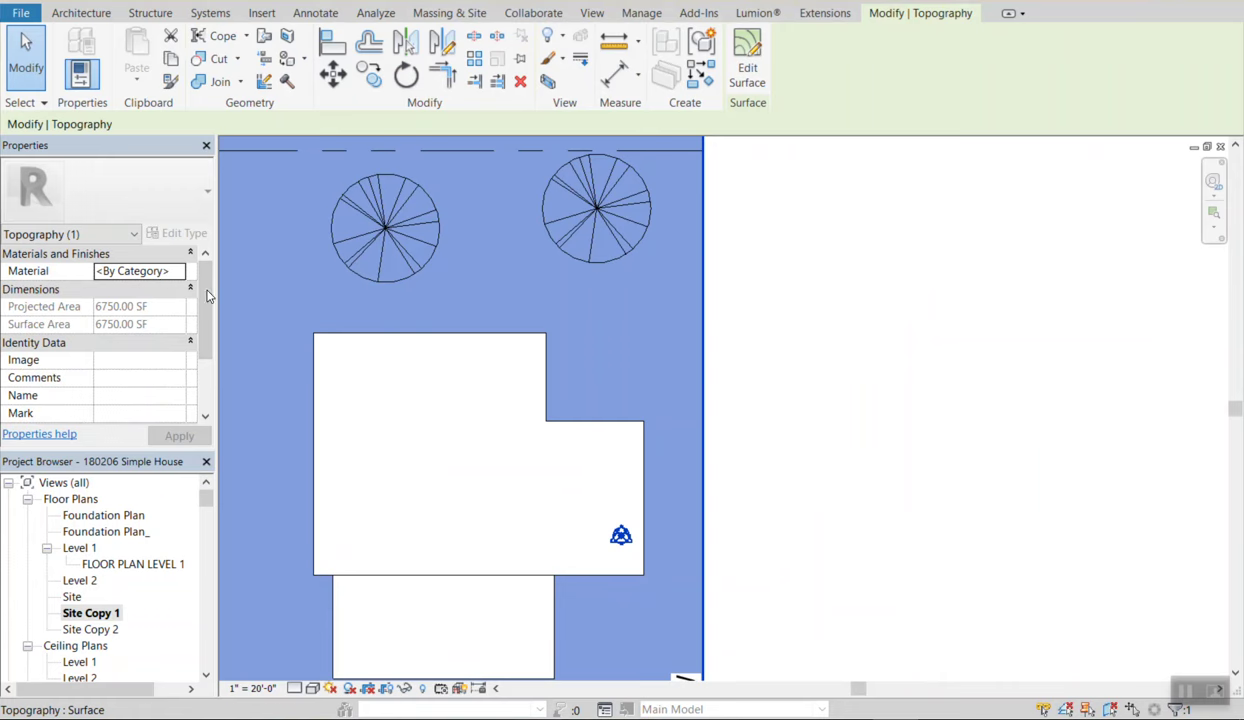
pyautogui.click(789, 420)
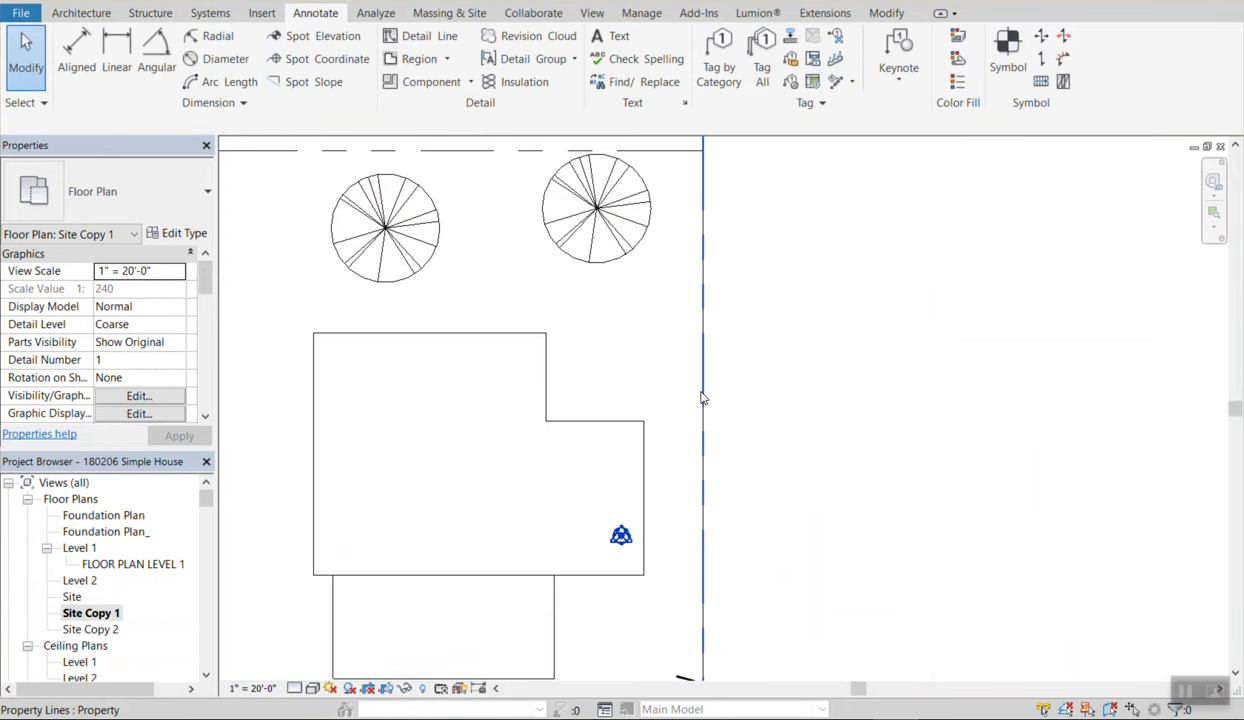
pyautogui.click(702, 428)
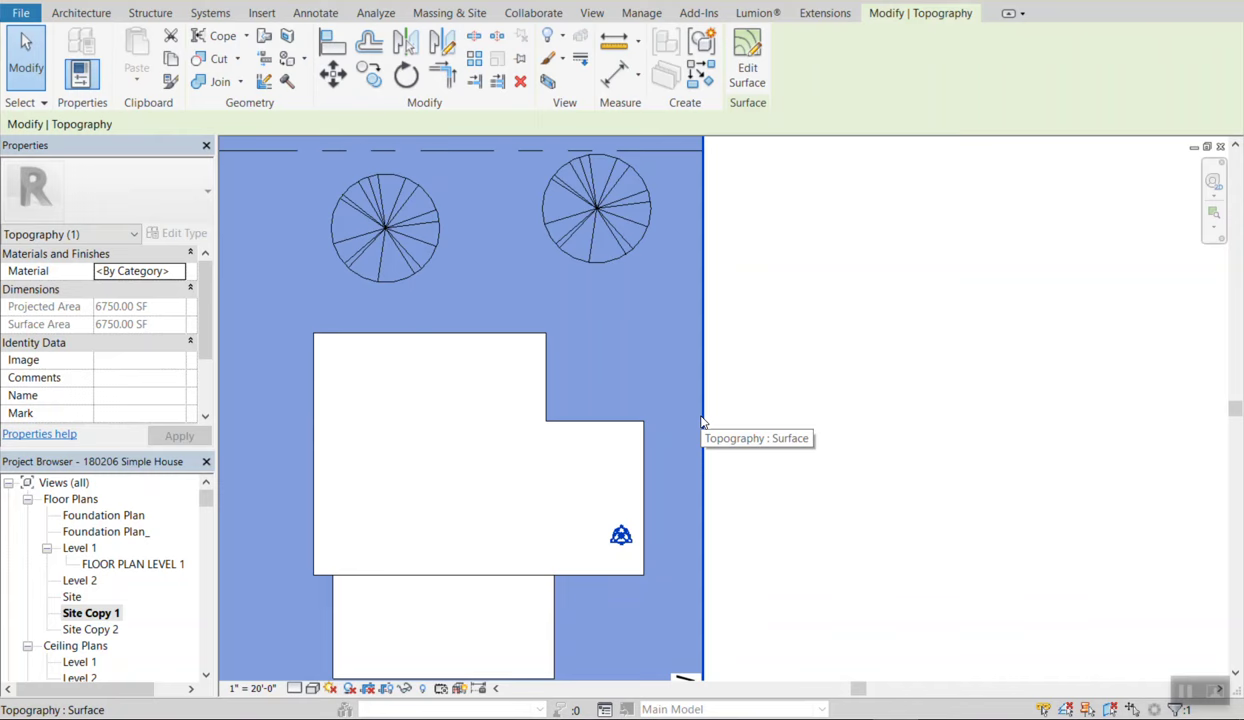
pyautogui.click(811, 340)
pyautogui.scroll(-3, 791, 347)
pyautogui.moveTo(791, 347)
pyautogui.mouseDown(button='middle')
pyautogui.moveTo(819, 450)
pyautogui.moveTo(744, 300)
pyautogui.mouseUp(button='middle')
pyautogui.scroll(-1, 800, 564)
pyautogui.scroll(2, 650, 290)
pyautogui.scroll(2, 636, 306)
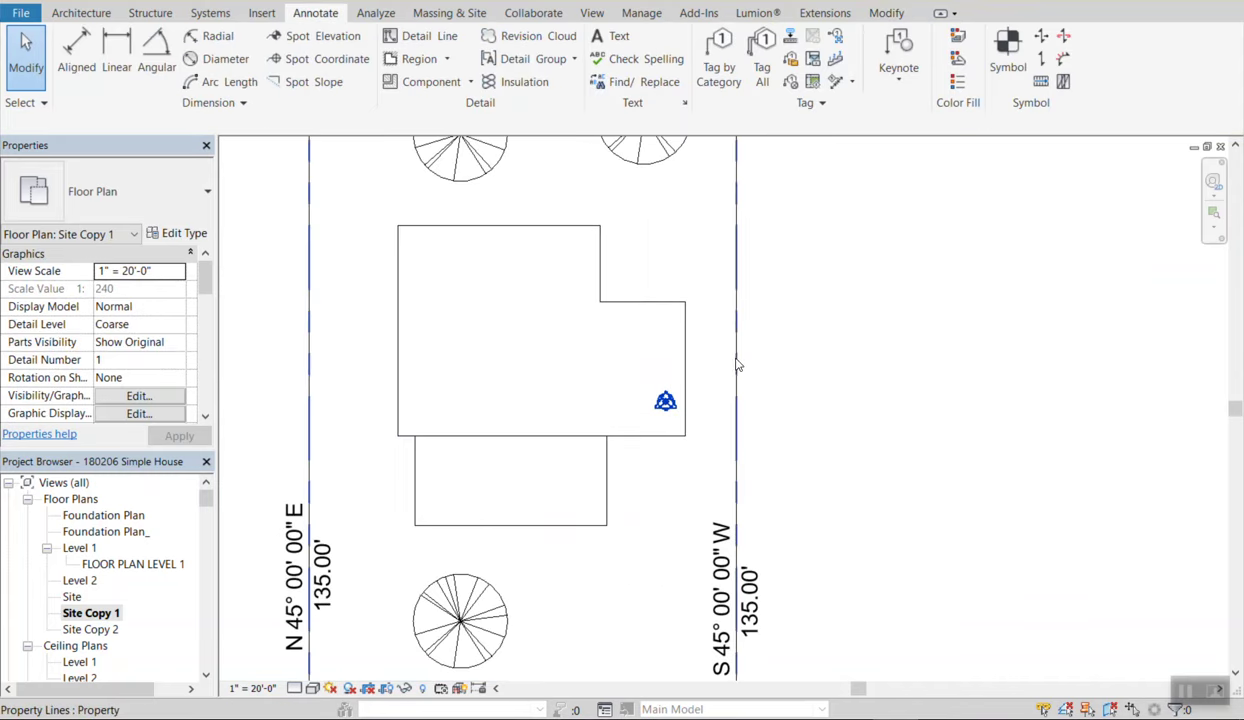
pyautogui.scroll(-2, 564, 417)
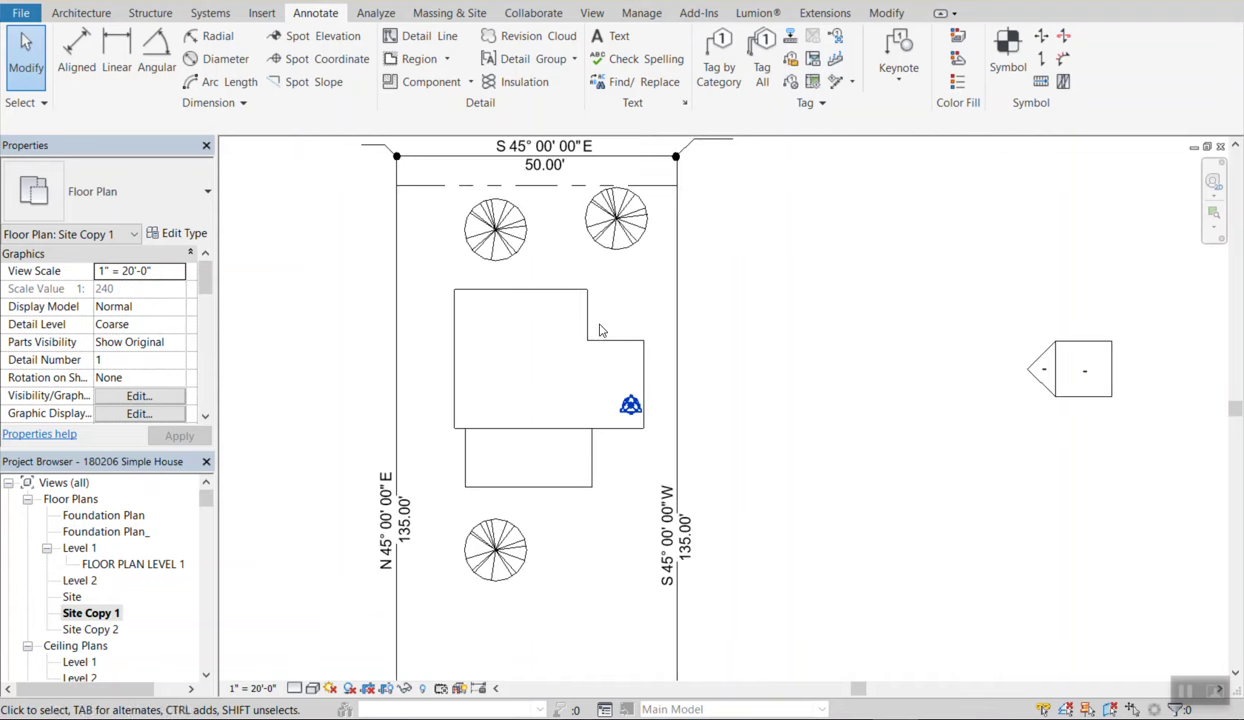
pyautogui.moveTo(636, 503); pyautogui.dragTo(632, 347, button='middle')
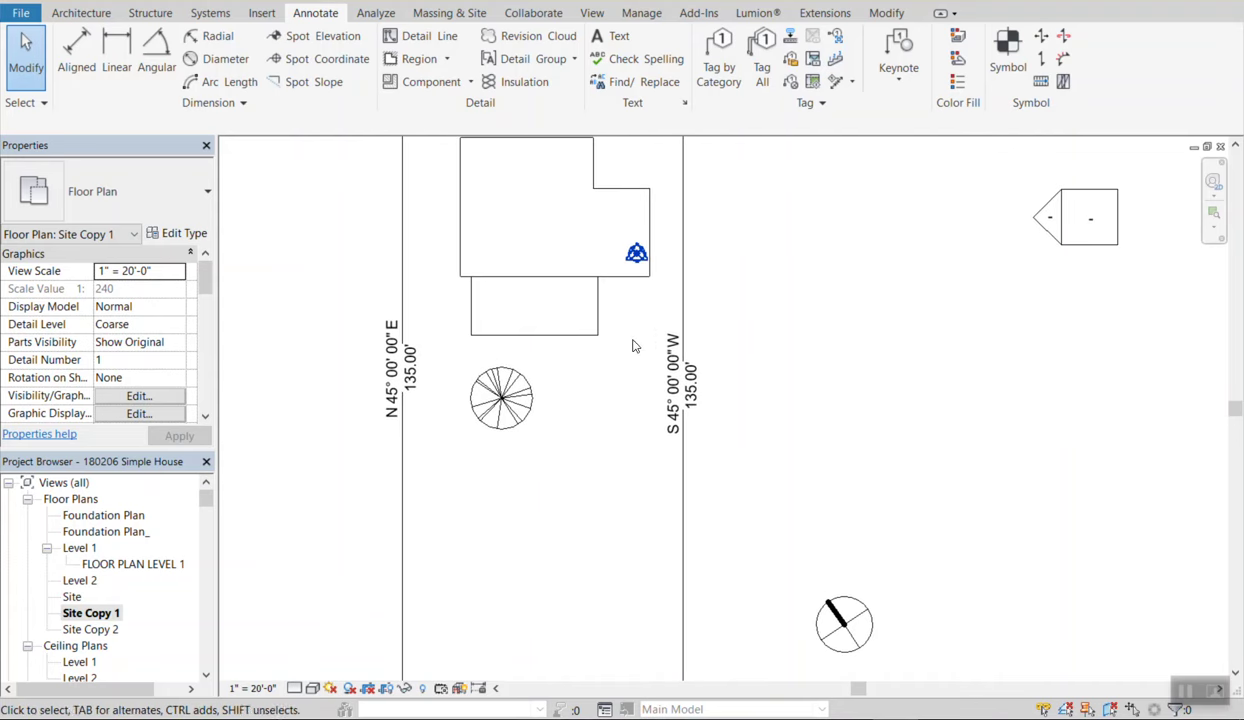
pyautogui.moveTo(616, 464); pyautogui.dragTo(463, 405, button='middle')
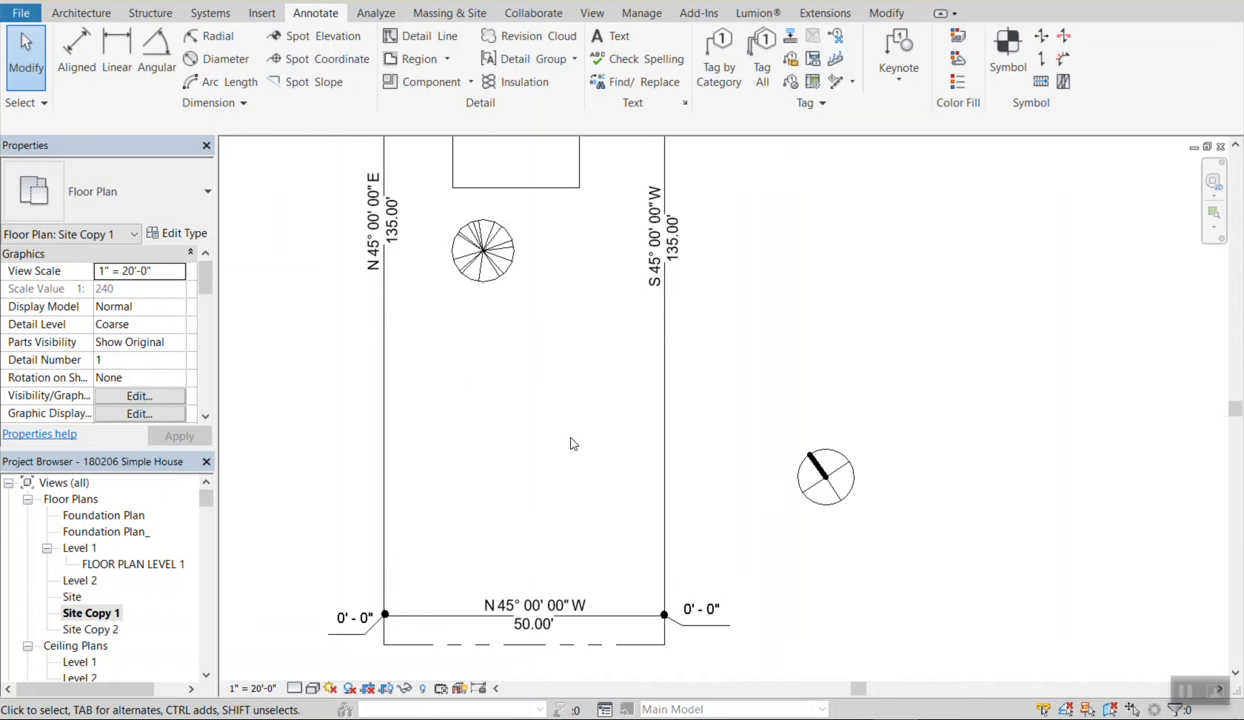
pyautogui.moveTo(516, 382); pyautogui.dragTo(525, 439, button='middle')
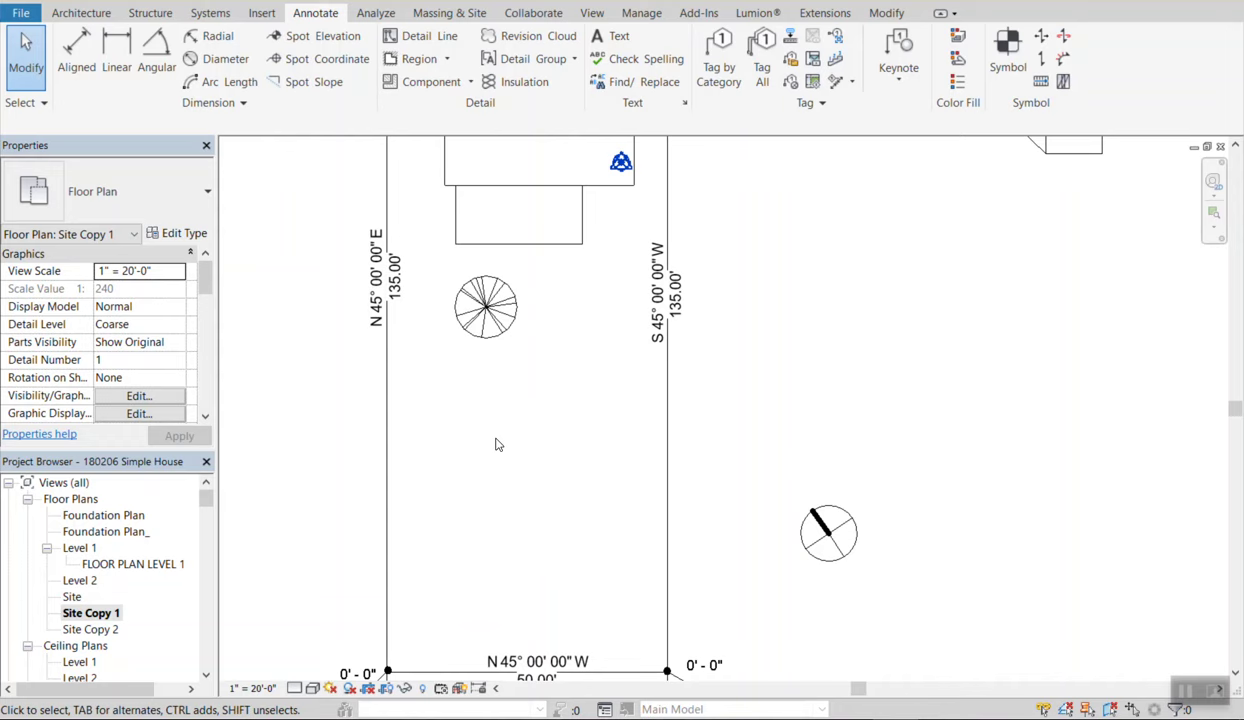
# Dimension the 6'-0" setback from the house's right wall to the east property line.
pyautogui.moveTo(630, 335); pyautogui.dragTo(605, 450, button='middle')
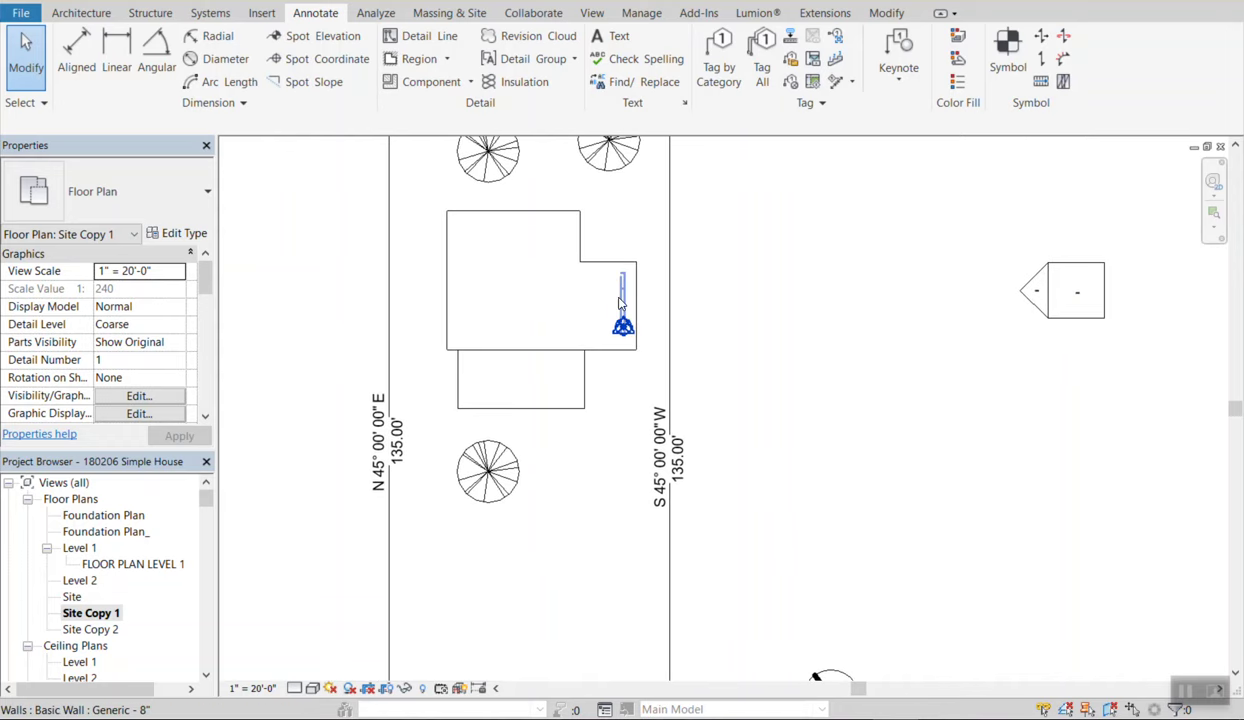
pyautogui.press('d')
pyautogui.press('i')
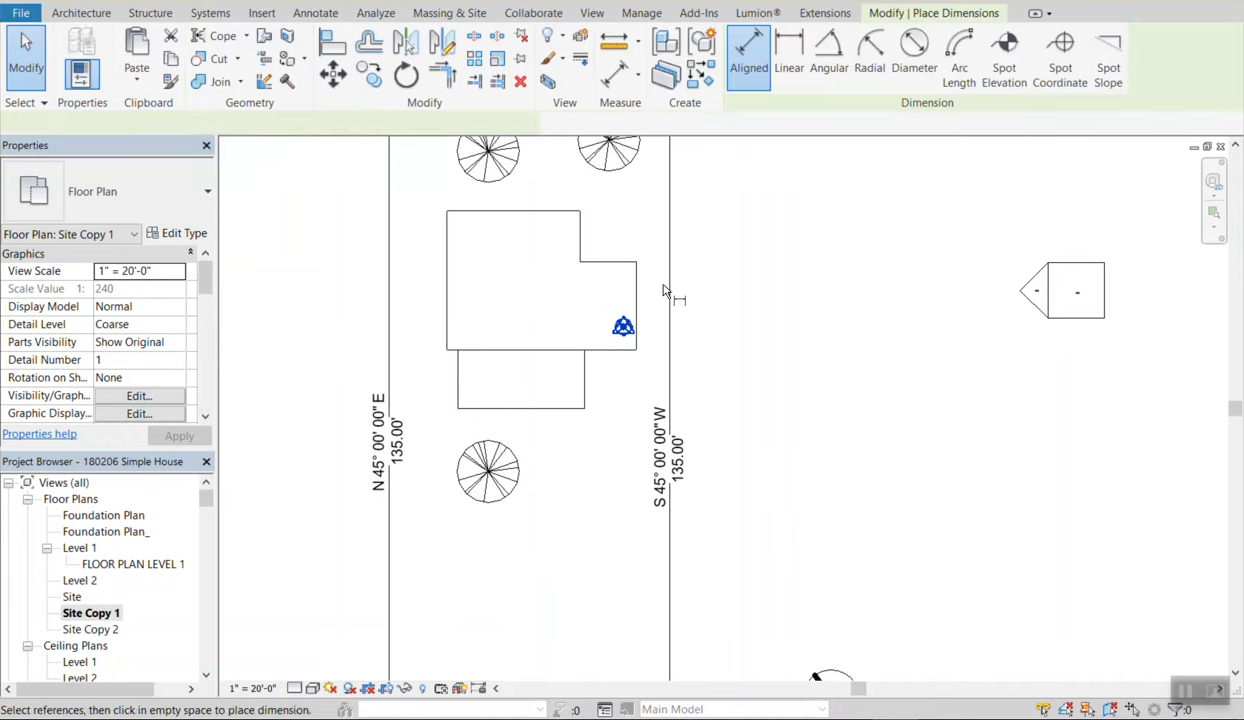
pyautogui.scroll(3, 640, 285)
pyautogui.click(614, 279)
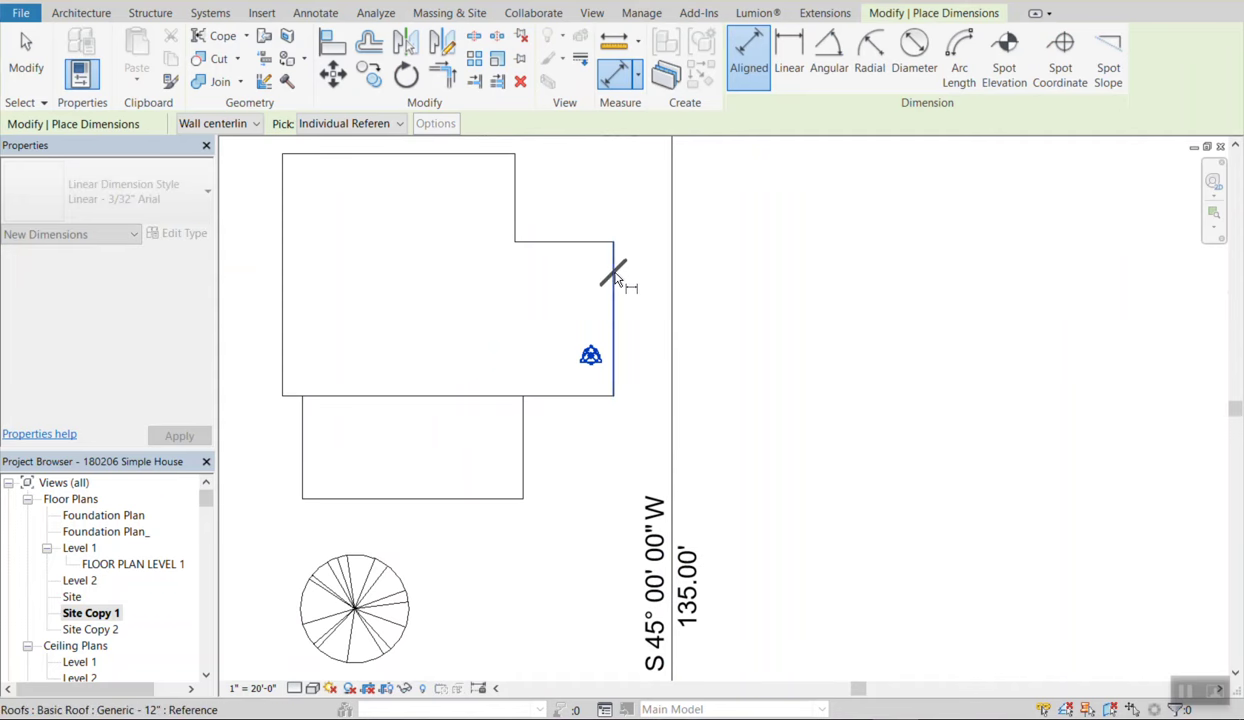
pyautogui.click(675, 283)
pyautogui.click(669, 301)
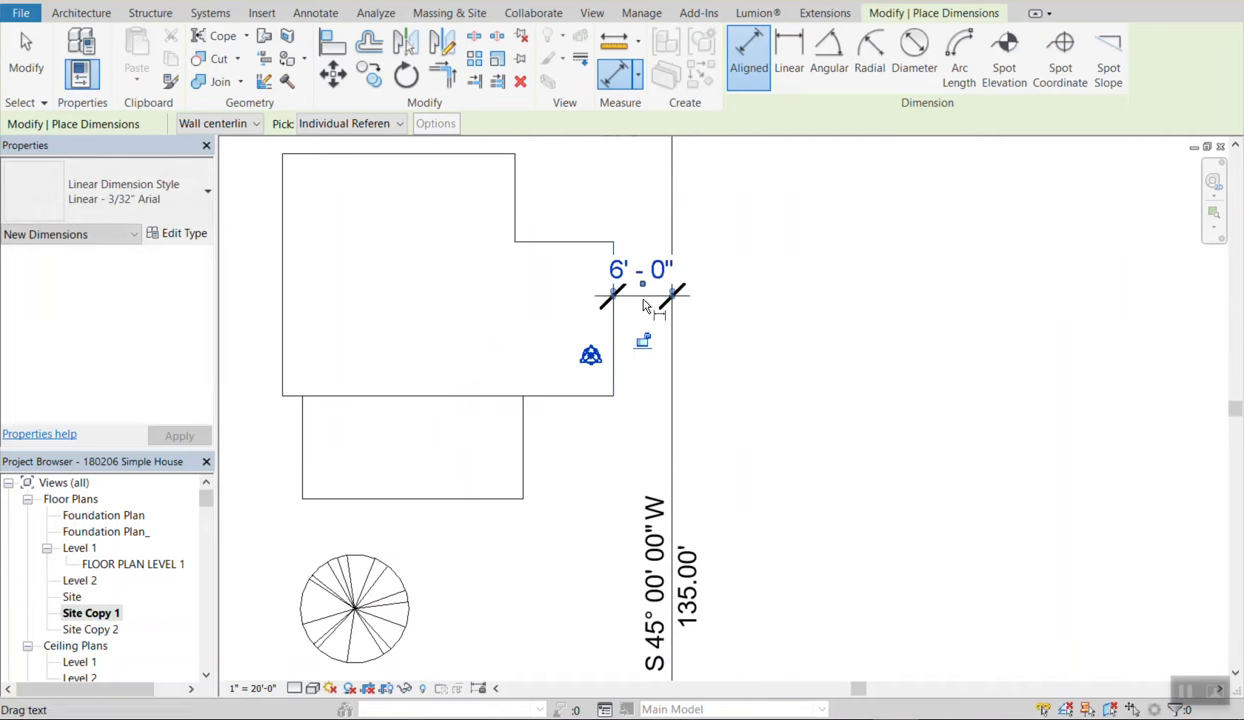
# Dimension the 10'-4" setback from the house's left wall to the west property line.
pyautogui.moveTo(478, 353); pyautogui.dragTo(779, 427, button='middle')
pyautogui.click(597, 370)
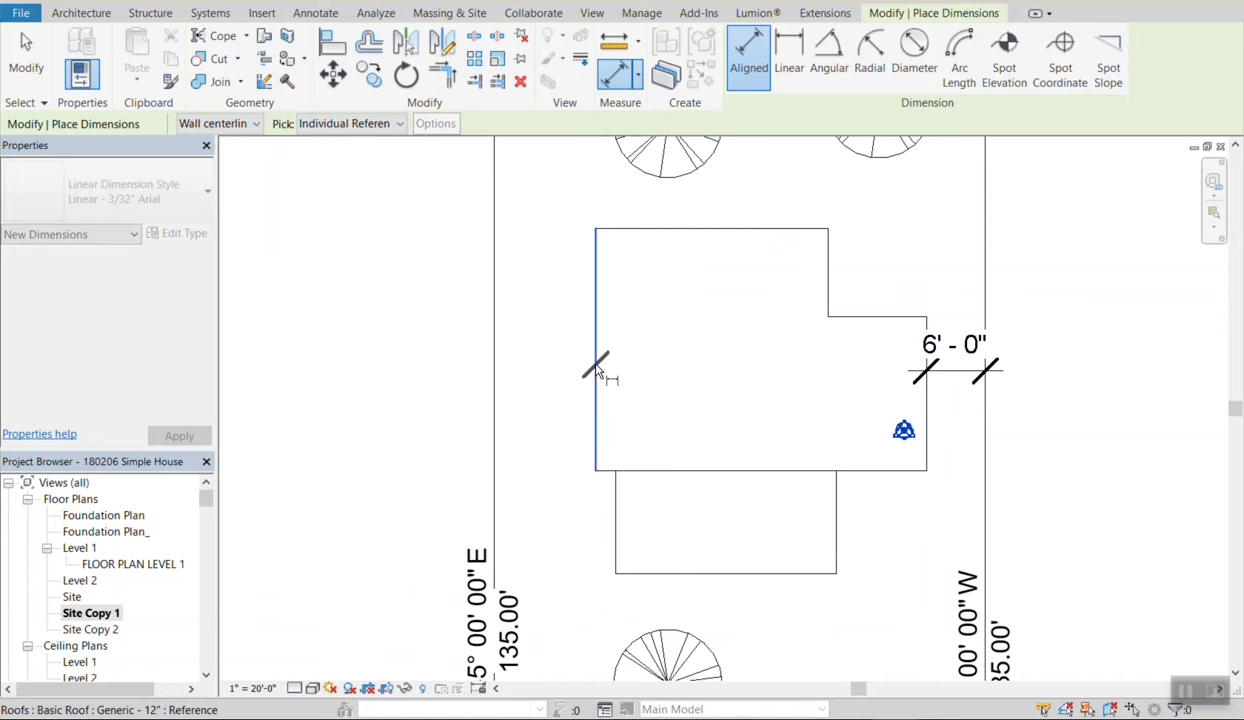
pyautogui.click(497, 375)
pyautogui.click(547, 378)
# Add the 23'-8 7/8" front setback dimension between the house's top wall and the top line.
pyautogui.moveTo(547, 378); pyautogui.dragTo(801, 429, button='middle')
pyautogui.click(811, 436)
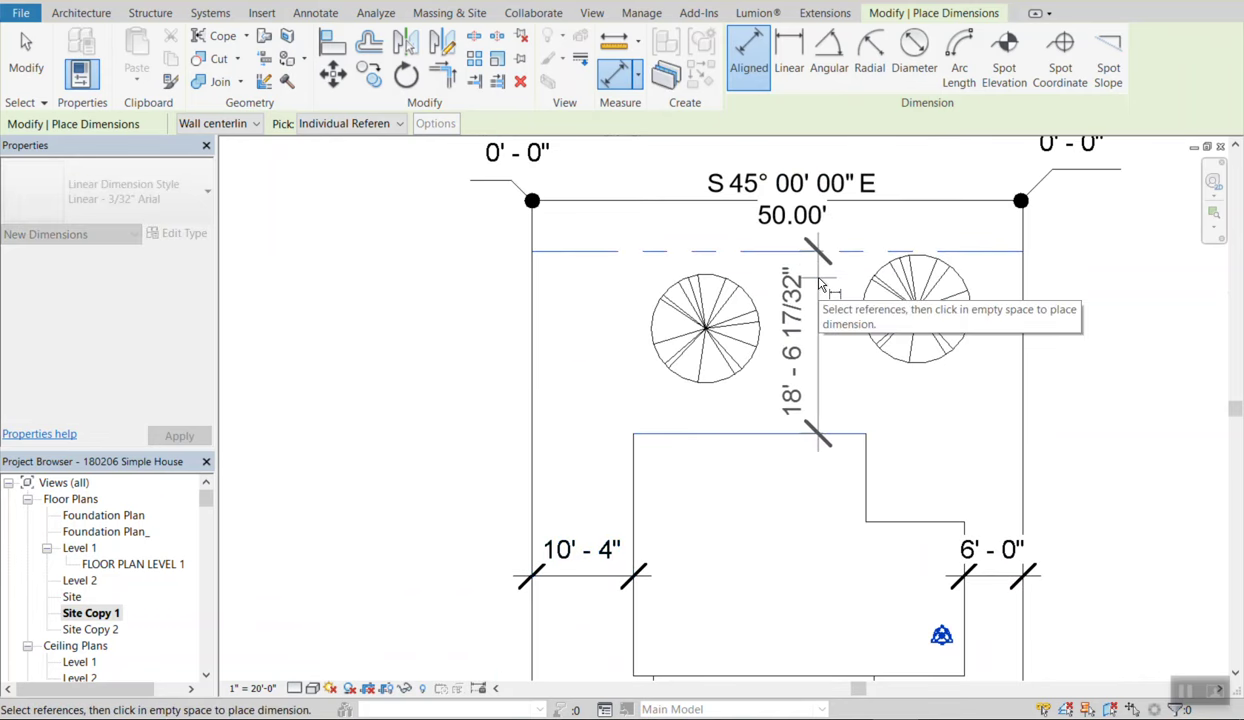
pyautogui.press('Escape')
pyautogui.press('Escape')
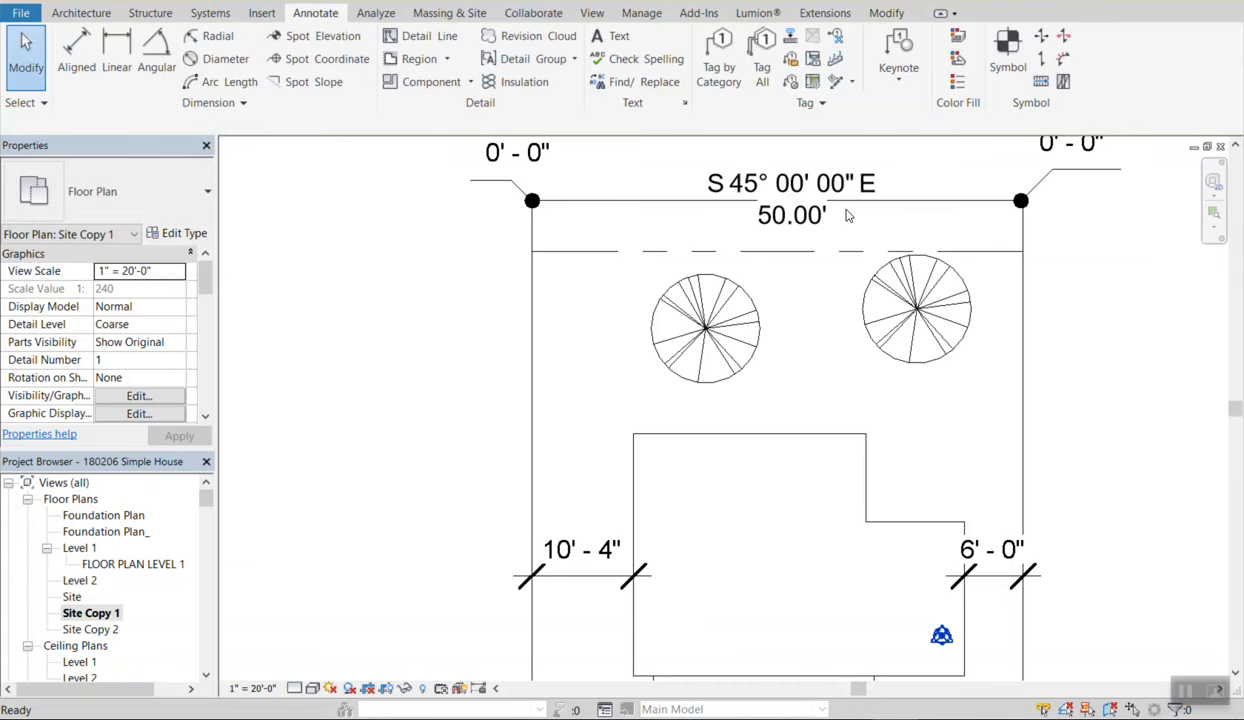
pyautogui.press('d')
pyautogui.press('i')
pyautogui.click(819, 434)
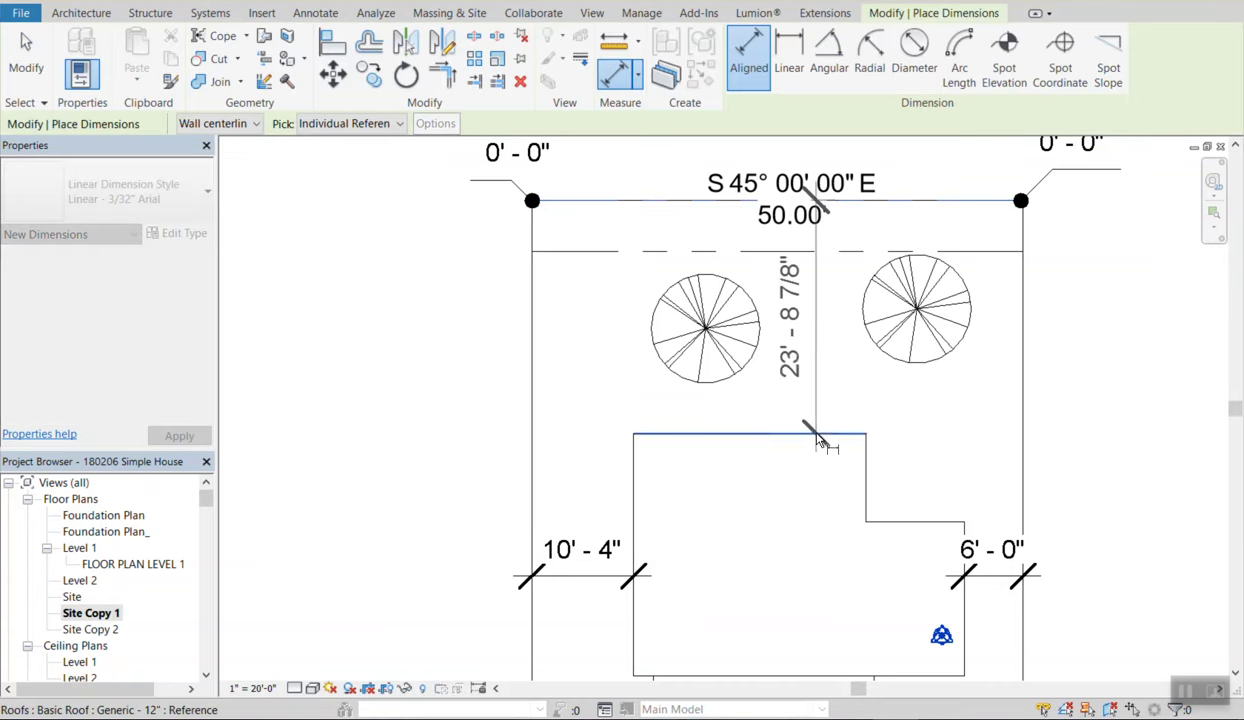
pyautogui.click(830, 398)
pyautogui.scroll(-2, 833, 232)
pyautogui.scroll(-2, 830, 235)
pyautogui.moveTo(870, 415); pyautogui.dragTo(758, 306, button='middle')
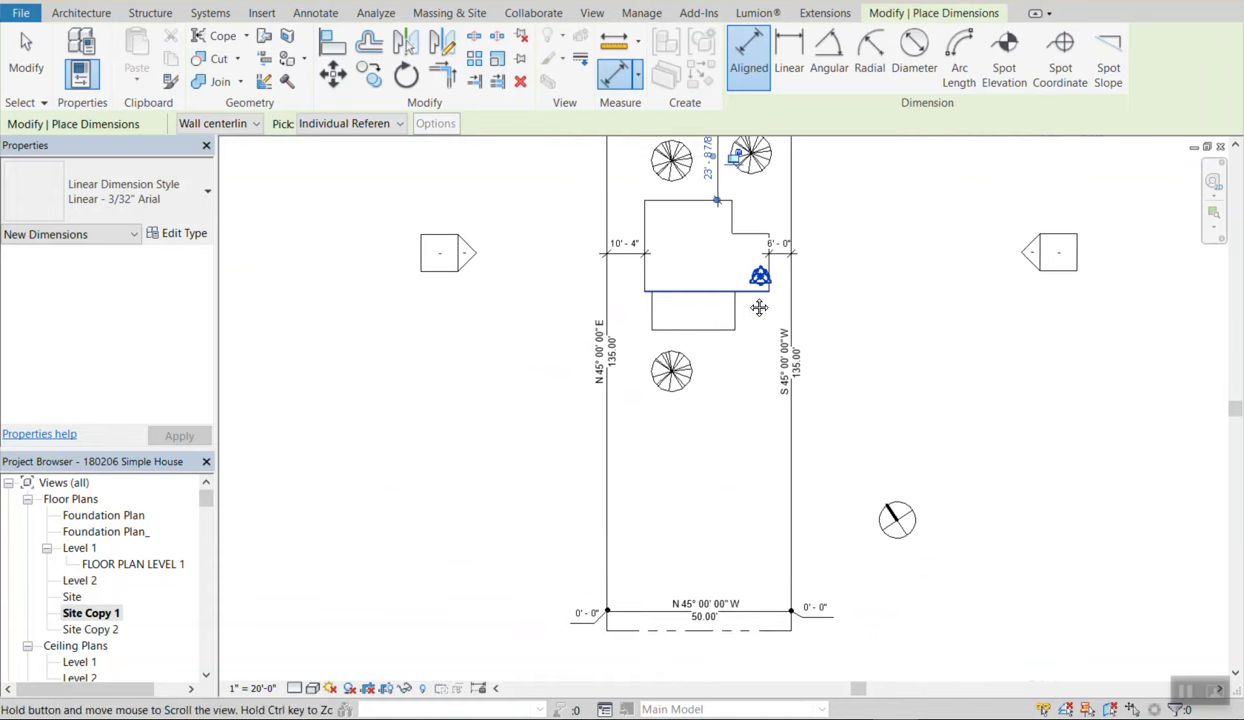
pyautogui.press('Escape')
pyautogui.press('Escape')
pyautogui.scroll(3, 716, 361)
pyautogui.moveTo(716, 361)
pyautogui.mouseDown(button='middle')
pyautogui.moveTo(716, 516)
pyautogui.moveTo(658, 422)
pyautogui.moveTo(694, 408)
pyautogui.moveTo(678, 385)
pyautogui.mouseUp(button='middle')
pyautogui.scroll(2, 653, 370)
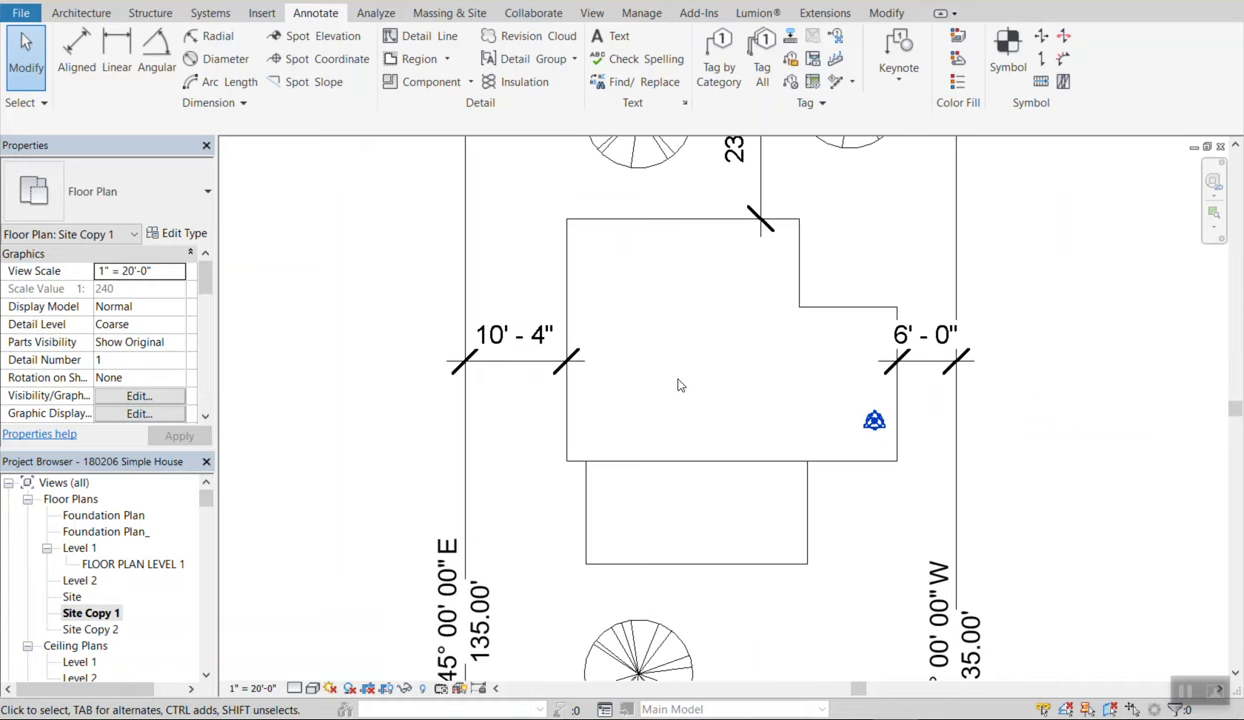
# Place a 'NEW CONSTRUCTION' text note inside the house outline on the Site Copy 1 plan.
pyautogui.click(608, 40)
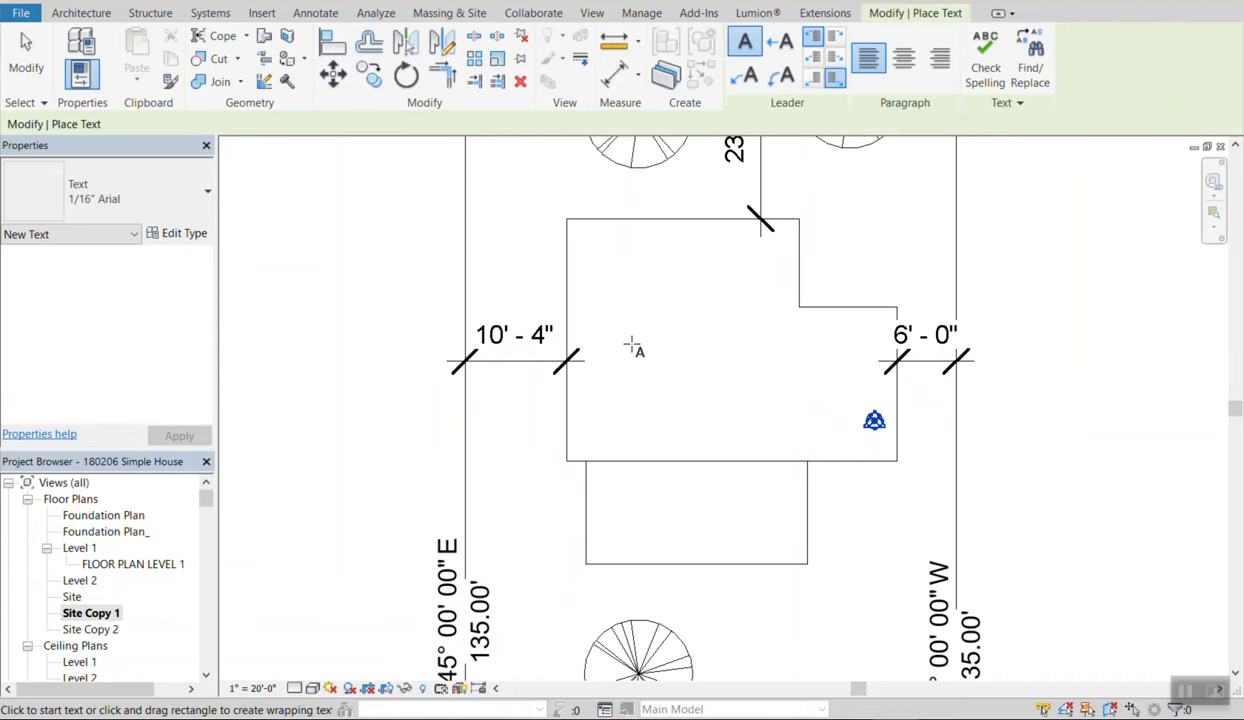
pyautogui.click(614, 330)
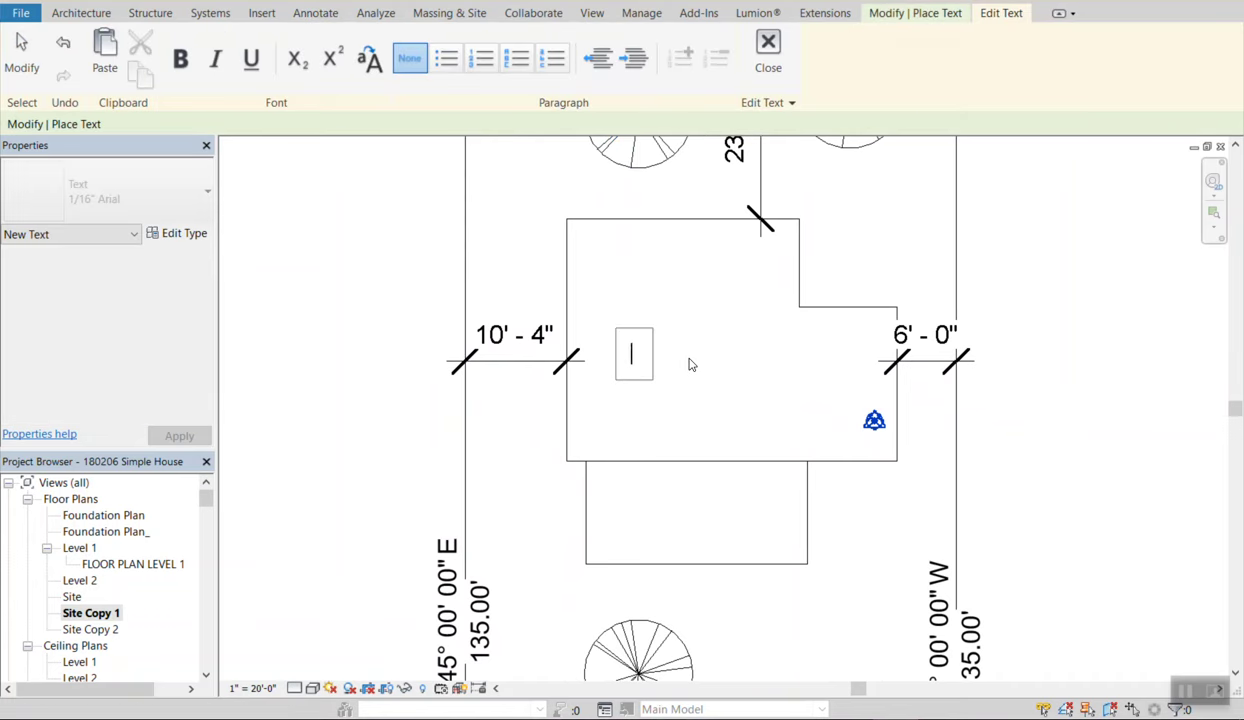
pyautogui.write('NEW CONSTRUCTION')
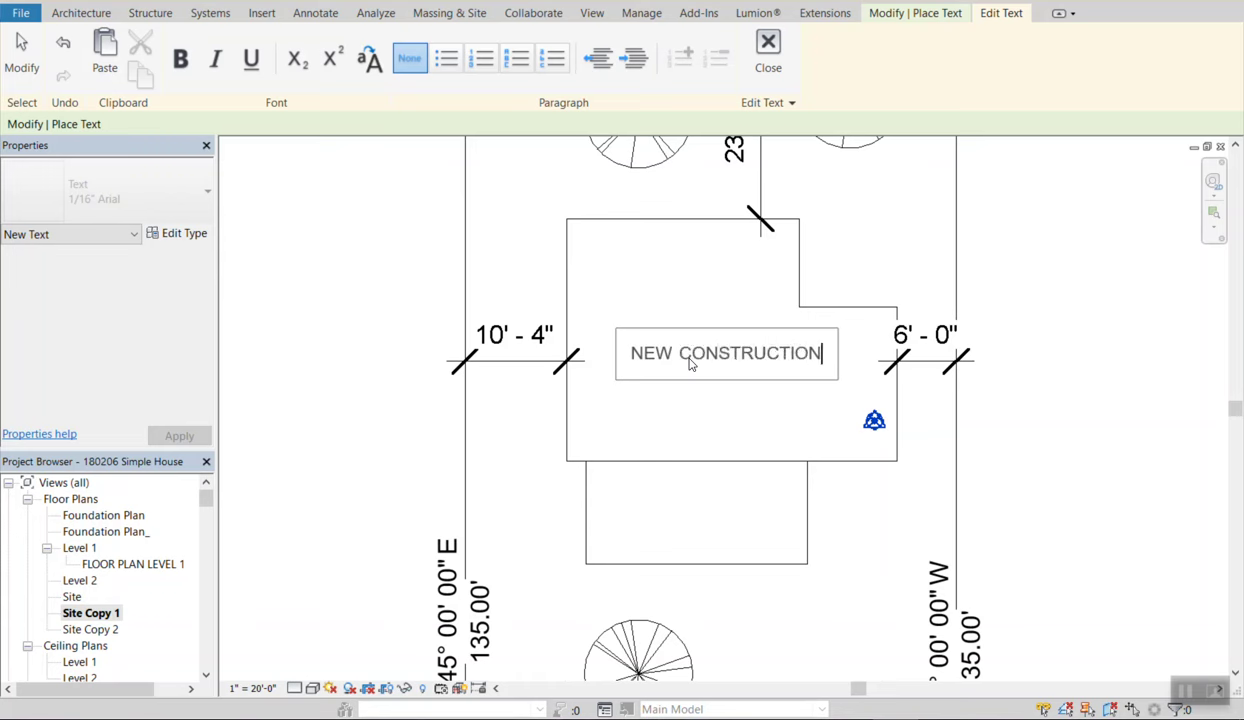
pyautogui.click(808, 272)
pyautogui.press('Escape')
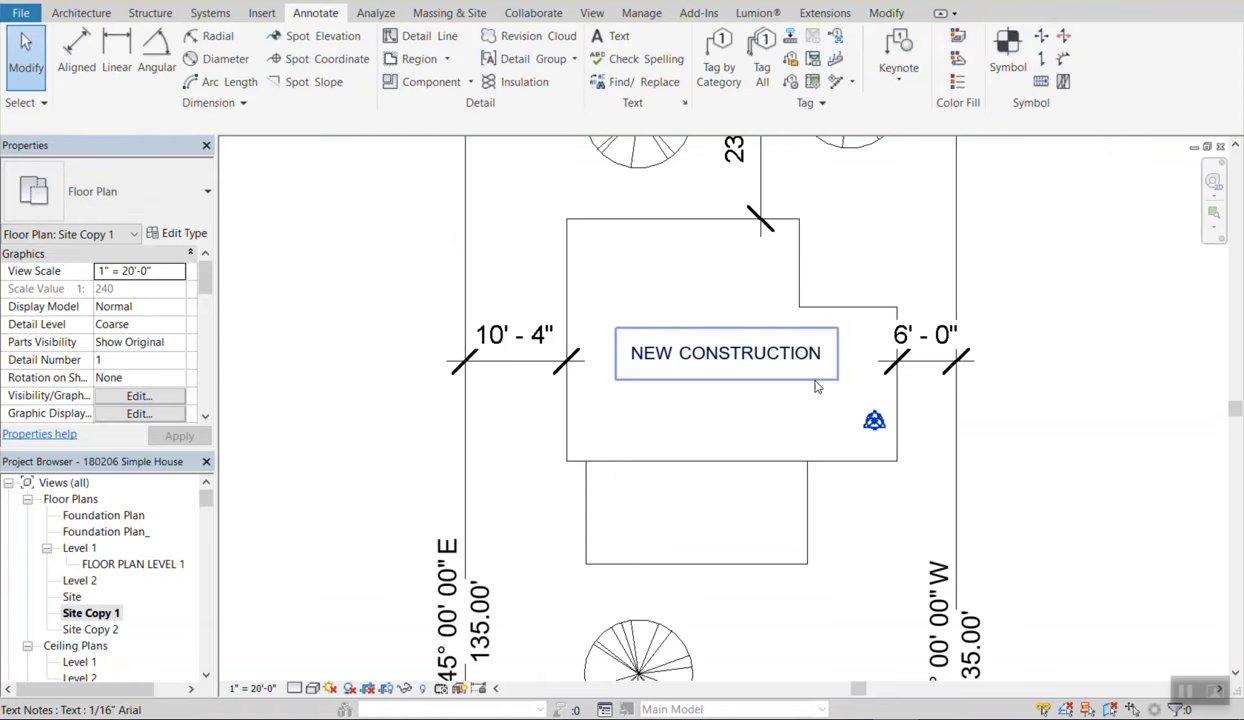
pyautogui.moveTo(823, 393); pyautogui.dragTo(758, 336, button='middle')
pyautogui.press('Escape')
pyautogui.scroll(-3, 633, 344)
pyautogui.moveTo(633, 344); pyautogui.dragTo(625, 344, button='middle')
pyautogui.scroll(1, 650, 358)
pyautogui.scroll(3, 655, 330)
pyautogui.moveTo(669, 286); pyautogui.dragTo(828, 352, button='middle')
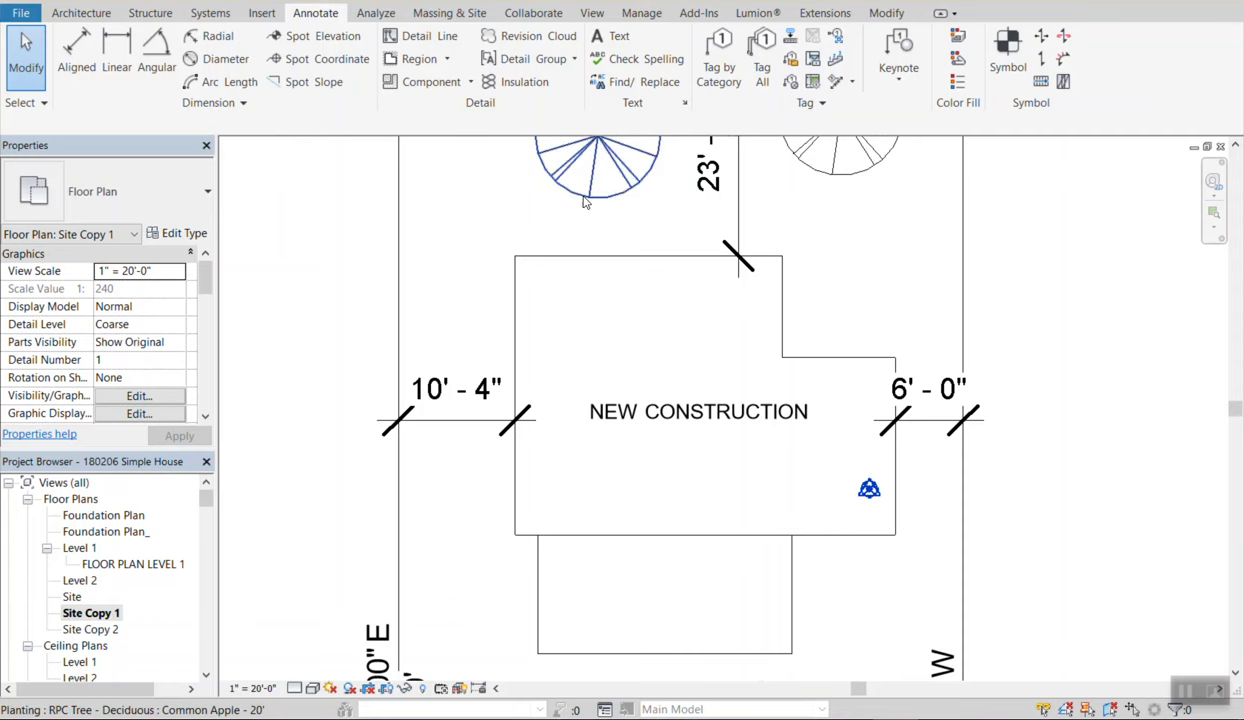
# Start a Wide Lines detail line at the top-left corner, tracing the top wall and notch.
pyautogui.click(420, 36)
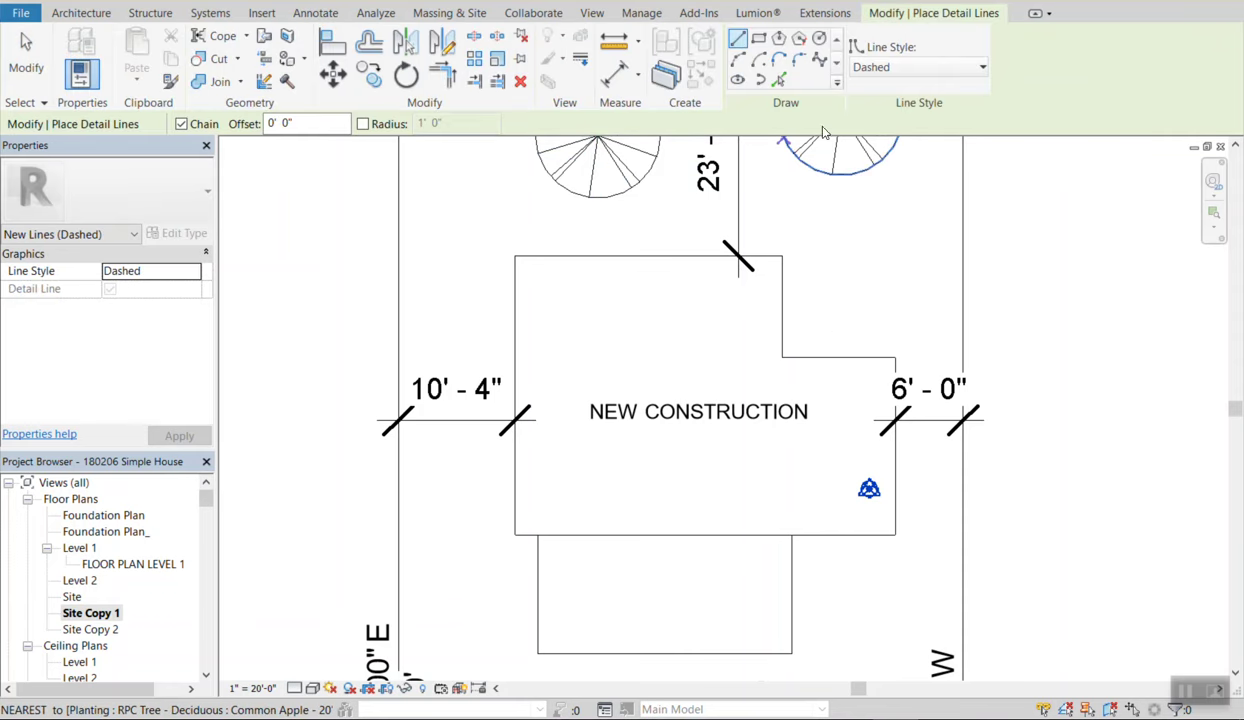
pyautogui.click(938, 67)
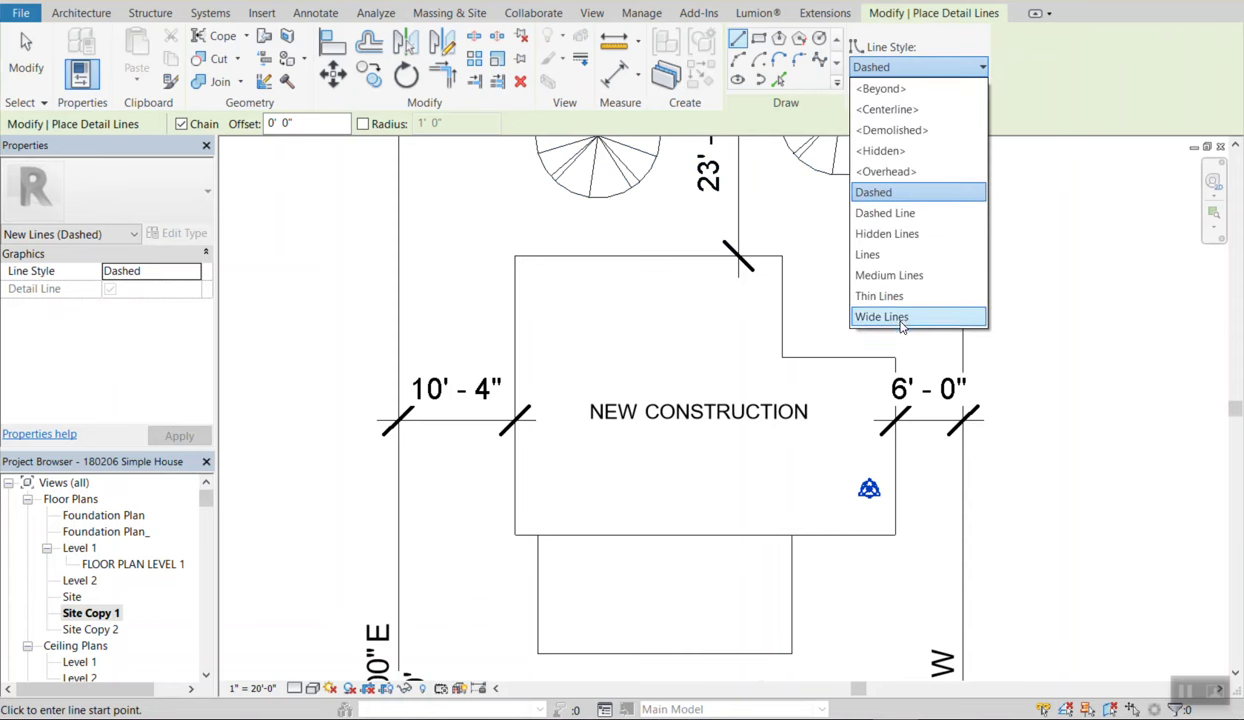
pyautogui.click(881, 316)
pyautogui.click(515, 256)
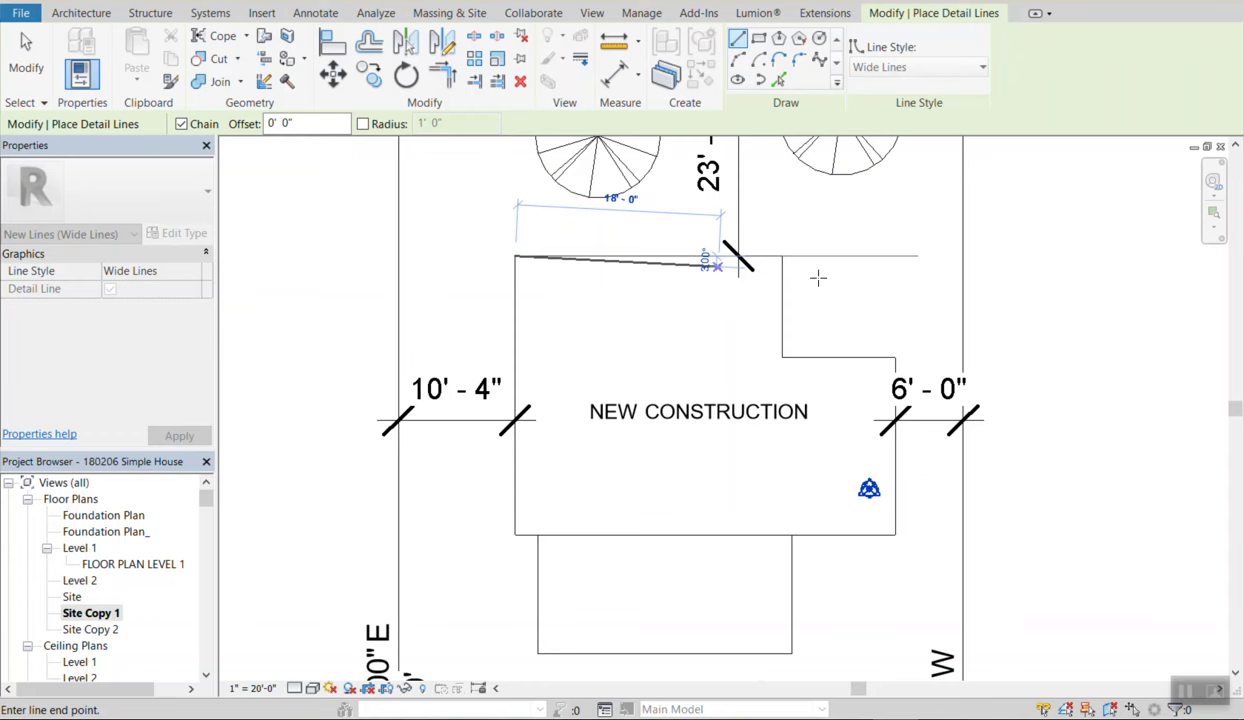
pyautogui.click(782, 256)
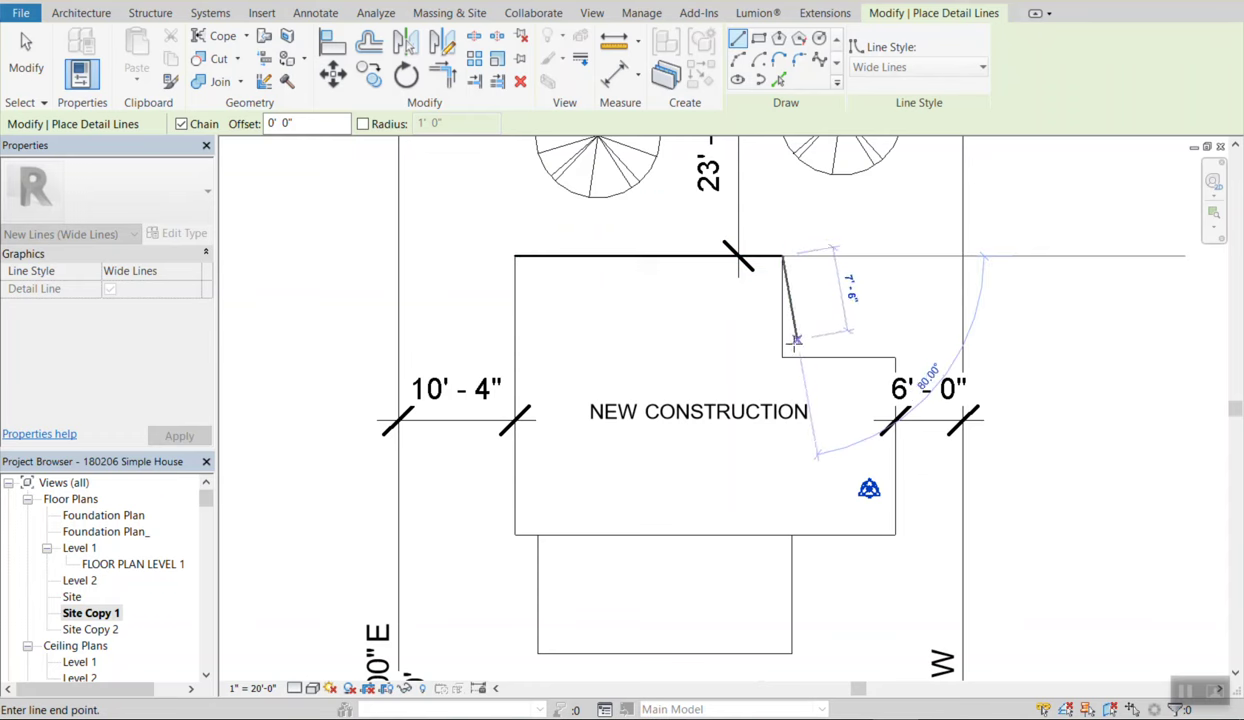
pyautogui.click(782, 357)
pyautogui.click(895, 357)
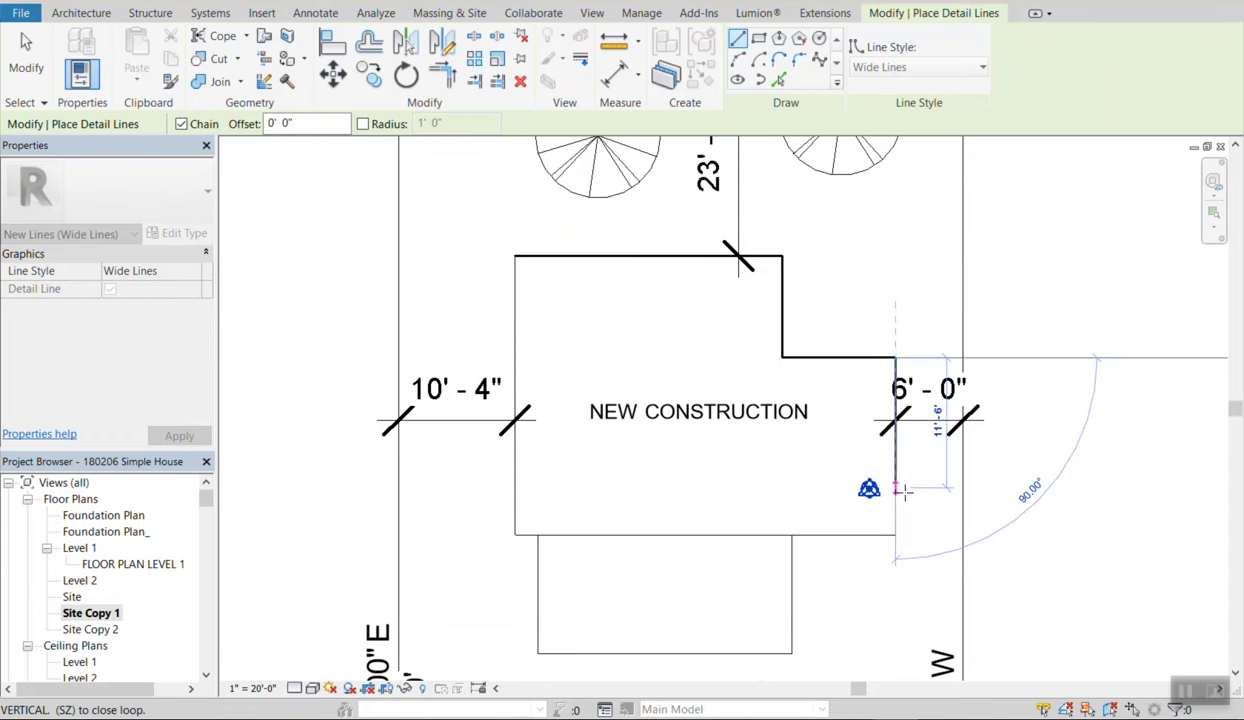
# Continue the line down the right wall and along the bottom, closing at the top-left corner.
pyautogui.click(895, 535)
pyautogui.click(515, 535)
pyautogui.click(515, 256)
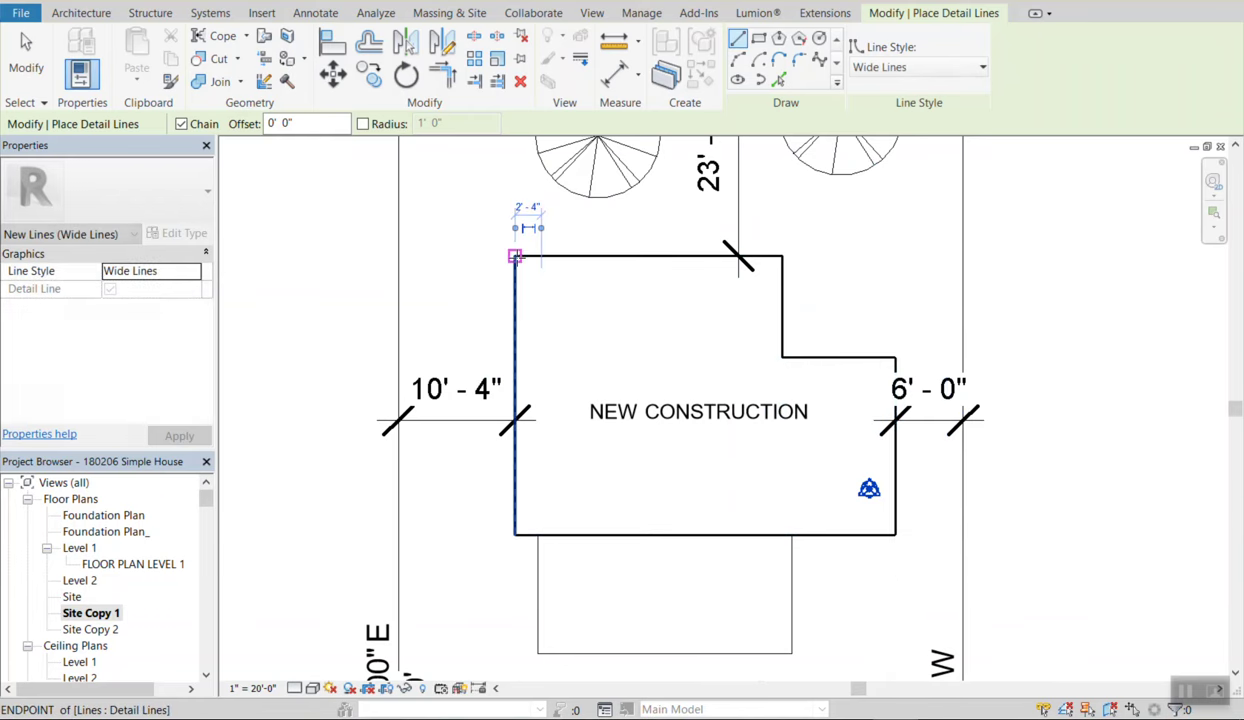
pyautogui.press('Escape')
pyautogui.press('Escape')
pyautogui.scroll(-2, 516, 253)
pyautogui.scroll(2, 617, 335)
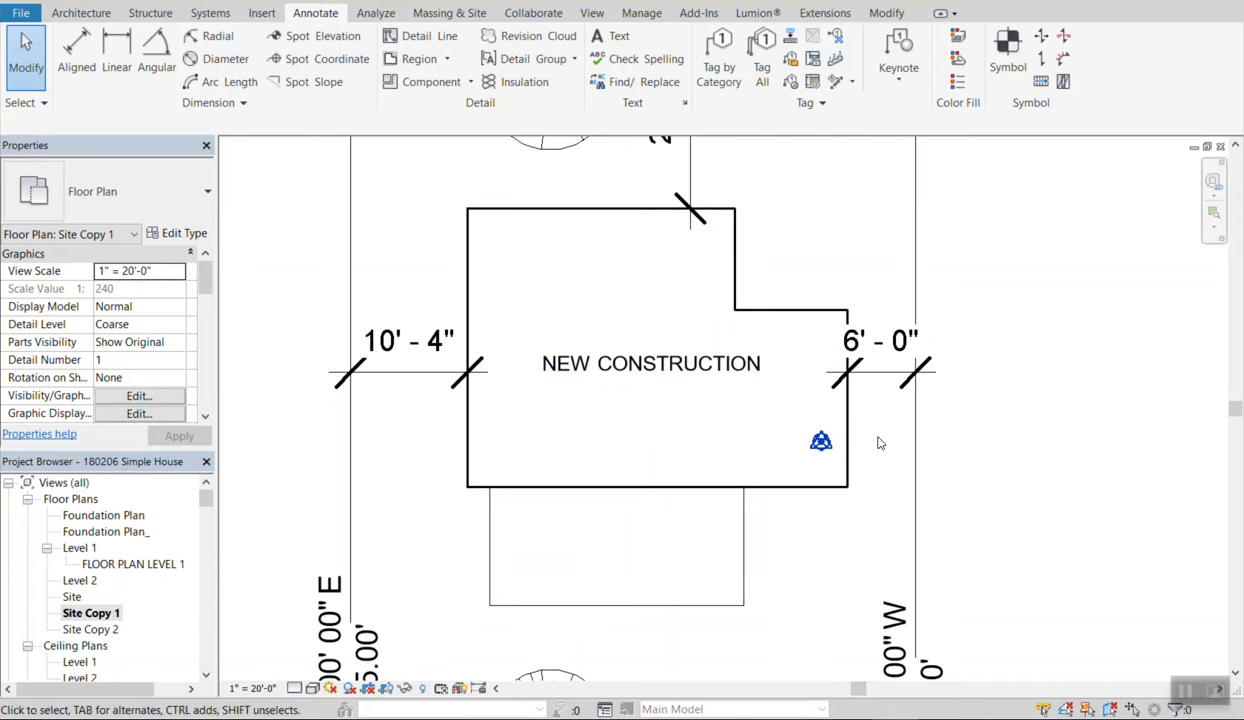
pyautogui.scroll(-2, 805, 305)
pyautogui.moveTo(833, 291); pyautogui.dragTo(794, 216, button='middle')
pyautogui.scroll(2, 794, 216)
pyautogui.scroll(2, 736, 269)
pyautogui.scroll(-3, 708, 250)
pyautogui.moveTo(716, 408); pyautogui.dragTo(661, 278, button='middle')
pyautogui.scroll(1, 661, 278)
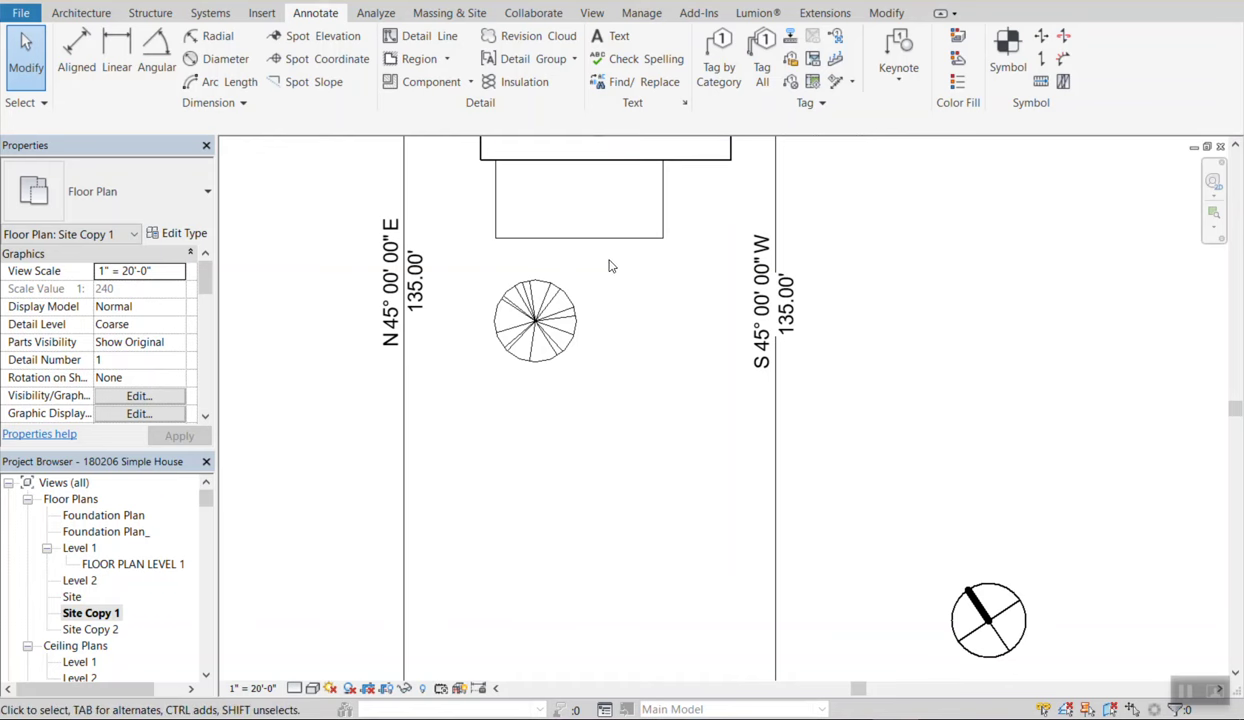
# Sketch a closed rectangular filled-region boundary with Thin Lines over the garage area.
pyautogui.click(449, 60)
pyautogui.click(412, 86)
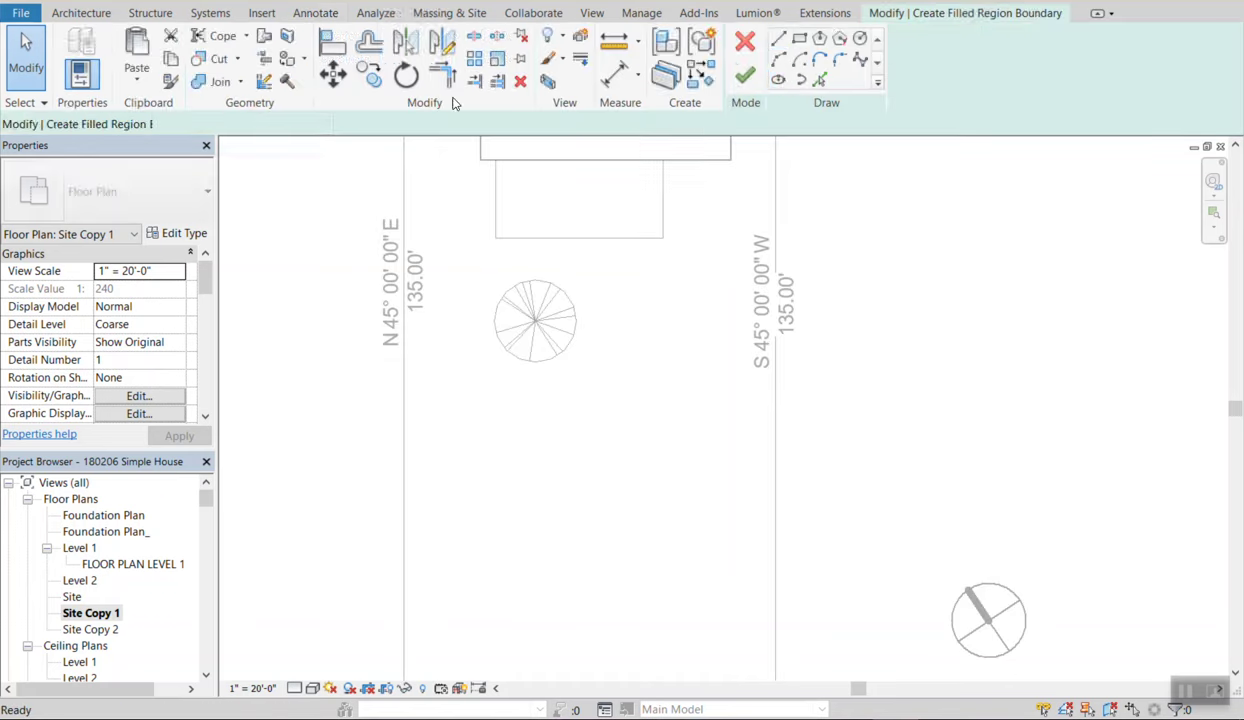
pyautogui.click(990, 67)
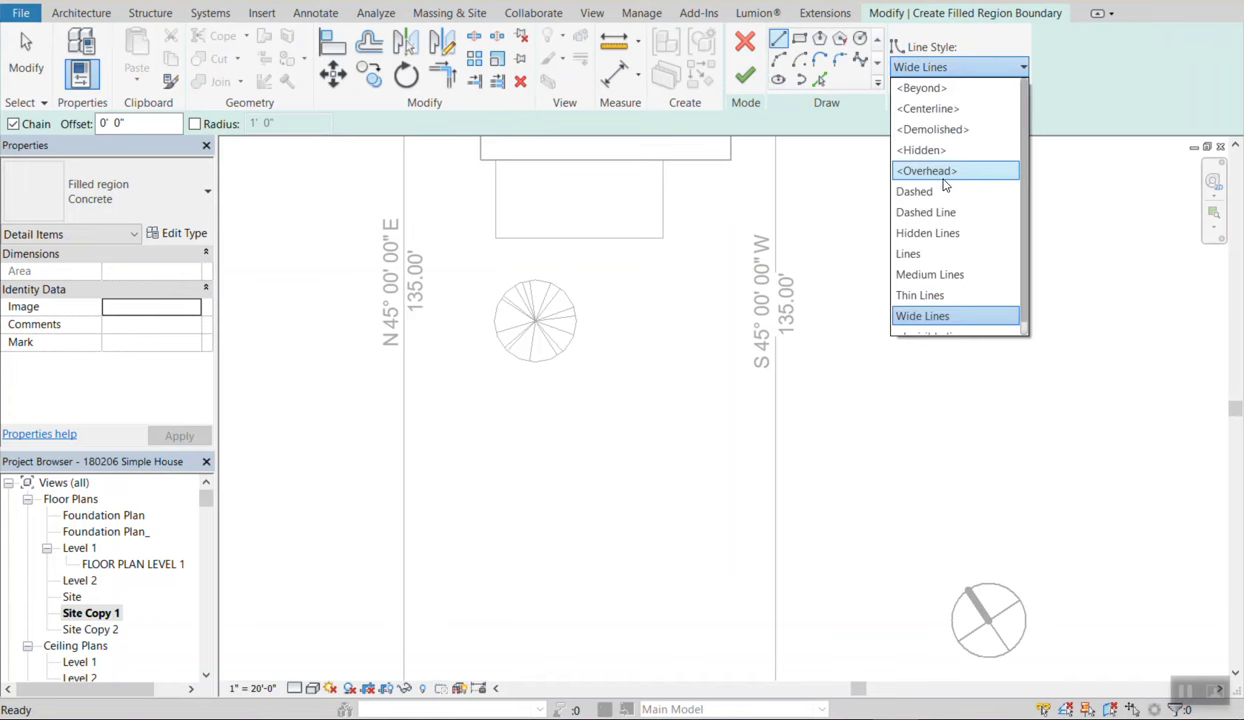
pyautogui.click(908, 253)
pyautogui.click(955, 67)
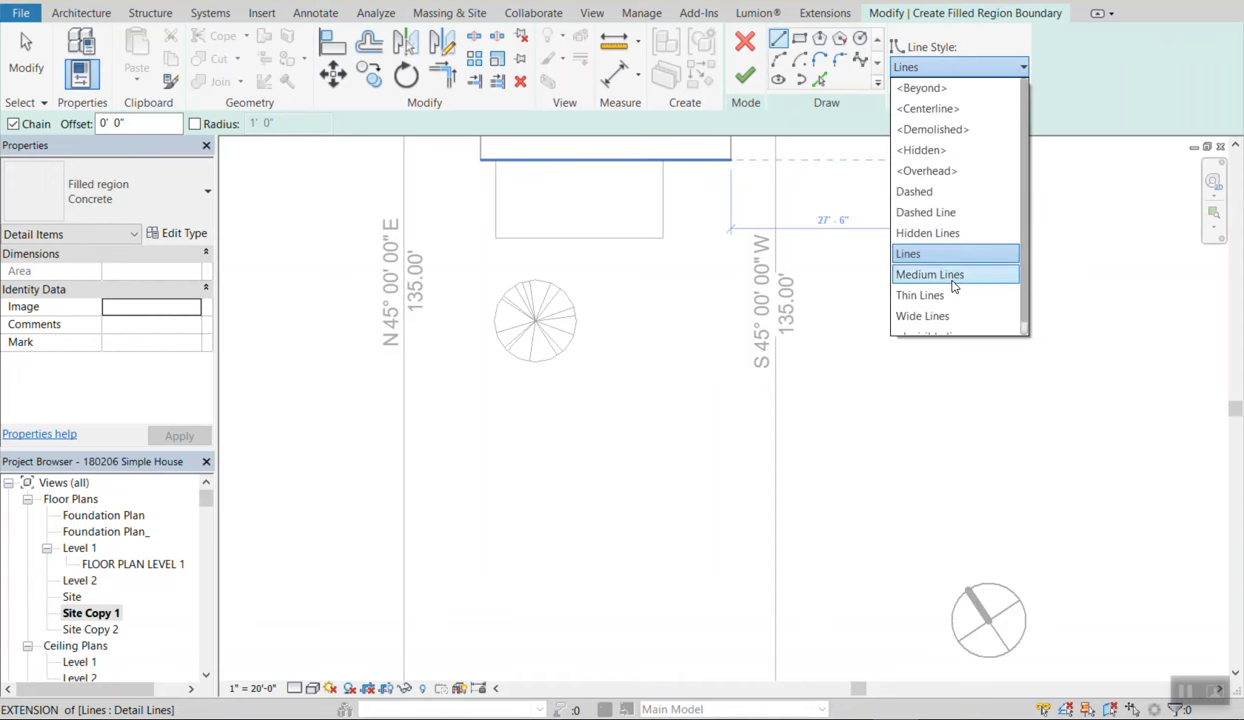
pyautogui.click(950, 294)
pyautogui.click(583, 403)
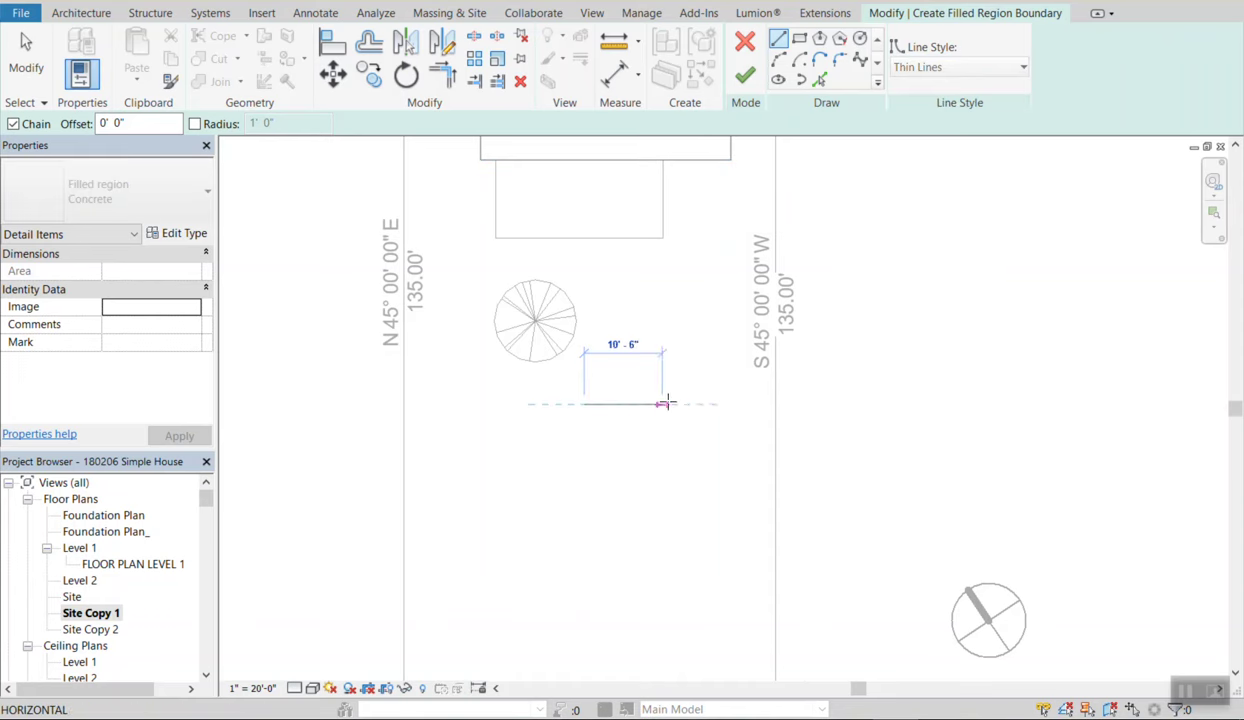
pyautogui.click(731, 404)
pyautogui.click(731, 575)
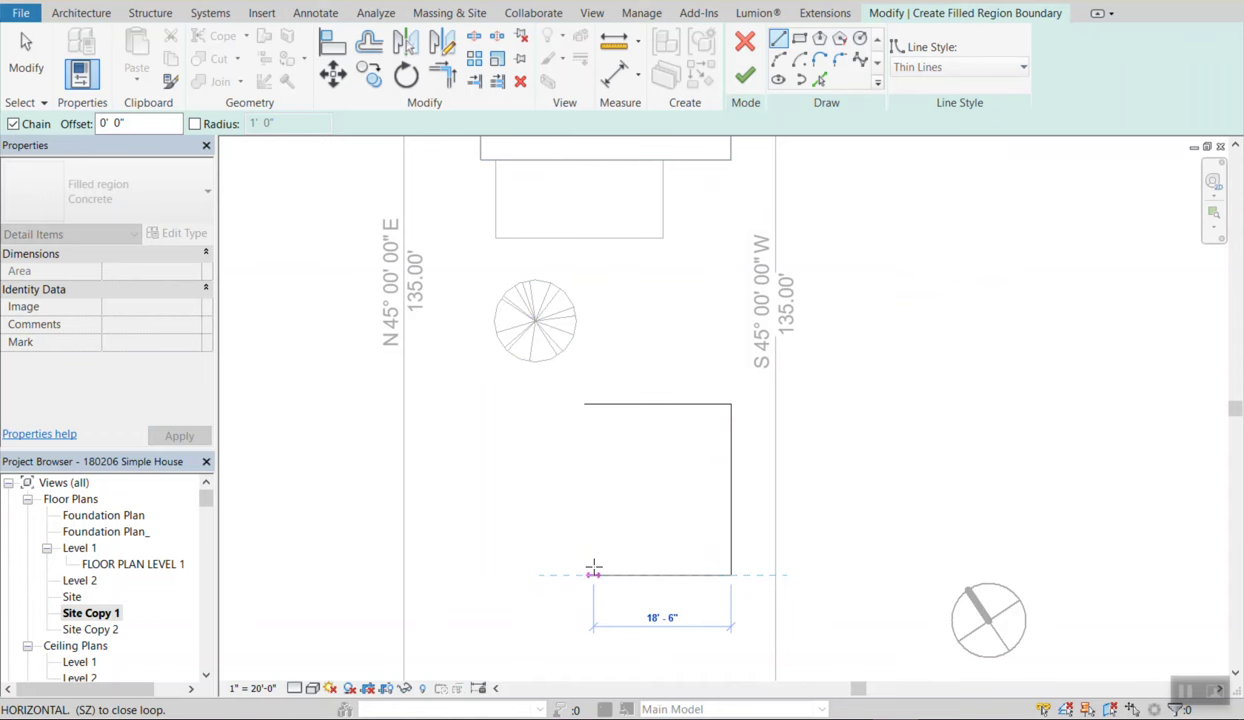
pyautogui.click(589, 562)
pyautogui.click(583, 404)
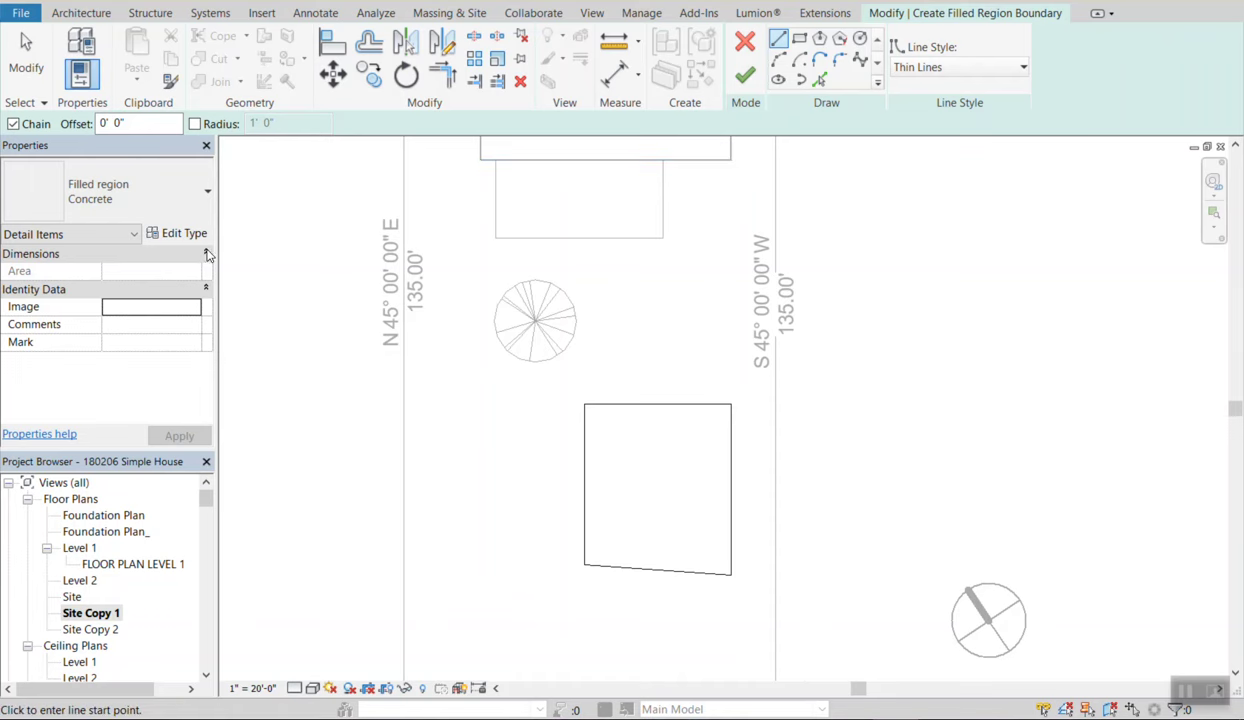
# Give the region the Diagonal Crosshatch pattern and finish the filled region.
pyautogui.click(136, 198)
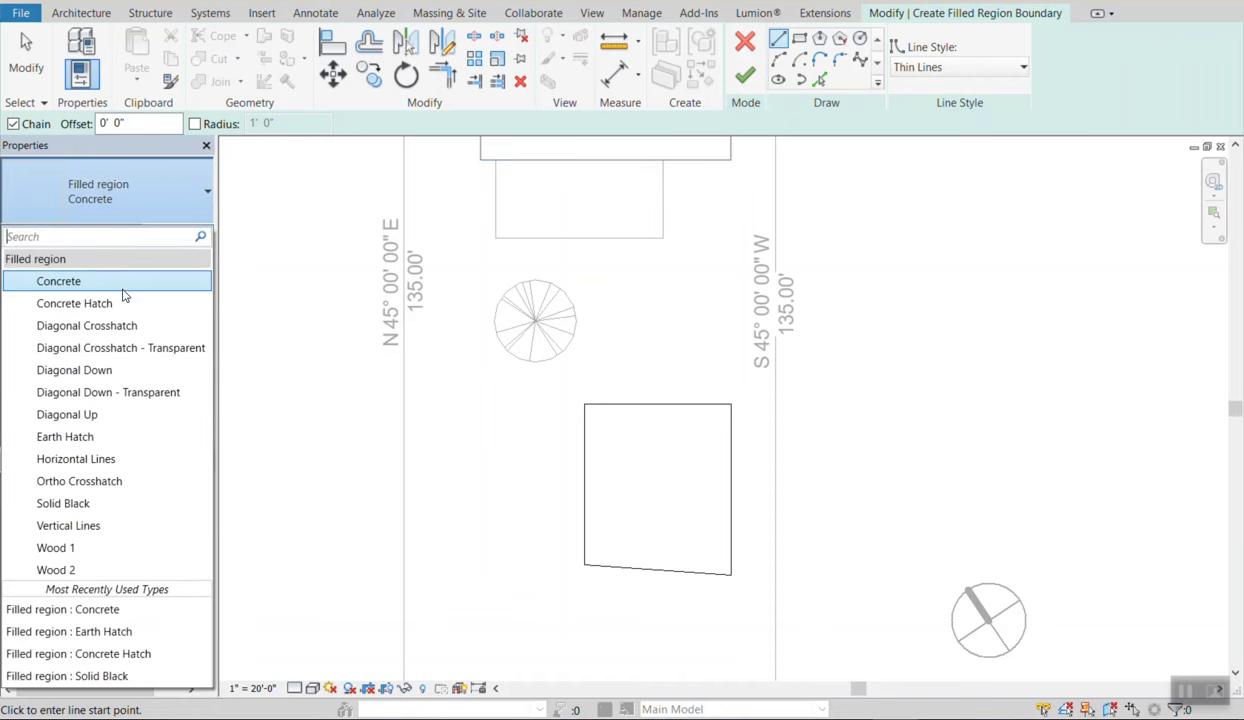
pyautogui.click(122, 325)
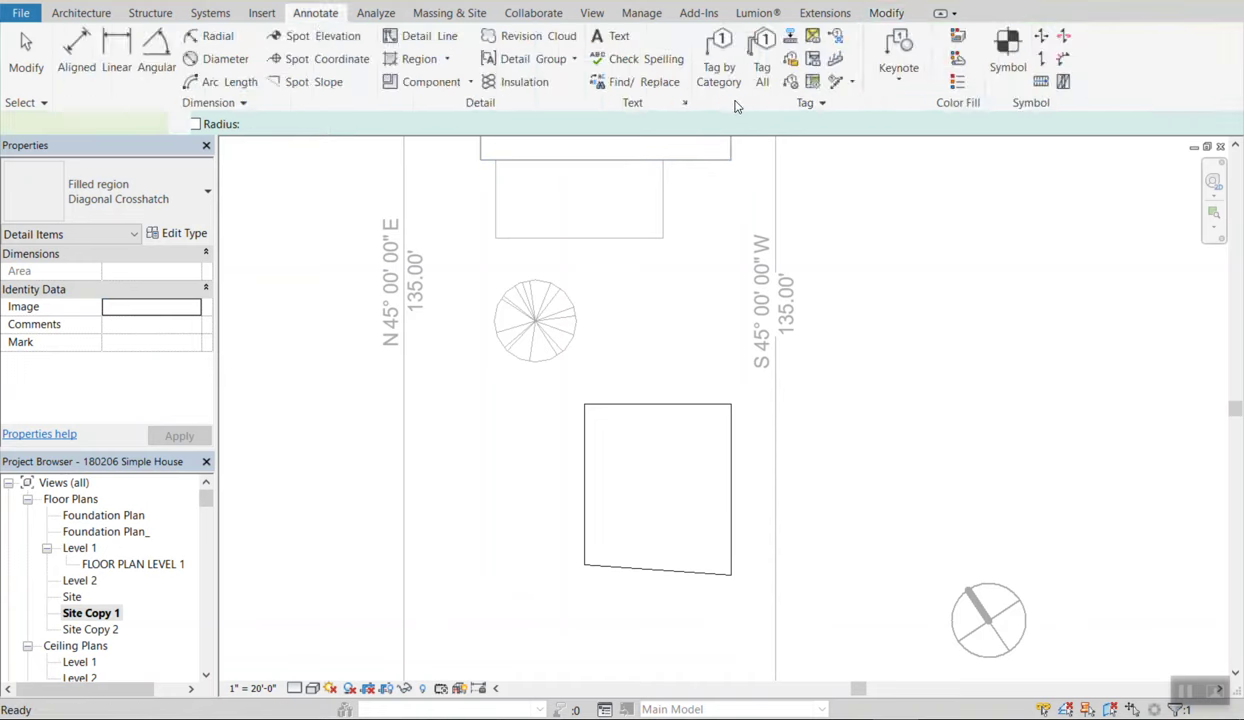
pyautogui.click(744, 78)
pyautogui.click(966, 408)
pyautogui.scroll(-3, 653, 489)
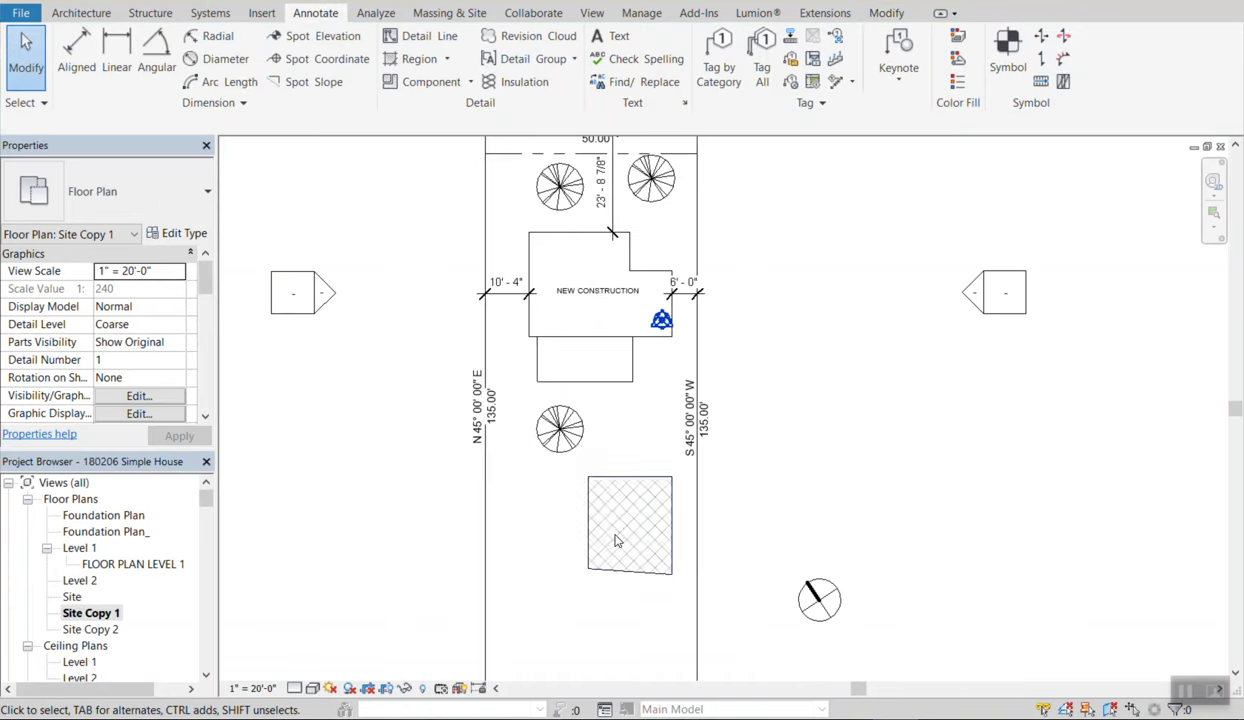
pyautogui.scroll(2, 618, 537)
pyautogui.scroll(-2, 564, 444)
pyautogui.scroll(-1, 575, 350)
pyautogui.scroll(1, 585, 226)
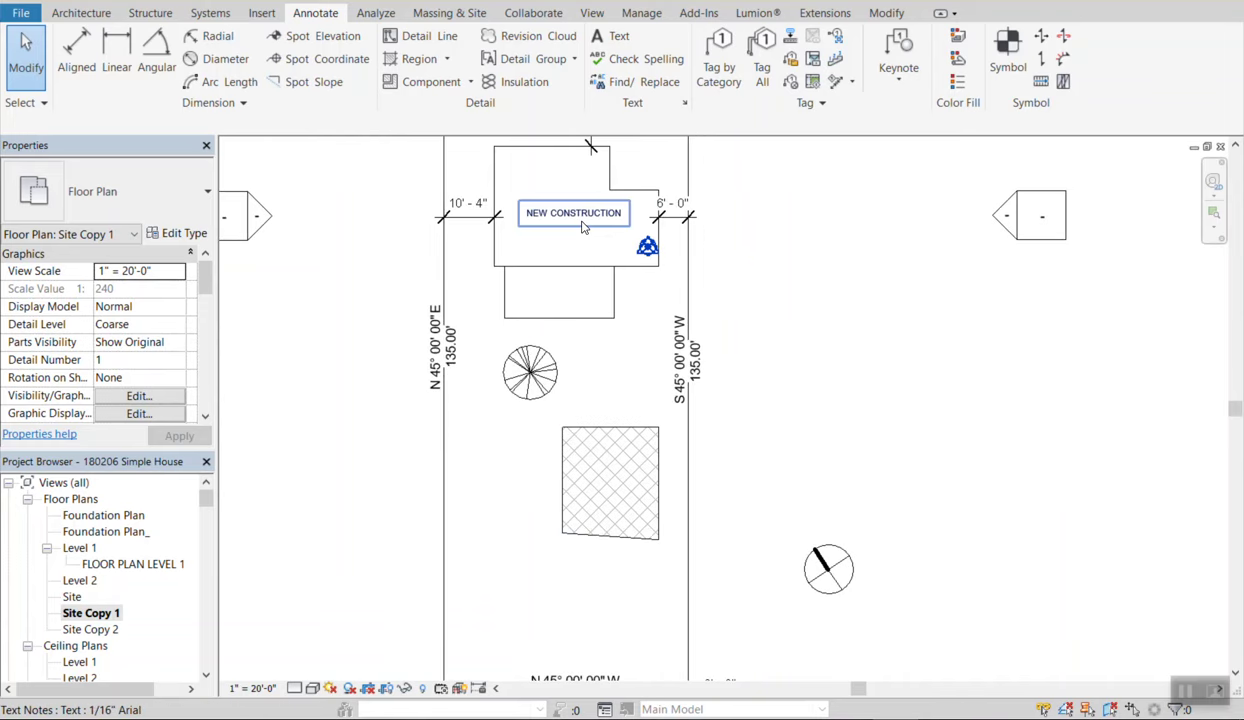
# Add a two-line 'EXISTING' / 'GARAGE' text note inside the hatched region.
pyautogui.click(605, 36)
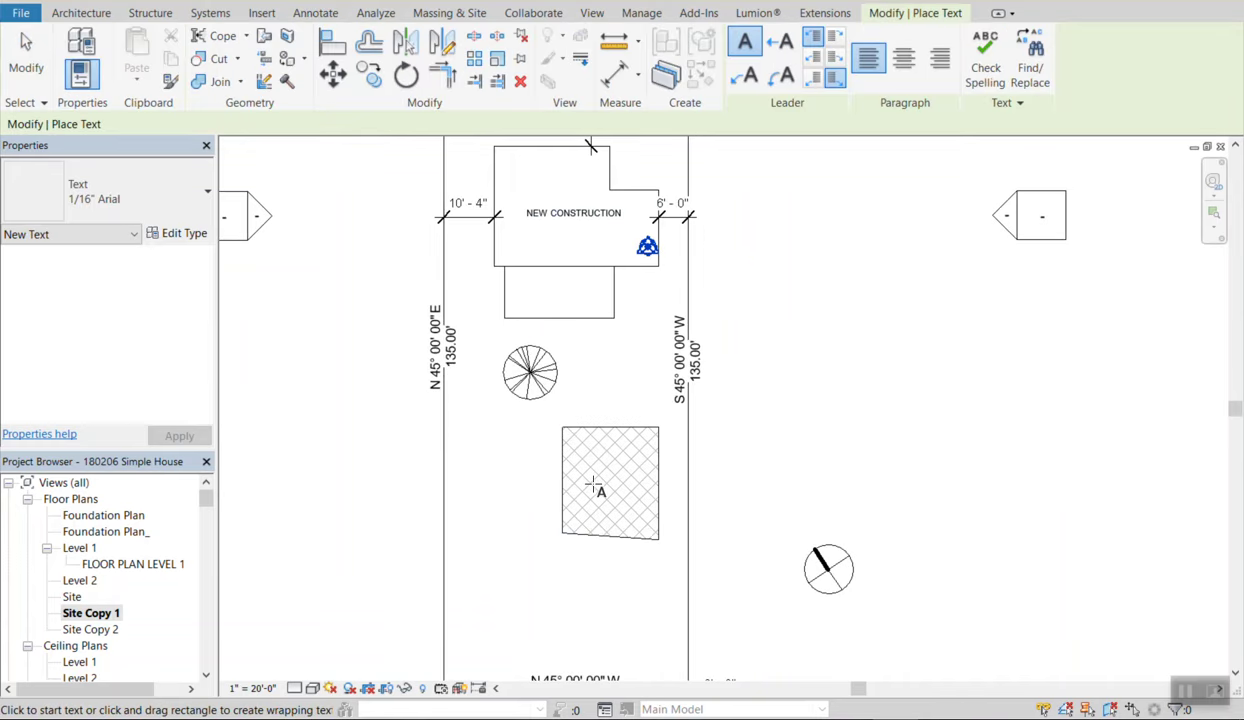
pyautogui.click(590, 470)
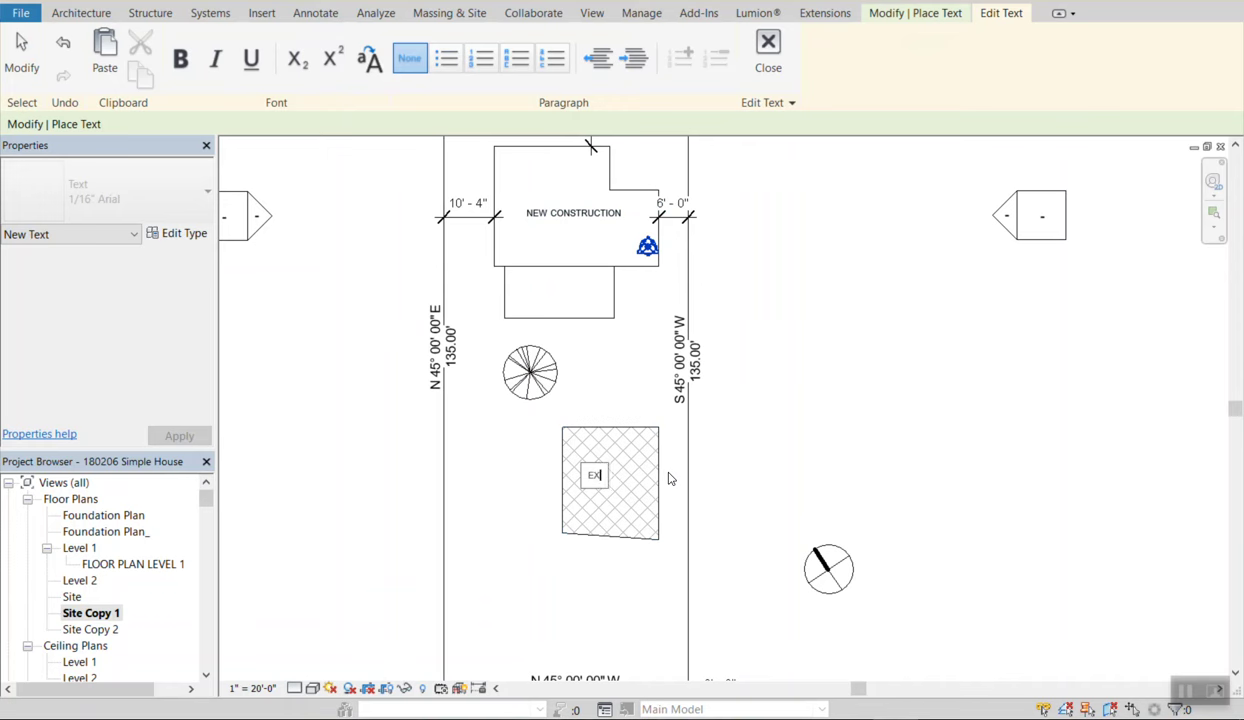
pyautogui.write('EXISTING')
pyautogui.press('Return')
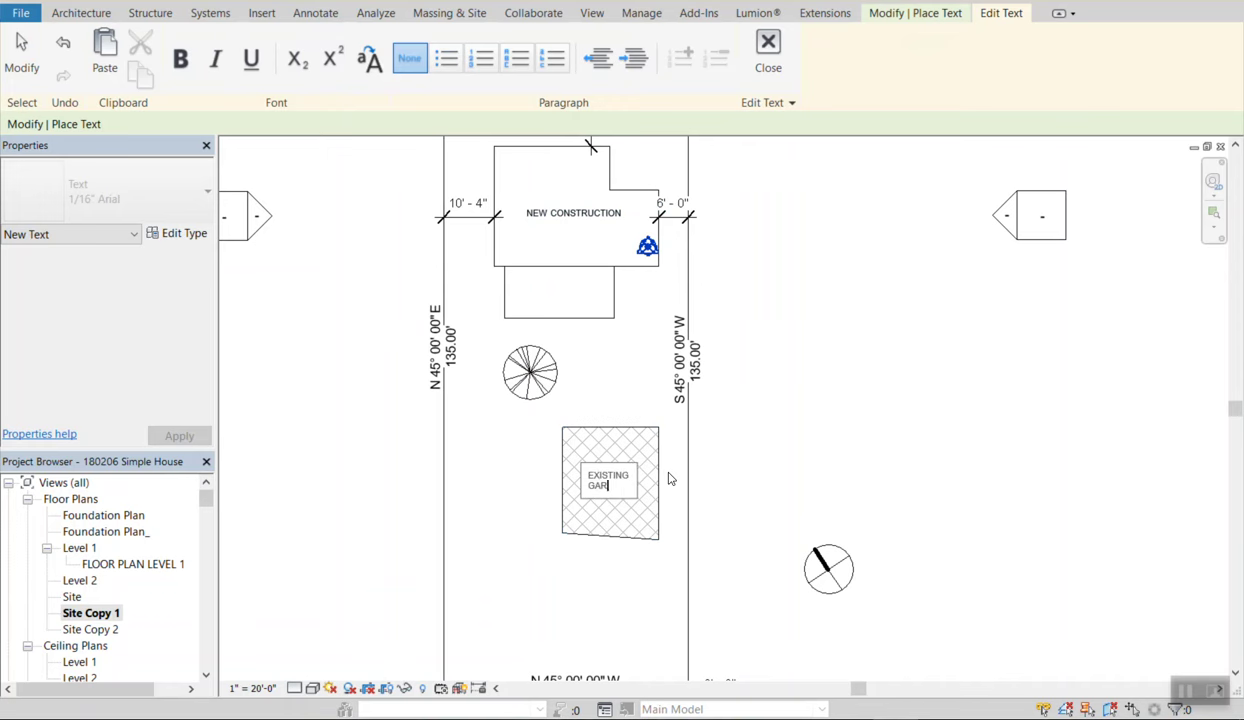
pyautogui.click(727, 472)
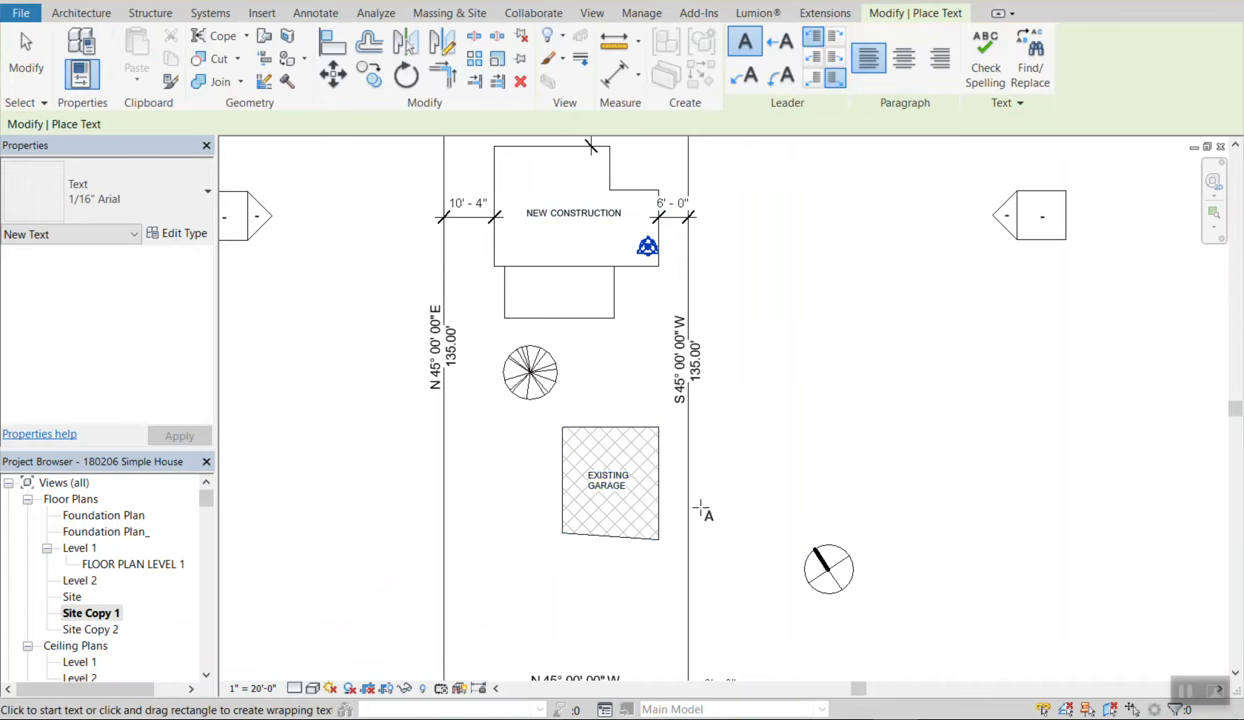
pyautogui.press('Escape')
pyautogui.scroll(3, 633, 516)
pyautogui.scroll(2, 679, 565)
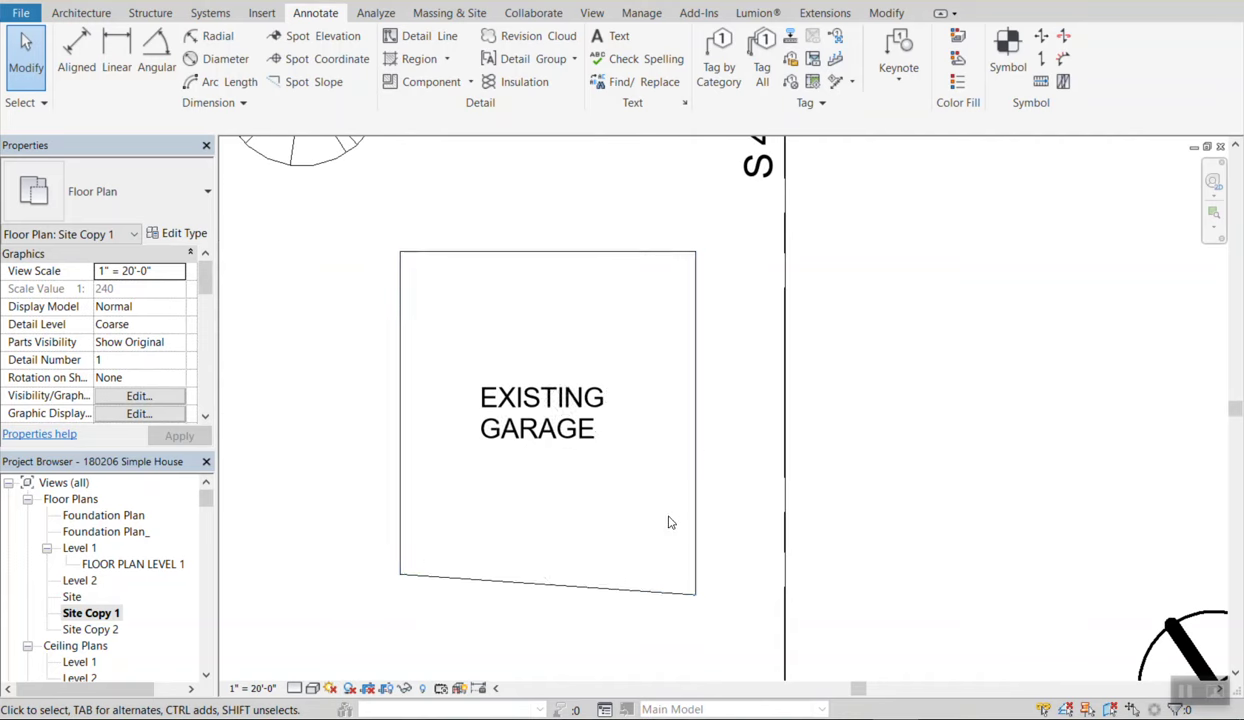
# Switch the garage filled region's type from Diagonal Crosshatch to Diagonal Down.
pyautogui.click(690, 448)
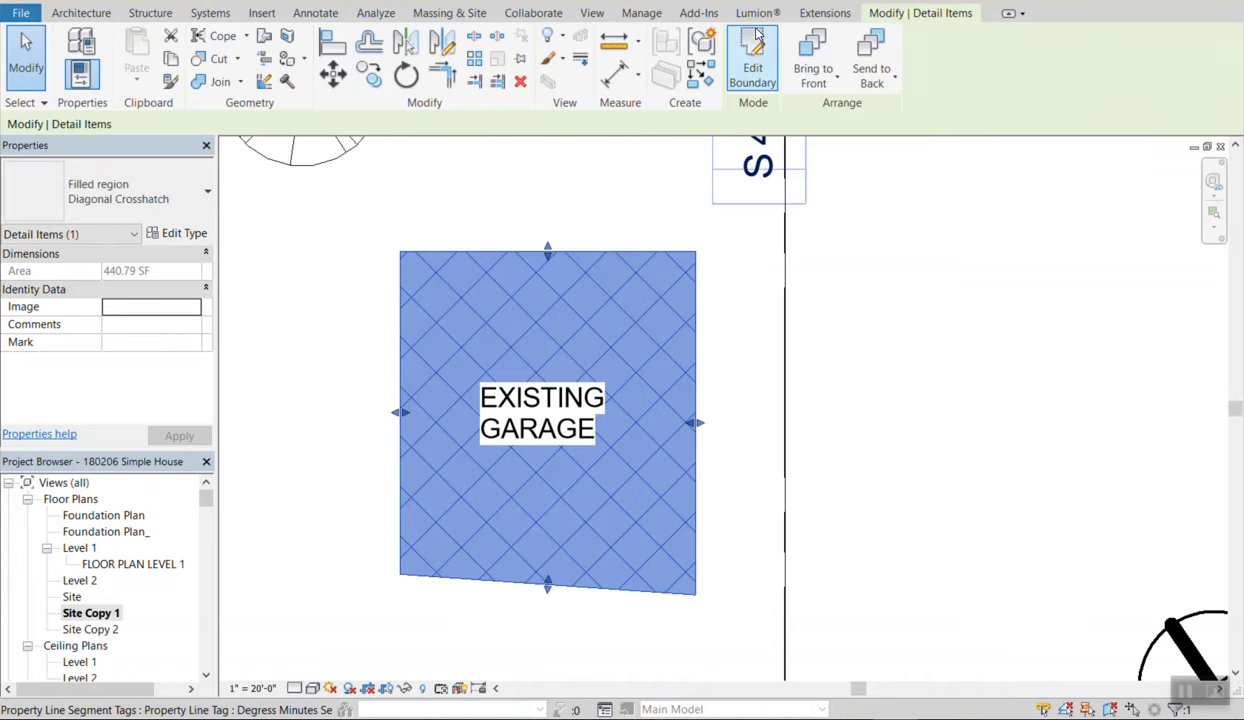
pyautogui.click(752, 62)
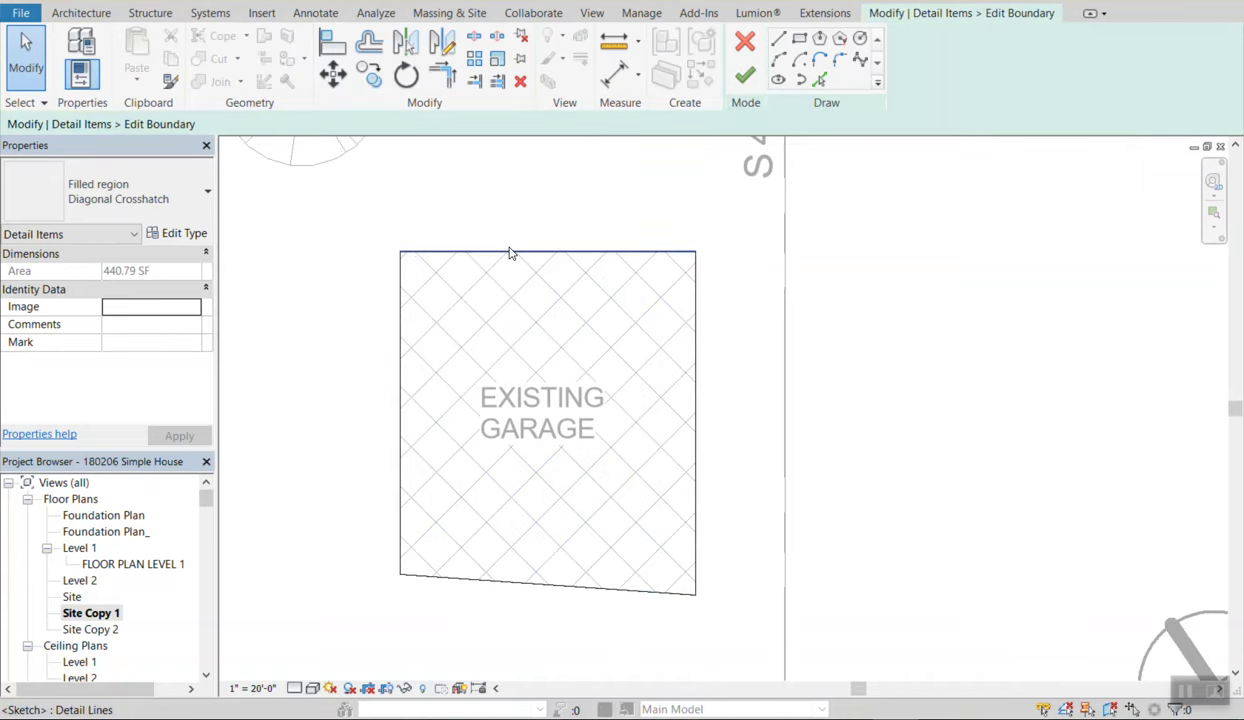
pyautogui.click(157, 198)
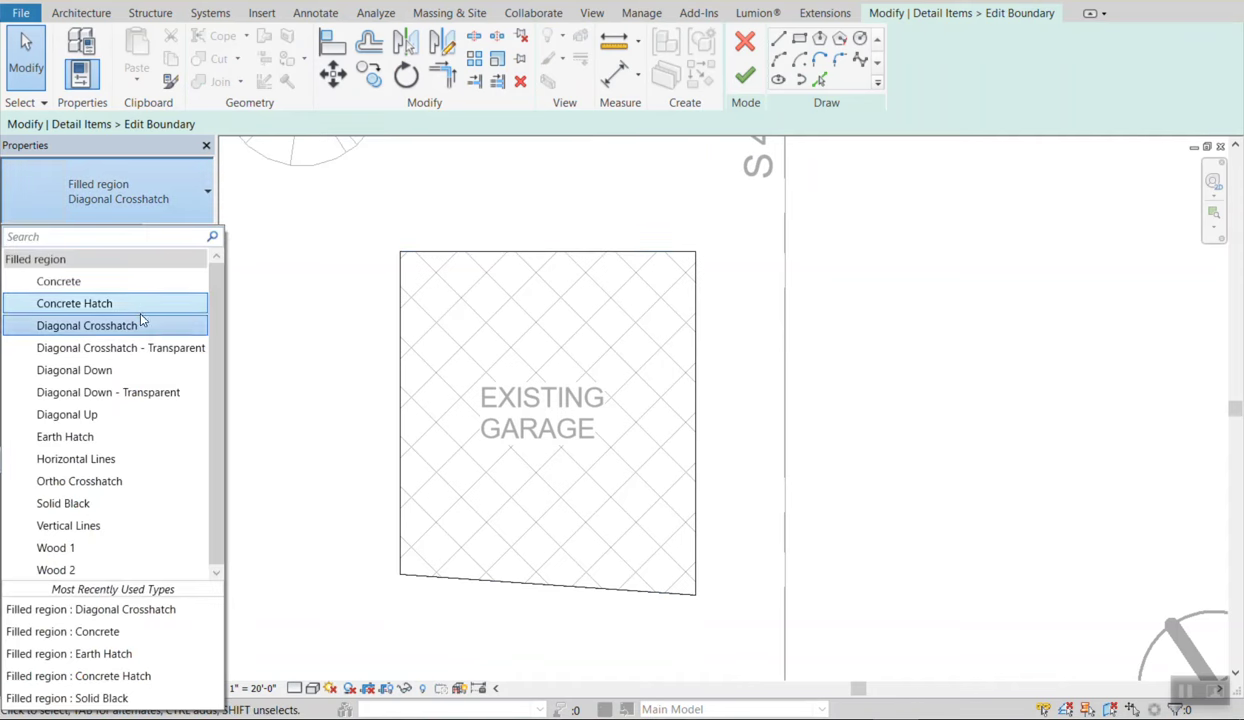
pyautogui.click(107, 381)
pyautogui.click(744, 75)
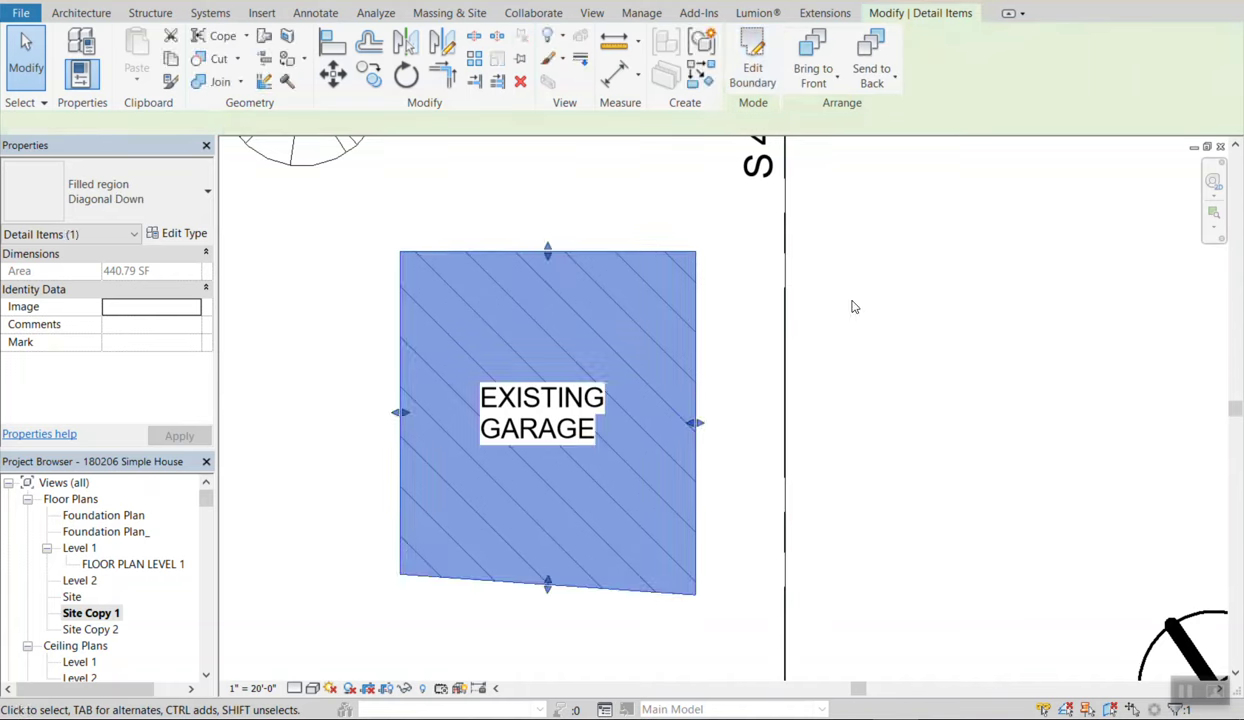
pyautogui.click(854, 307)
pyautogui.scroll(-3, 664, 411)
pyautogui.moveTo(733, 544); pyautogui.dragTo(918, 541, button='middle')
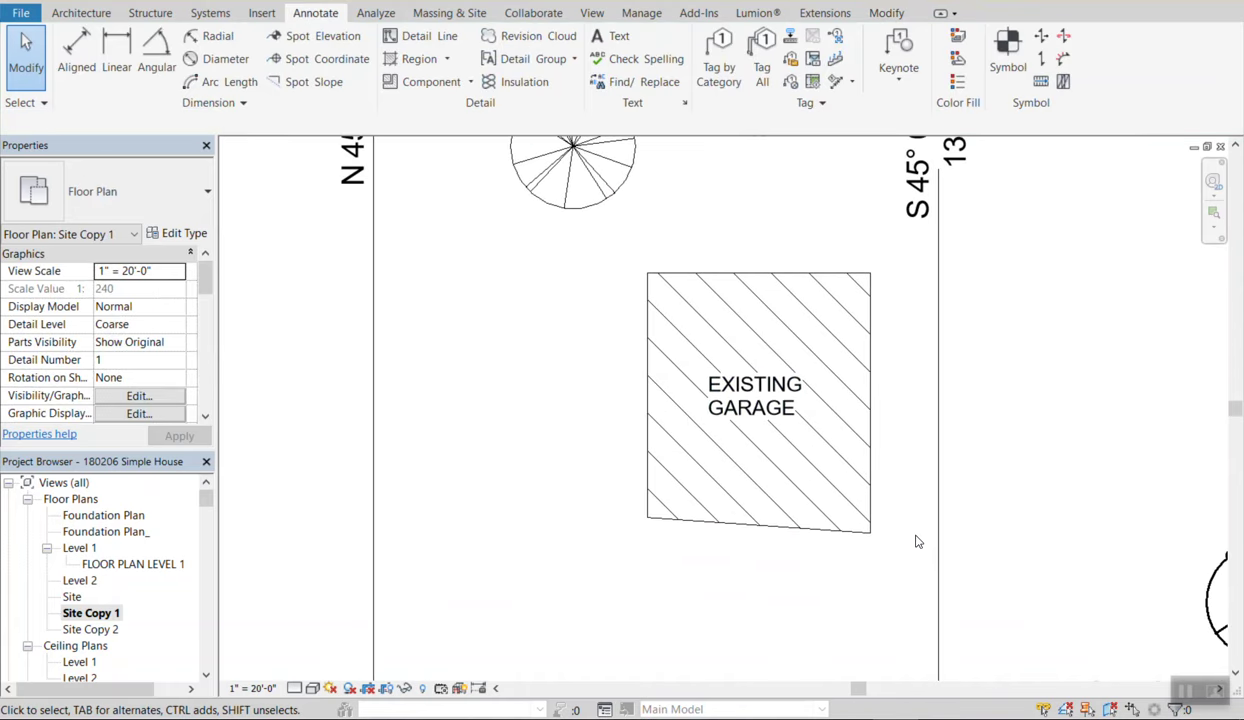
pyautogui.scroll(-2, 918, 541)
pyautogui.scroll(3, 866, 417)
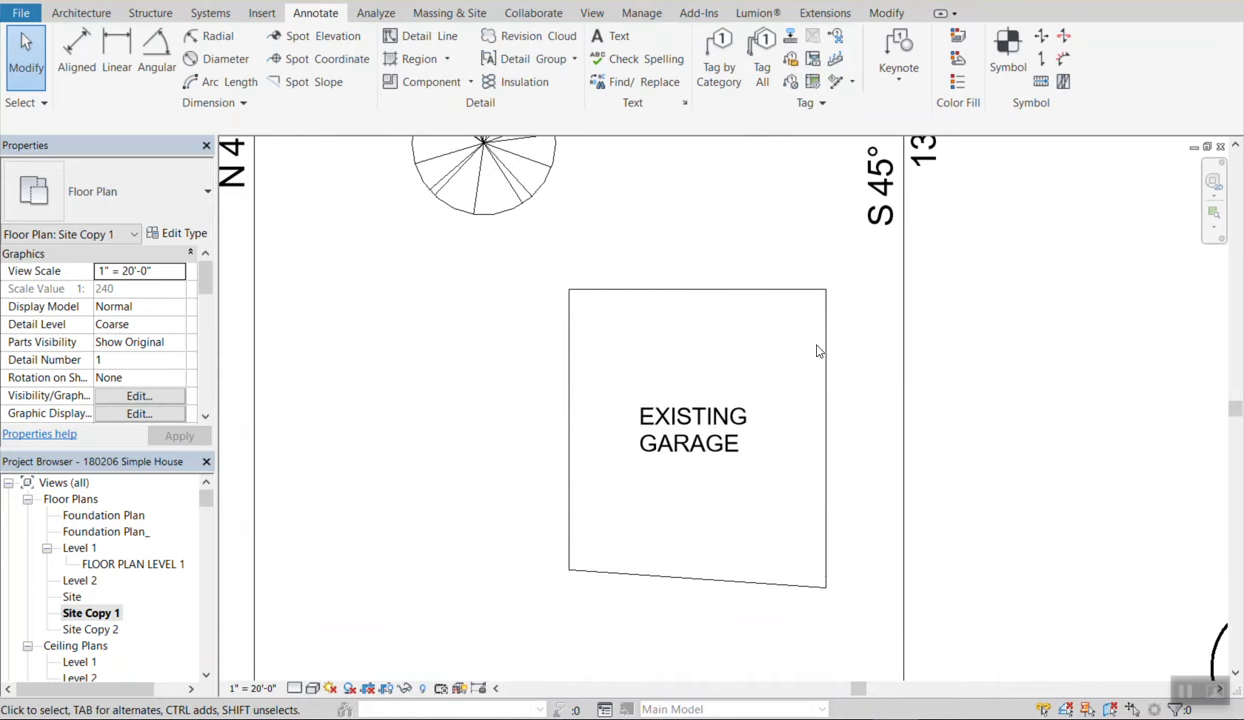
pyautogui.moveTo(430, 585); pyautogui.dragTo(440, 616, button='middle')
pyautogui.scroll(-2, 700, 516)
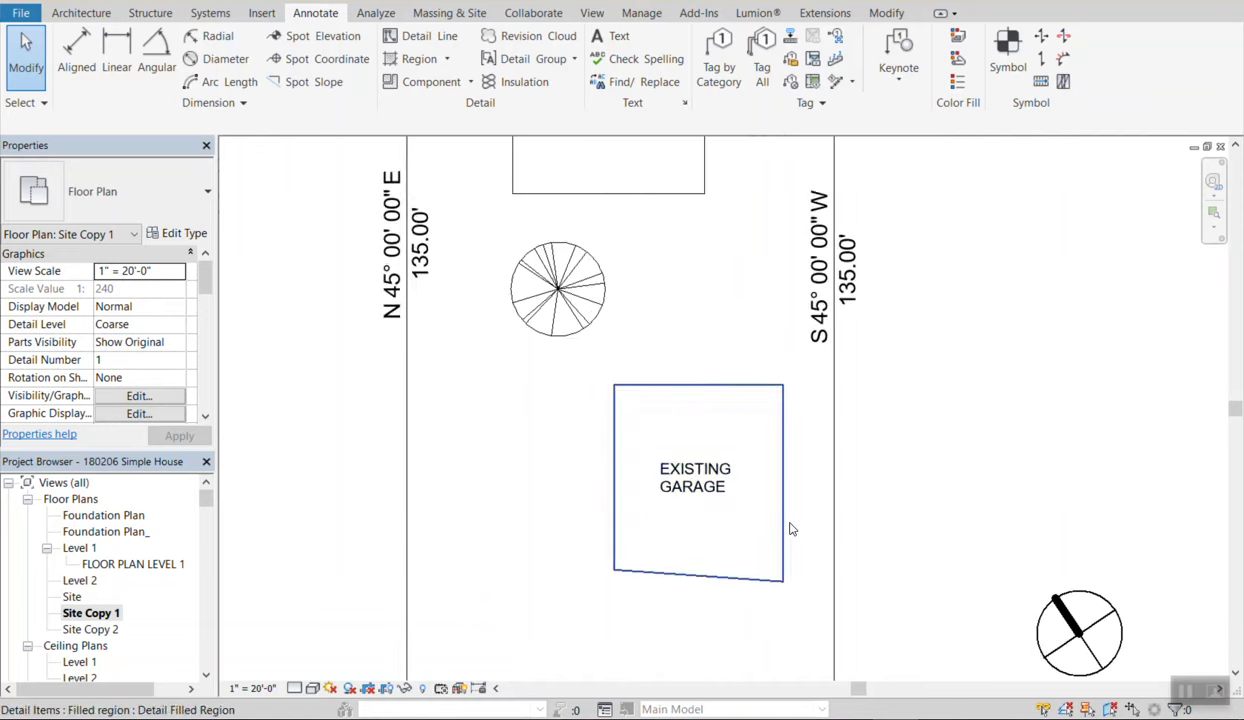
pyautogui.moveTo(717, 355); pyautogui.dragTo(559, 465, button='middle')
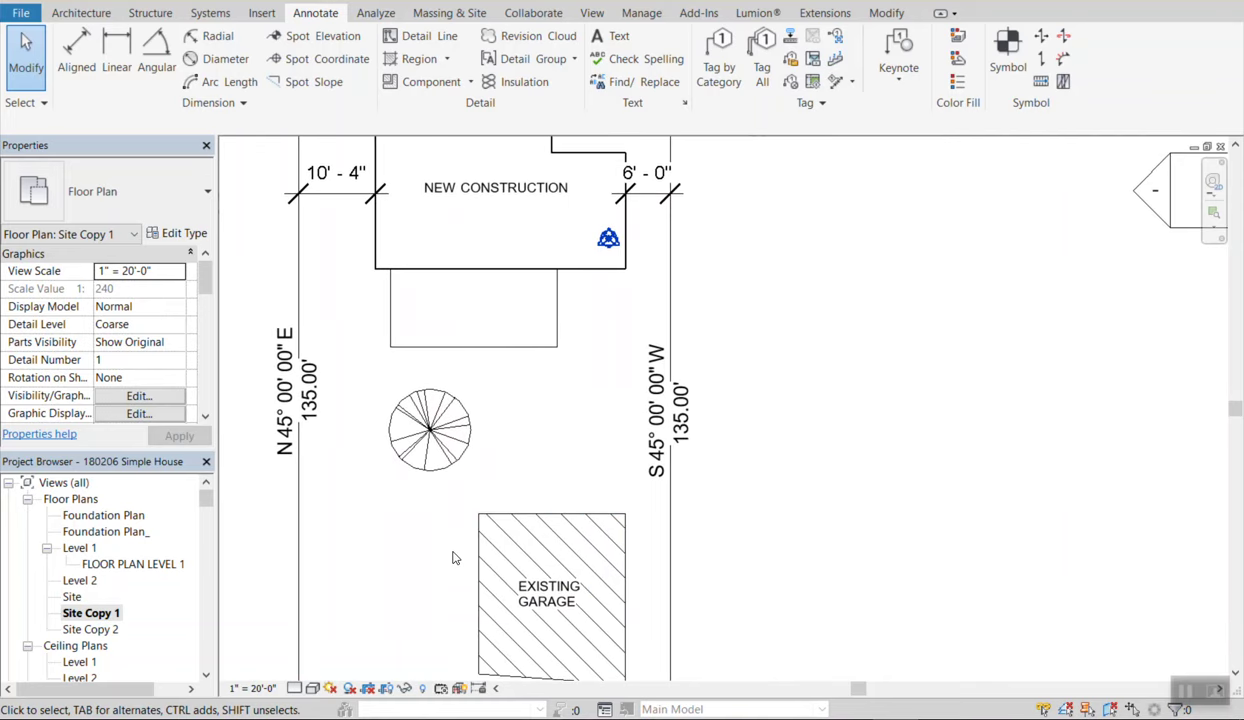
# Bring up the ADU reference site plan PDF in Acrobat and pan around page 3.
pyautogui.moveTo(825, 705)
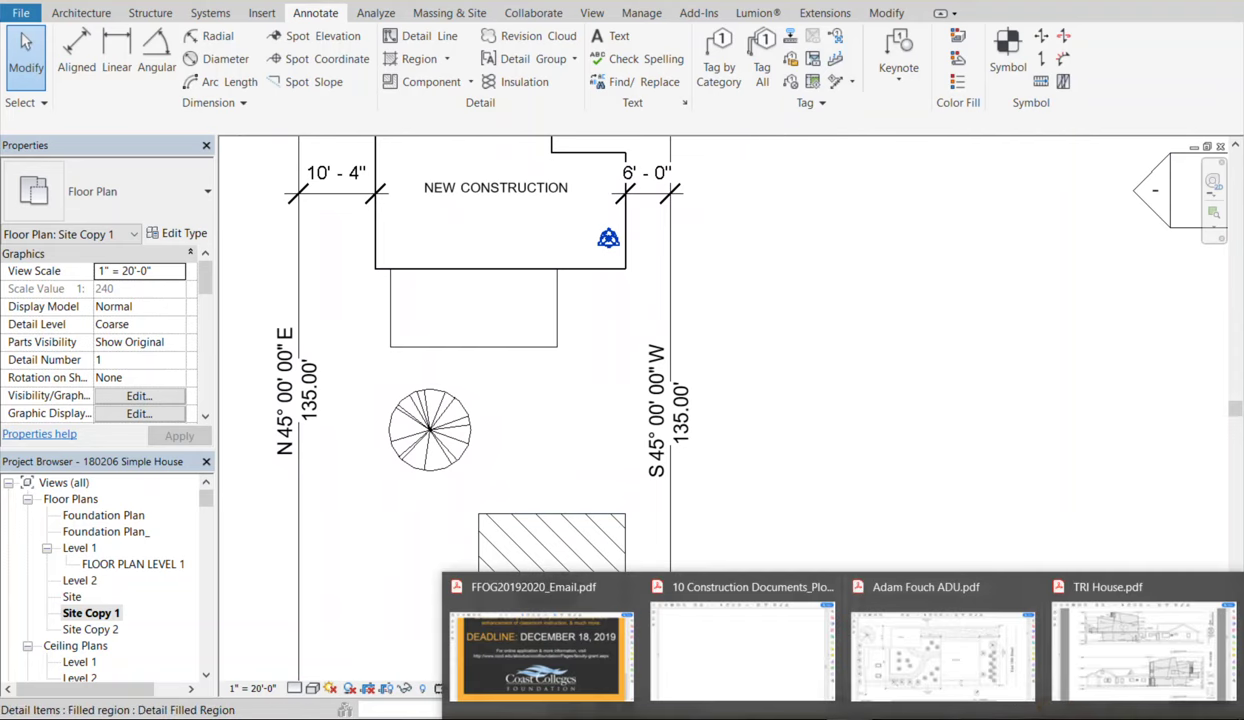
pyautogui.click(1024, 687)
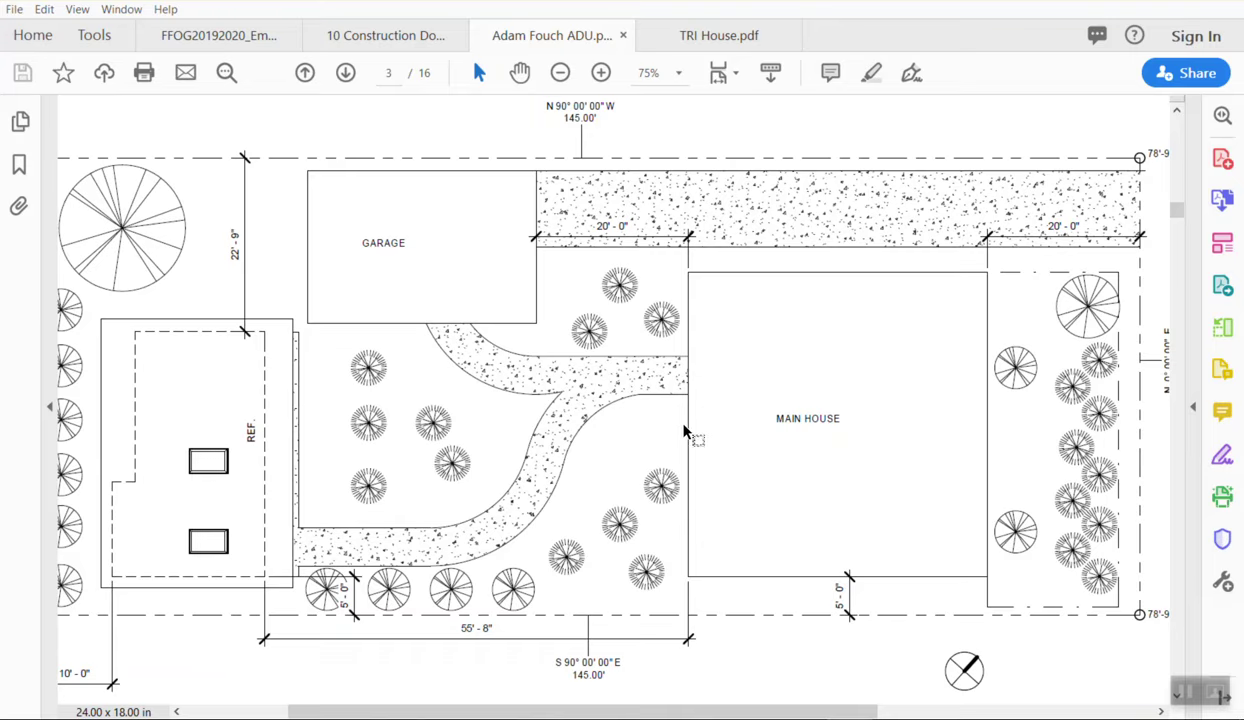
pyautogui.hscroll(4, 686, 432)
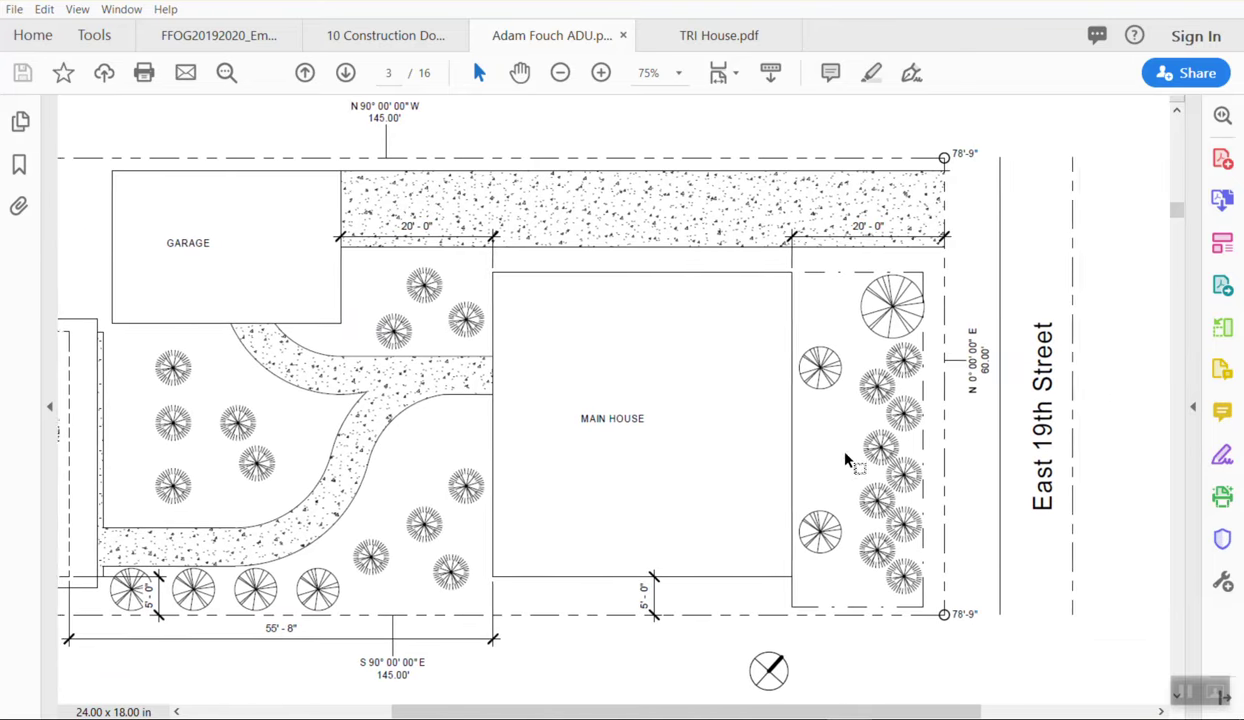
pyautogui.hscroll(-4, 835, 456)
pyautogui.scroll(1, 835, 456)
pyautogui.scroll(-2, 828, 458)
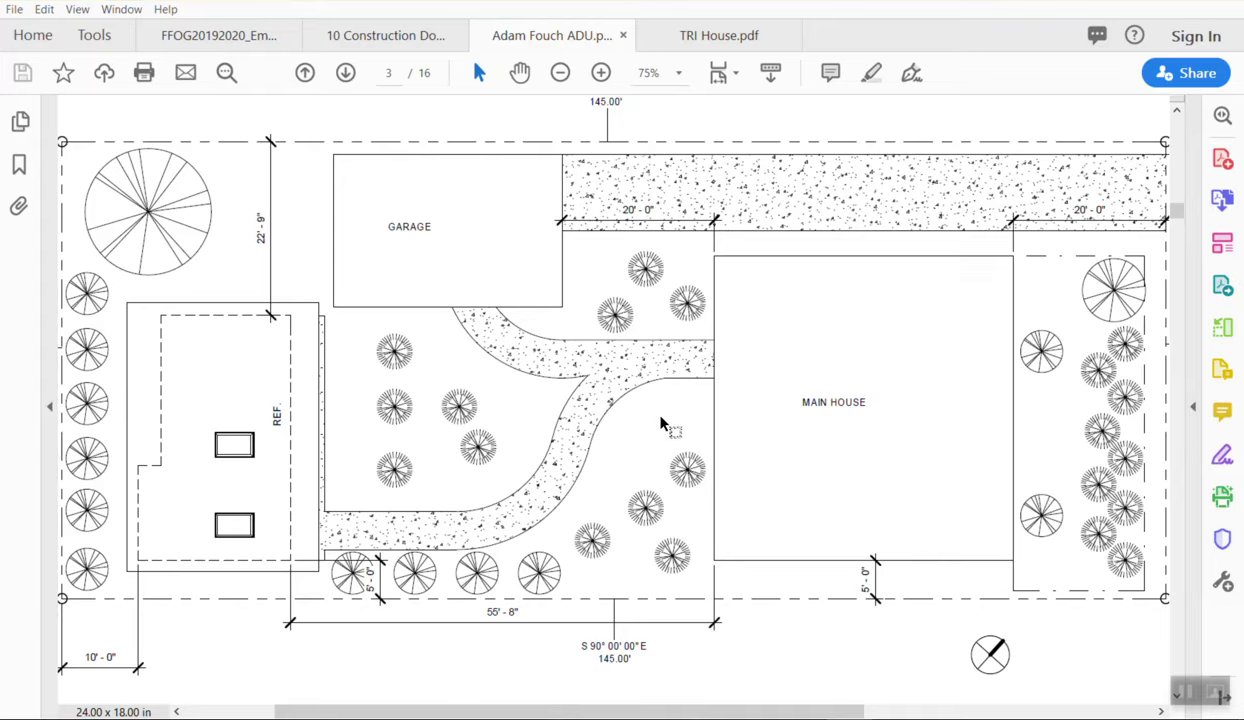
pyautogui.hscroll(-3, 654, 412)
pyautogui.scroll(1, 654, 410)
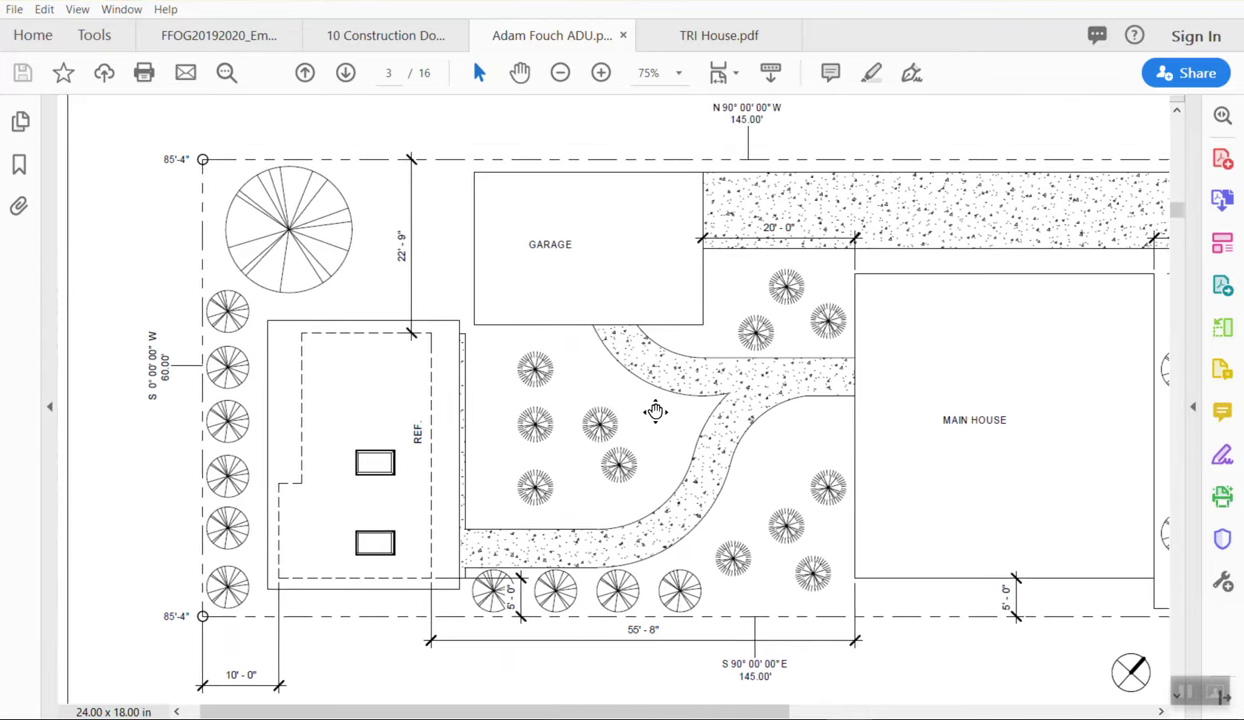
pyautogui.hscroll(1, 654, 411)
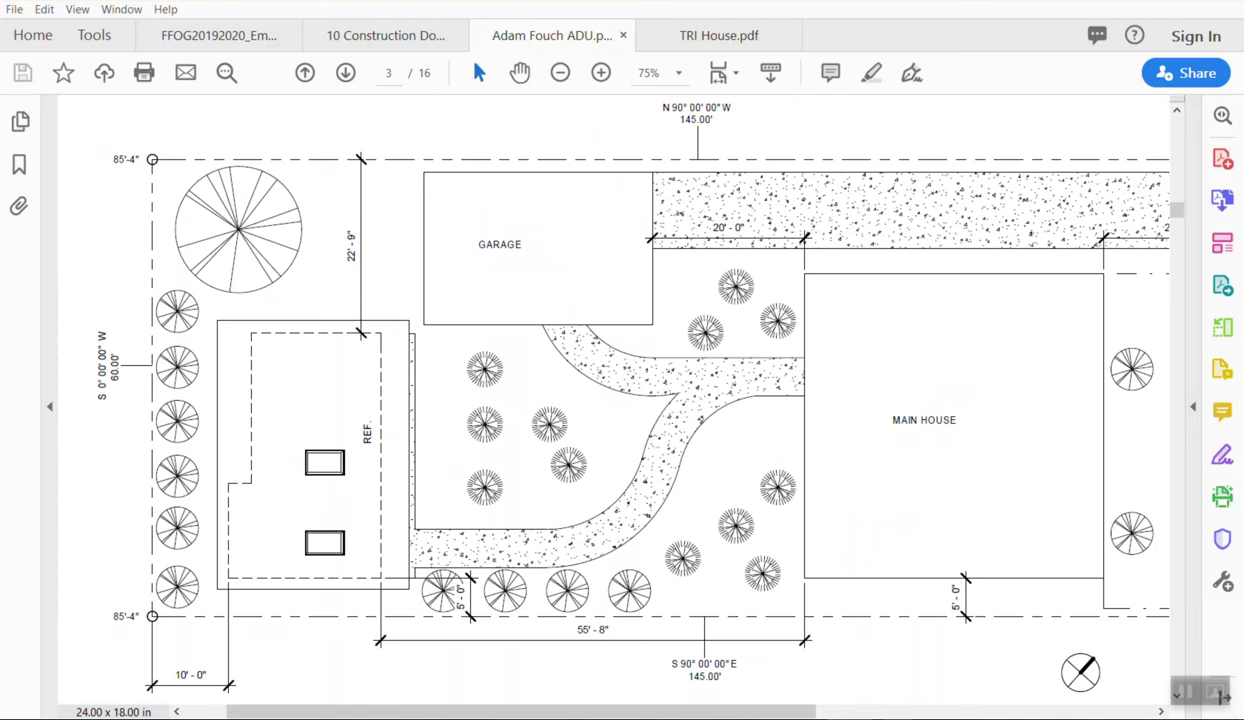
pyautogui.hscroll(3, 420, 455)
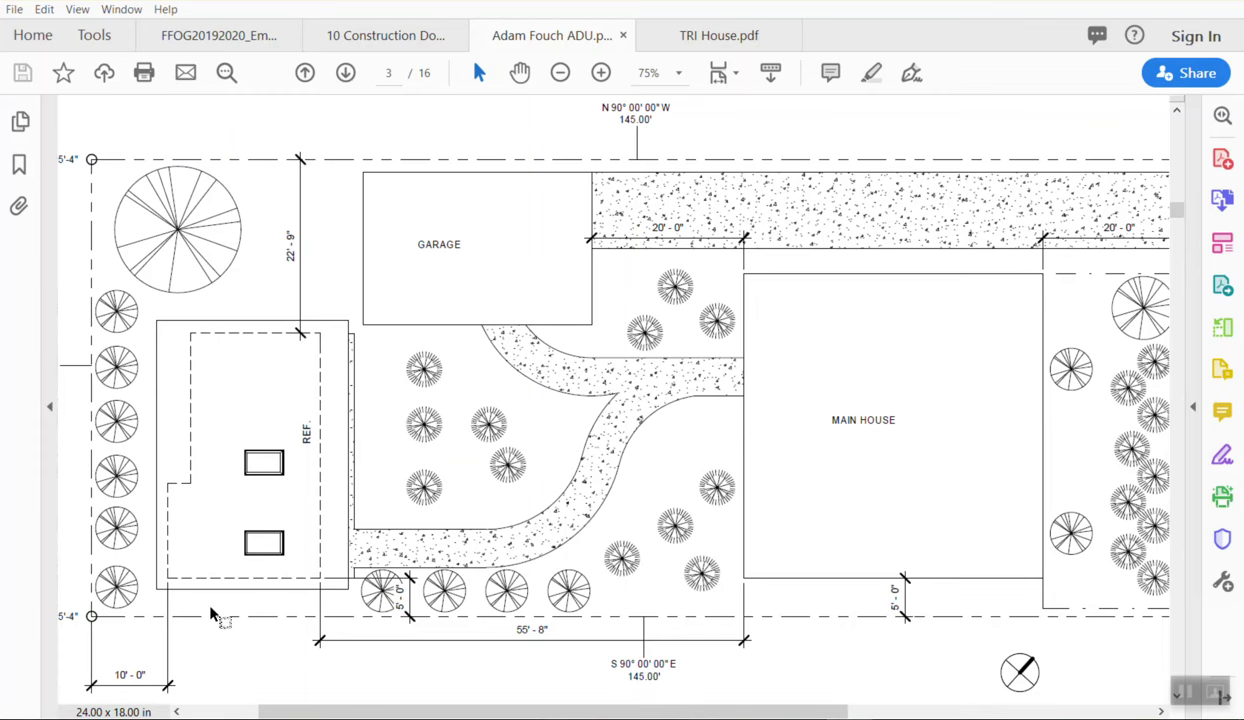
# Pan across the garage and its 22'-9", 10'-0" and 5'-0" setback dimensions.
pyautogui.moveTo(208, 612); pyautogui.dragTo(214, 612)
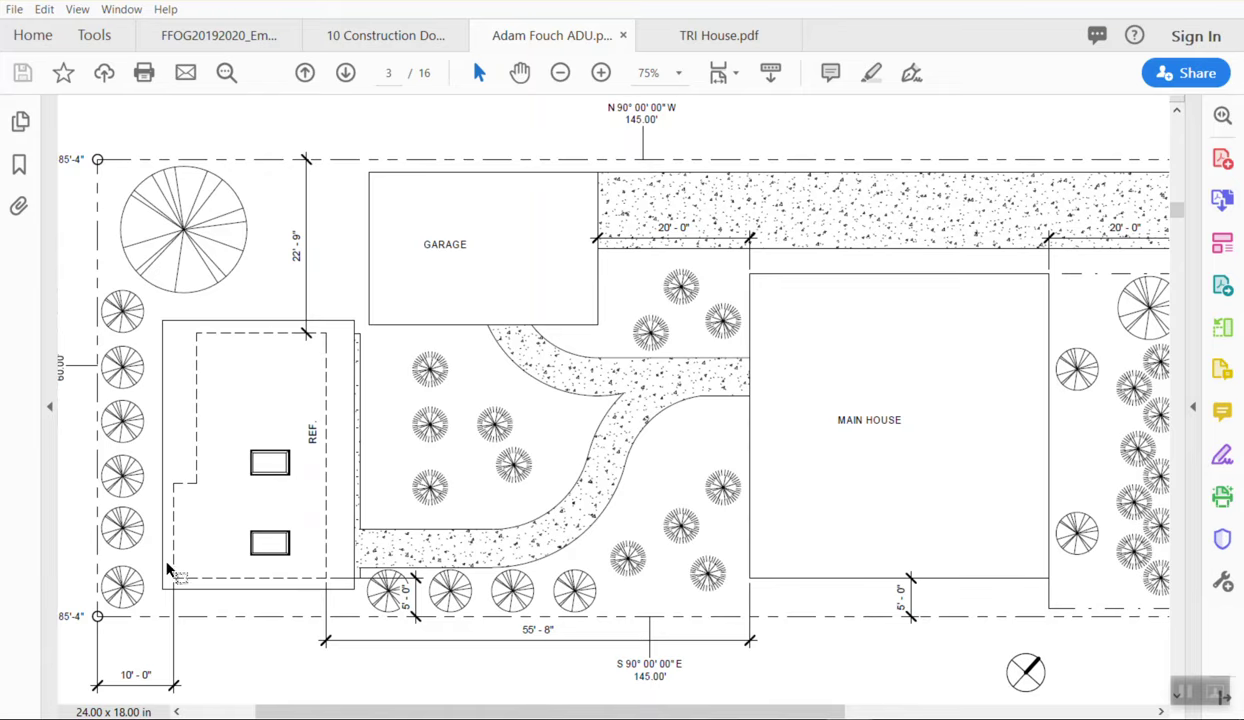
pyautogui.keyDown('ctrl'); pyautogui.scroll(2, 140, 582); pyautogui.keyUp('ctrl')
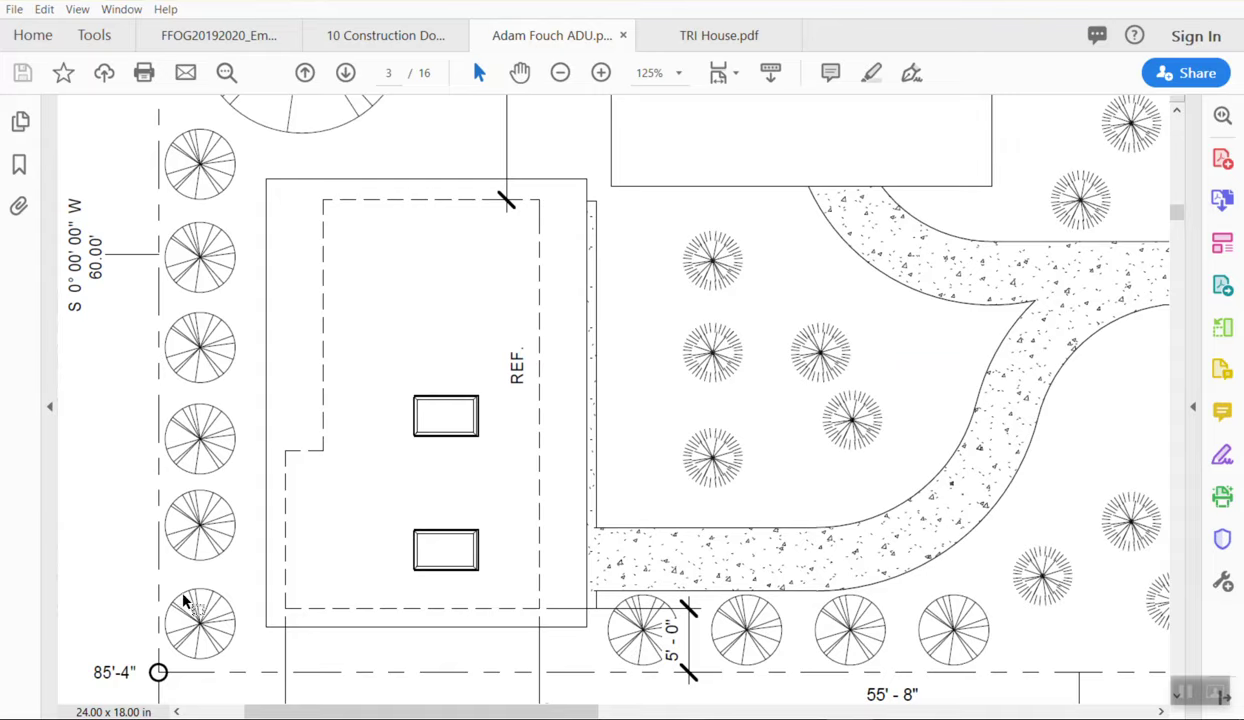
pyautogui.scroll(-5, 250, 440)
pyautogui.scroll(3, 268, 441)
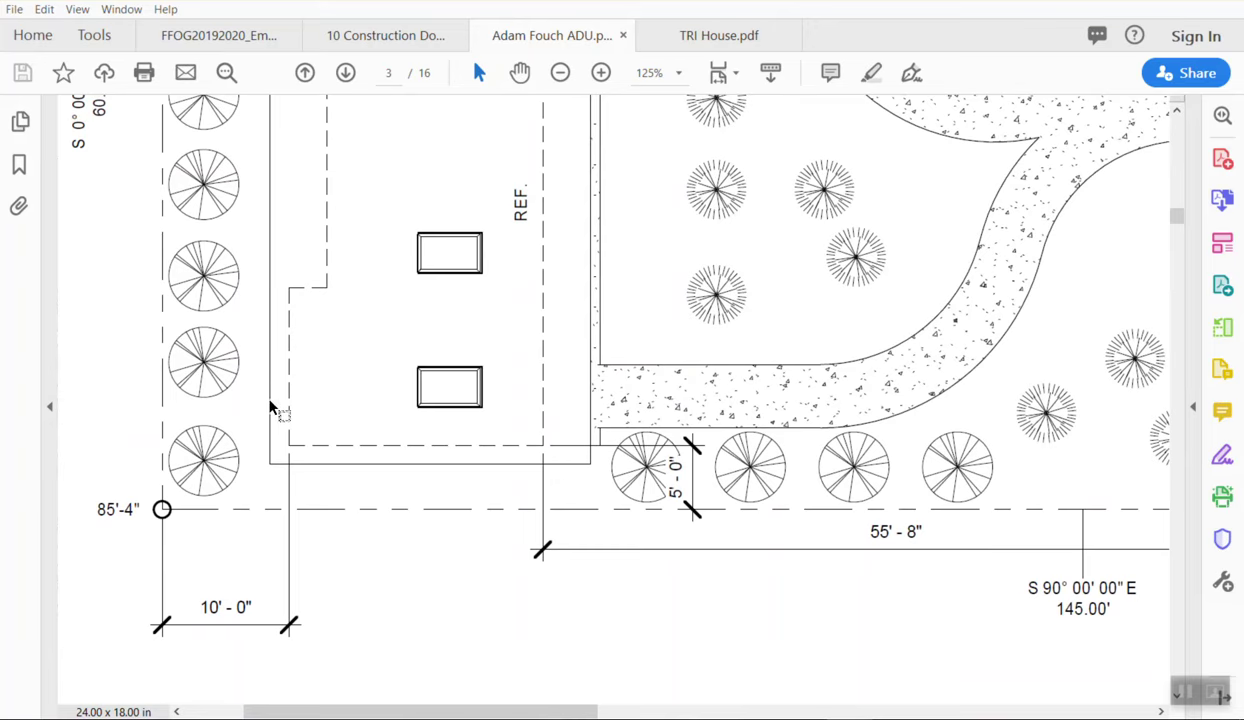
pyautogui.scroll(1, 272, 561)
pyautogui.hscroll(2, 272, 561)
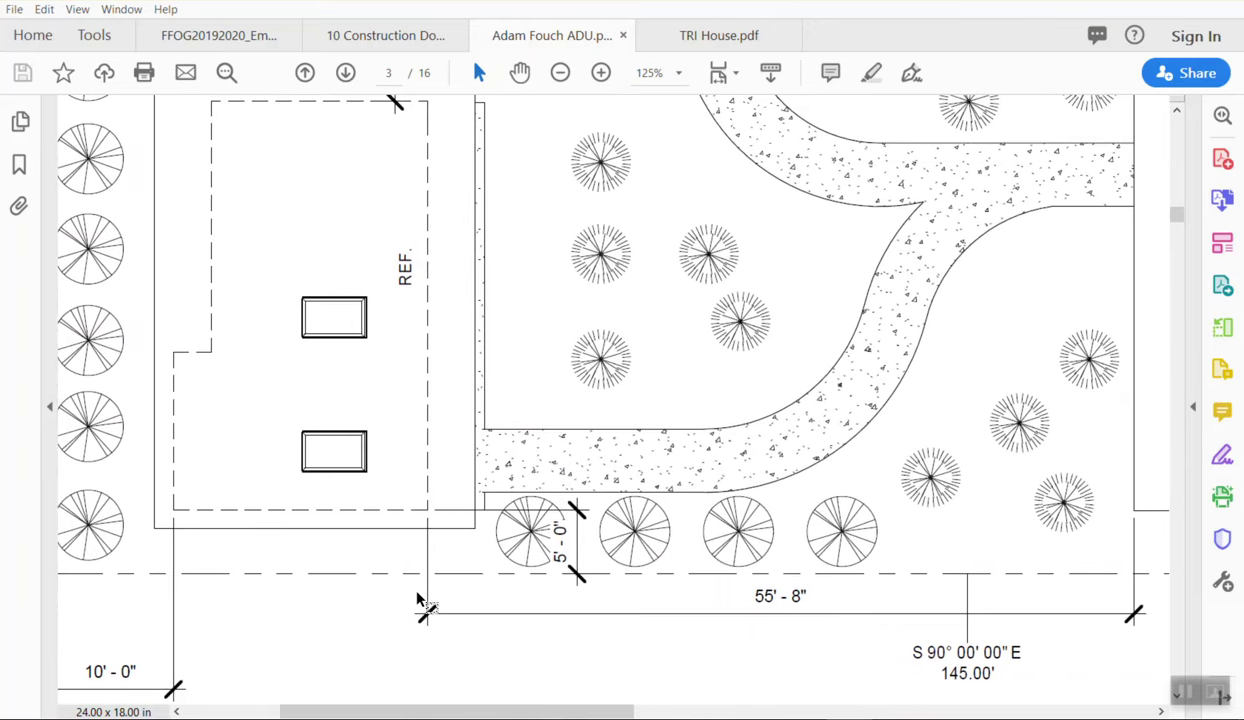
pyautogui.hscroll(3, 661, 547)
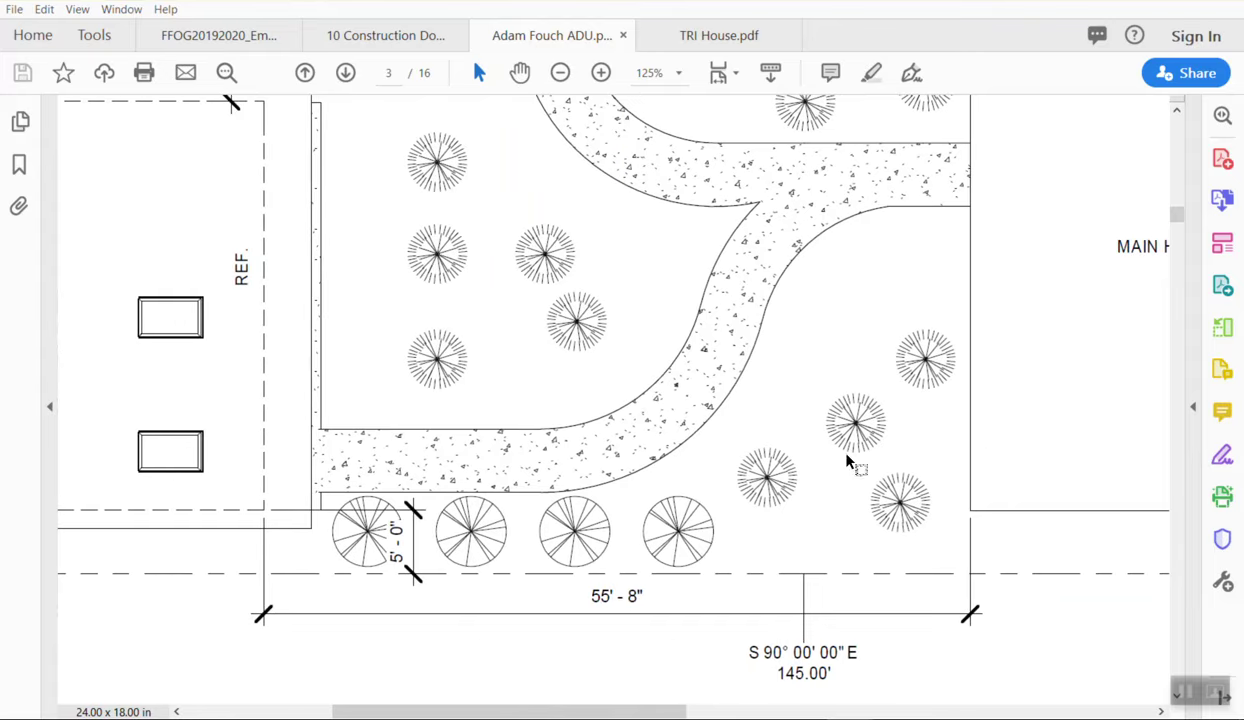
pyautogui.scroll(7, 848, 462)
pyautogui.hscroll(-4, 714, 394)
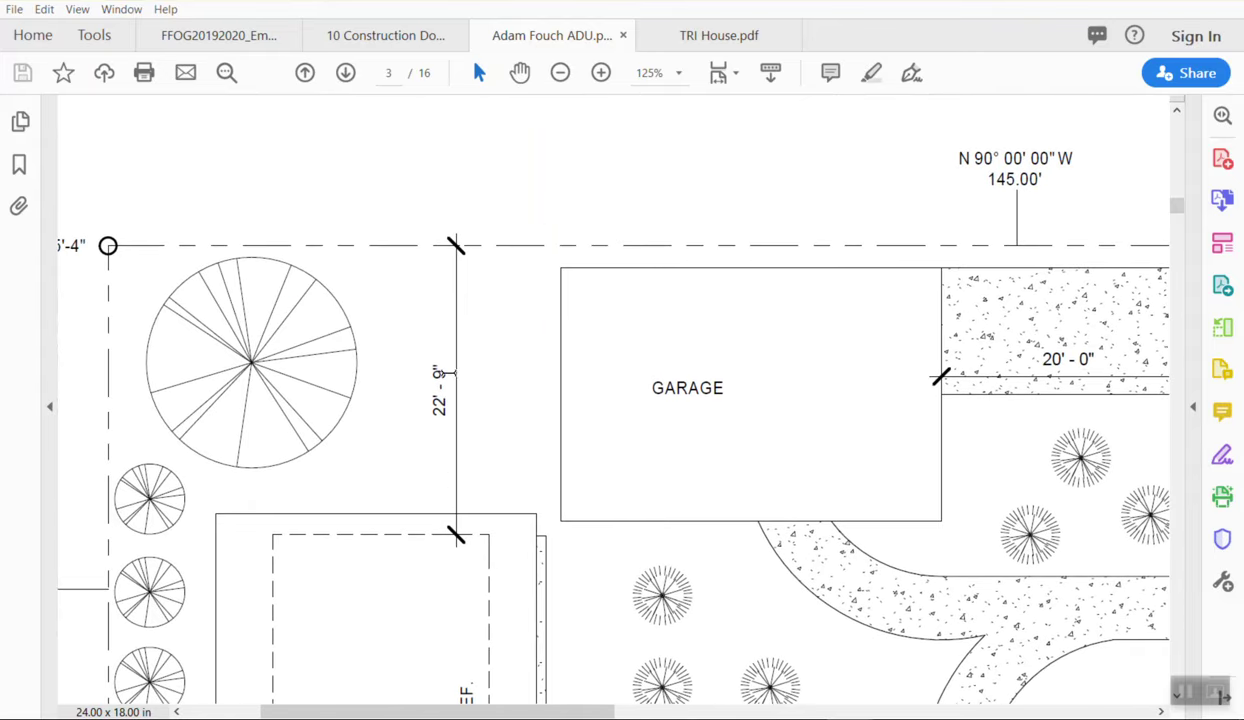
pyautogui.scroll(2, 565, 485)
pyautogui.hscroll(-4, 565, 485)
pyautogui.hscroll(2, 590, 520)
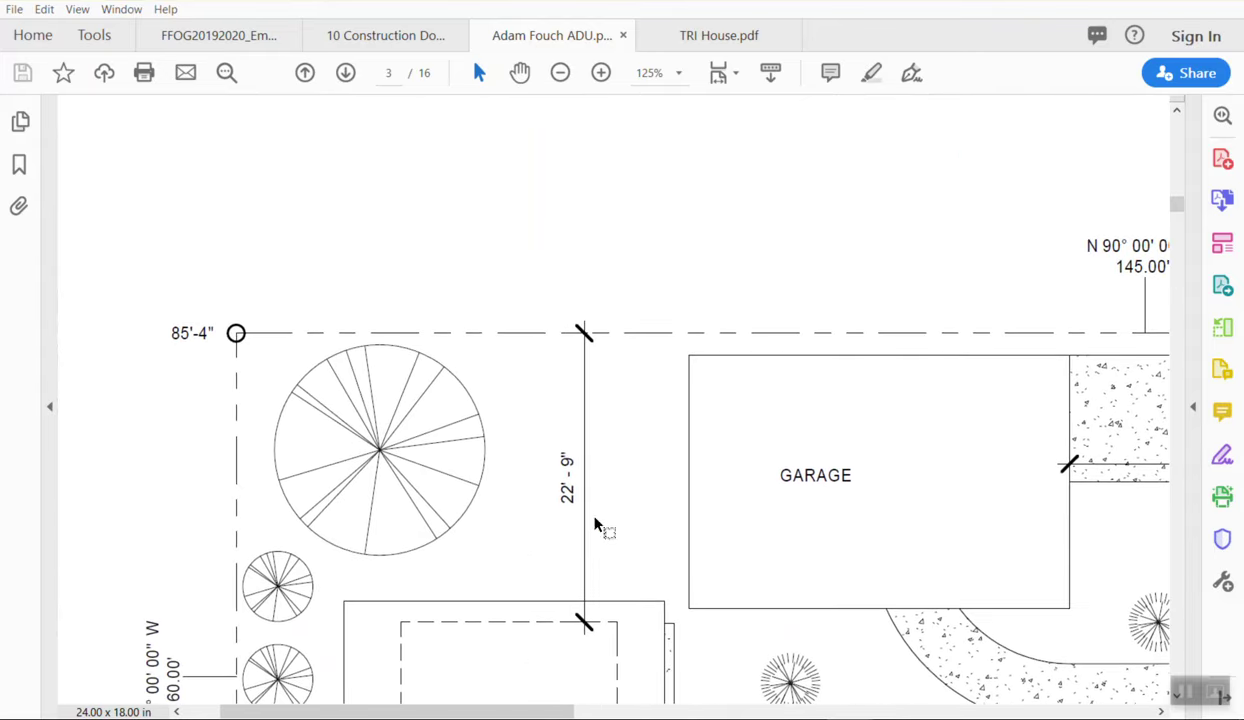
pyautogui.scroll(-2, 597, 524)
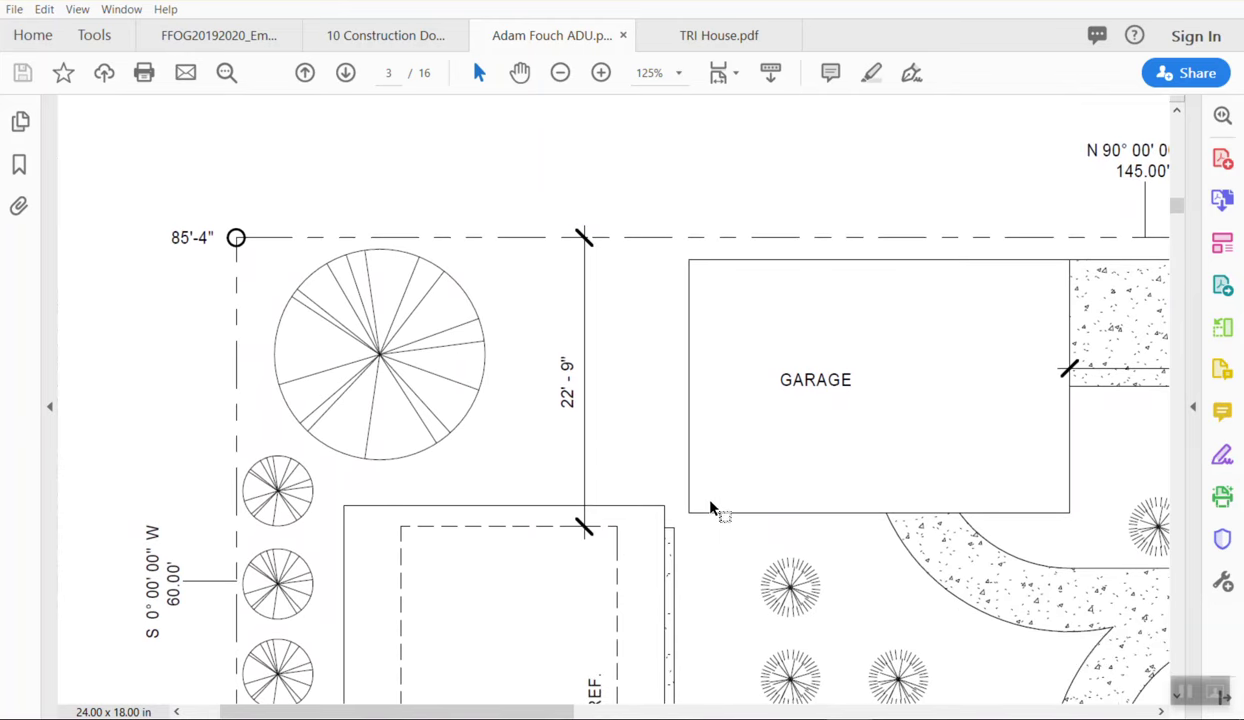
pyautogui.hscroll(5, 490, 405)
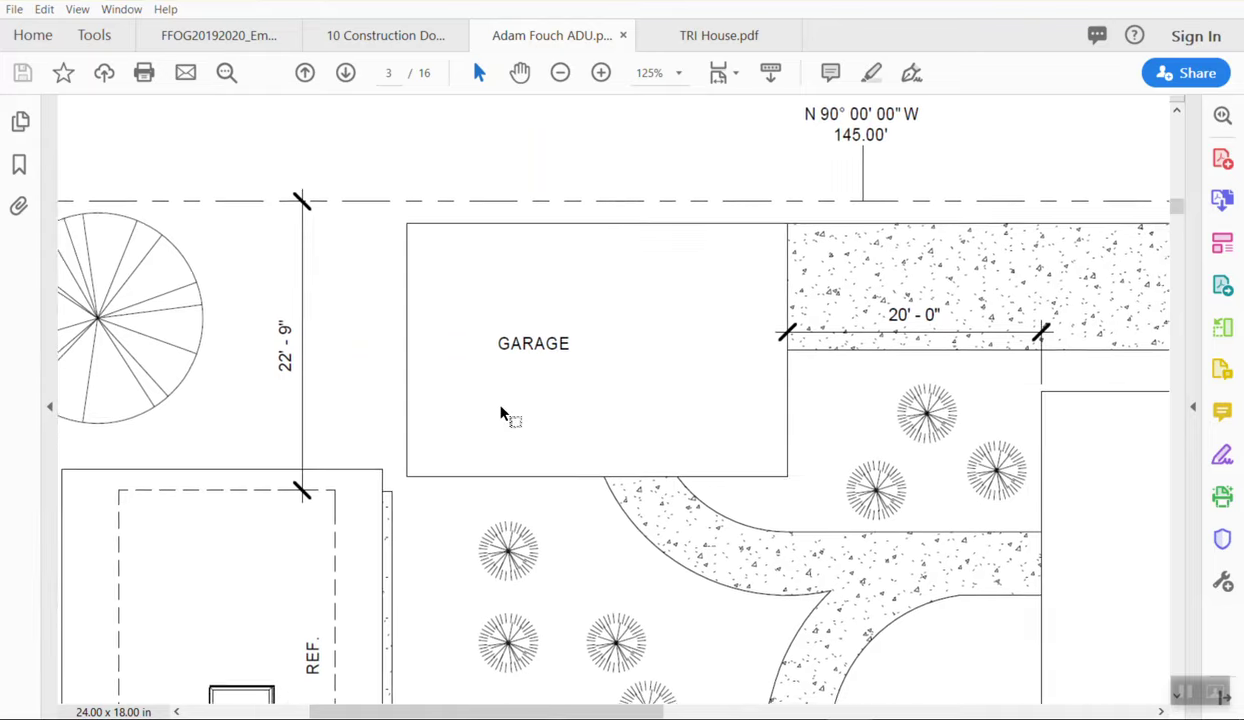
pyautogui.hscroll(4, 515, 412)
pyautogui.keyDown('ctrl'); pyautogui.scroll(-1, 525, 380); pyautogui.keyUp('ctrl')
# Inspect the East 19th Street edge and scale bar on sheet A0.1, then fit the whole page in view.
pyautogui.keyDown('ctrl'); pyautogui.scroll(-3, 530, 318); pyautogui.keyUp('ctrl')
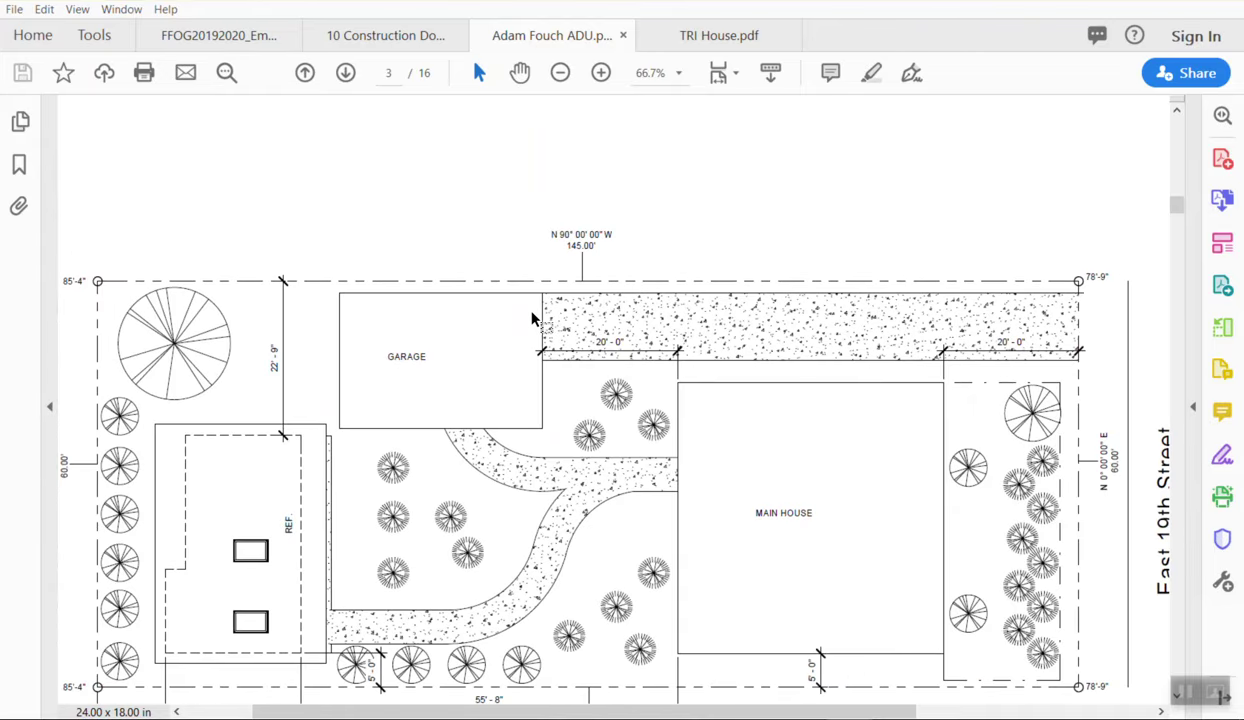
pyautogui.keyDown('ctrl'); pyautogui.scroll(2, 935, 465); pyautogui.keyUp('ctrl')
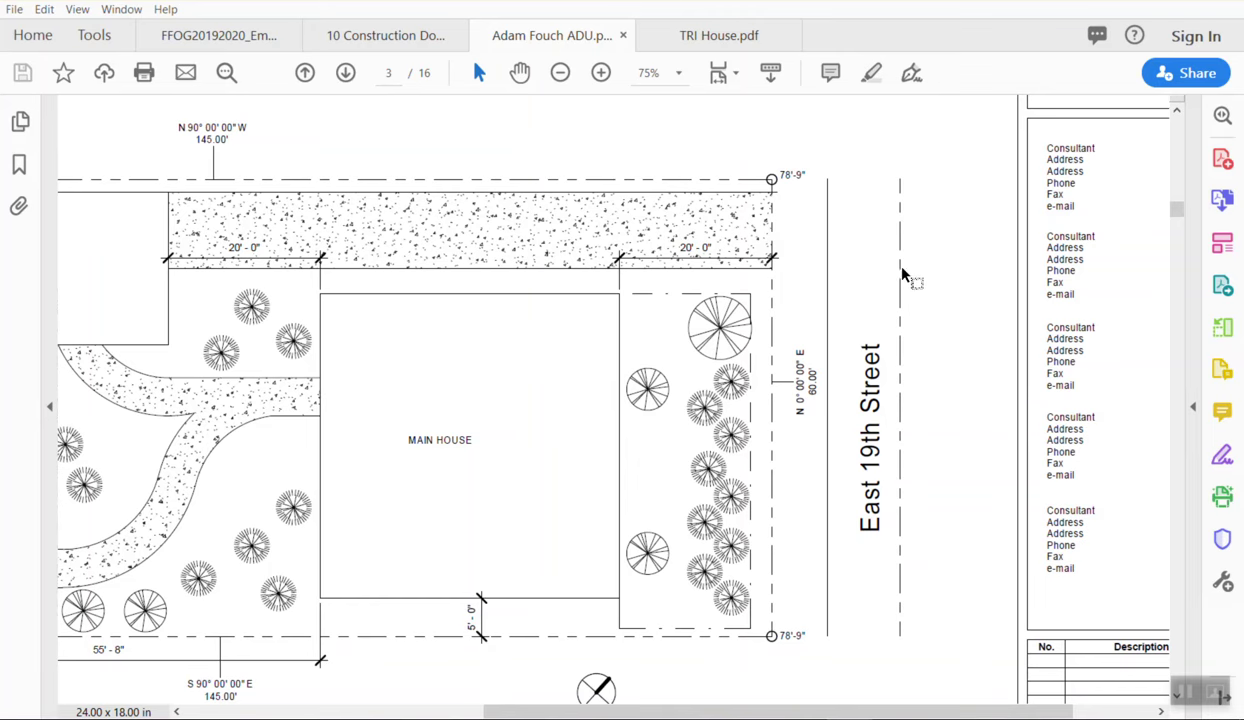
pyautogui.keyDown('ctrl'); pyautogui.scroll(1, 907, 320); pyautogui.keyUp('ctrl')
pyautogui.keyDown('ctrl'); pyautogui.scroll(1, 907, 320); pyautogui.keyUp('ctrl')
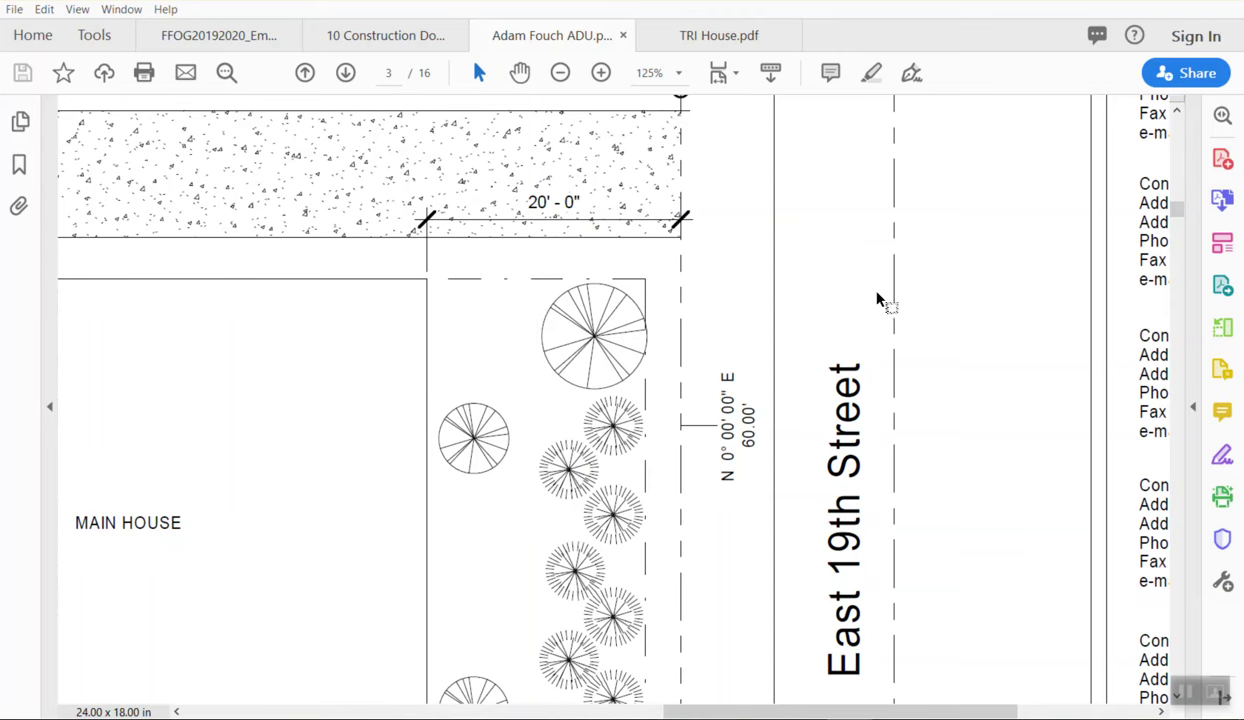
pyautogui.scroll(-5, 875, 278)
pyautogui.hscroll(-2, 880, 290)
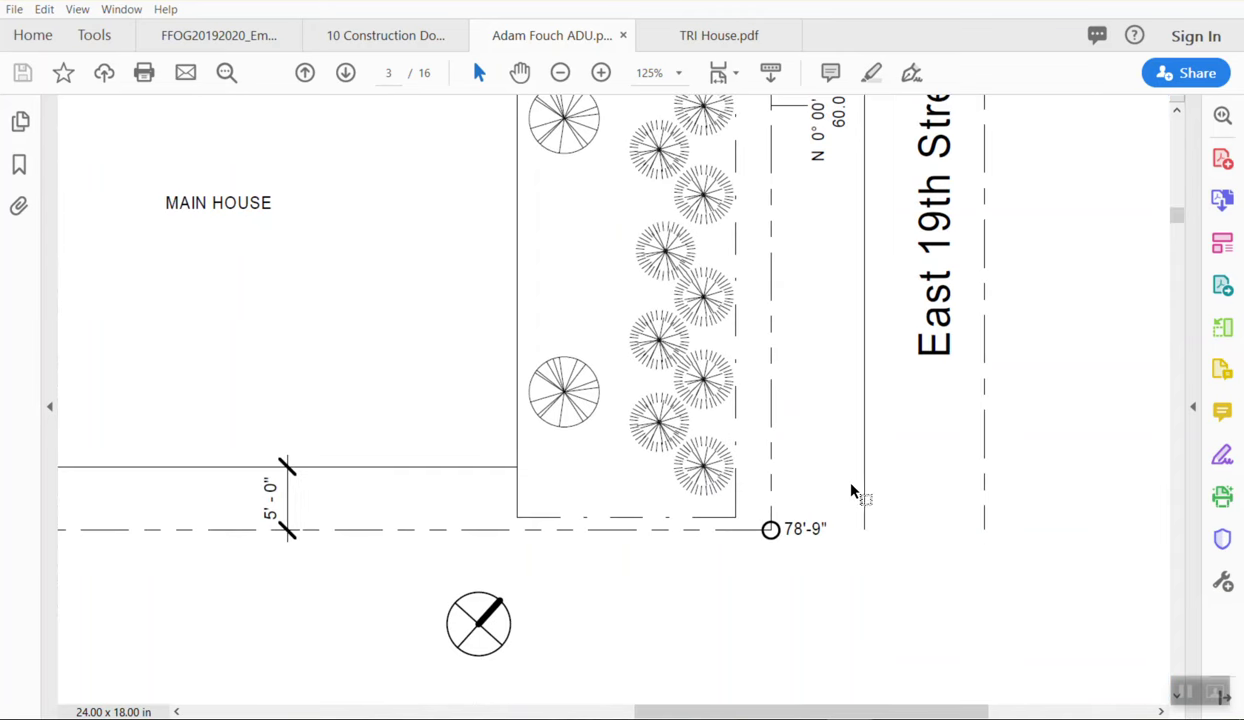
pyautogui.scroll(-3, 872, 511)
pyautogui.hscroll(-3, 872, 511)
pyautogui.keyDown('ctrl'); pyautogui.scroll(-1, 868, 548); pyautogui.keyUp('ctrl')
pyautogui.keyDown('ctrl'); pyautogui.scroll(-3, 868, 548); pyautogui.keyUp('ctrl')
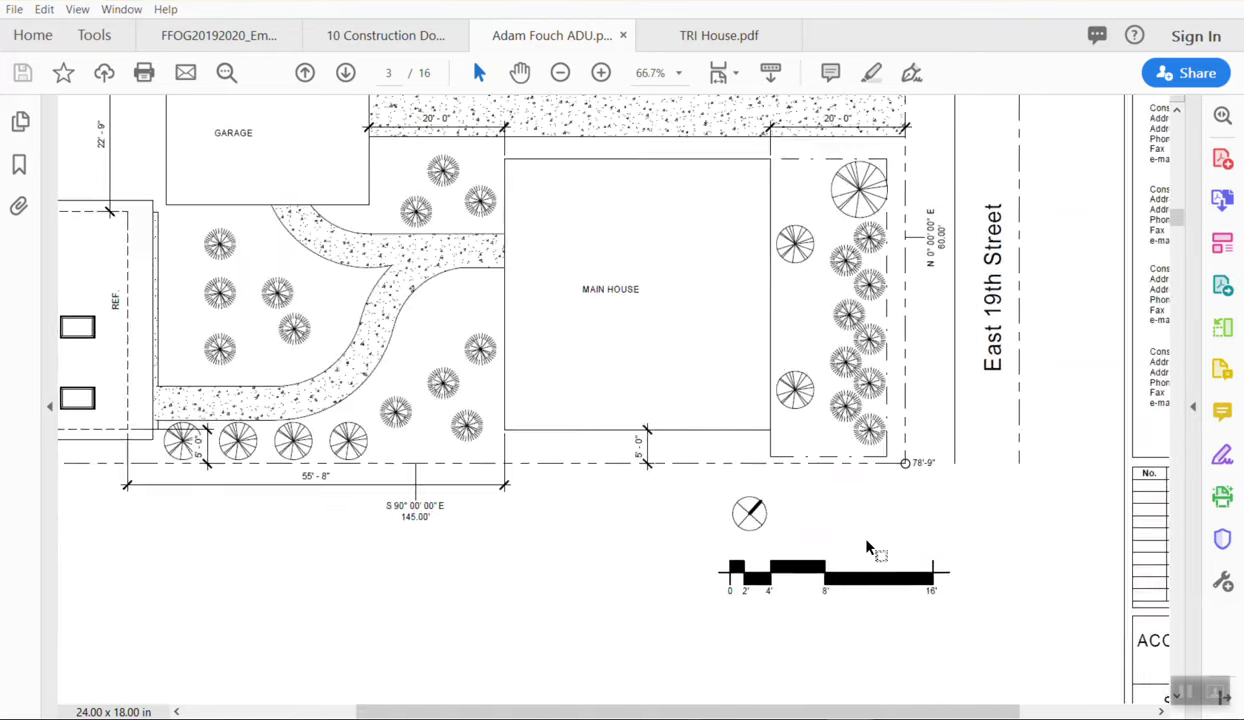
pyautogui.keyDown('ctrl'); pyautogui.scroll(1, 233, 368); pyautogui.keyUp('ctrl')
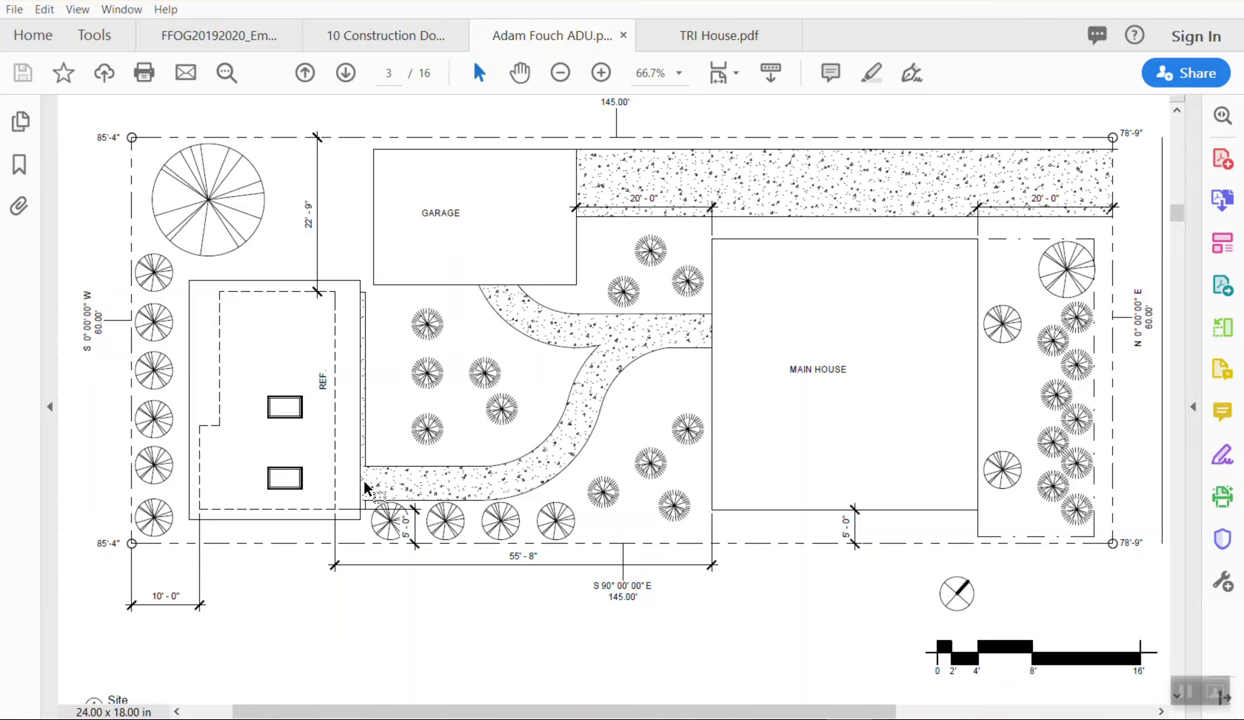
pyautogui.keyDown('ctrl'); pyautogui.scroll(-1, 560, 432); pyautogui.keyUp('ctrl')
pyautogui.keyDown('ctrl'); pyautogui.scroll(1, 870, 578); pyautogui.keyUp('ctrl')
pyautogui.keyDown('ctrl'); pyautogui.scroll(3, 806, 596); pyautogui.keyUp('ctrl')
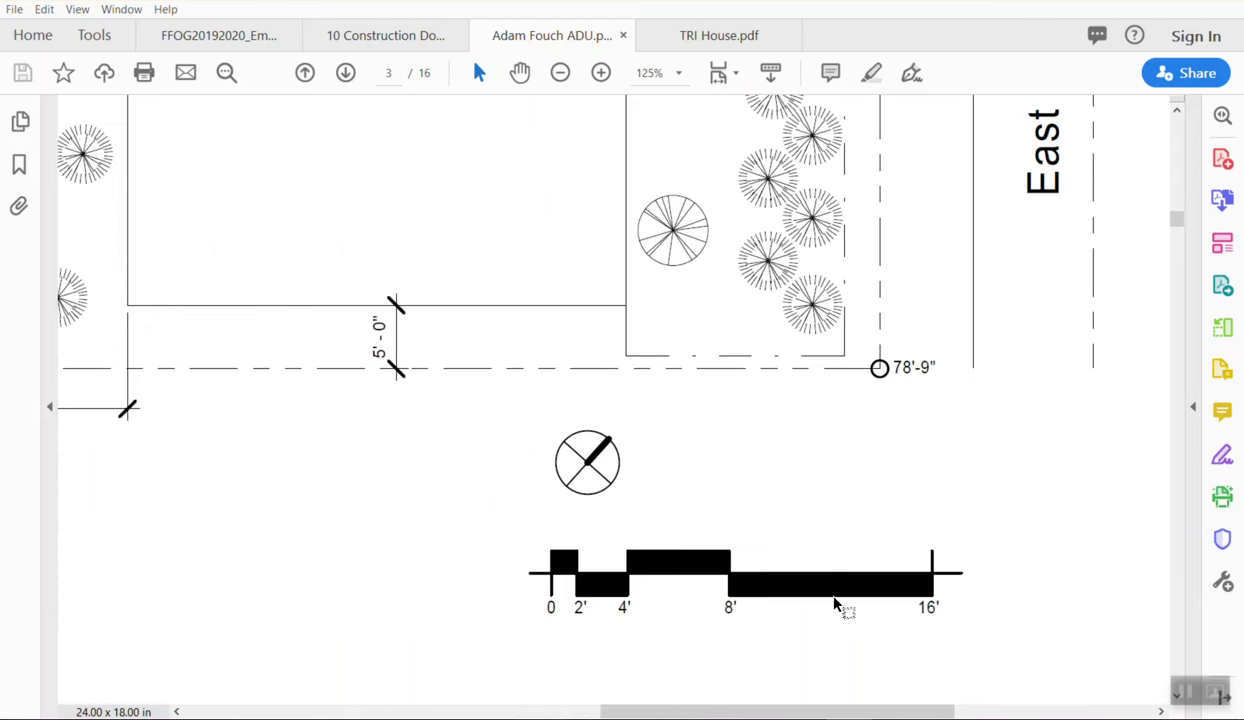
pyautogui.hscroll(-3, 677, 528)
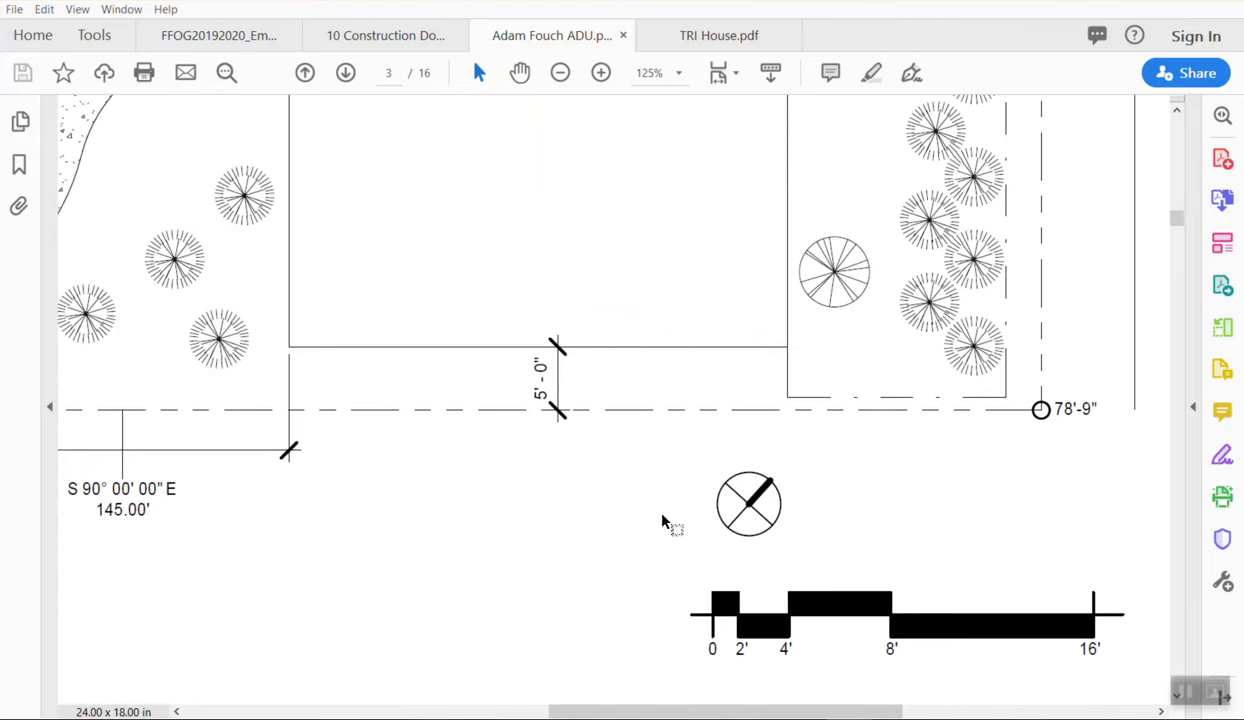
pyautogui.scroll(-1, 708, 541)
pyautogui.hscroll(1, 708, 541)
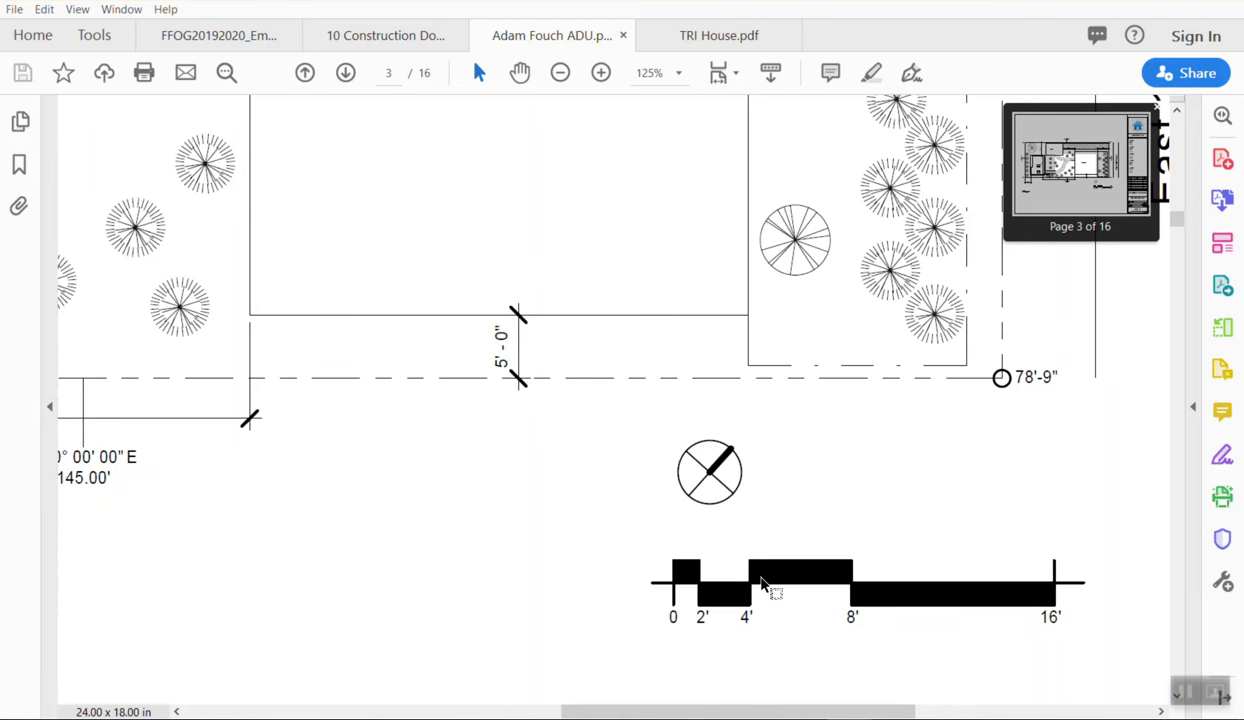
pyautogui.keyDown('ctrl'); pyautogui.scroll(-5, 759, 563); pyautogui.keyUp('ctrl')
pyautogui.keyDown('ctrl'); pyautogui.scroll(1, 788, 492); pyautogui.keyUp('ctrl')
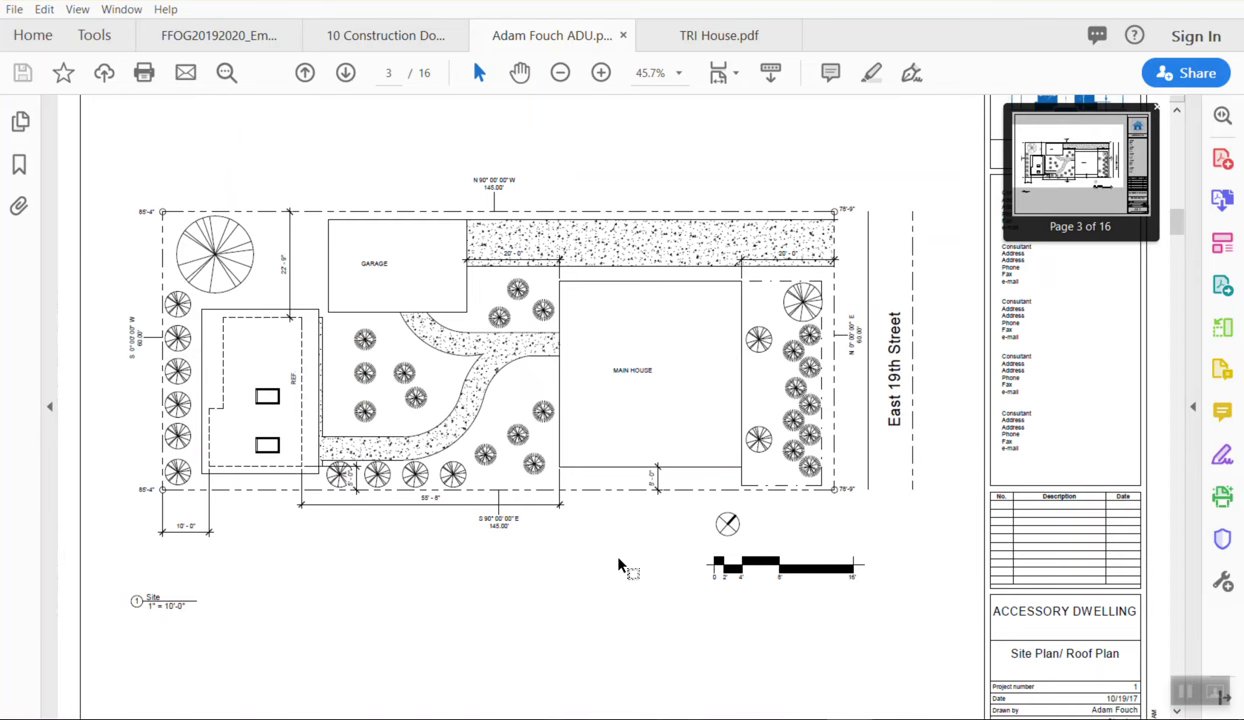
pyautogui.scroll(2, 621, 565)
pyautogui.scroll(-3, 616, 597)
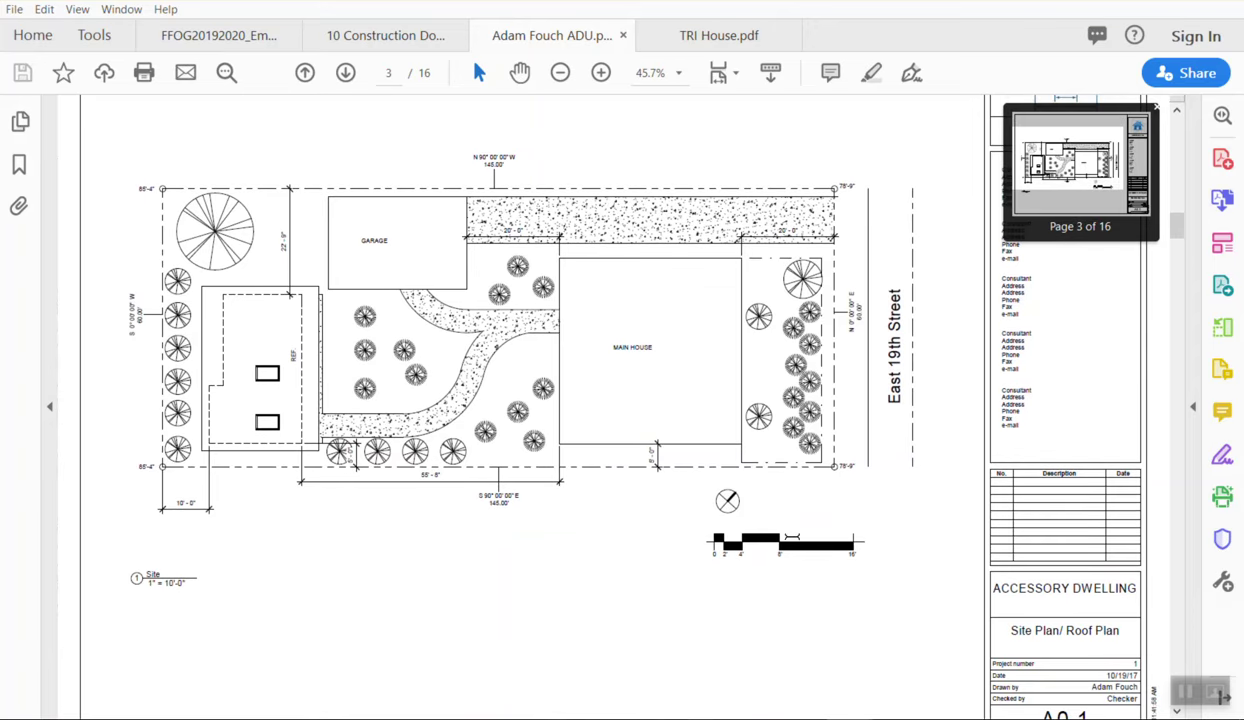
pyautogui.keyDown('ctrl'); pyautogui.scroll(-2, 744, 541); pyautogui.keyUp('ctrl')
pyautogui.hotkey('ctrl', '0')
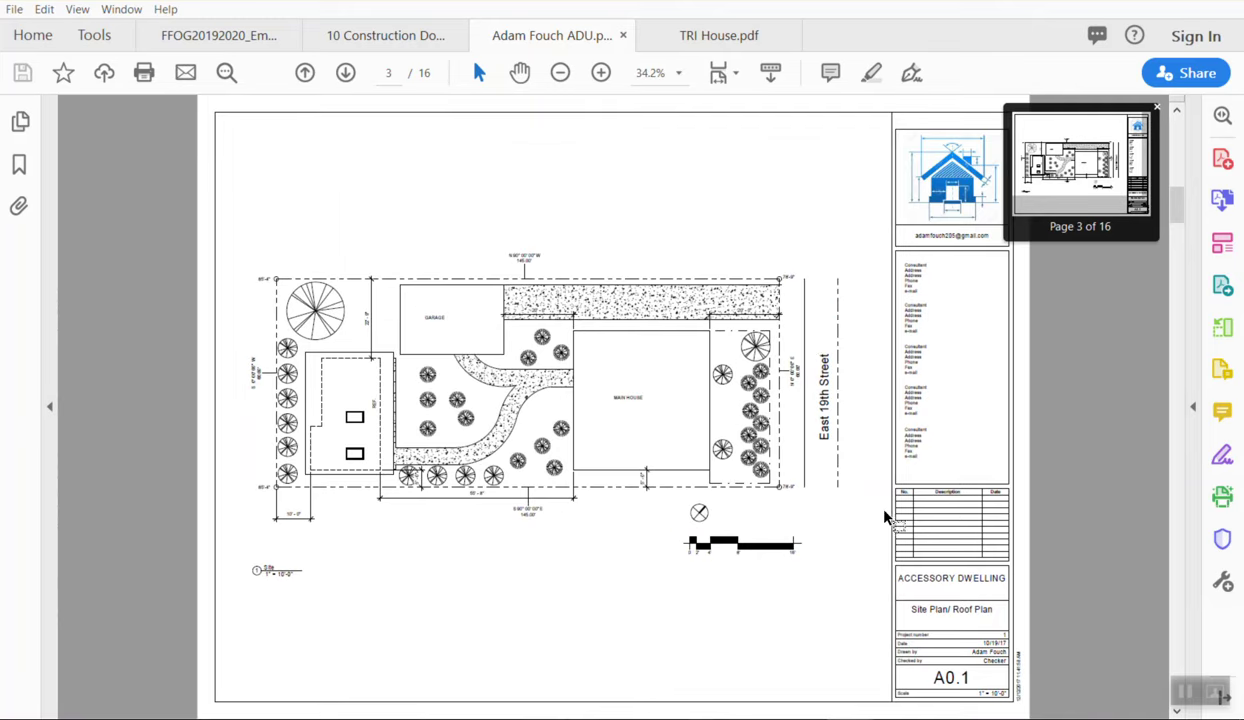